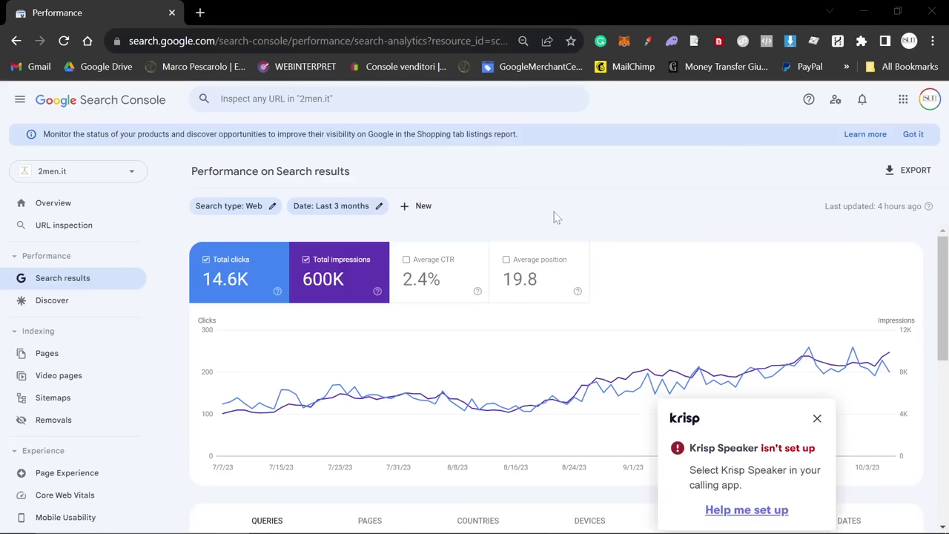
Dismiss the Krisp Speaker notification and open the 2men.it website in a new browser tab.
{"action": "left_click", "coordinate": [816, 418]}
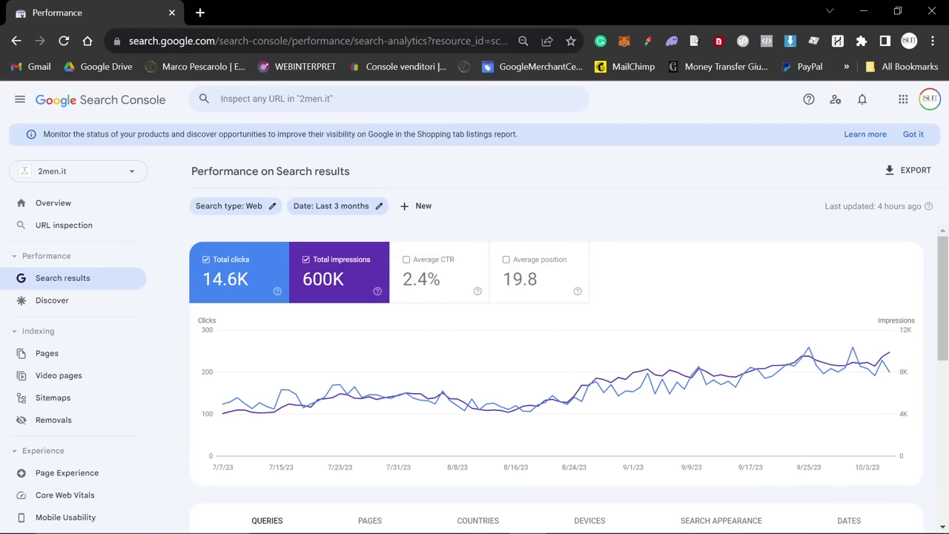
{"action": "left_click", "coordinate": [202, 13]}
{"action": "type", "text": "2men.it"}
{"action": "key", "text": "Return"}
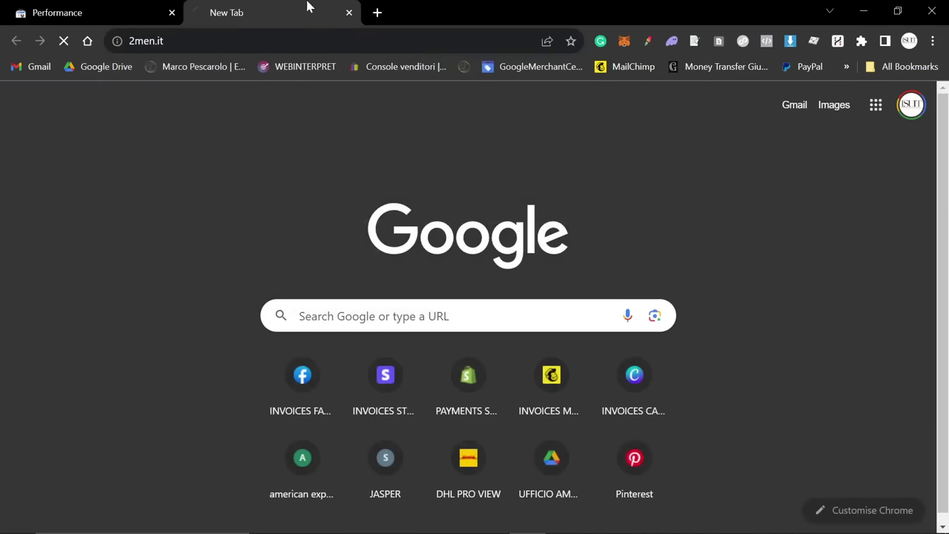
Look through the 2men.it homepage and its product listings, and dismiss the 20% discount sign-up popup.
{"action": "scroll", "coordinate": [533, 291], "scroll_direction": "down", "scroll_amount": 5}
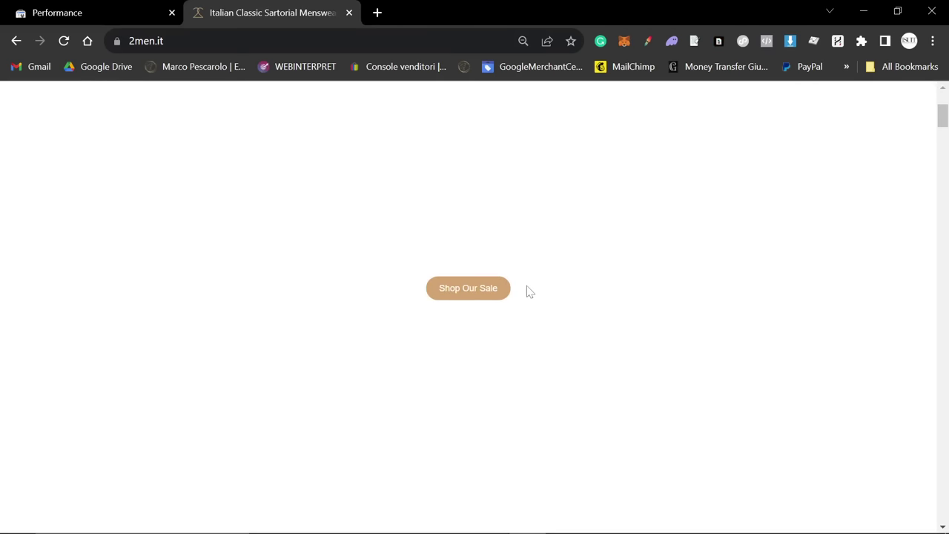
{"action": "scroll", "coordinate": [519, 289], "scroll_direction": "down", "scroll_amount": 15}
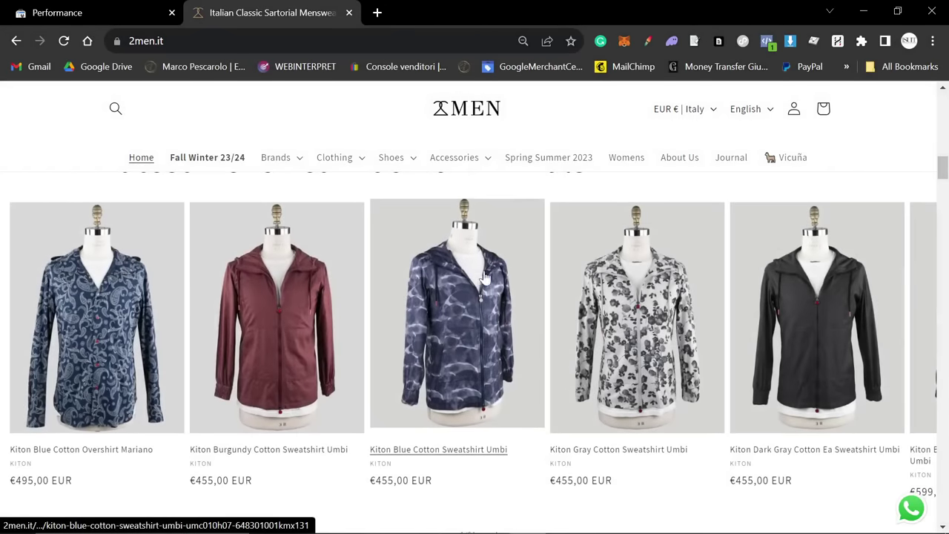
{"action": "scroll", "coordinate": [483, 276], "scroll_direction": "up", "scroll_amount": 20}
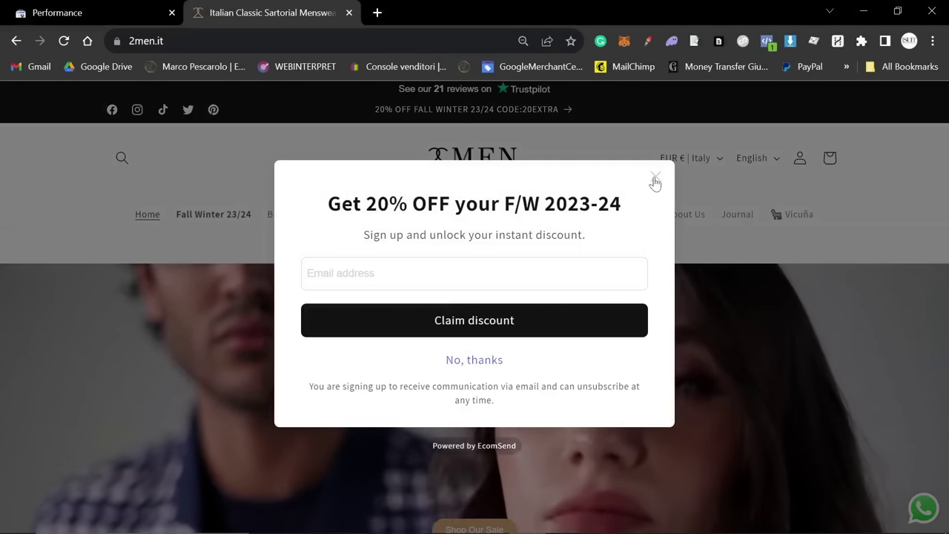
{"action": "left_click", "coordinate": [655, 178]}
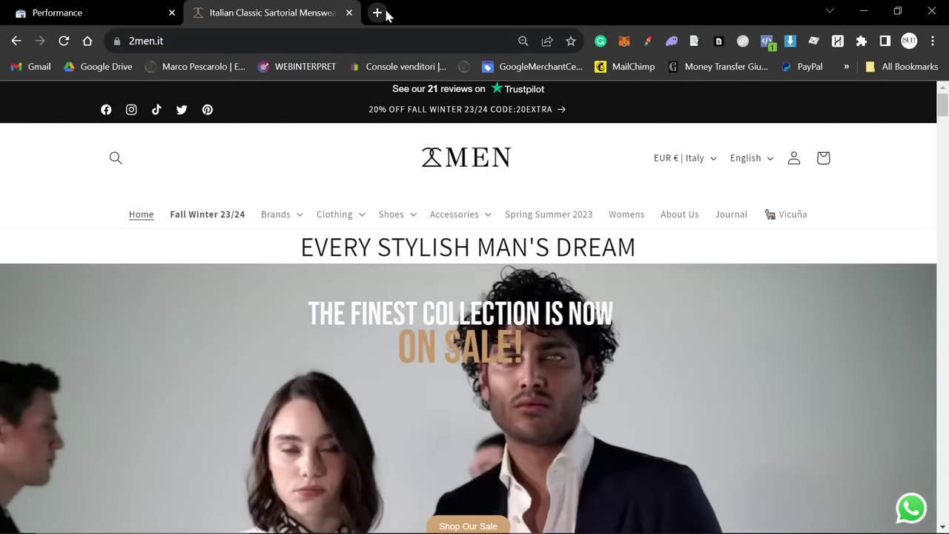
Open the store's sitemap at 2men.it/sitemap.xml in another new browser tab.
{"action": "left_click", "coordinate": [384, 14]}
{"action": "type", "text": "2men.ot"}
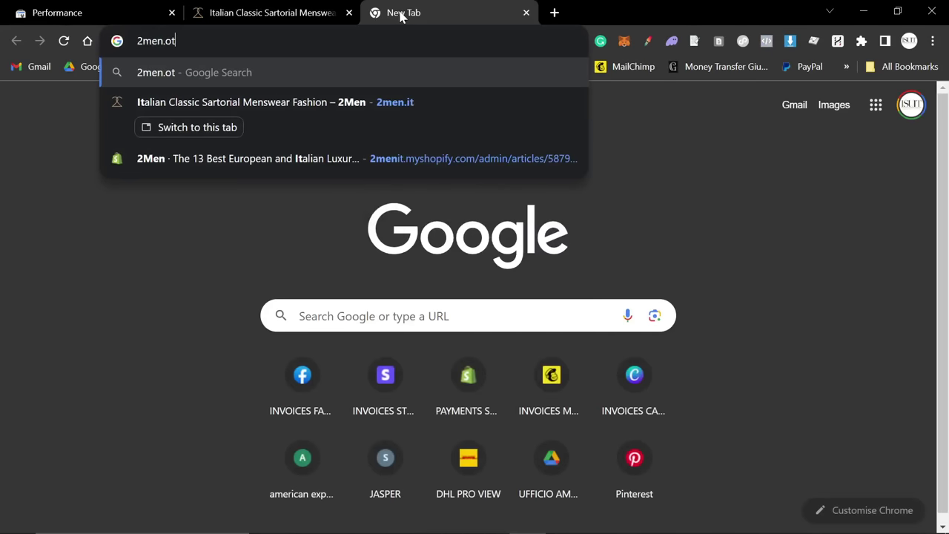
{"action": "key", "text": "BackSpace"}
{"action": "key", "text": "BackSpace"}
{"action": "type", "text": "it/sitemap"}
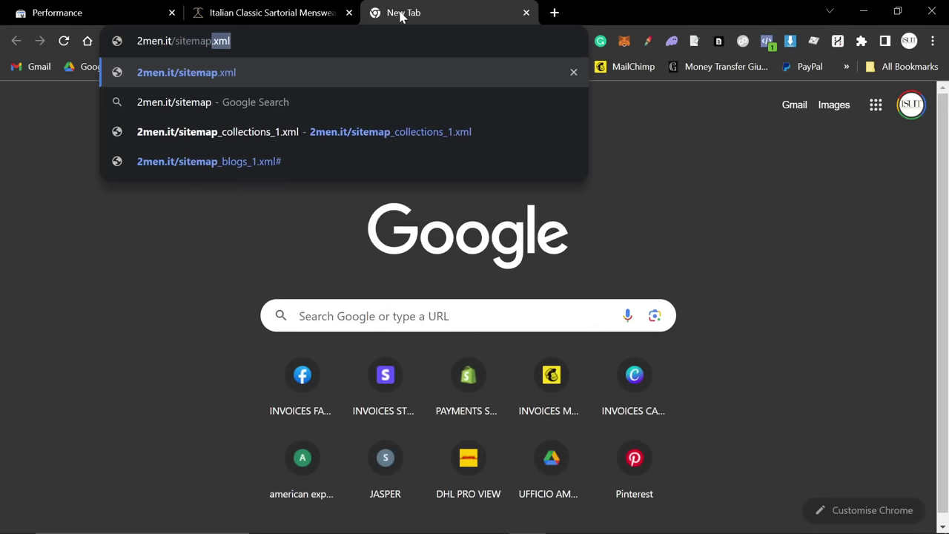
{"action": "key", "text": "Return"}
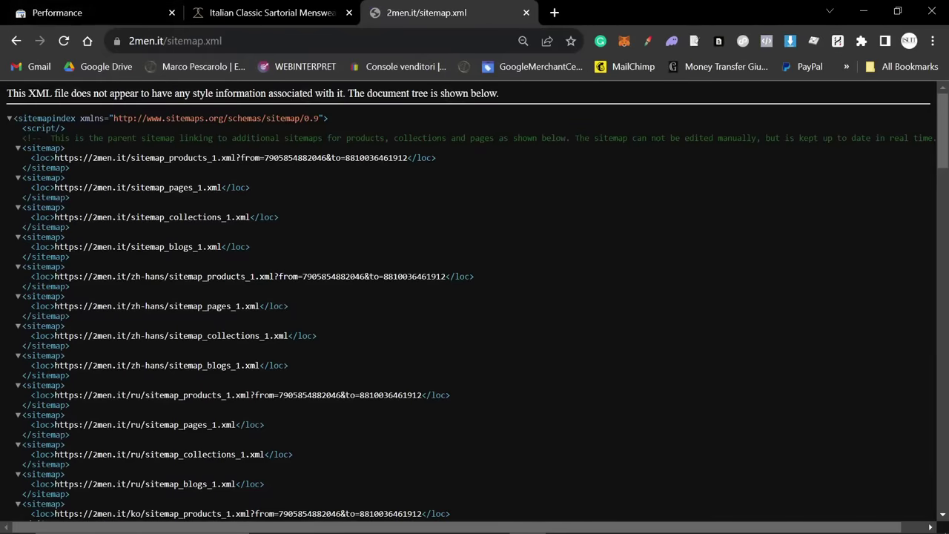
Return to the Search Console performance report and inspect the clicks and impressions at the chart's latest date.
{"action": "left_click", "coordinate": [94, 9]}
{"action": "scroll", "coordinate": [673, 242], "scroll_direction": "down", "scroll_amount": 1}
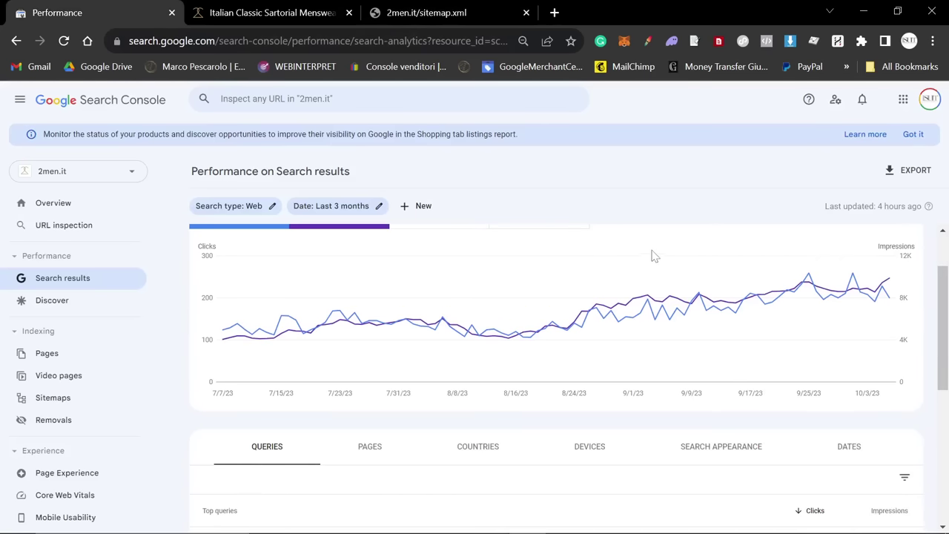
{"action": "scroll", "coordinate": [858, 268], "scroll_direction": "up", "scroll_amount": 1}
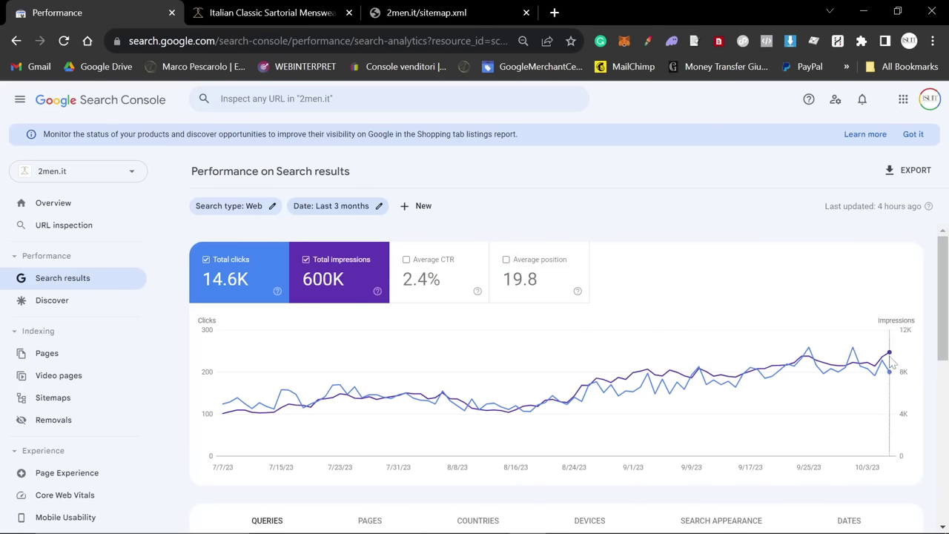
{"action": "mouse_move", "coordinate": [892, 361]}
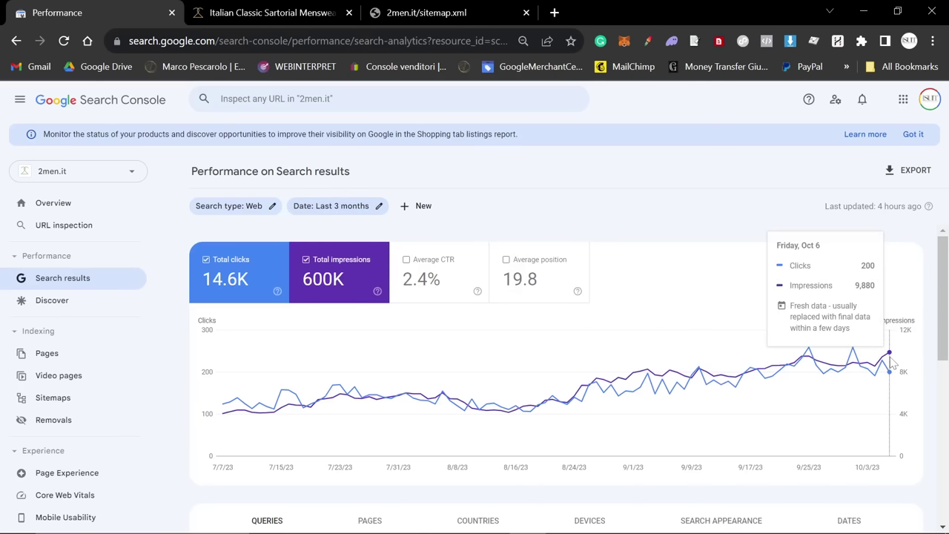
Filter the performance report to the most recent date (October 7, 2023) and sort the top queries by impressions.
{"action": "left_click", "coordinate": [307, 205]}
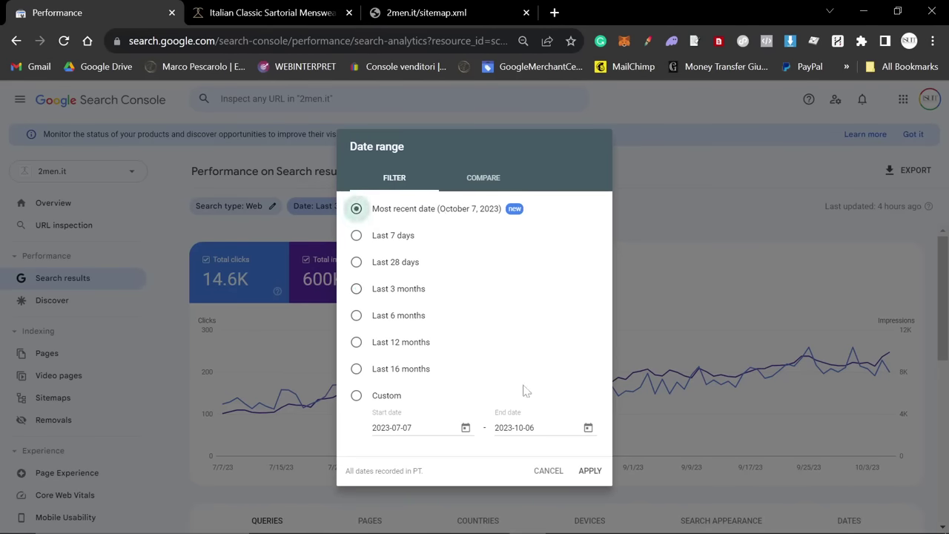
{"action": "left_click", "coordinate": [587, 471]}
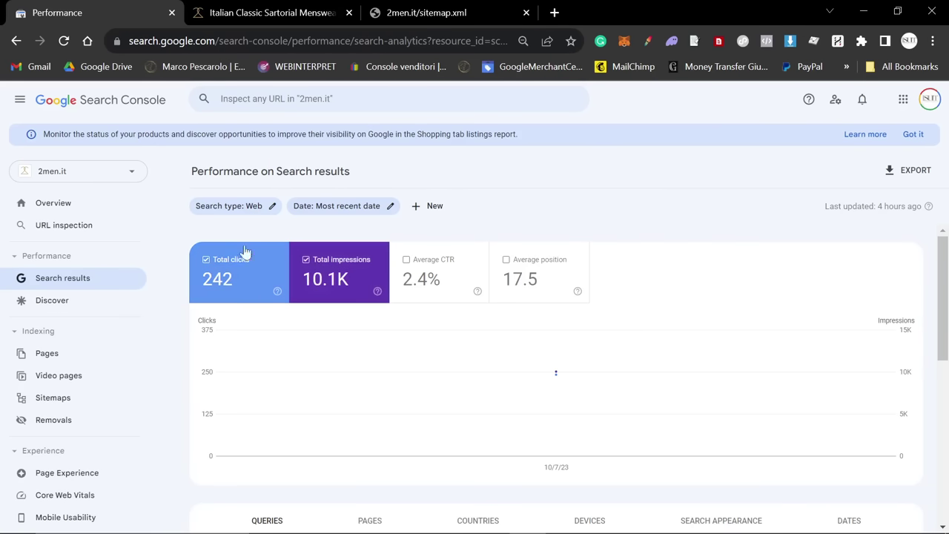
{"action": "scroll", "coordinate": [475, 341], "scroll_direction": "down", "scroll_amount": 2}
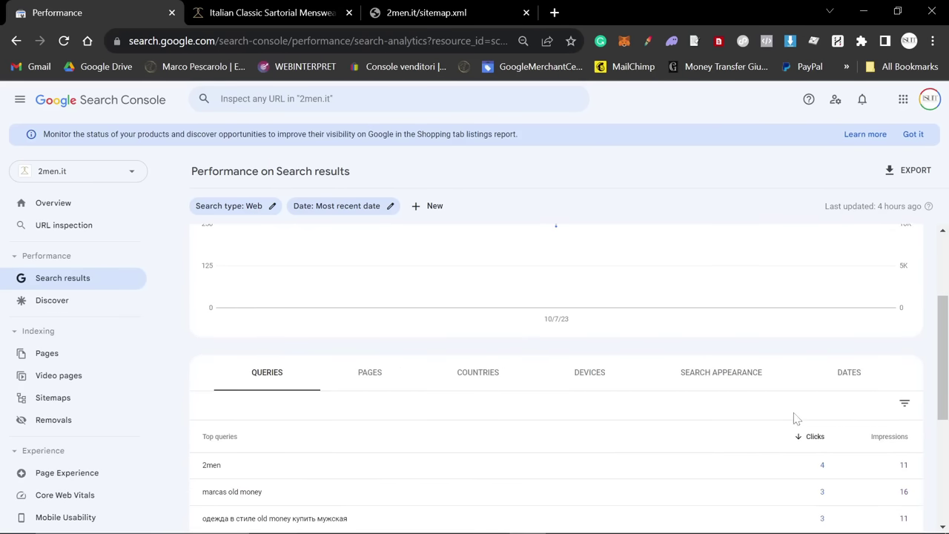
{"action": "left_click", "coordinate": [886, 436]}
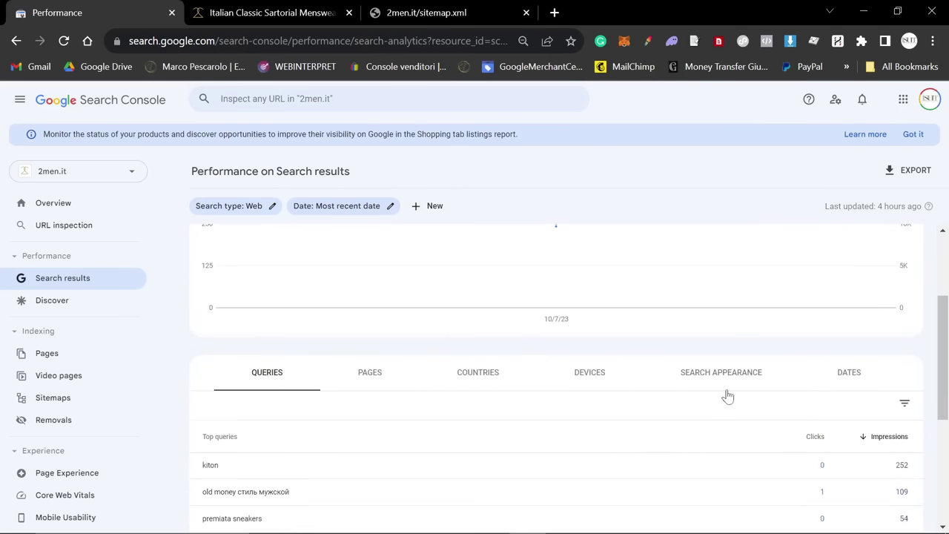
Examine the first three pages of top search queries ranked by impressions, comparing their clicks and impressions.
{"action": "scroll", "coordinate": [727, 397], "scroll_direction": "down", "scroll_amount": 1}
{"action": "scroll", "coordinate": [798, 370], "scroll_direction": "down", "scroll_amount": 1}
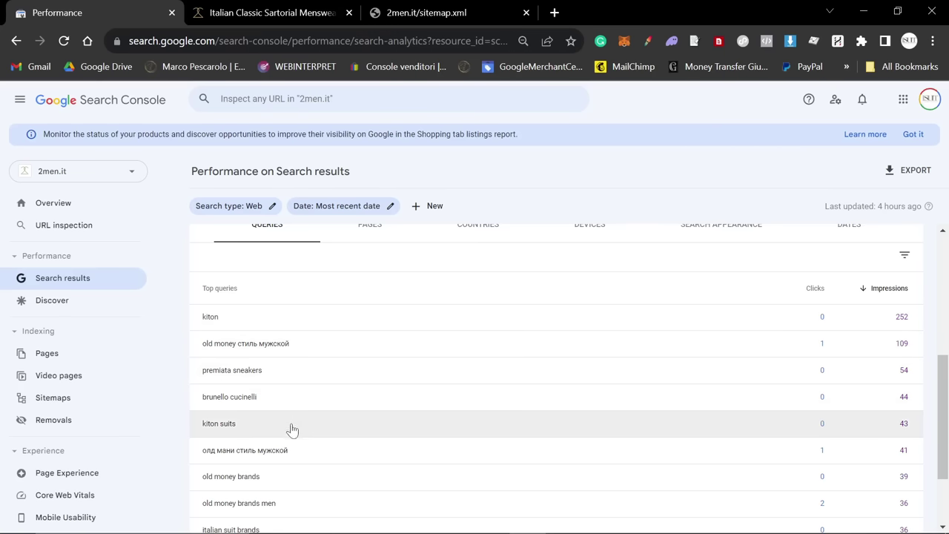
{"action": "scroll", "coordinate": [291, 429], "scroll_direction": "down", "scroll_amount": 1}
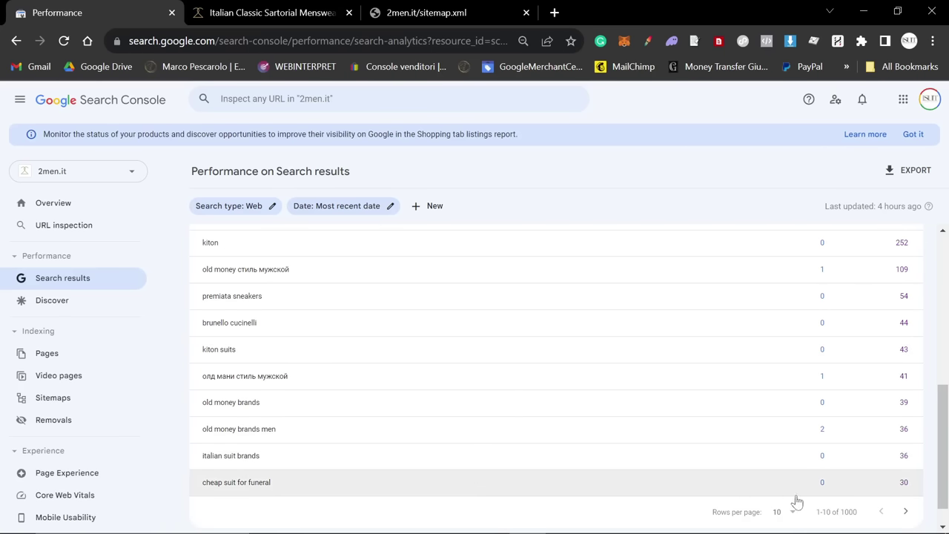
{"action": "left_click", "coordinate": [905, 513]}
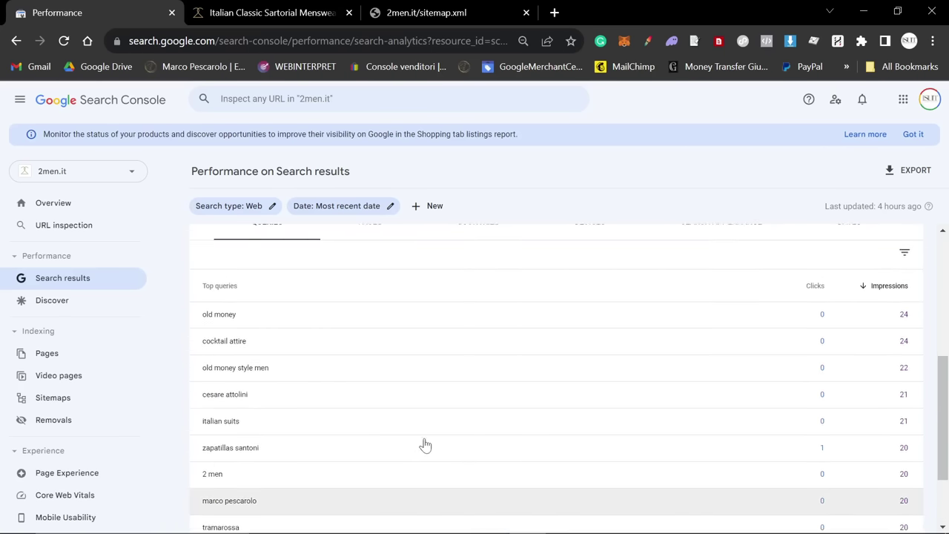
{"action": "scroll", "coordinate": [429, 440], "scroll_direction": "down", "scroll_amount": 1}
{"action": "scroll", "coordinate": [318, 435], "scroll_direction": "up", "scroll_amount": 3}
{"action": "scroll", "coordinate": [296, 428], "scroll_direction": "down", "scroll_amount": 2}
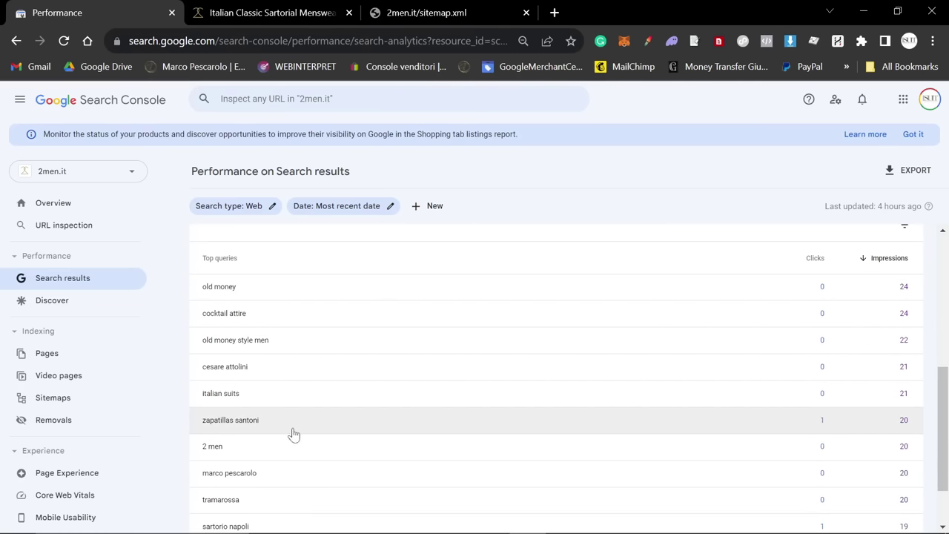
{"action": "scroll", "coordinate": [294, 434], "scroll_direction": "down", "scroll_amount": 1}
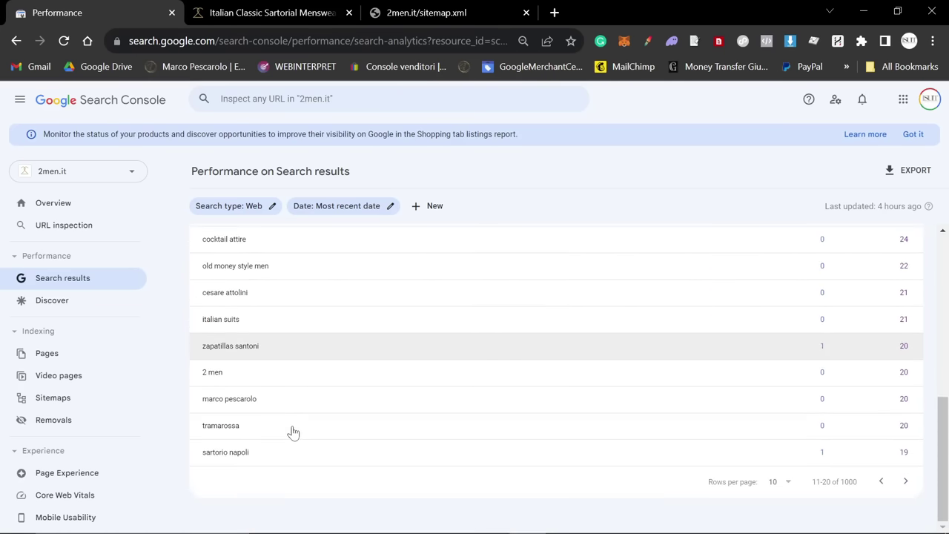
{"action": "left_click", "coordinate": [901, 482]}
{"action": "scroll", "coordinate": [445, 414], "scroll_direction": "up", "scroll_amount": 1}
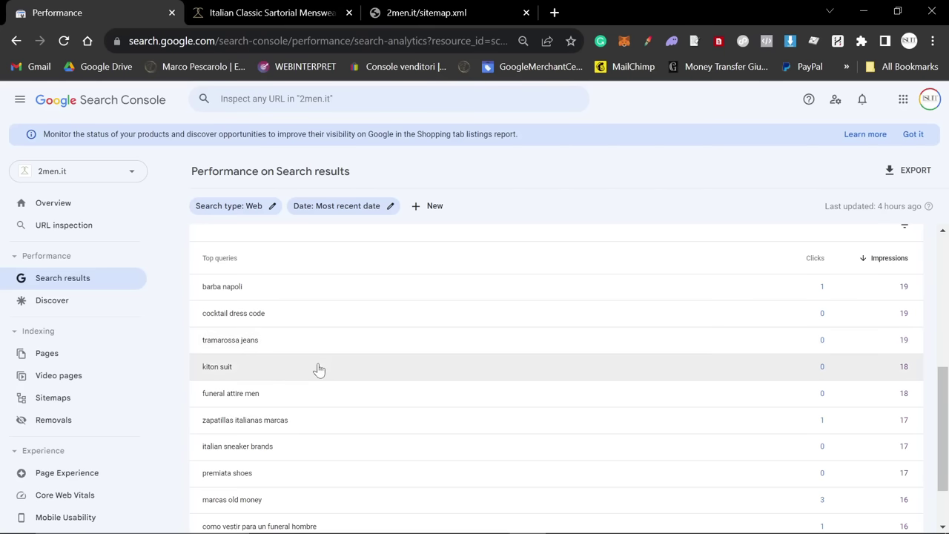
Switch the report breakdown to pages, sort it by impressions, and review the top page URLs.
{"action": "scroll", "coordinate": [318, 368], "scroll_direction": "up", "scroll_amount": 4}
{"action": "scroll", "coordinate": [396, 455], "scroll_direction": "down", "scroll_amount": 2}
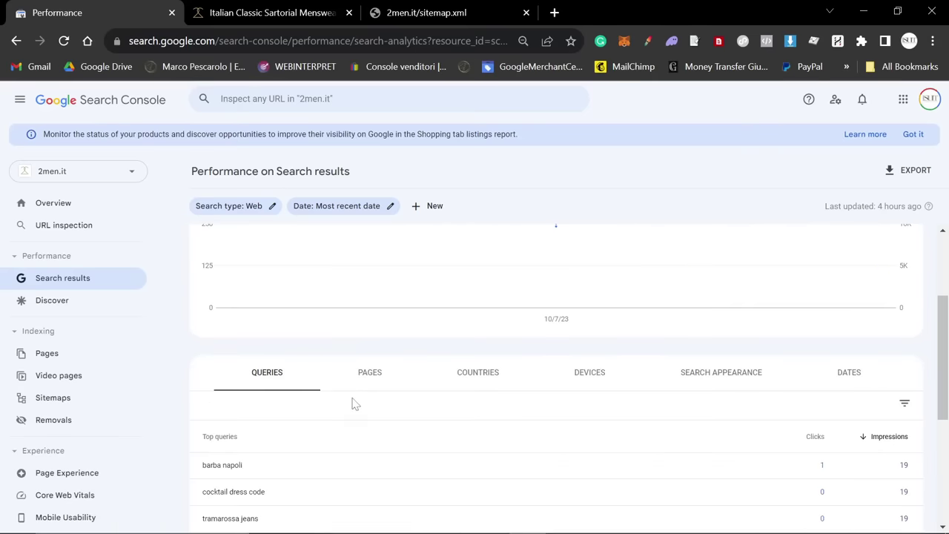
{"action": "left_click", "coordinate": [378, 375]}
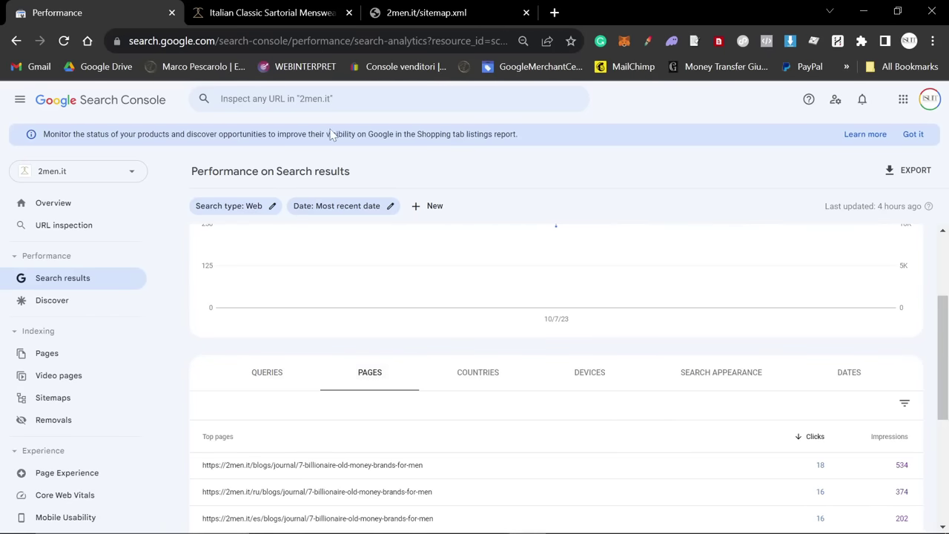
{"action": "left_click", "coordinate": [882, 436]}
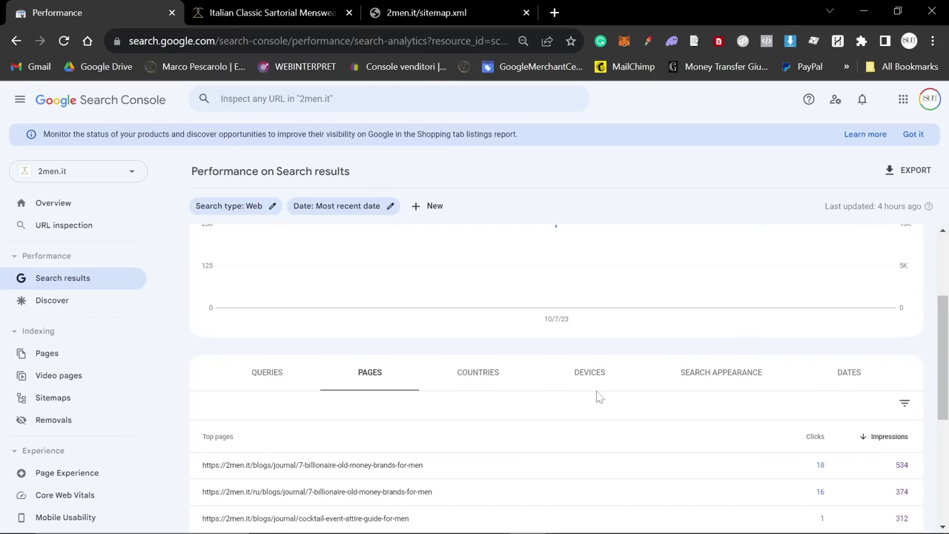
{"action": "scroll", "coordinate": [596, 396], "scroll_direction": "down", "scroll_amount": 1}
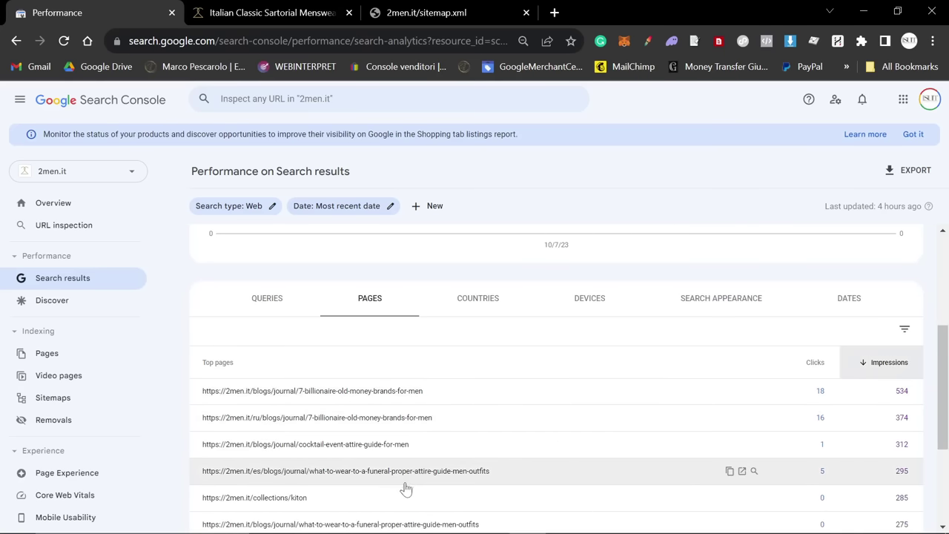
{"action": "scroll", "coordinate": [396, 457], "scroll_direction": "down", "scroll_amount": 1}
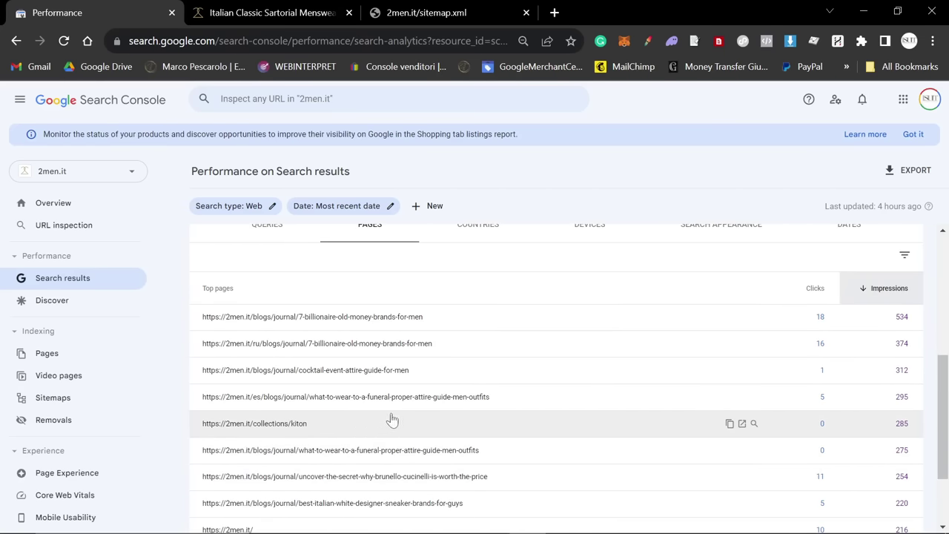
Search Google for "kiton" in a new browser tab.
{"action": "left_click", "coordinate": [552, 13]}
{"action": "type", "text": "kiton"}
{"action": "key", "text": "Delete"}
{"action": "key", "text": "Return"}
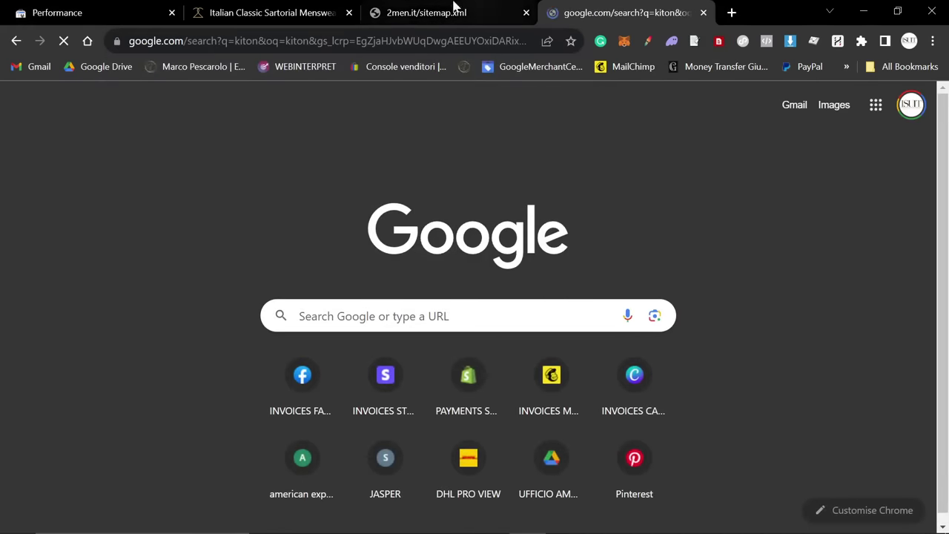
Examine the Google results for "kiton" to see which sites rank, including the IsuiT listing.
{"action": "scroll", "coordinate": [289, 276], "scroll_direction": "down", "scroll_amount": 1}
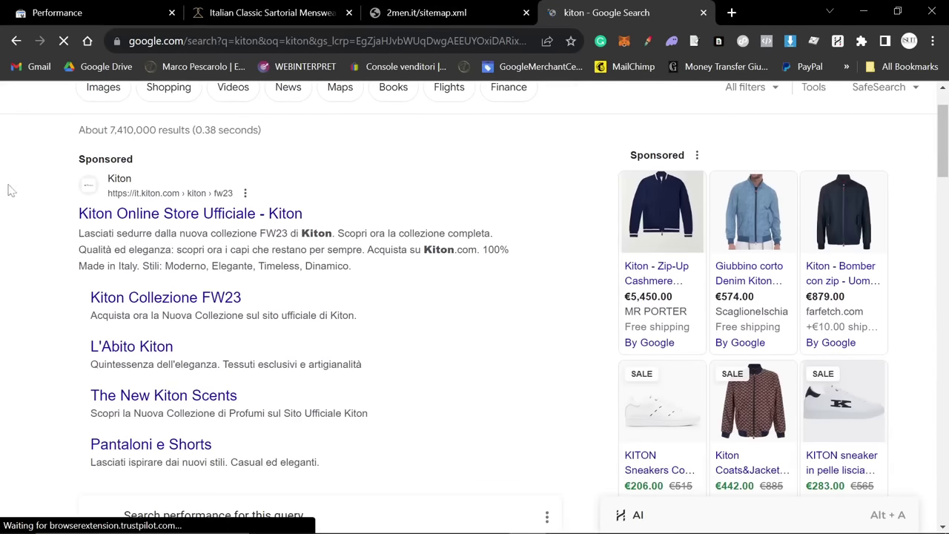
{"action": "scroll", "coordinate": [25, 197], "scroll_direction": "down", "scroll_amount": 8}
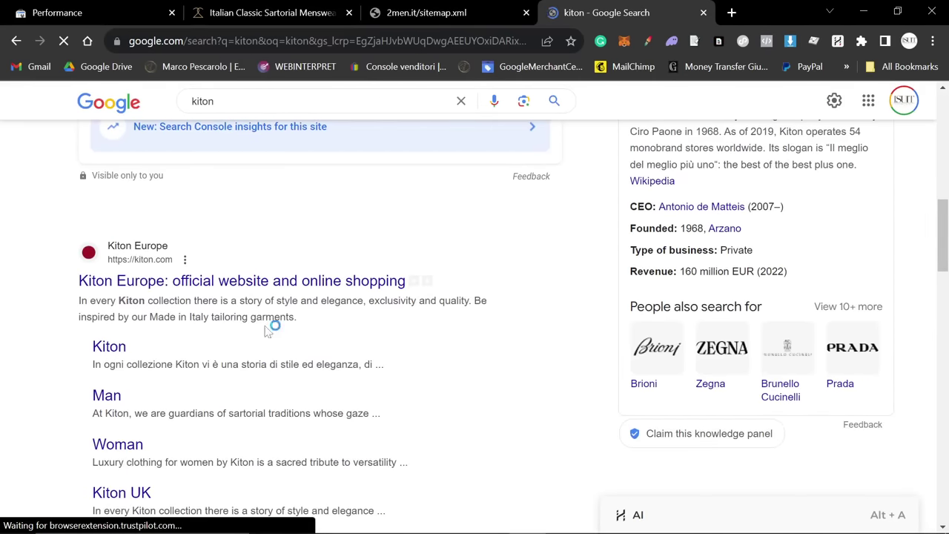
{"action": "scroll", "coordinate": [267, 329], "scroll_direction": "down", "scroll_amount": 4}
{"action": "scroll", "coordinate": [426, 257], "scroll_direction": "down", "scroll_amount": 7}
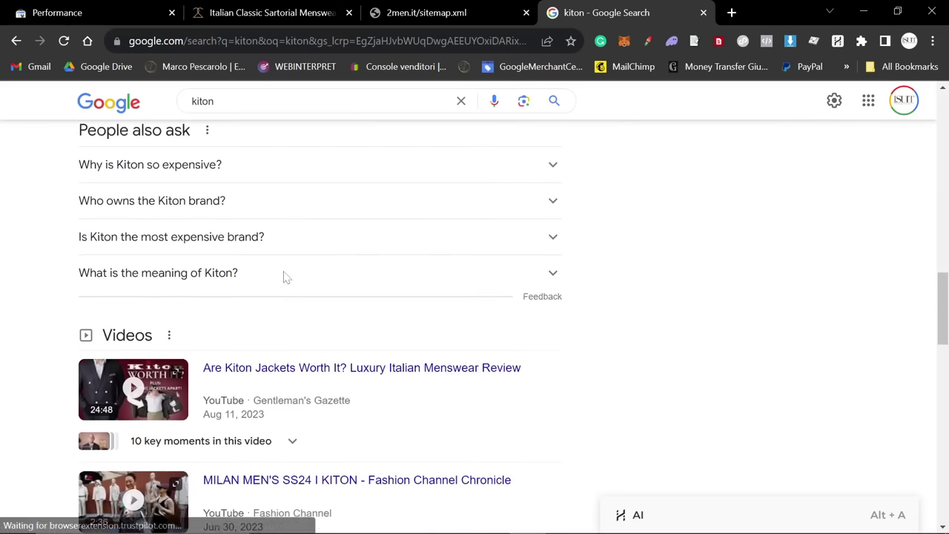
{"action": "scroll", "coordinate": [87, 278], "scroll_direction": "down", "scroll_amount": 1}
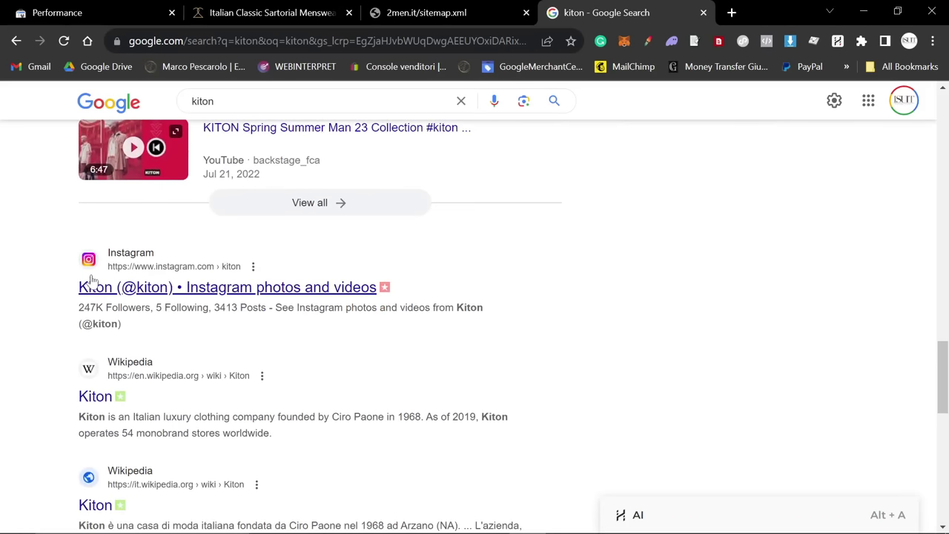
{"action": "scroll", "coordinate": [165, 282], "scroll_direction": "down", "scroll_amount": 1}
{"action": "scroll", "coordinate": [201, 339], "scroll_direction": "down", "scroll_amount": 3}
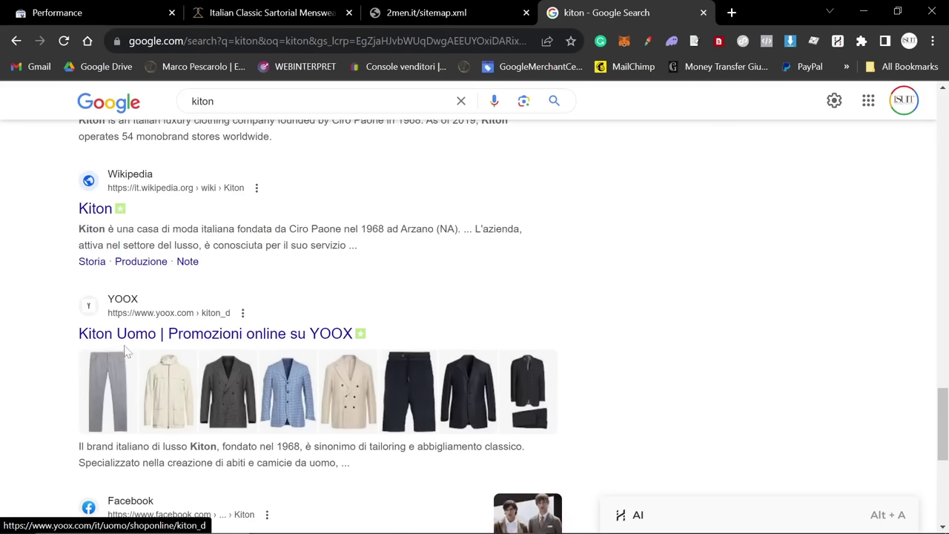
{"action": "scroll", "coordinate": [127, 362], "scroll_direction": "down", "scroll_amount": 2}
{"action": "scroll", "coordinate": [111, 349], "scroll_direction": "down", "scroll_amount": 3}
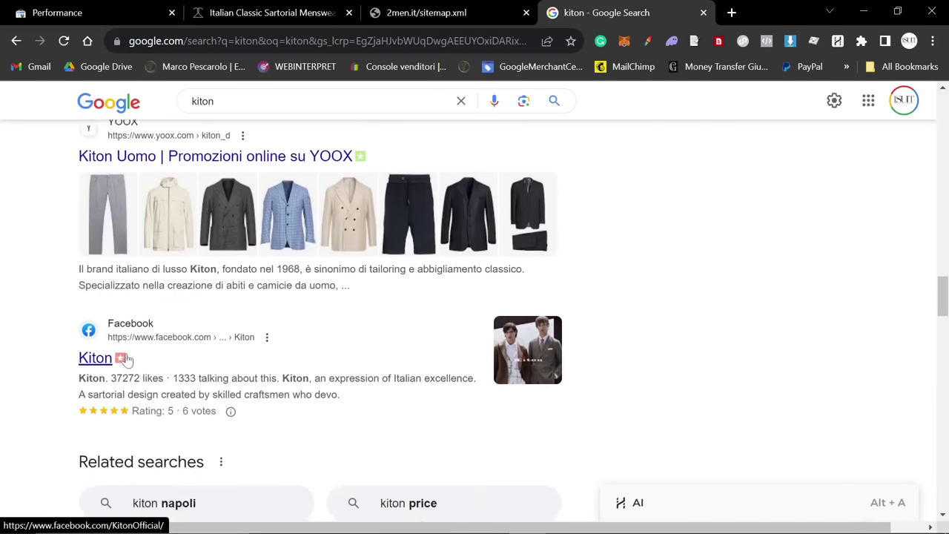
{"action": "scroll", "coordinate": [111, 341], "scroll_direction": "down", "scroll_amount": 8}
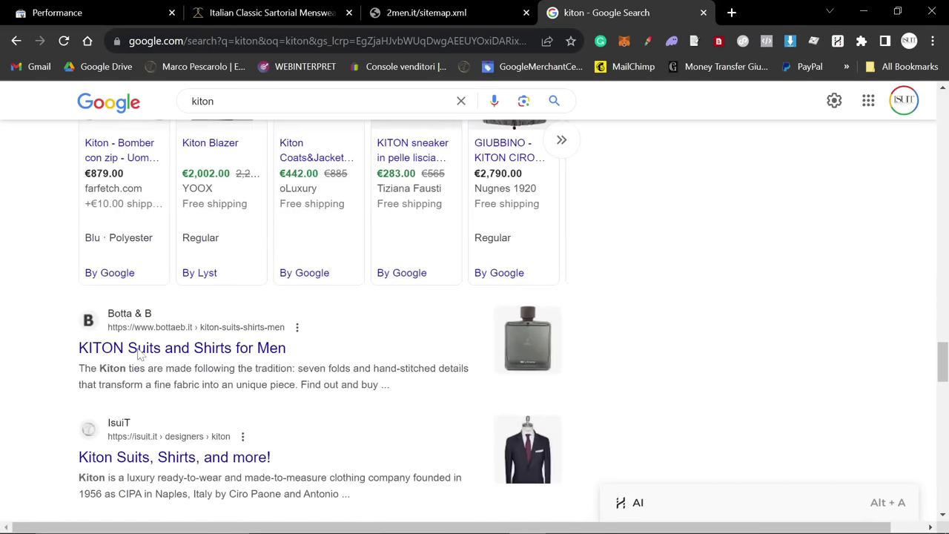
{"action": "scroll", "coordinate": [63, 298], "scroll_direction": "down", "scroll_amount": 1}
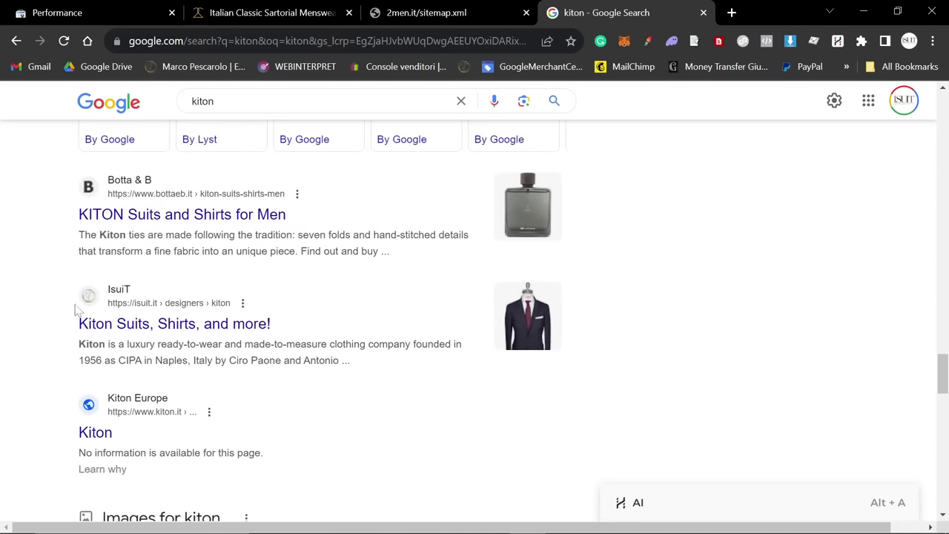
{"action": "left_click_drag", "start_coordinate": [75, 310], "coordinate": [445, 358]}
{"action": "left_click", "coordinate": [393, 363]}
{"action": "scroll", "coordinate": [383, 375], "scroll_direction": "down", "scroll_amount": 7}
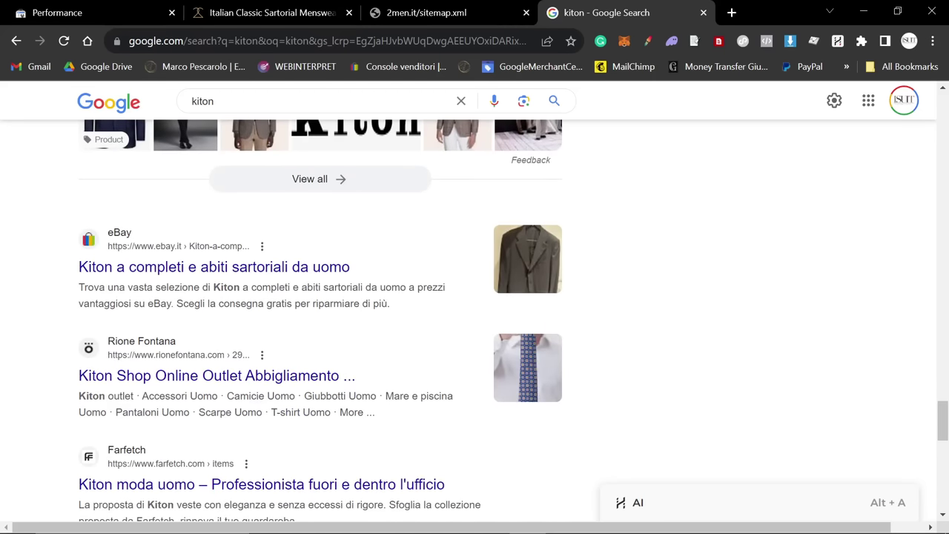
{"action": "scroll", "coordinate": [4, 331], "scroll_direction": "down", "scroll_amount": 2}
{"action": "scroll", "coordinate": [183, 353], "scroll_direction": "down", "scroll_amount": 6}
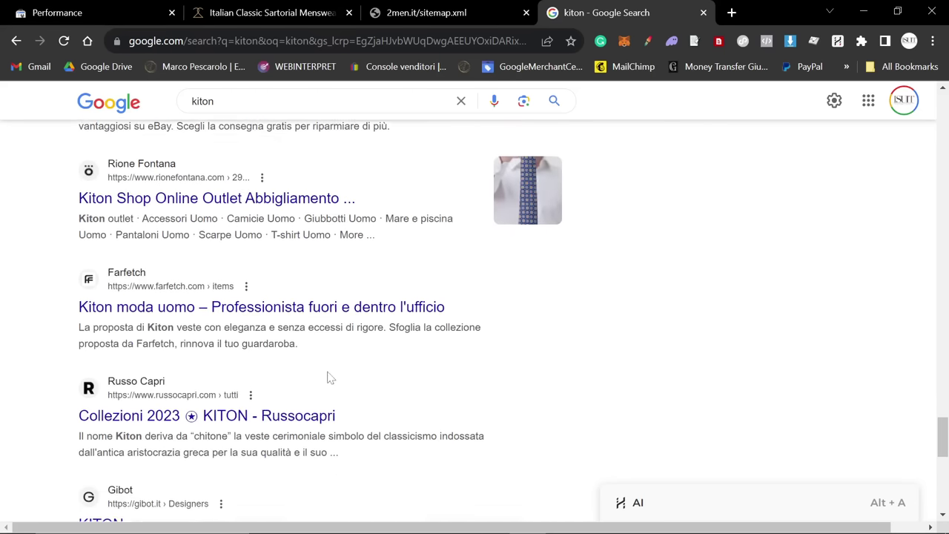
{"action": "scroll", "coordinate": [146, 366], "scroll_direction": "down", "scroll_amount": 9}
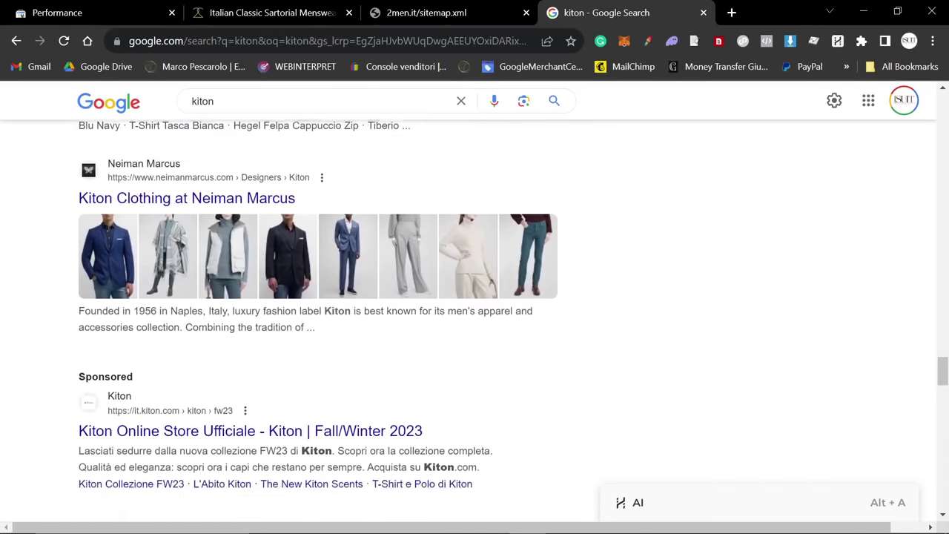
{"action": "scroll", "coordinate": [198, 328], "scroll_direction": "down", "scroll_amount": 9}
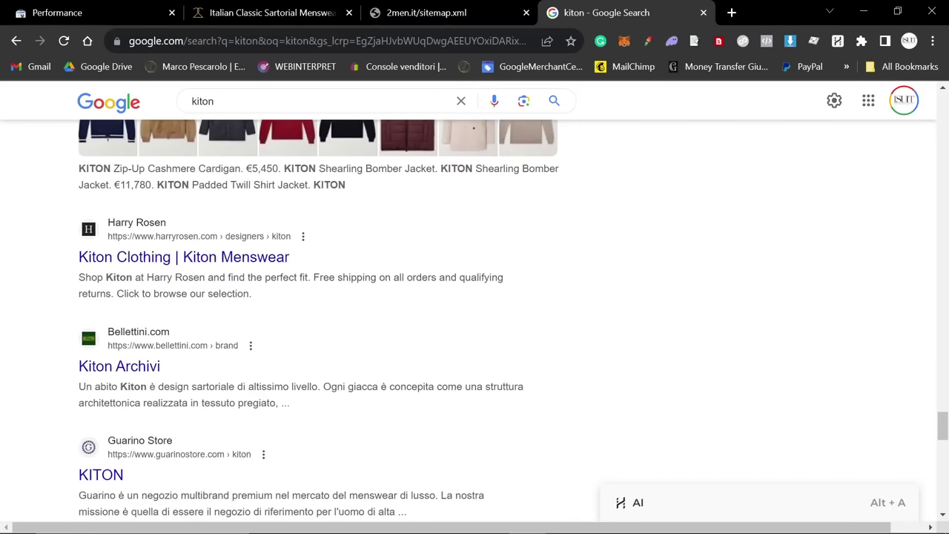
Find "2men" on the results page and highlight the 2Men Kiton Clothing collection listing.
{"action": "key", "text": "ctrl+f"}
{"action": "type", "text": "2m"}
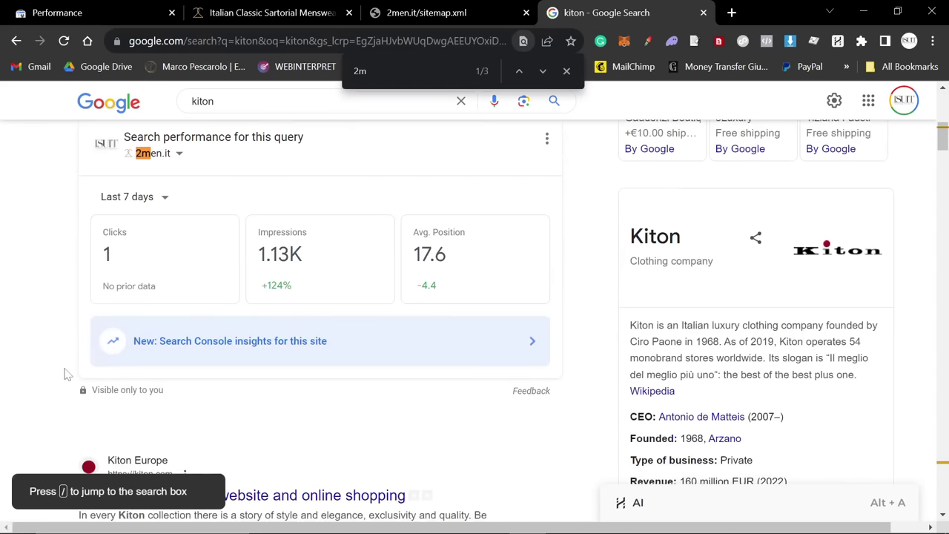
{"action": "type", "text": "en"}
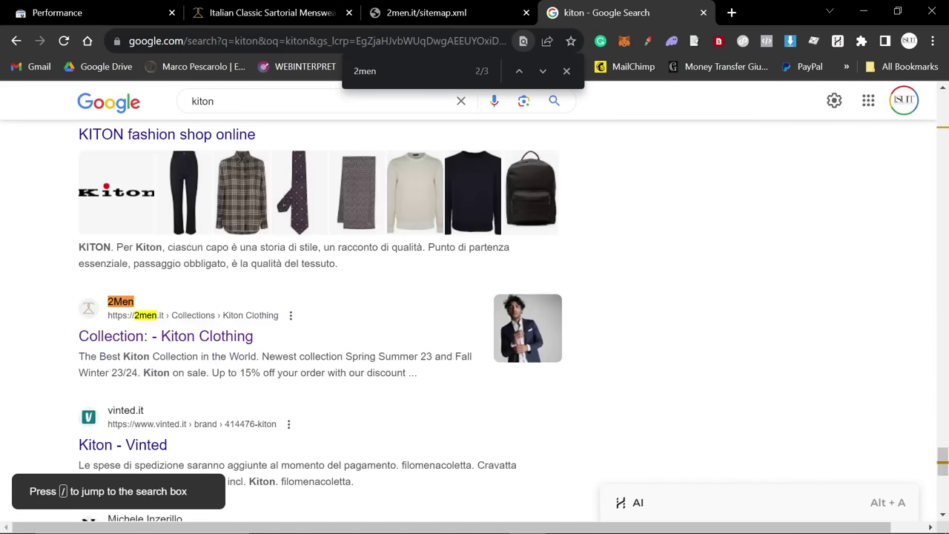
{"action": "triple_click", "coordinate": [458, 381]}
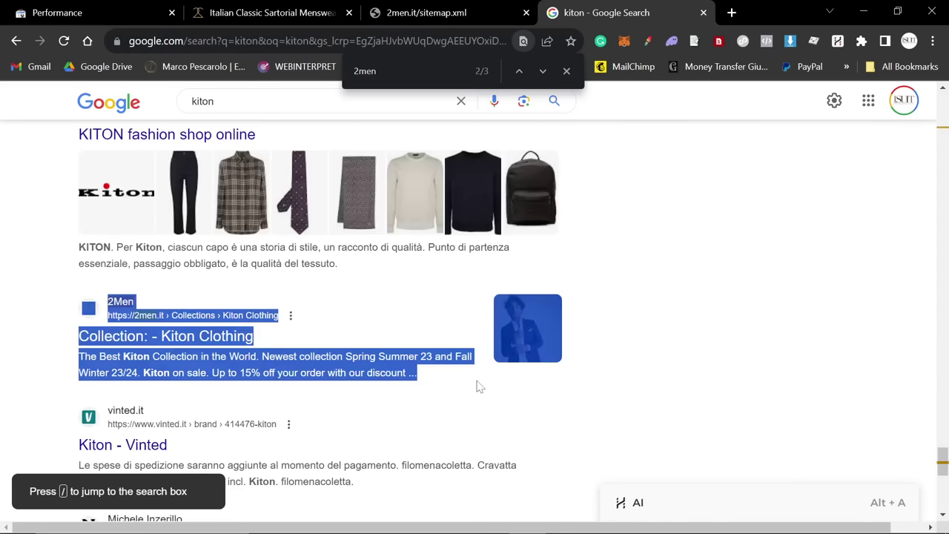
{"action": "left_click", "coordinate": [477, 384]}
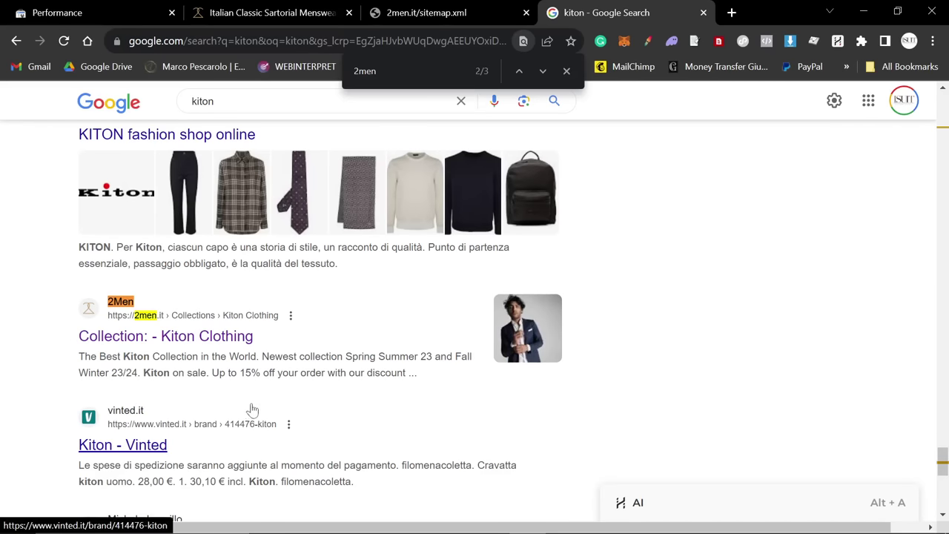
Return to the Search Console performance report and review its click and impression totals and top pages.
{"action": "left_click", "coordinate": [146, 14]}
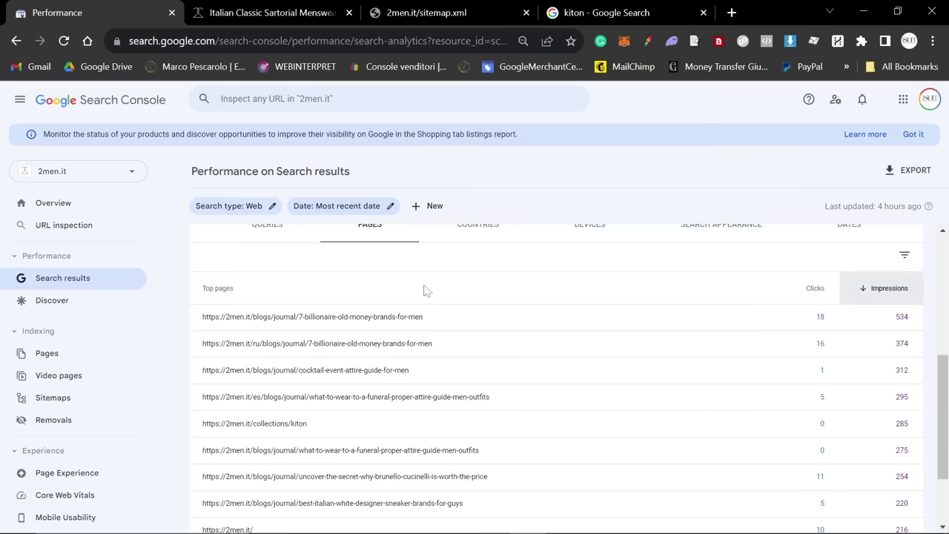
{"action": "scroll", "coordinate": [371, 360], "scroll_direction": "up", "scroll_amount": 5}
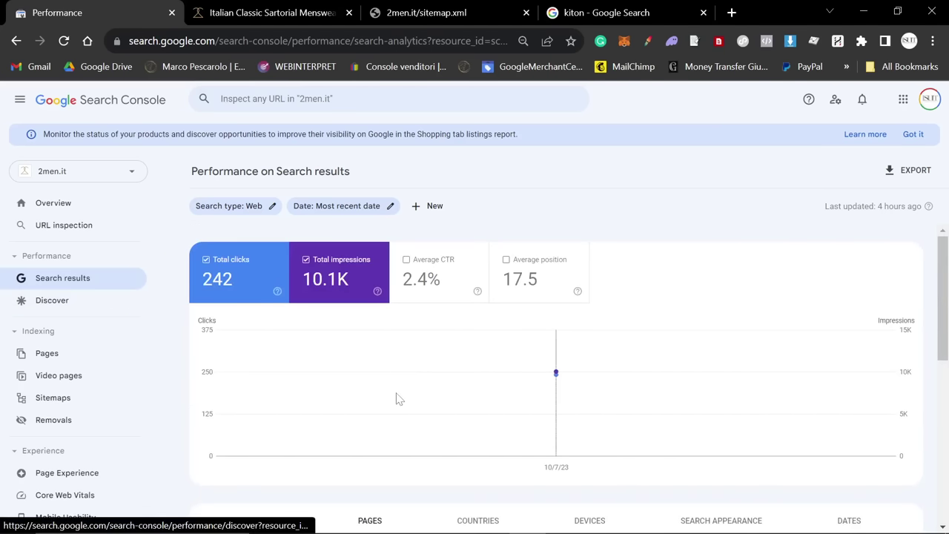
{"action": "scroll", "coordinate": [395, 400], "scroll_direction": "down", "scroll_amount": 2}
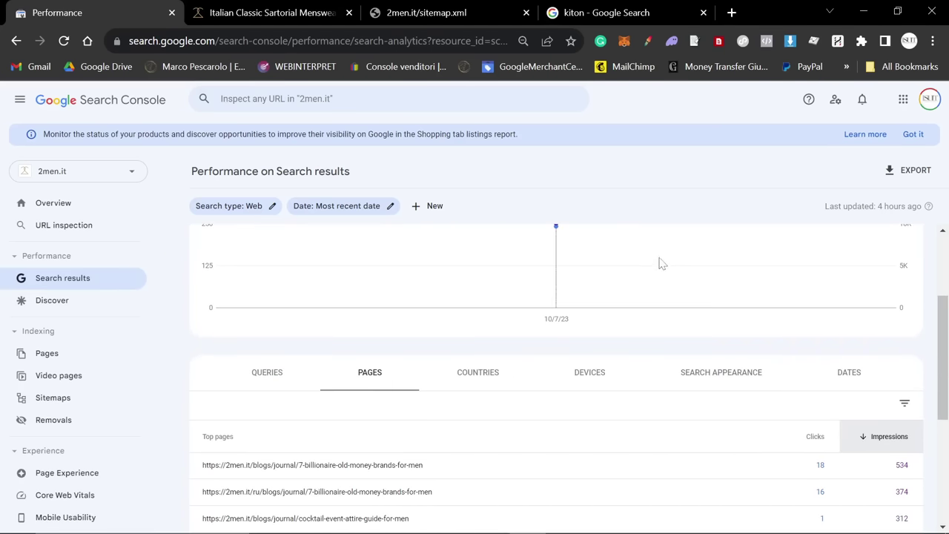
{"action": "scroll", "coordinate": [623, 280], "scroll_direction": "up", "scroll_amount": 2}
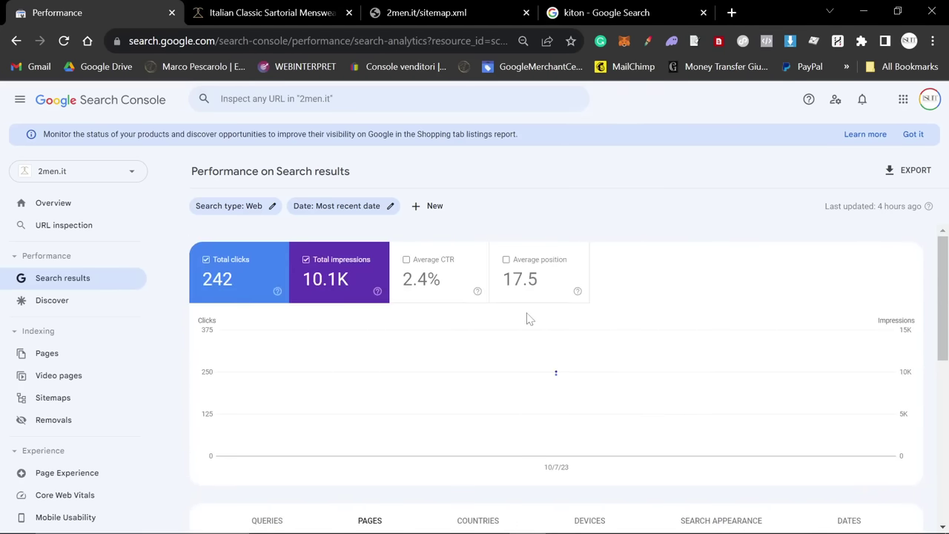
Copy the sitemap_collections_1.xml URL from the 2men.it sitemap and open it in place of the "kiton" search results.
{"action": "left_click", "coordinate": [458, 12]}
{"action": "left_click_drag", "start_coordinate": [251, 217], "coordinate": [54, 217]}
{"action": "key", "text": "ctrl+c"}
{"action": "left_click", "coordinate": [640, 12]}
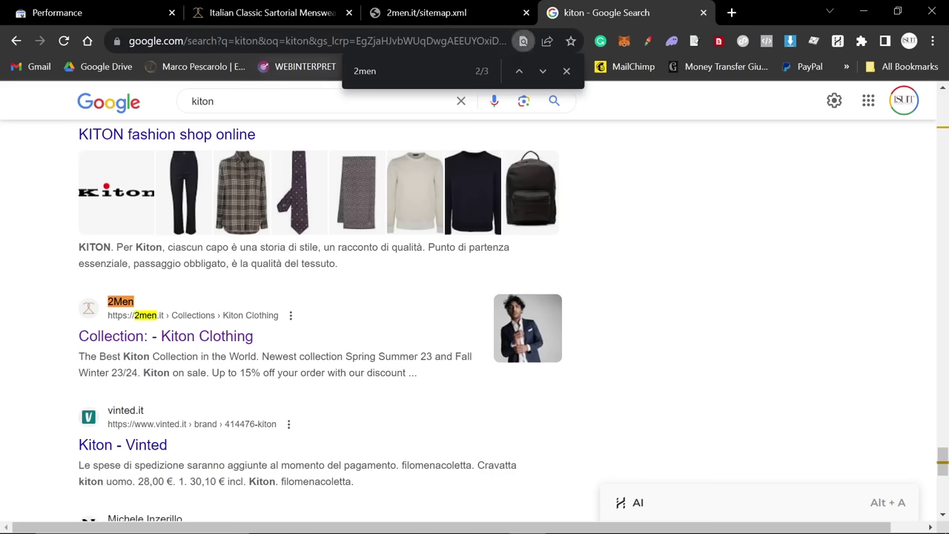
{"action": "key", "text": "ctrl+l"}
{"action": "key", "text": "ctrl+v"}
{"action": "key", "text": "Return"}
Open the sitemap_blogs_1.xml URL from the 2men.it sitemap in a new browser tab.
{"action": "left_click", "coordinate": [426, 12]}
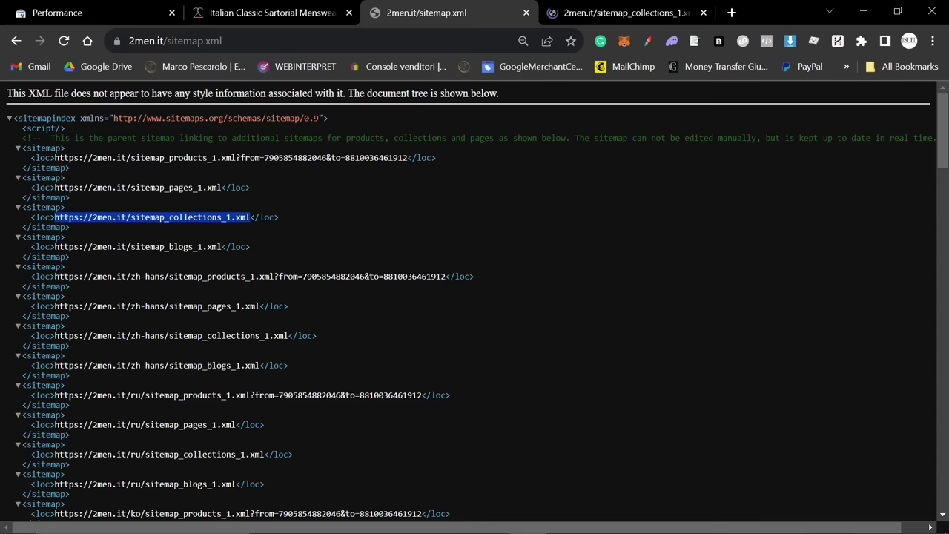
{"action": "left_click_drag", "start_coordinate": [221, 247], "coordinate": [68, 247]}
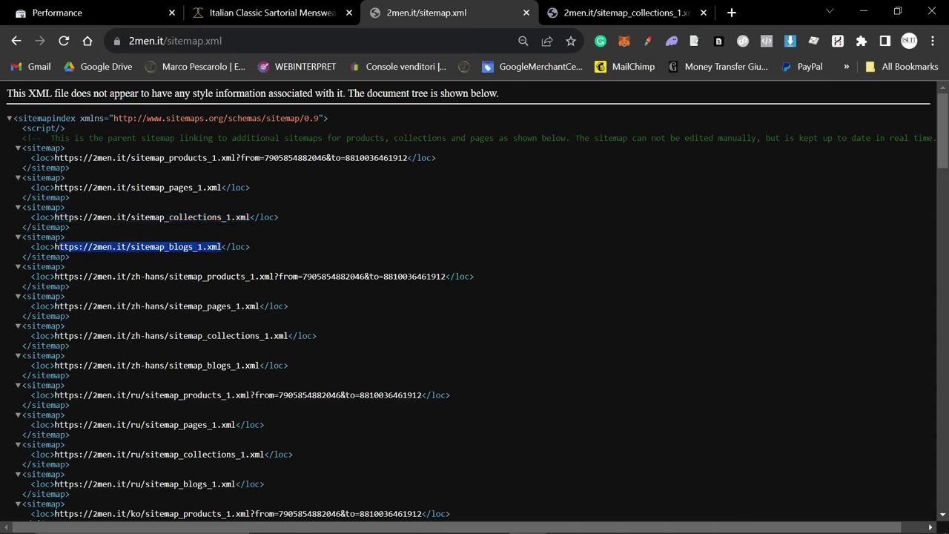
{"action": "left_click", "coordinate": [731, 13]}
{"action": "type", "text": "https://2men.it/sitemap_blogs_1.xml"}
{"action": "key", "text": "Return"}
Look through the collections sitemap to examine the collection URLs it lists.
{"action": "left_click", "coordinate": [506, 9]}
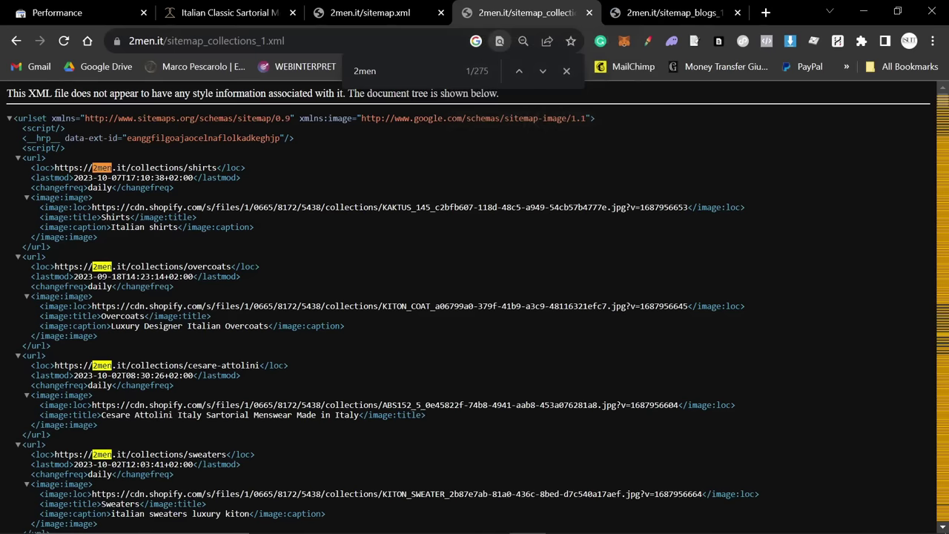
{"action": "scroll", "coordinate": [271, 263], "scroll_direction": "down", "scroll_amount": 15}
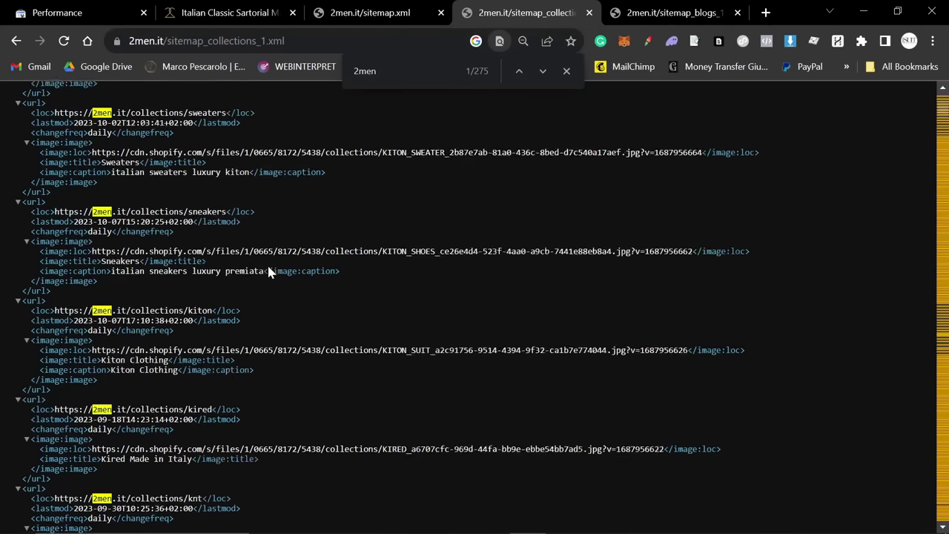
{"action": "scroll", "coordinate": [324, 280], "scroll_direction": "down", "scroll_amount": 20}
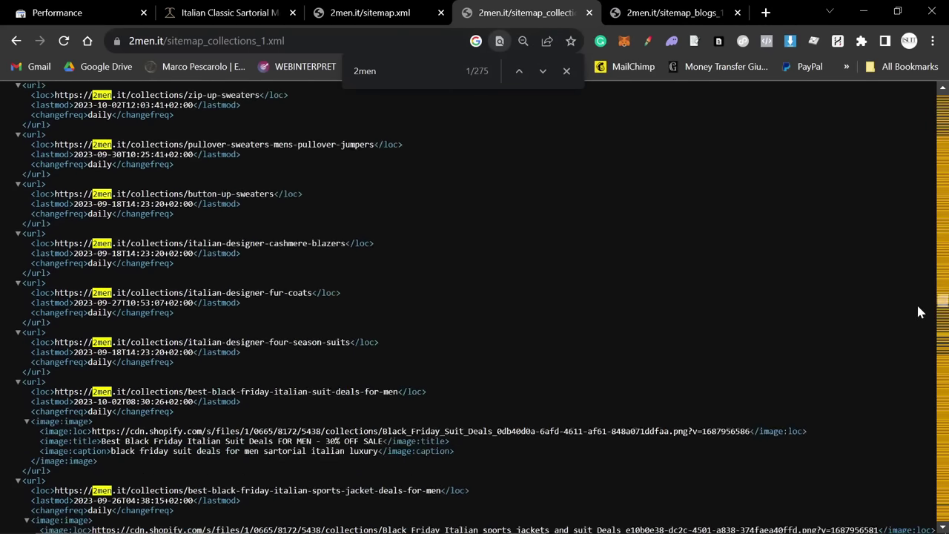
{"action": "scroll", "coordinate": [912, 427], "scroll_direction": "up", "scroll_amount": 15}
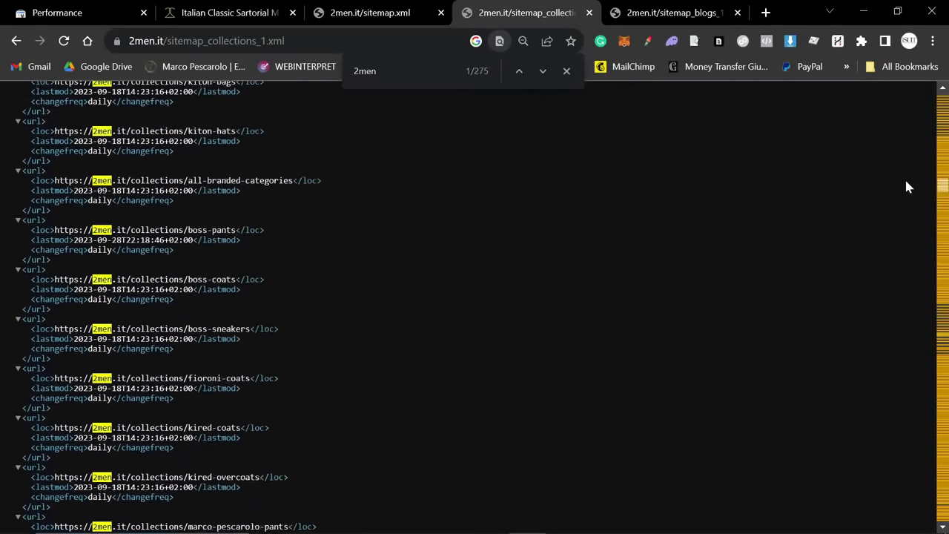
{"action": "scroll", "coordinate": [912, 401], "scroll_direction": "up", "scroll_amount": 20}
{"action": "scroll", "coordinate": [884, 380], "scroll_direction": "down", "scroll_amount": 20}
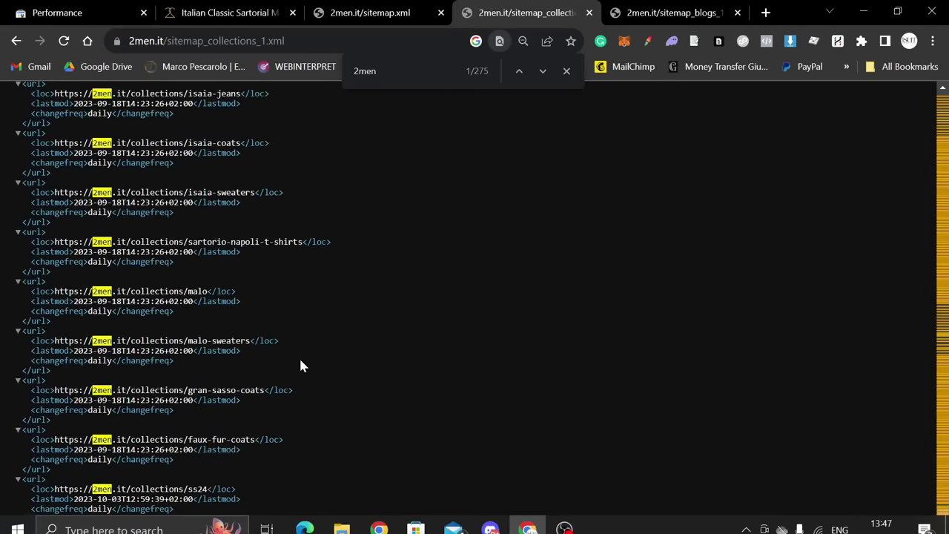
{"action": "scroll", "coordinate": [411, 413], "scroll_direction": "up", "scroll_amount": 5}
{"action": "scroll", "coordinate": [436, 114], "scroll_direction": "up", "scroll_amount": 20}
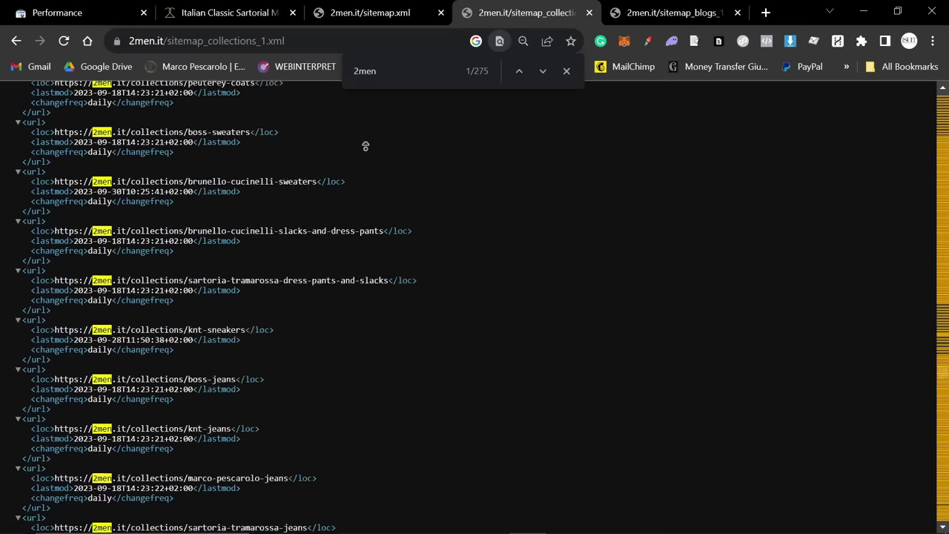
{"action": "scroll", "coordinate": [339, 162], "scroll_direction": "up", "scroll_amount": 5}
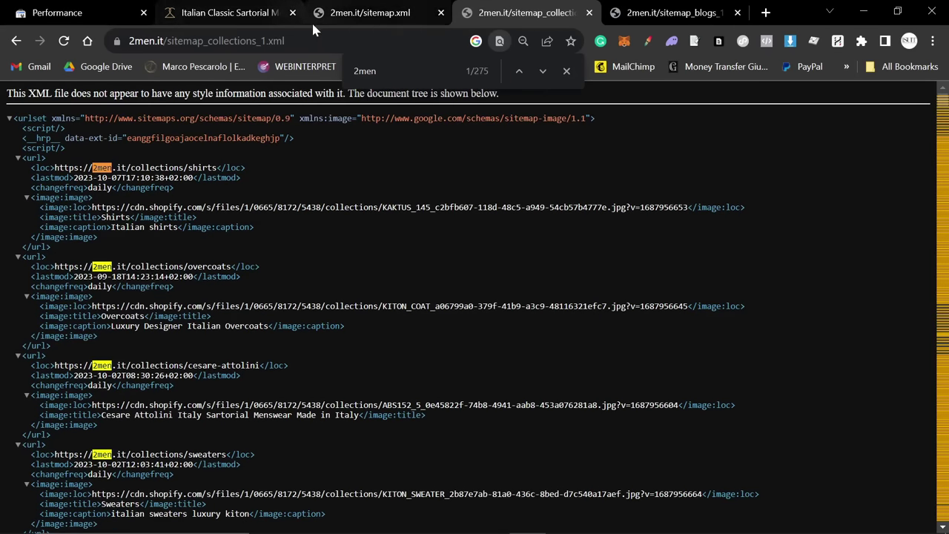
Copy the main sitemap_products_1.xml URL from the 2men.it sitemap and open it in a new browser tab.
{"action": "left_click", "coordinate": [356, 15]}
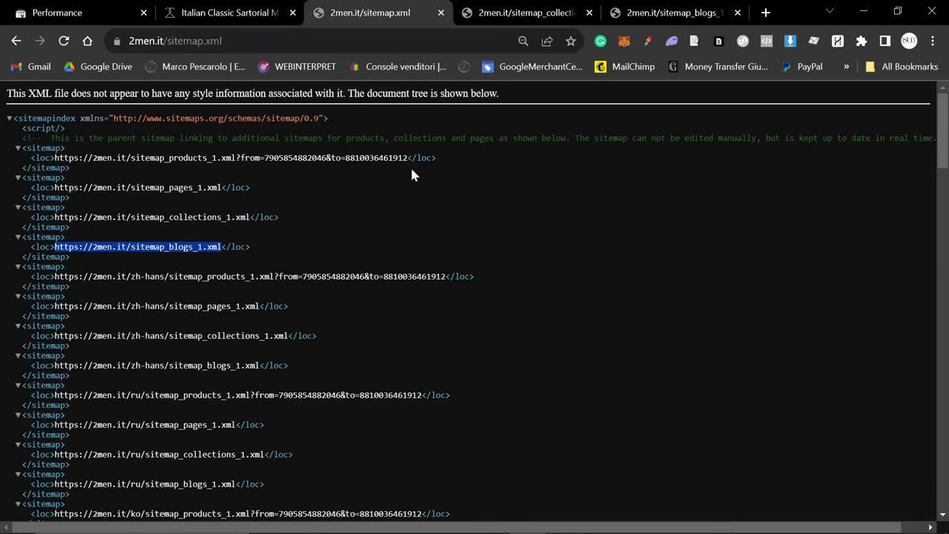
{"action": "left_click_drag", "start_coordinate": [408, 157], "coordinate": [55, 157]}
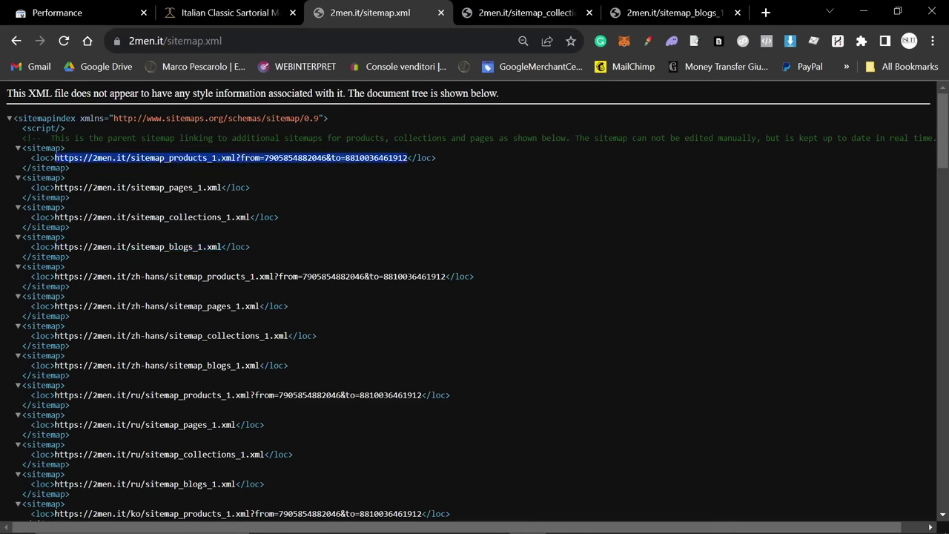
{"action": "key", "text": "ctrl+c"}
{"action": "left_click", "coordinate": [766, 12]}
{"action": "key", "text": "ctrl+v"}
{"action": "key", "text": "Return"}
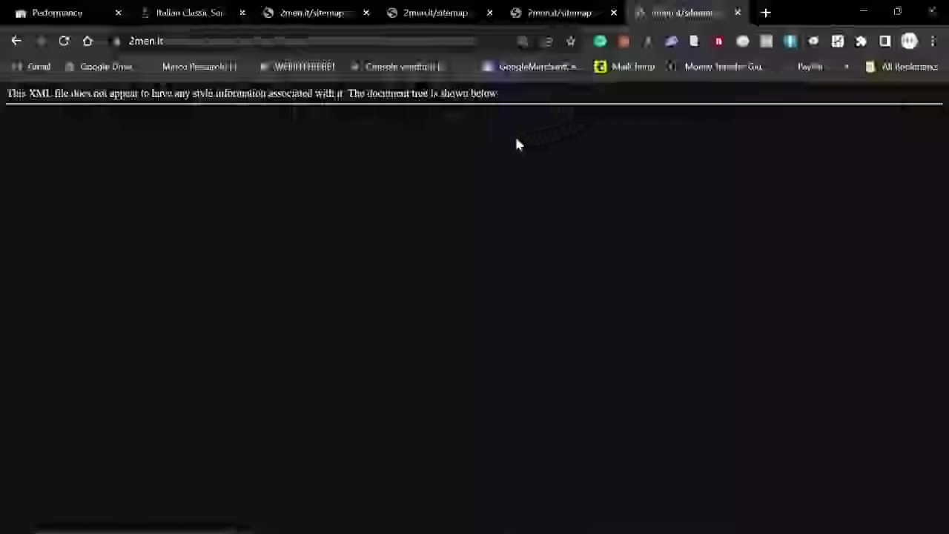
Look through the products sitemap to examine the product URLs, then return to its beginning.
{"action": "scroll", "coordinate": [459, 152], "scroll_direction": "down", "scroll_amount": 3}
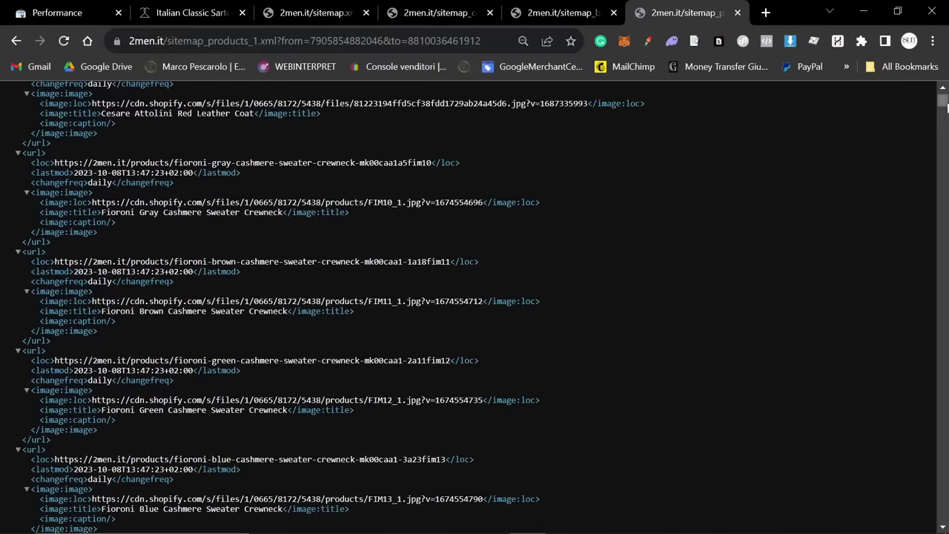
{"action": "left_click_drag", "start_coordinate": [946, 107], "coordinate": [910, 416]}
{"action": "left_click_drag", "start_coordinate": [911, 202], "coordinate": [911, 83]}
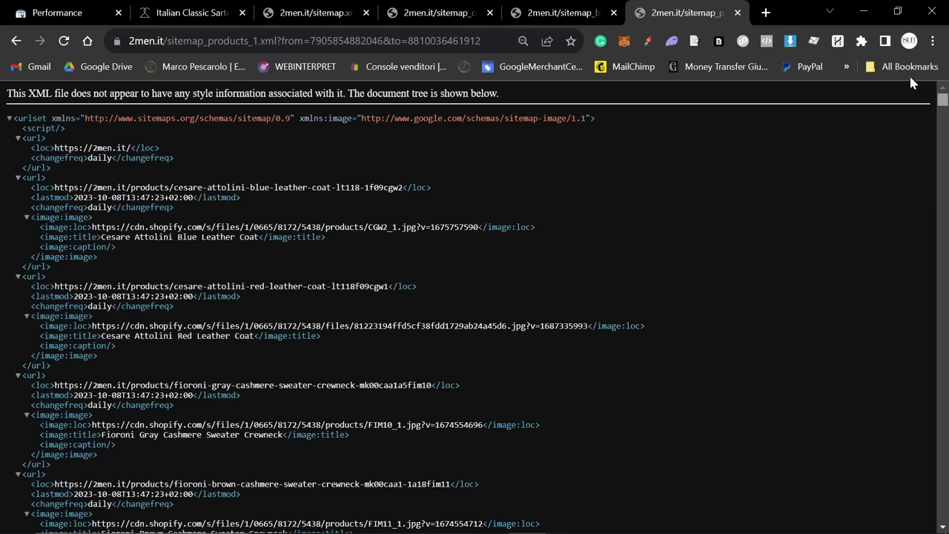
Open the Kiton Bags collection from the brand listing on the 2men.it homepage in a new tab and copy its URL.
{"action": "left_click", "coordinate": [560, 13]}
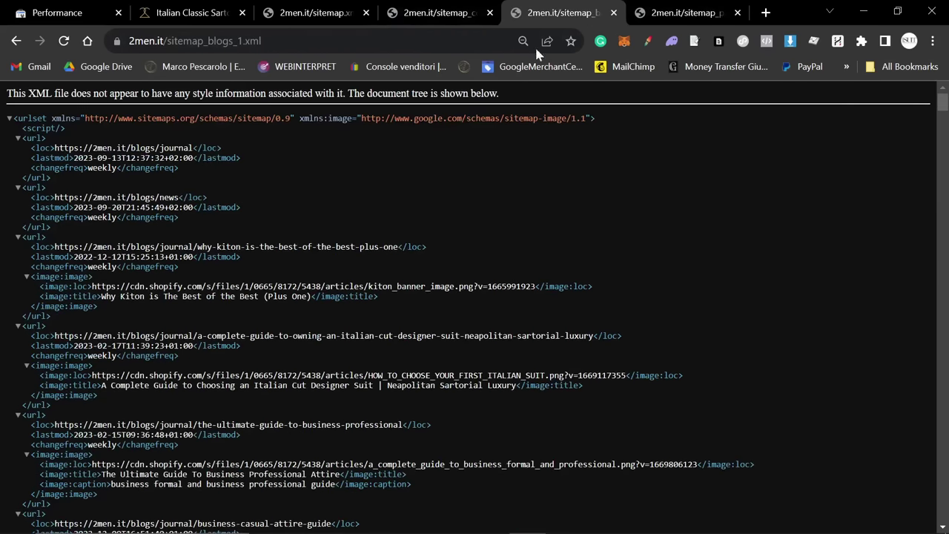
{"action": "left_click", "coordinate": [192, 13]}
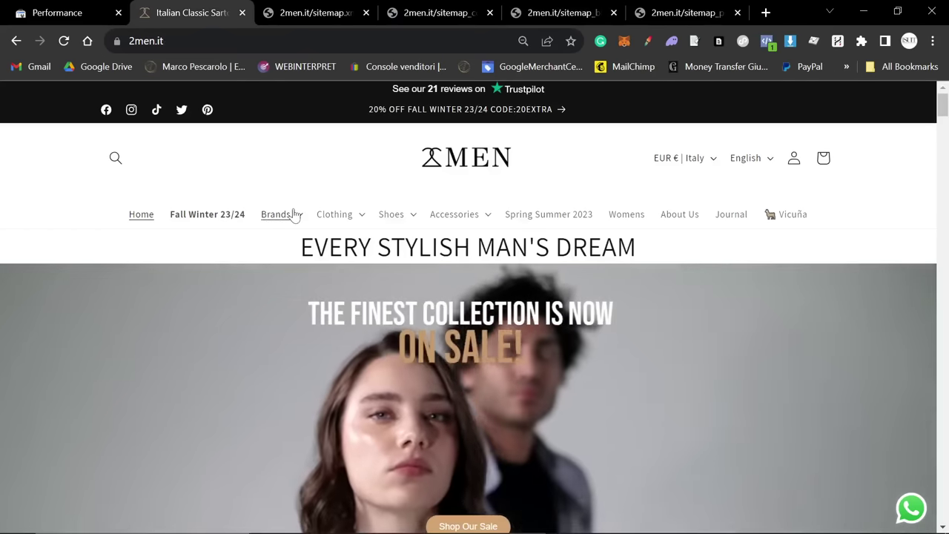
{"action": "left_click", "coordinate": [294, 214]}
{"action": "scroll", "coordinate": [311, 255], "scroll_direction": "down", "scroll_amount": 2}
{"action": "scroll", "coordinate": [239, 250], "scroll_direction": "up", "scroll_amount": 1}
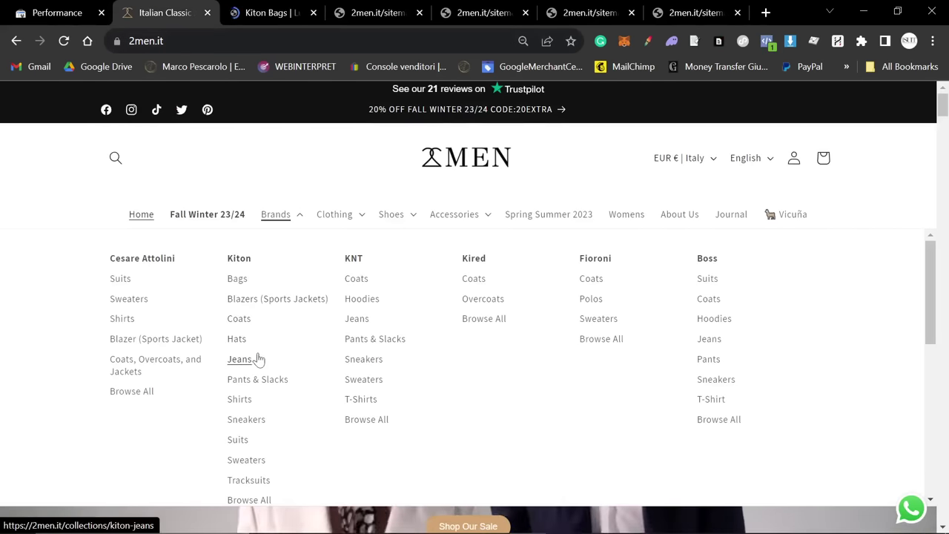
{"action": "left_click", "coordinate": [267, 12]}
Filter the Search Console performance report by the page URL 2men.it/collections/kiton-bags and review its clicks and impressions.
{"action": "left_click", "coordinate": [60, 13]}
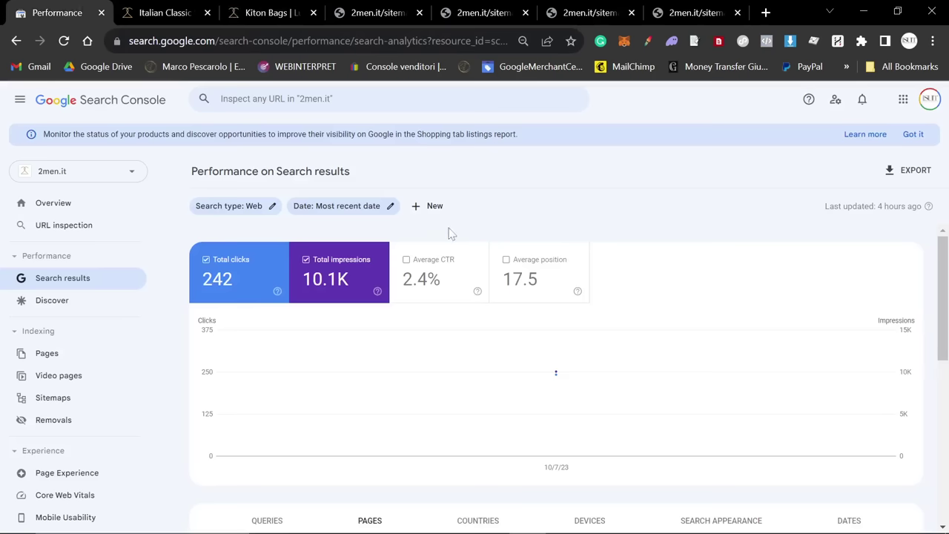
{"action": "left_click", "coordinate": [429, 206]}
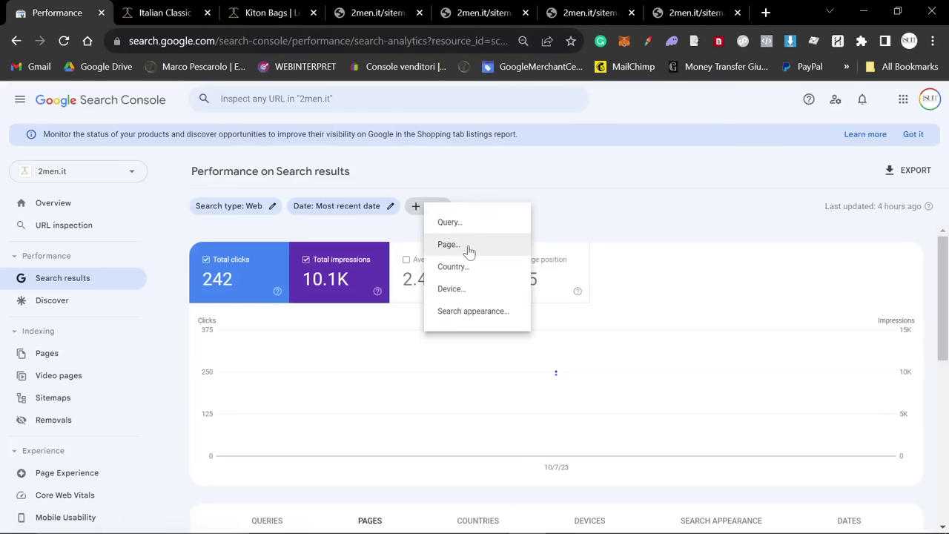
{"action": "left_click", "coordinate": [466, 249]}
{"action": "key", "text": "ctrl+v"}
{"action": "key", "text": "Return"}
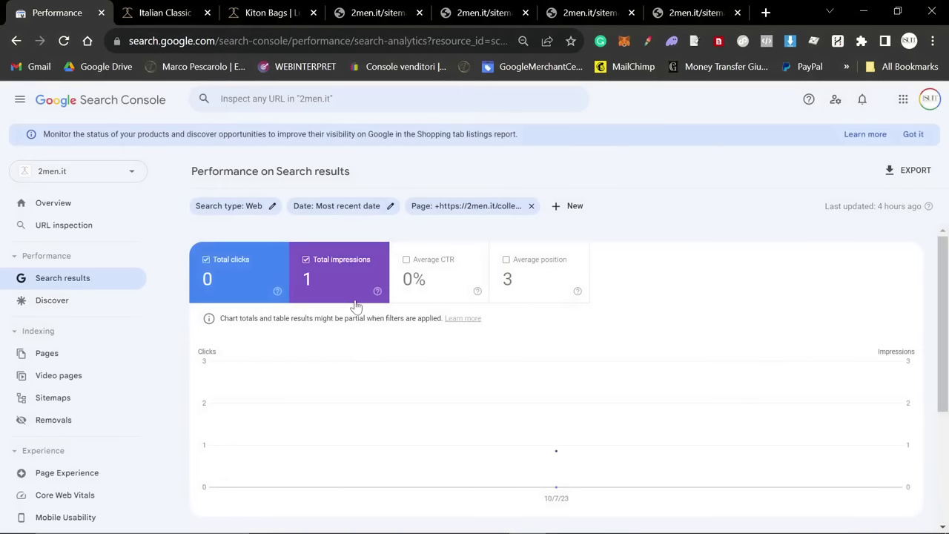
{"action": "scroll", "coordinate": [374, 330], "scroll_direction": "down", "scroll_amount": 1}
{"action": "scroll", "coordinate": [378, 341], "scroll_direction": "down", "scroll_amount": 2}
{"action": "scroll", "coordinate": [389, 371], "scroll_direction": "up", "scroll_amount": 3}
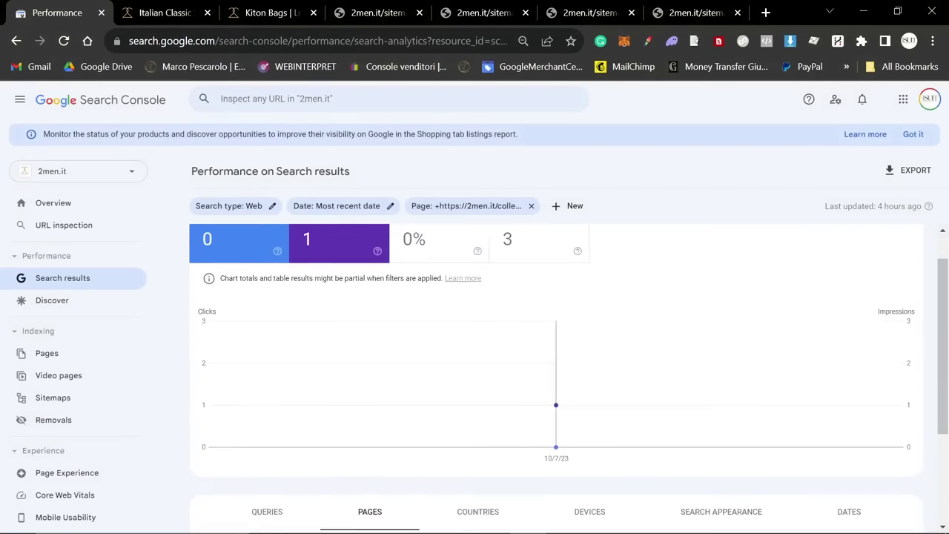
Open the Kiton Coats collection from the 2men.it brand listing in a new tab and go to its page.
{"action": "left_click", "coordinate": [278, 15]}
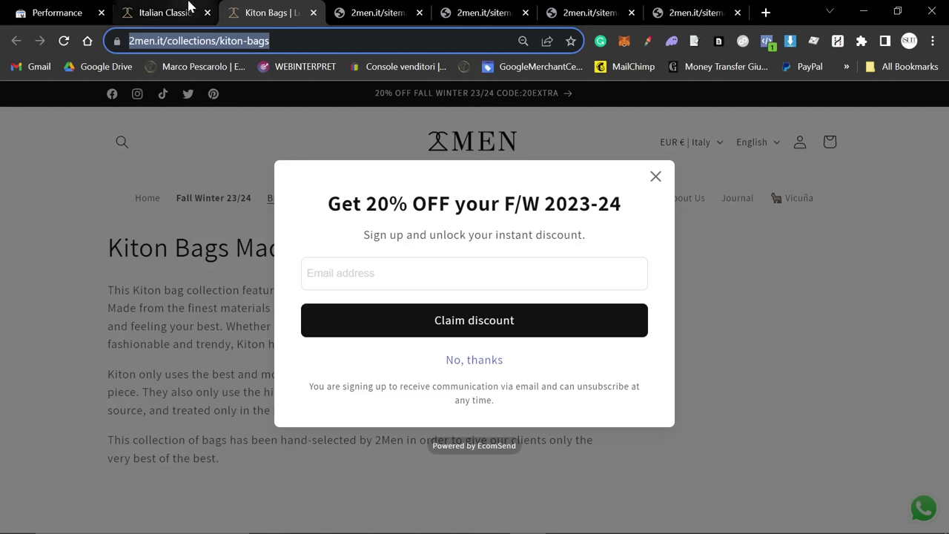
{"action": "left_click", "coordinate": [167, 12]}
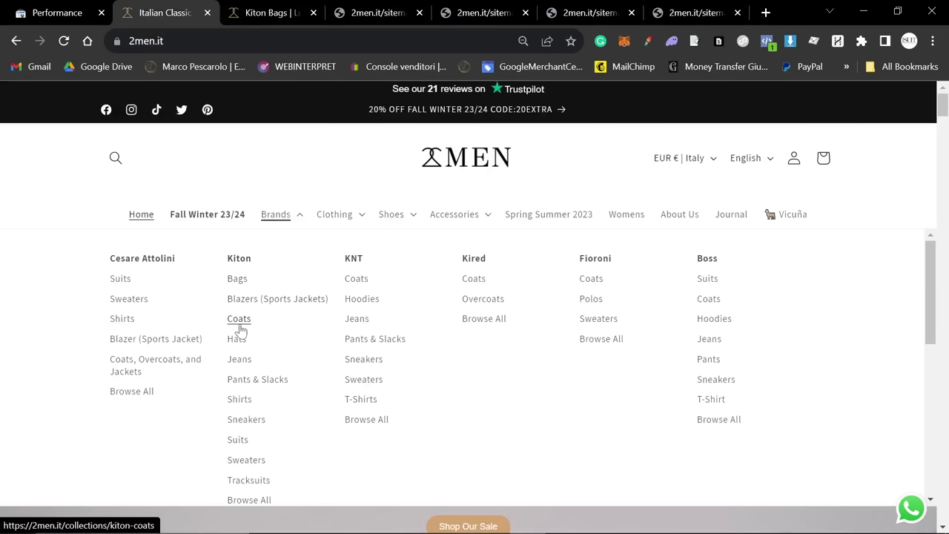
{"action": "middle_click", "coordinate": [239, 319]}
{"action": "left_click", "coordinate": [245, 13]}
Change the page filter in the Search Console performance report to the Kiton Coats collection URL.
{"action": "left_click", "coordinate": [30, 13]}
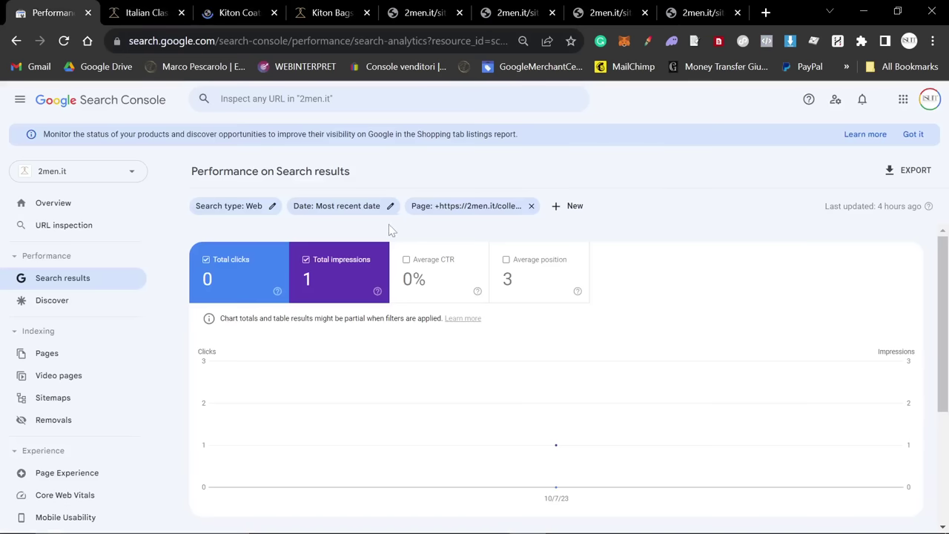
{"action": "left_click", "coordinate": [466, 206]}
{"action": "double_click", "coordinate": [491, 331]}
{"action": "type", "text": "coats"}
{"action": "left_click", "coordinate": [589, 375]}
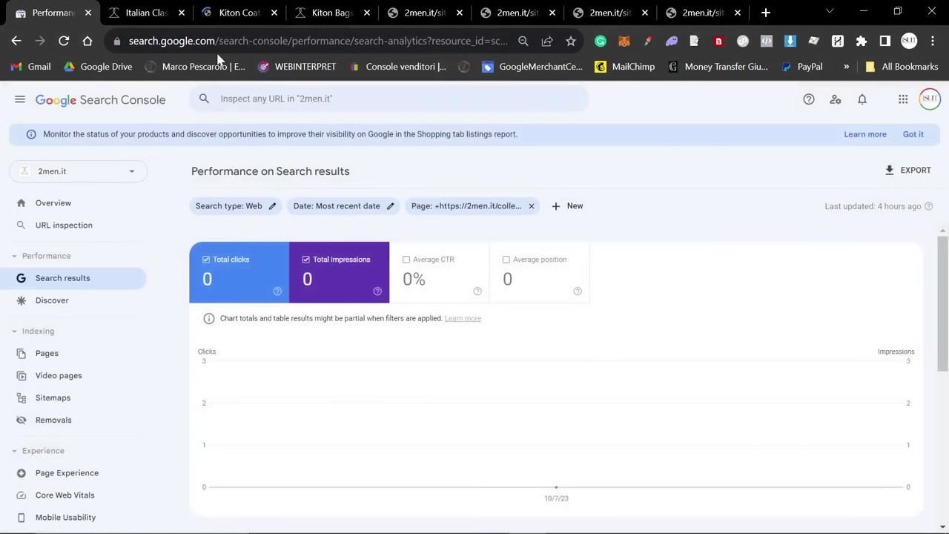
{"action": "left_click", "coordinate": [147, 13]}
{"action": "scroll", "coordinate": [261, 326], "scroll_direction": "down", "scroll_amount": 1}
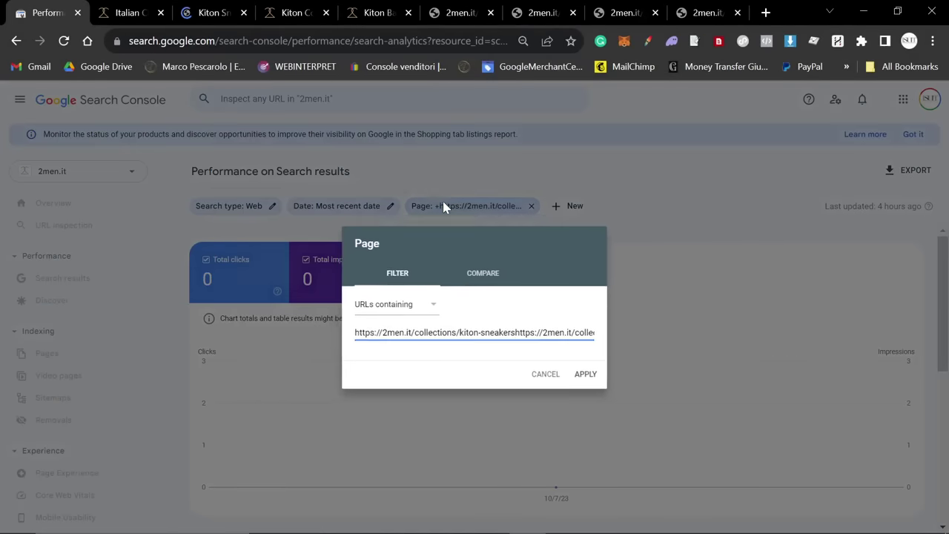
{"action": "key", "text": "Return"}
{"action": "left_click", "coordinate": [459, 206]}
{"action": "key", "text": "ctrl+v"}
{"action": "key", "text": "Return"}
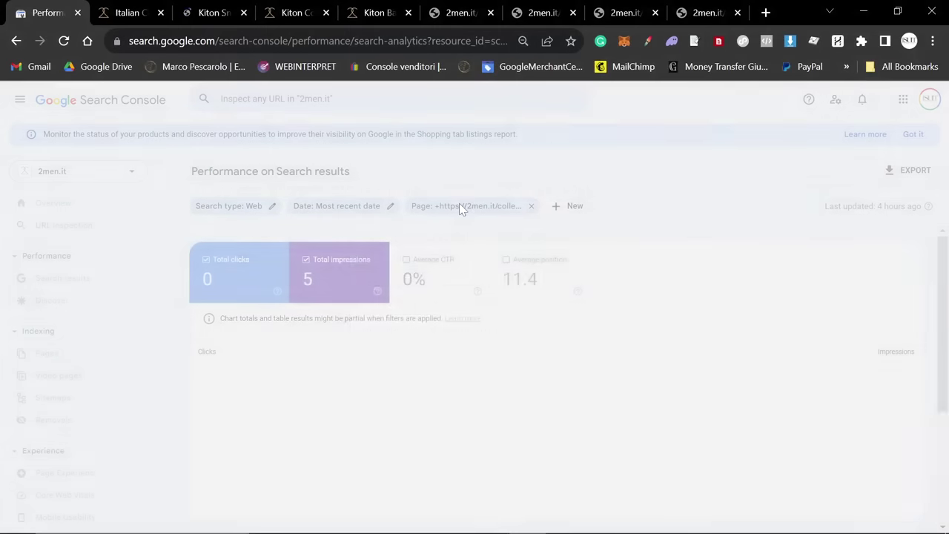
Show the search queries for the filtered Kiton Sneakers page and review their clicks and impressions.
{"action": "scroll", "coordinate": [347, 266], "scroll_direction": "down", "scroll_amount": 2}
{"action": "left_click", "coordinate": [271, 413]}
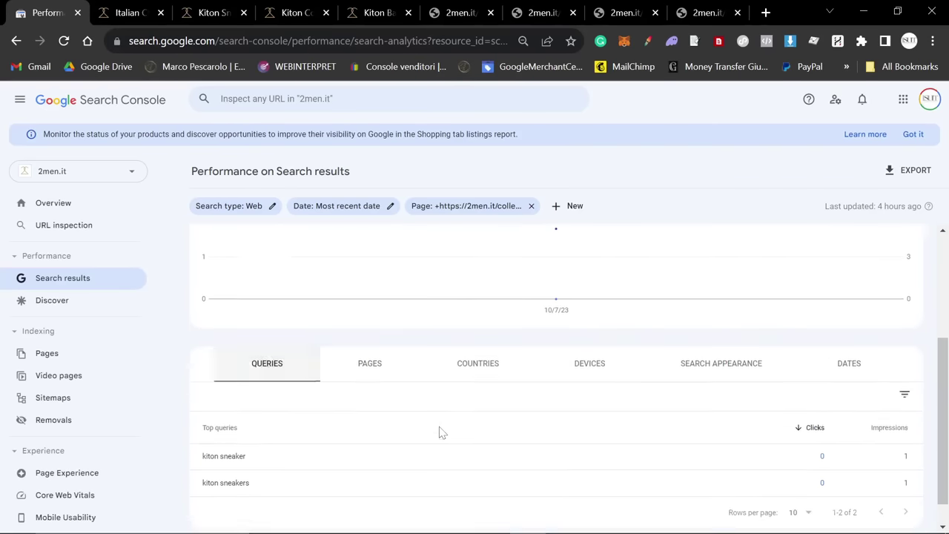
{"action": "scroll", "coordinate": [416, 438], "scroll_direction": "down", "scroll_amount": 1}
{"action": "scroll", "coordinate": [348, 433], "scroll_direction": "up", "scroll_amount": 2}
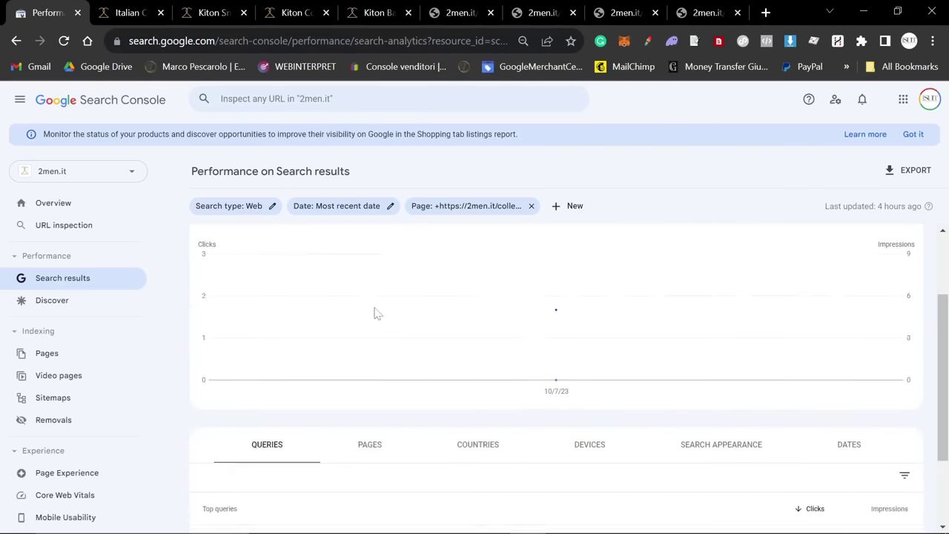
Dismiss the discount pop-up on the Kiton Sneakers page and look through the collections listed under the site's brands.
{"action": "left_click", "coordinate": [216, 10]}
{"action": "left_click_drag", "start_coordinate": [655, 186], "coordinate": [195, 230]}
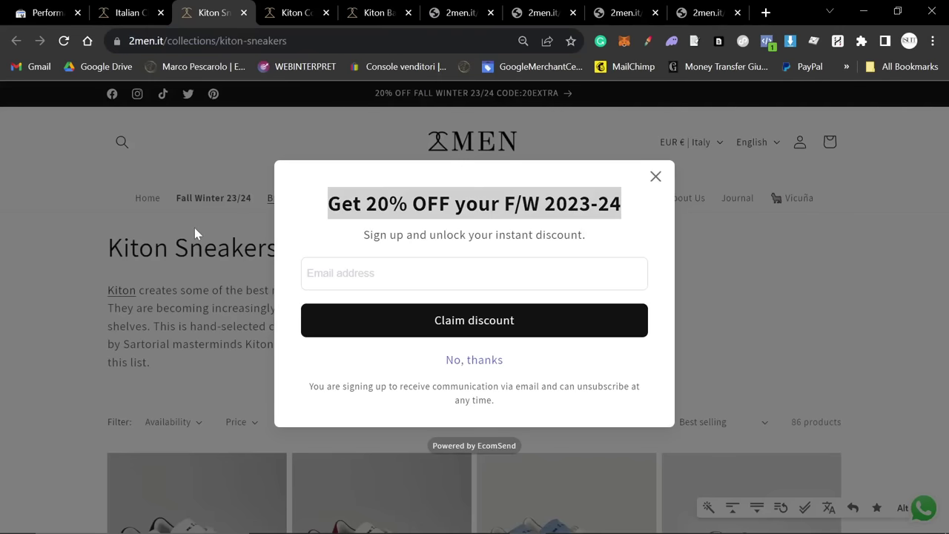
{"action": "left_click", "coordinate": [657, 177]}
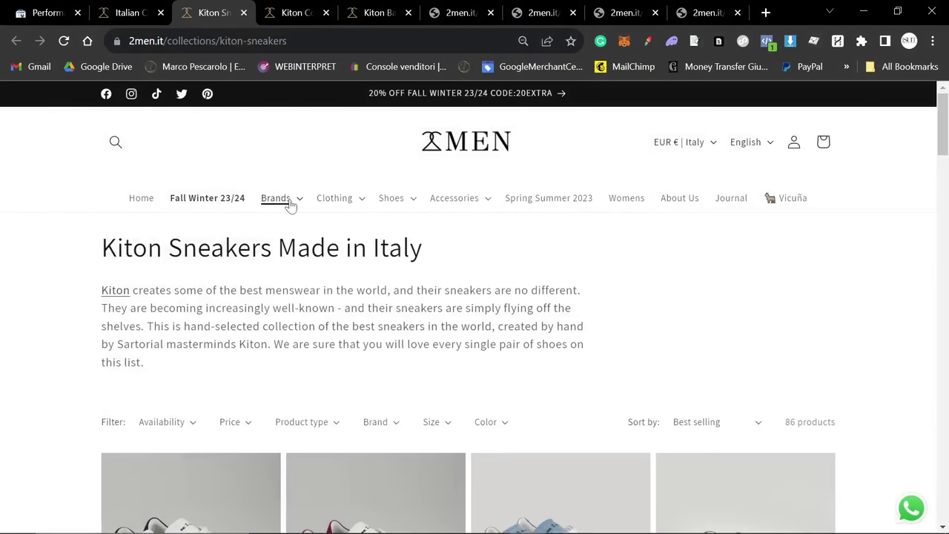
{"action": "left_click", "coordinate": [290, 205]}
{"action": "scroll", "coordinate": [337, 341], "scroll_direction": "down", "scroll_amount": 6}
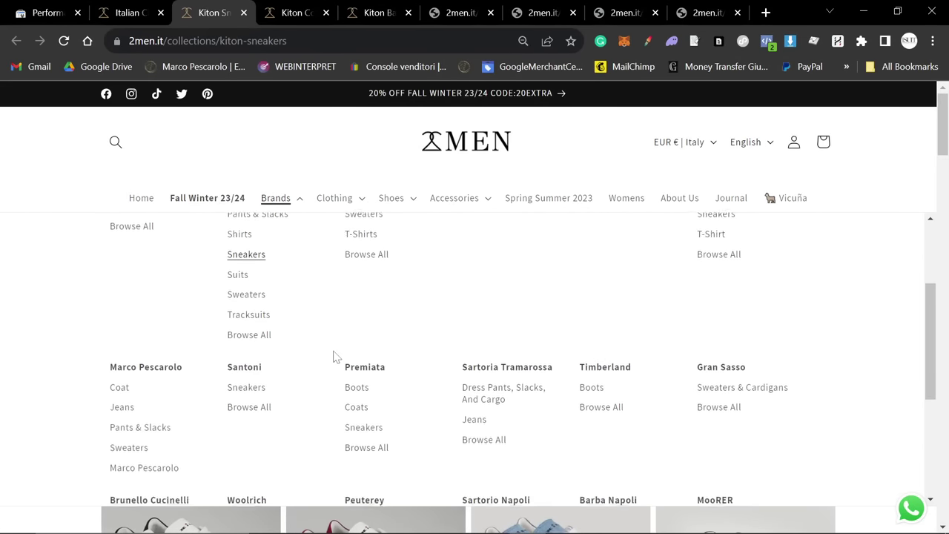
{"action": "scroll", "coordinate": [330, 349], "scroll_direction": "up", "scroll_amount": 6}
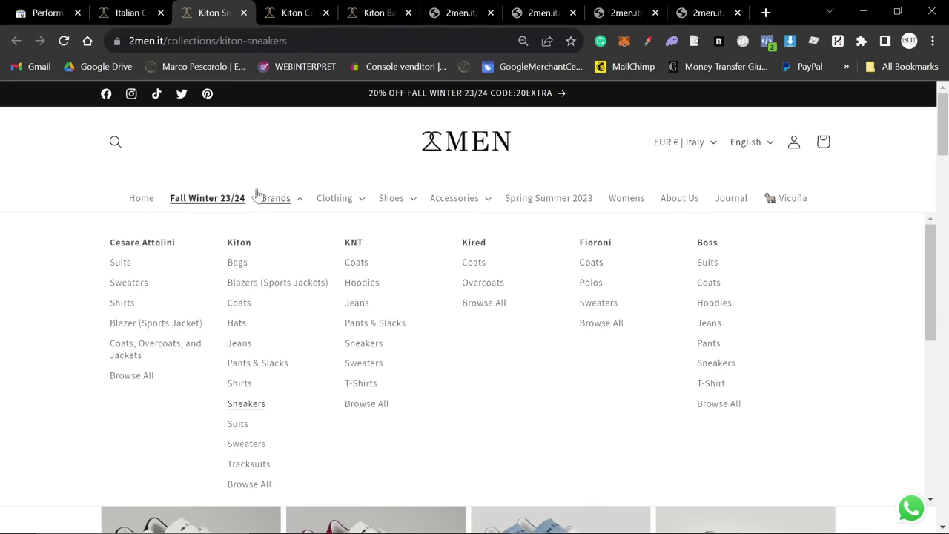
Open the Italian Designer Four Season Suits collection in a new tab and open the Search Console page filter for editing.
{"action": "left_click", "coordinate": [345, 206]}
{"action": "scroll", "coordinate": [528, 301], "scroll_direction": "down", "scroll_amount": 2}
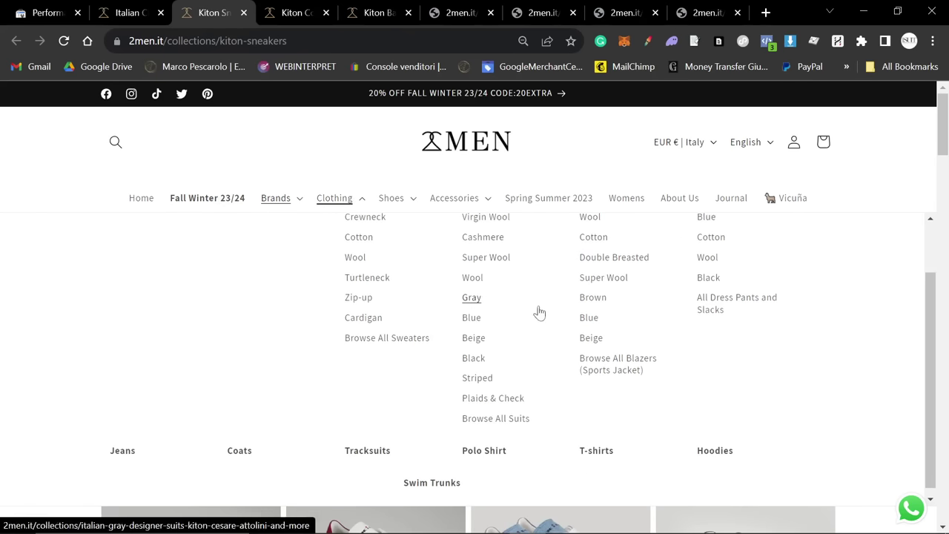
{"action": "scroll", "coordinate": [603, 321], "scroll_direction": "up", "scroll_amount": 2}
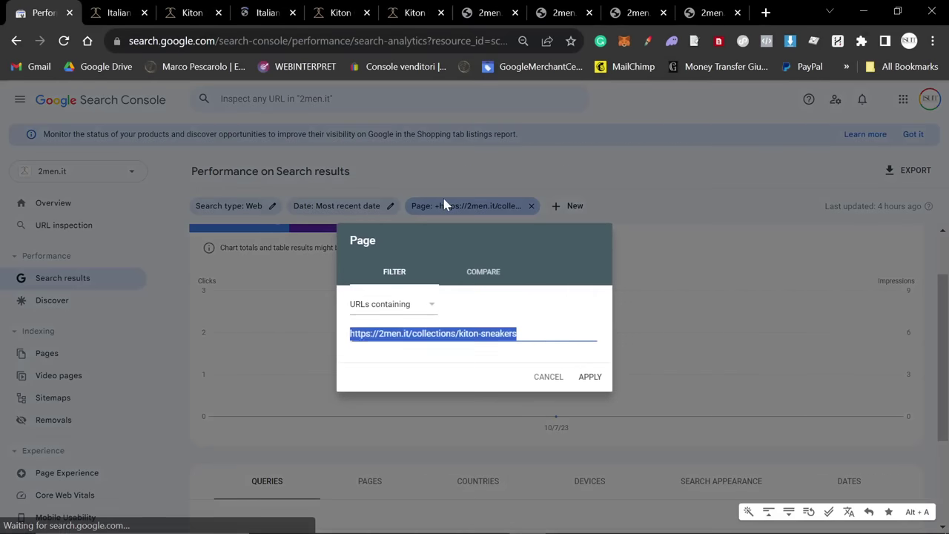
{"action": "left_click", "coordinate": [444, 205]}
Dismiss the pop-up on the Four Season Suits page and examine the site's shoes, accessories and brand collection listings.
{"action": "key", "text": "ctrl+4"}
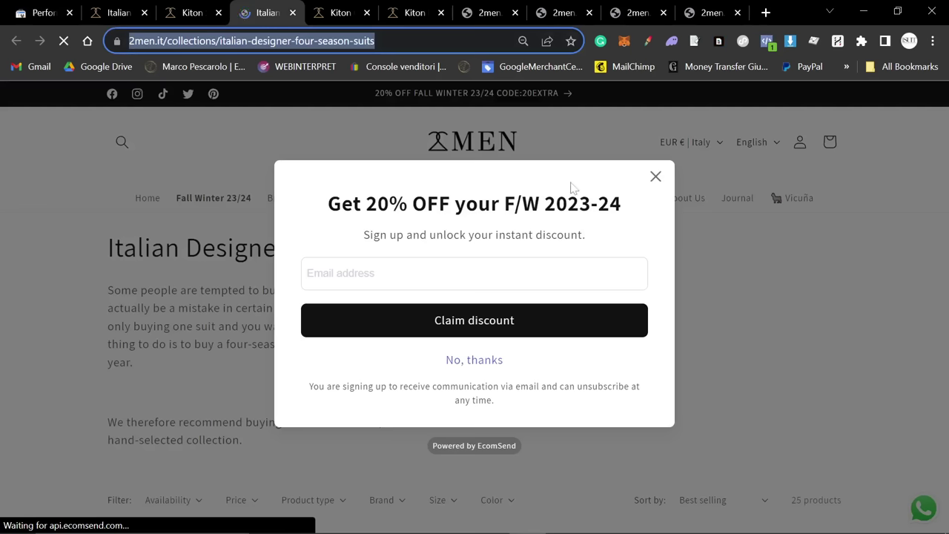
{"action": "left_click", "coordinate": [657, 177]}
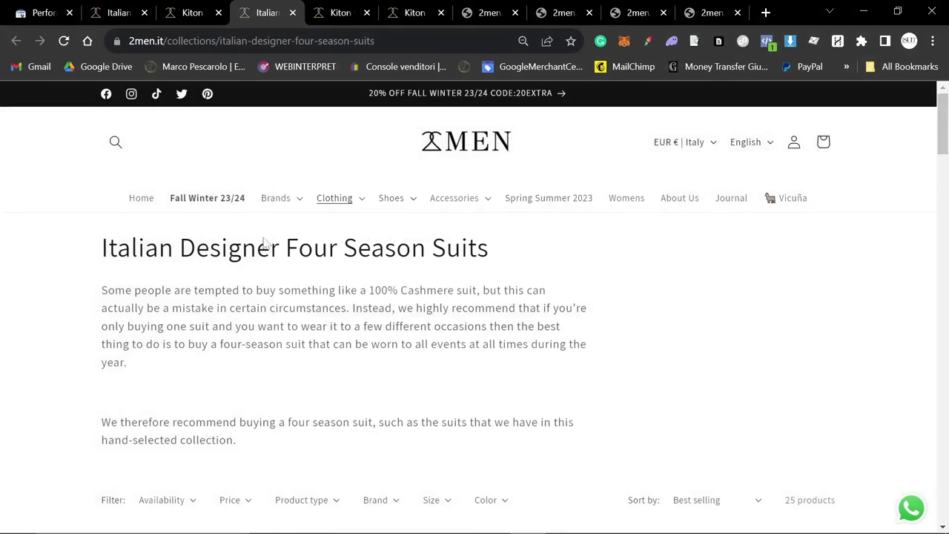
{"action": "left_click", "coordinate": [392, 203]}
{"action": "left_click", "coordinate": [460, 201]}
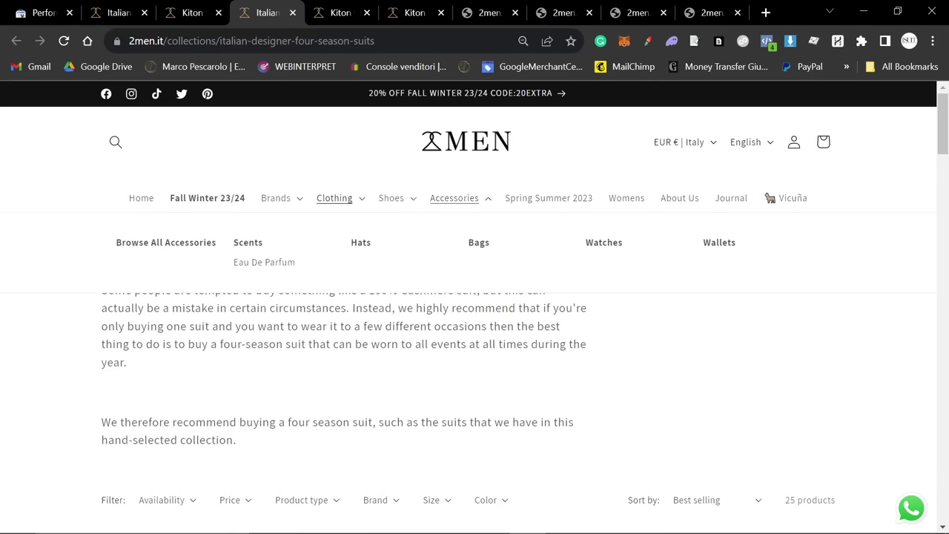
{"action": "key", "text": "Escape"}
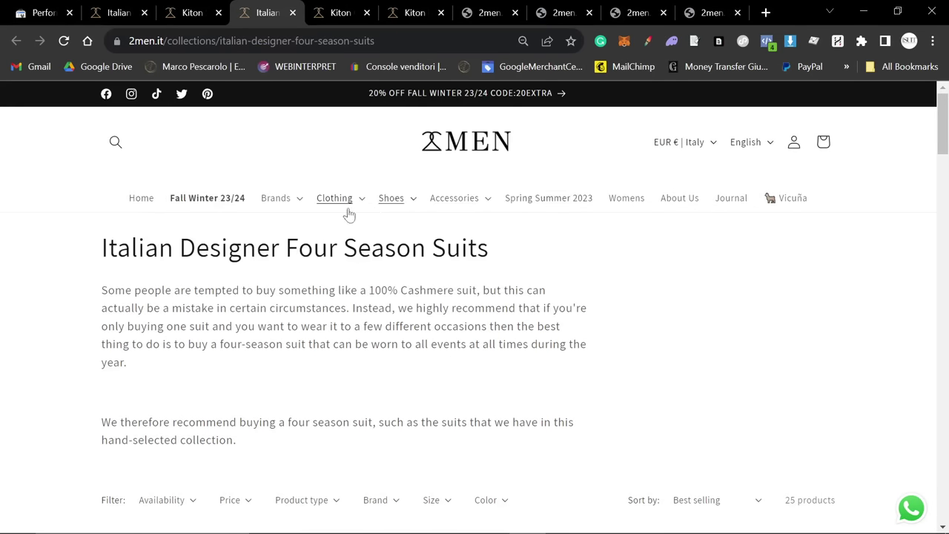
{"action": "left_click", "coordinate": [274, 200]}
{"action": "scroll", "coordinate": [416, 293], "scroll_direction": "down", "scroll_amount": 4}
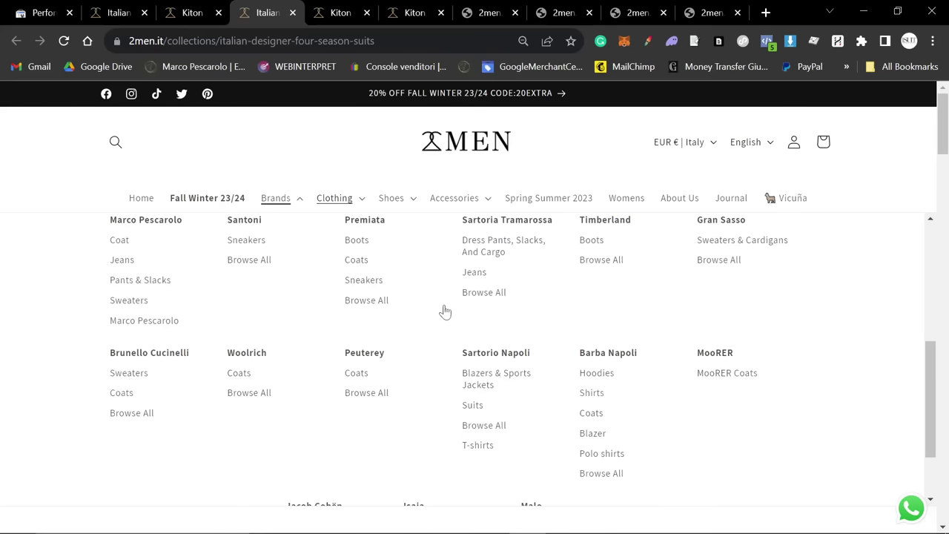
{"action": "scroll", "coordinate": [482, 282], "scroll_direction": "up", "scroll_amount": 1}
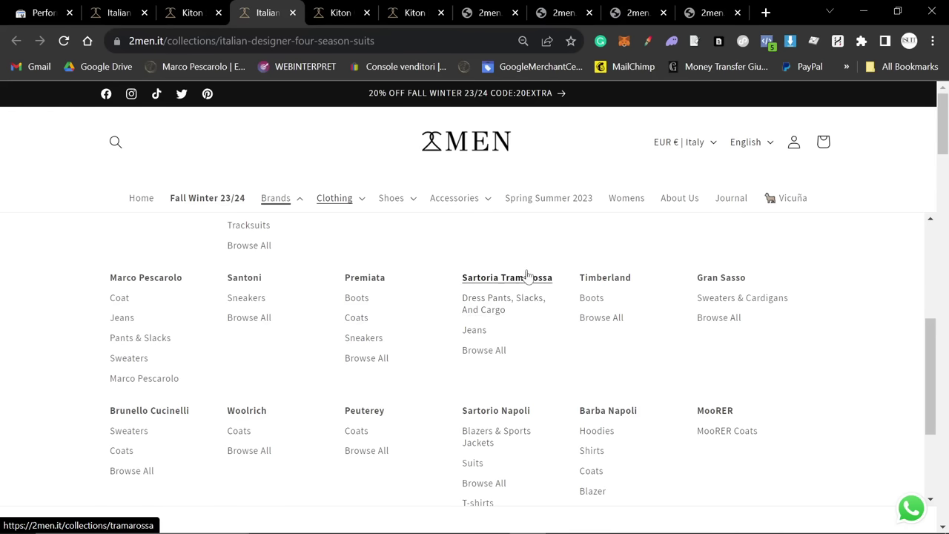
Open the 2men.it journal and look through its articles, bringing up the link options for the Italian business casual article.
{"action": "left_click", "coordinate": [724, 212]}
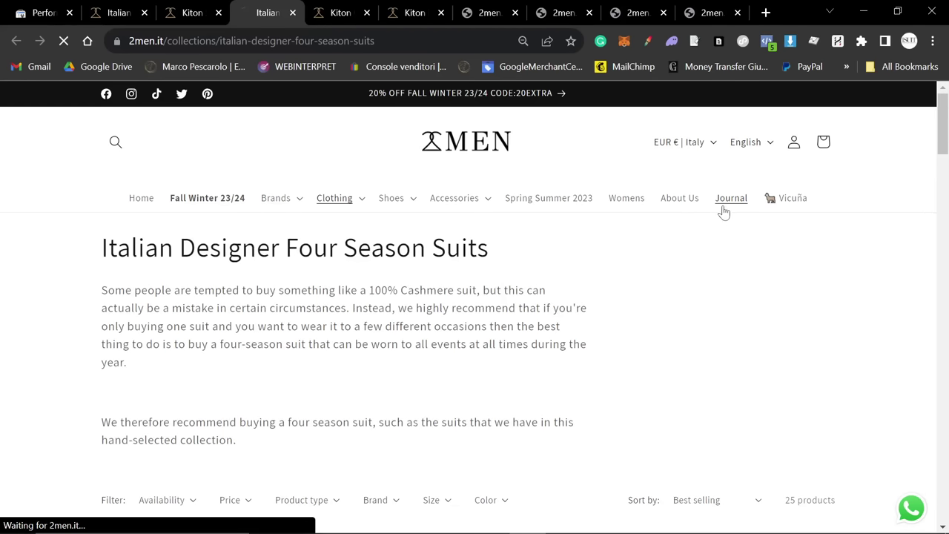
{"action": "scroll", "coordinate": [487, 244], "scroll_direction": "down", "scroll_amount": 5}
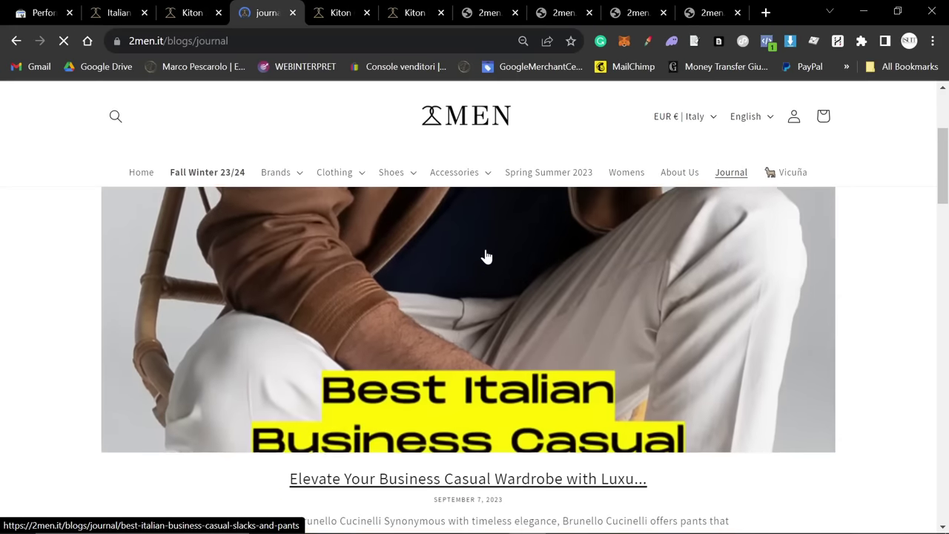
{"action": "scroll", "coordinate": [486, 252], "scroll_direction": "down", "scroll_amount": 2}
{"action": "scroll", "coordinate": [481, 251], "scroll_direction": "up", "scroll_amount": 3}
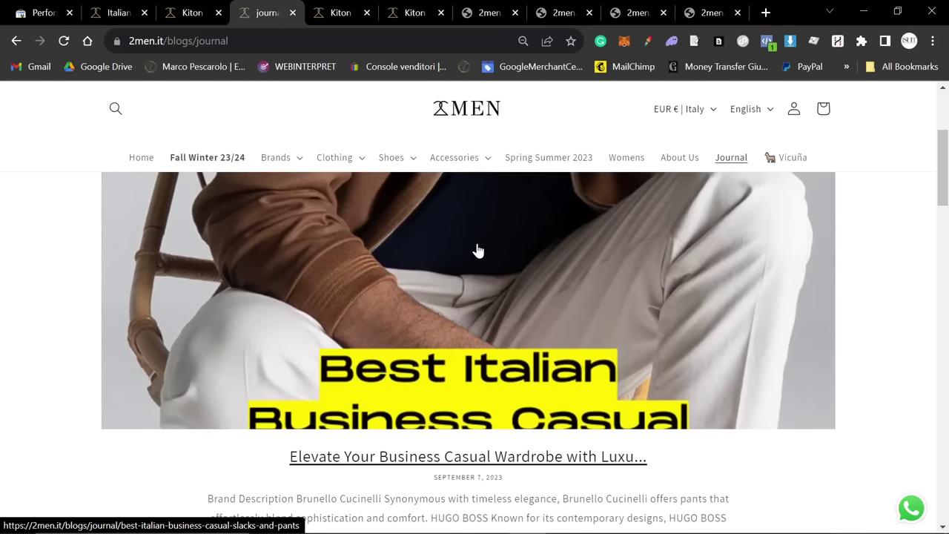
{"action": "scroll", "coordinate": [471, 246], "scroll_direction": "down", "scroll_amount": 2}
{"action": "right_click", "coordinate": [467, 222]}
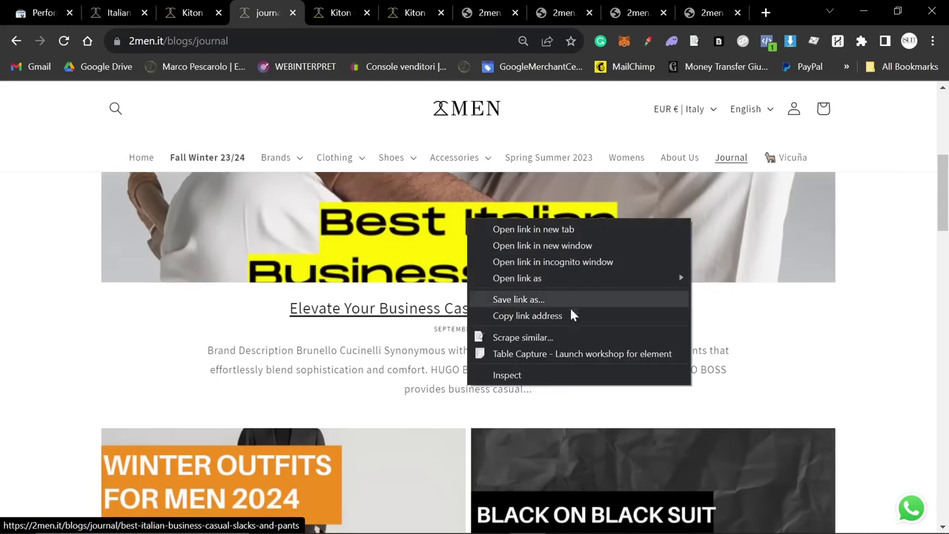
Close the Kiton Coats, Kiton Bags and four sitemap tabs, then go back to the beginning of the journal page.
{"action": "left_click", "coordinate": [366, 15]}
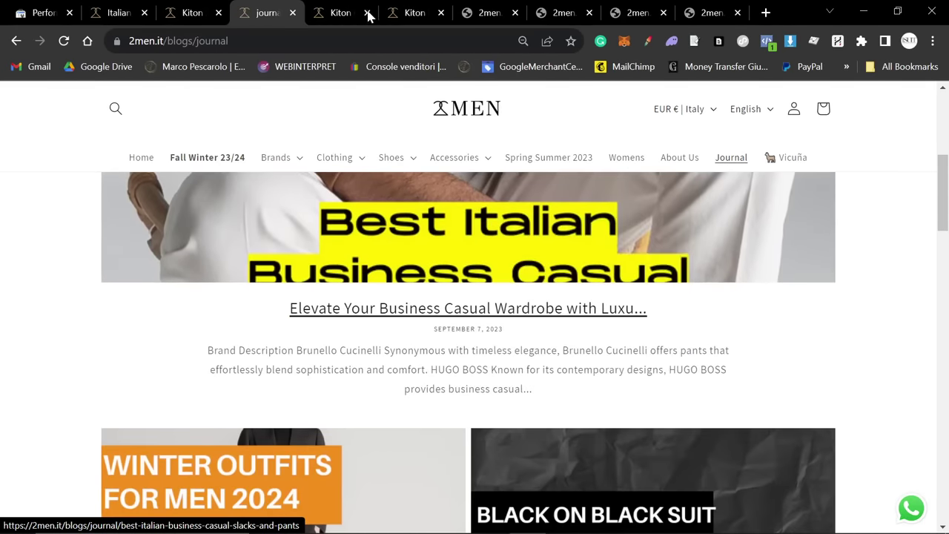
{"action": "left_click", "coordinate": [366, 14]}
{"action": "left_click", "coordinate": [367, 15]}
{"action": "left_click", "coordinate": [366, 14]}
{"action": "left_click", "coordinate": [371, 15]}
{"action": "left_click", "coordinate": [371, 15]}
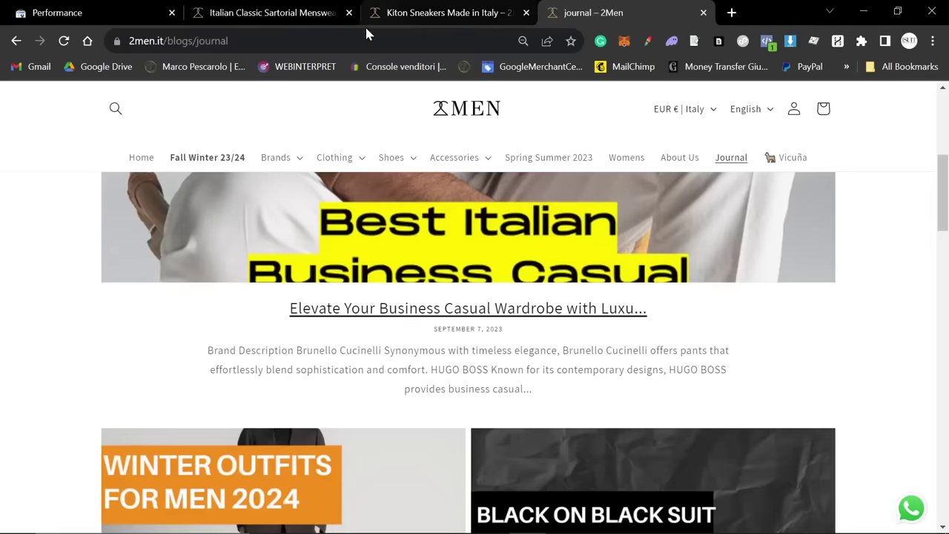
{"action": "scroll", "coordinate": [409, 239], "scroll_direction": "up", "scroll_amount": 4}
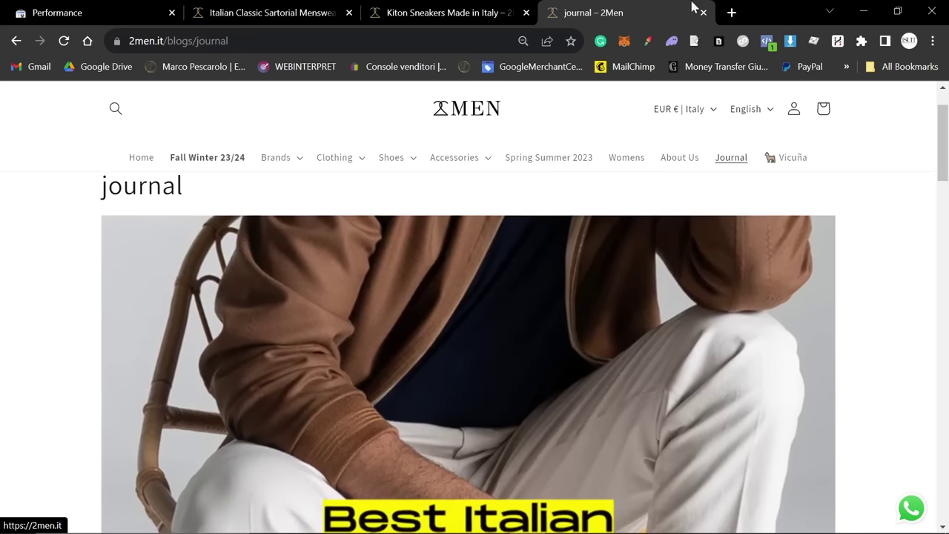
Open ChatGPT in a new browser tab.
{"action": "left_click", "coordinate": [731, 13]}
{"action": "type", "text": "ca"}
{"action": "key", "text": "BackSpace"}
{"action": "key", "text": "BackSpace"}
{"action": "type", "text": "h"}
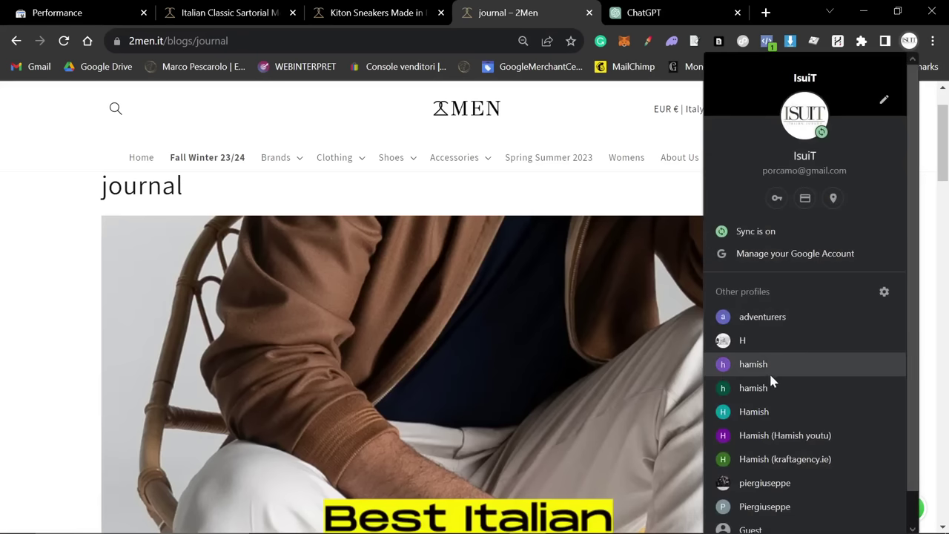
Open keywordtool.io in a new browser tab and search Google keyword suggestions for "best suit for".
{"action": "left_click", "coordinate": [764, 364]}
{"action": "key", "text": "ctrl+w"}
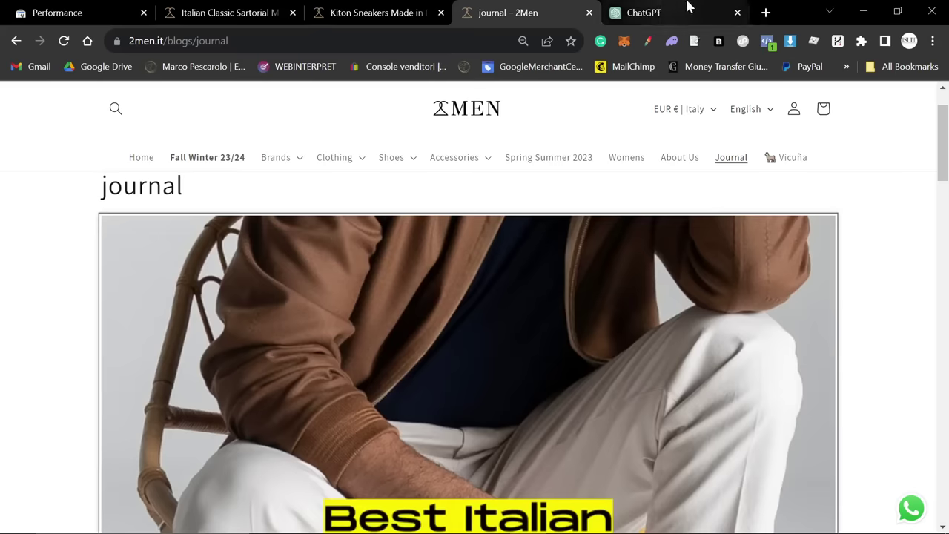
{"action": "left_click", "coordinate": [765, 13]}
{"action": "type", "text": "keywordtool.io"}
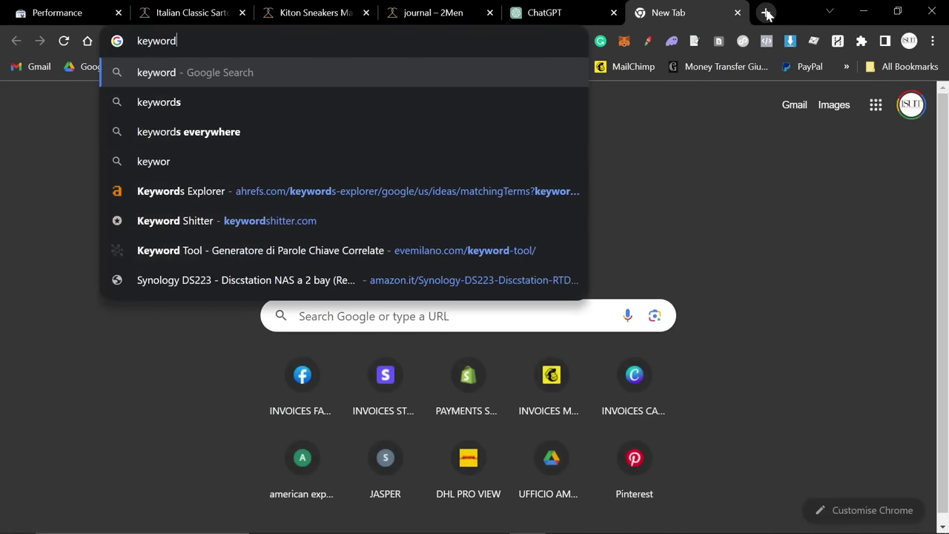
{"action": "key", "text": "Return"}
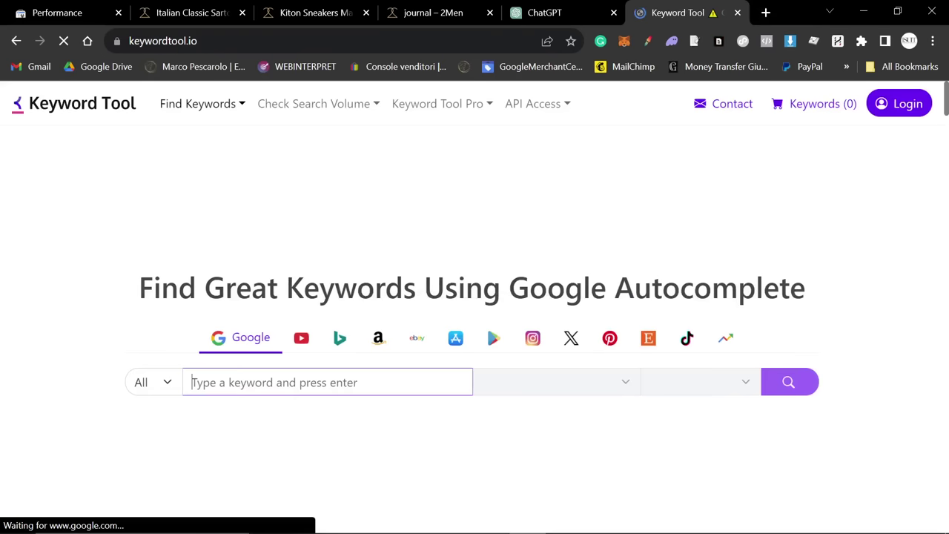
{"action": "type", "text": "best "}
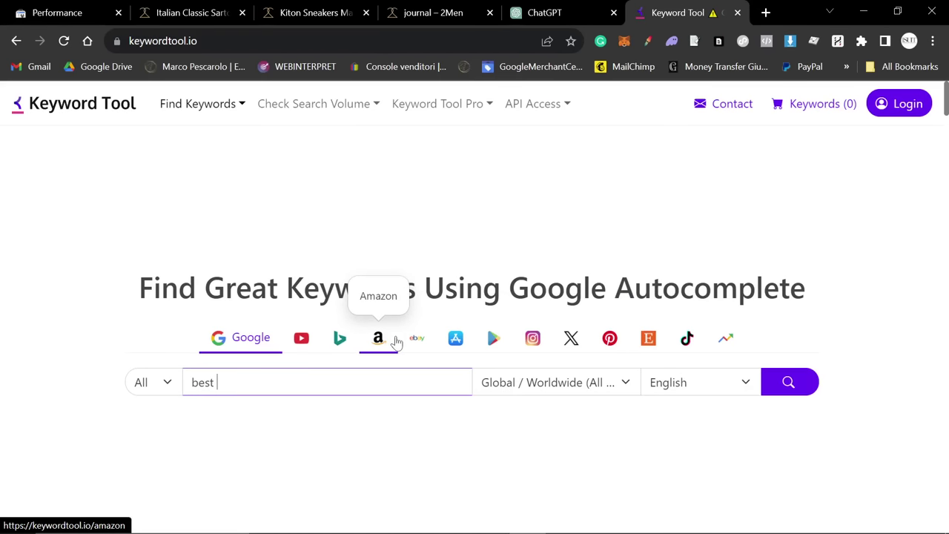
{"action": "type", "text": "suit for"}
{"action": "key", "text": "Return"}
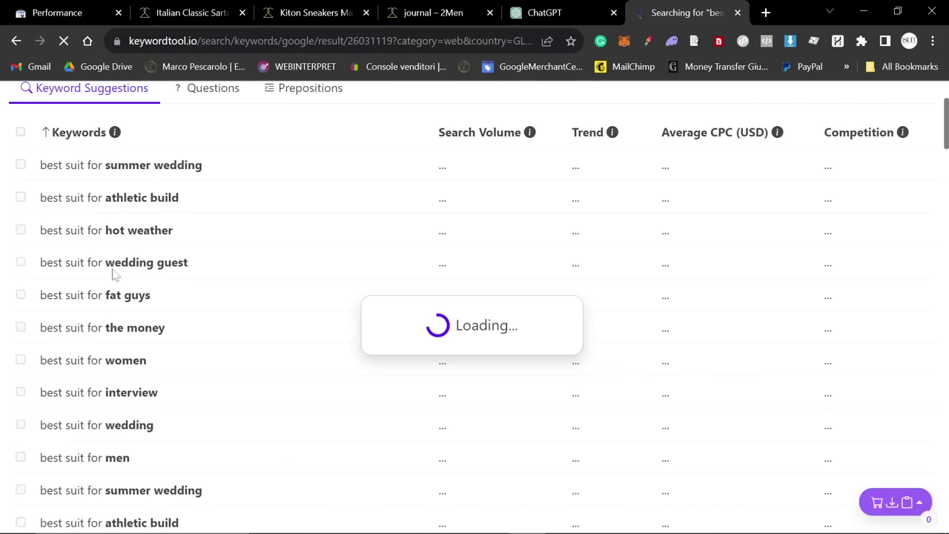
Look through the keyword suggestions and highlight "best suit for hot weather".
{"action": "scroll", "coordinate": [101, 413], "scroll_direction": "down", "scroll_amount": 1}
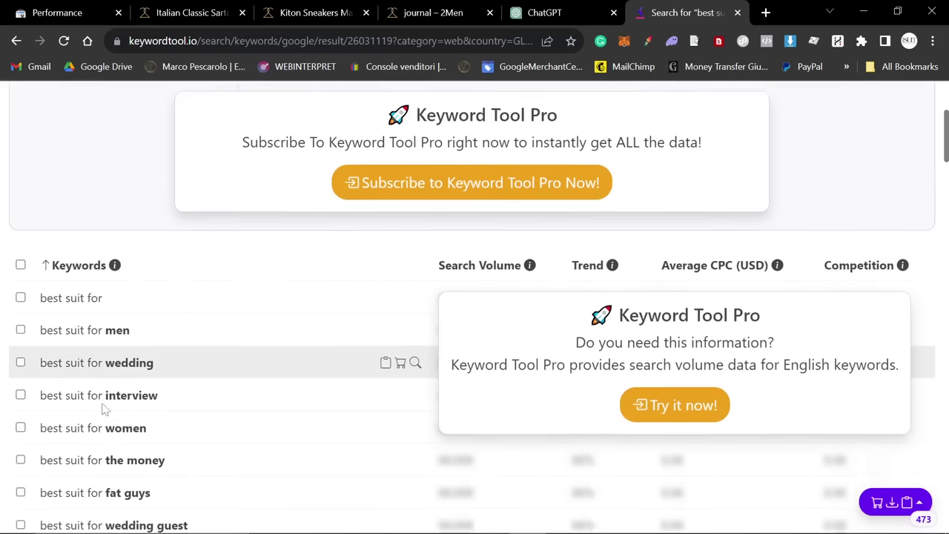
{"action": "scroll", "coordinate": [104, 410], "scroll_direction": "down", "scroll_amount": 1}
{"action": "scroll", "coordinate": [99, 332], "scroll_direction": "down", "scroll_amount": 1}
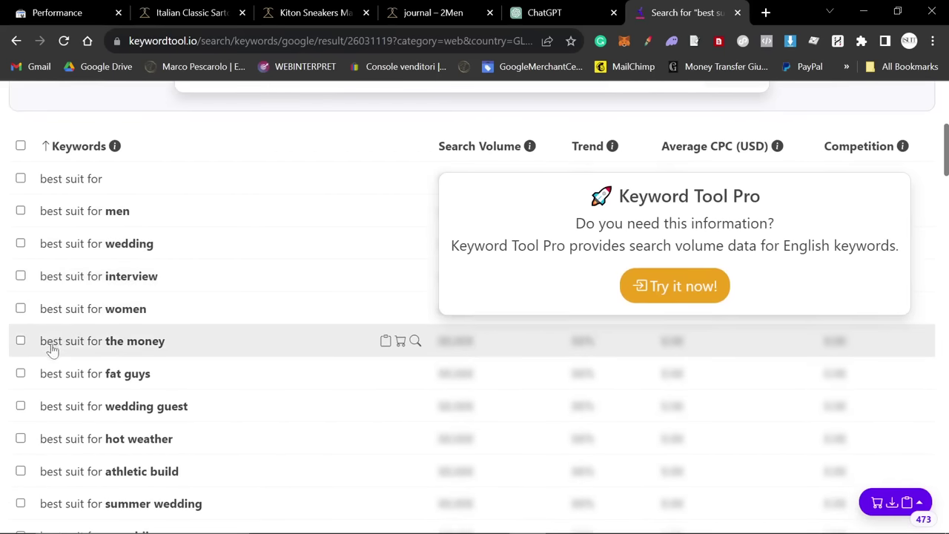
{"action": "scroll", "coordinate": [157, 361], "scroll_direction": "down", "scroll_amount": 1}
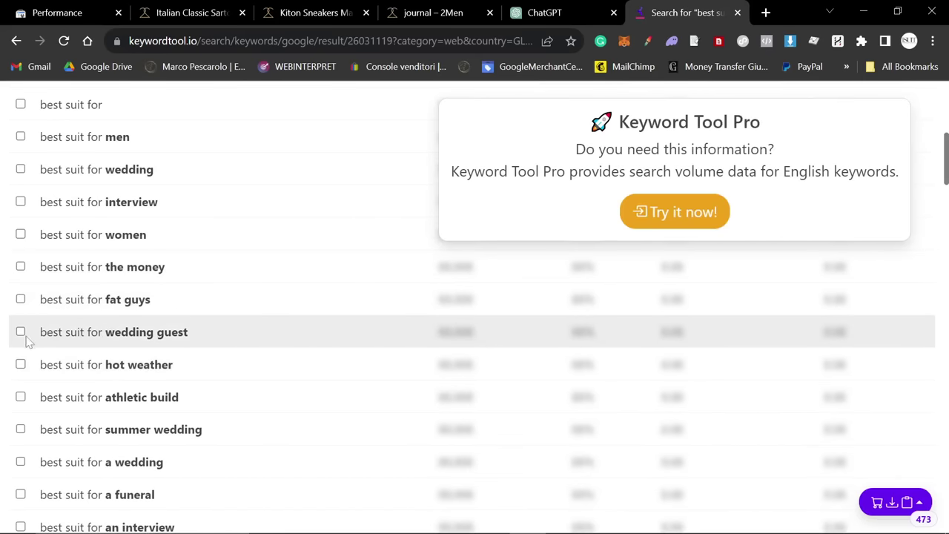
{"action": "scroll", "coordinate": [146, 347], "scroll_direction": "down", "scroll_amount": 1}
{"action": "left_click_drag", "start_coordinate": [39, 291], "coordinate": [188, 308]}
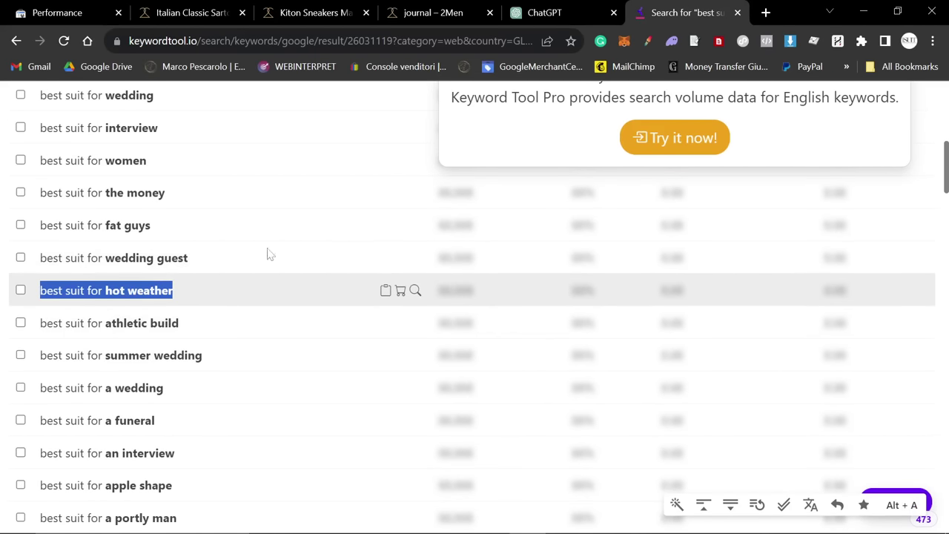
Switch to ChatGPT, turn off custom instructions for new chats and save the setting.
{"action": "left_click", "coordinate": [565, 12]}
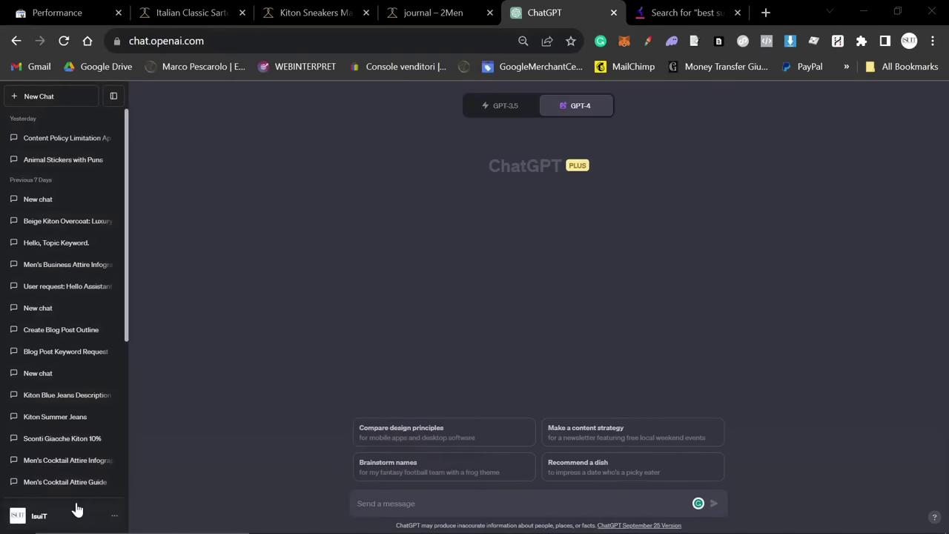
{"action": "left_click", "coordinate": [40, 515]}
{"action": "left_click", "coordinate": [54, 436]}
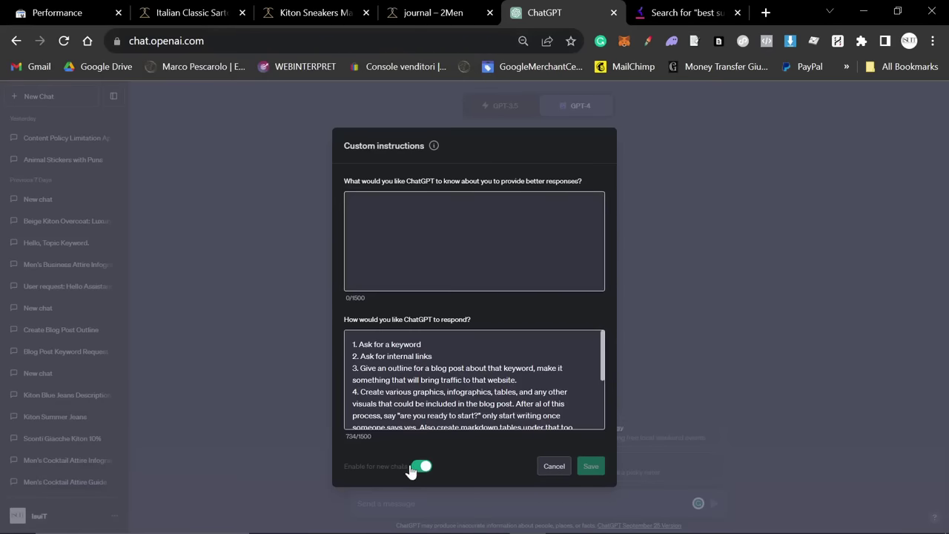
{"action": "left_click", "coordinate": [413, 467]}
{"action": "left_click", "coordinate": [590, 465]}
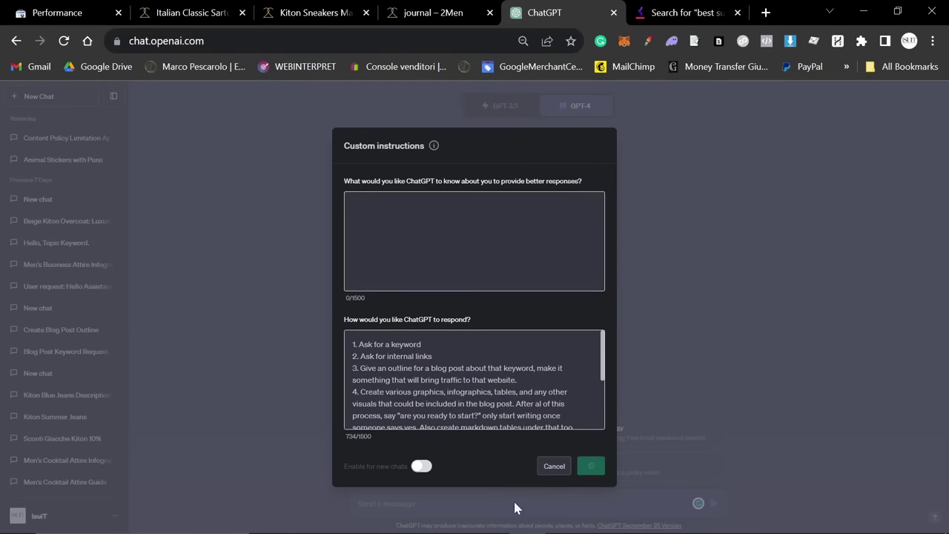
Ask ChatGPT "Give me 5 blog post ideas for best suit for hot weather" and highlight the first two suggested titles.
{"action": "type", "text": "Give me"}
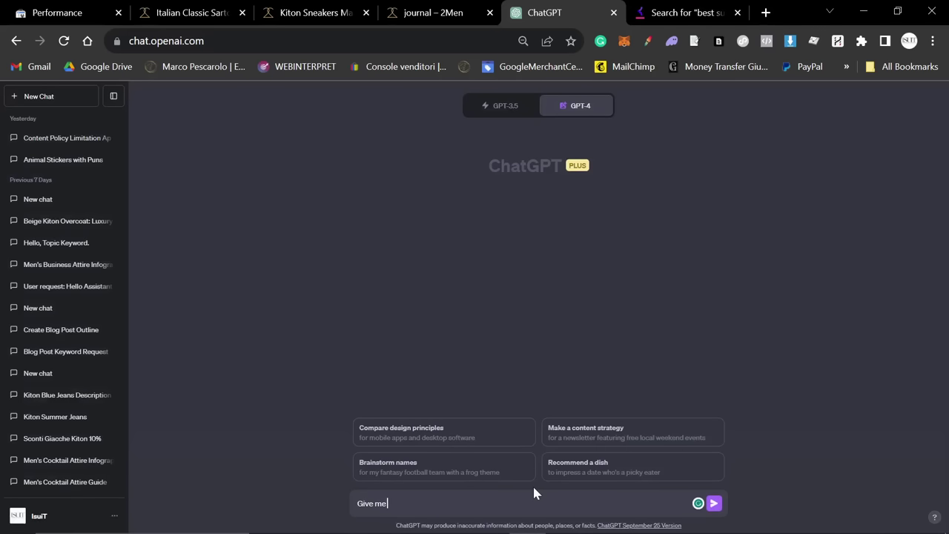
{"action": "type", "text": " a blog post"}
{"action": "key", "text": "BackSpace"}
{"action": "key", "text": "BackSpace"}
{"action": "key", "text": "BackSpace"}
{"action": "key", "text": "BackSpace"}
{"action": "key", "text": "BackSpace"}
{"action": "key", "text": "BackSpace"}
{"action": "key", "text": "BackSpace"}
{"action": "key", "text": "BackSpace"}
{"action": "key", "text": "BackSpace"}
{"action": "key", "text": "BackSpace"}
{"action": "key", "text": "BackSpace"}
{"action": "key", "text": "BackSpace"}
{"action": "type", "text": "5 blog post ideas for best suit for hot weather"}
{"action": "key", "text": "Return"}
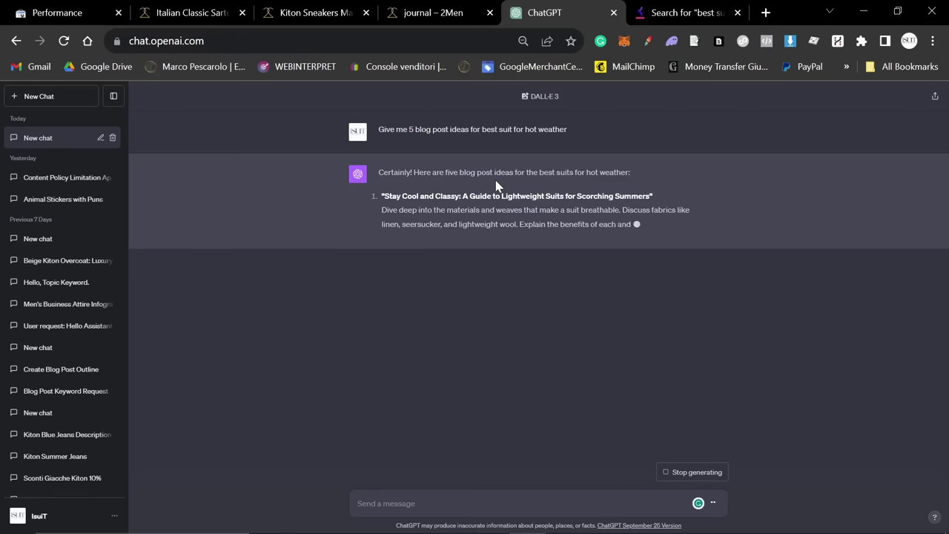
{"action": "left_click_drag", "start_coordinate": [381, 196], "coordinate": [647, 194]}
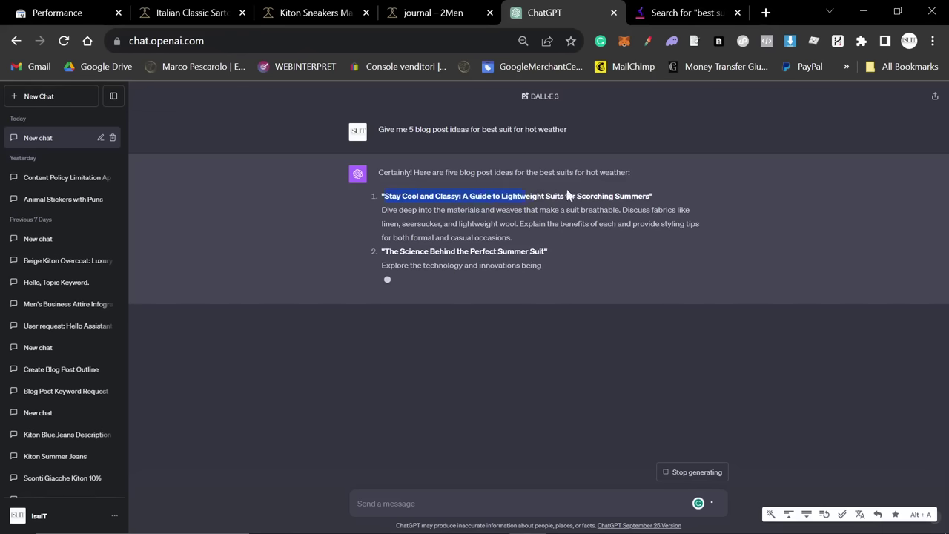
{"action": "left_click_drag", "start_coordinate": [513, 251], "coordinate": [381, 252]}
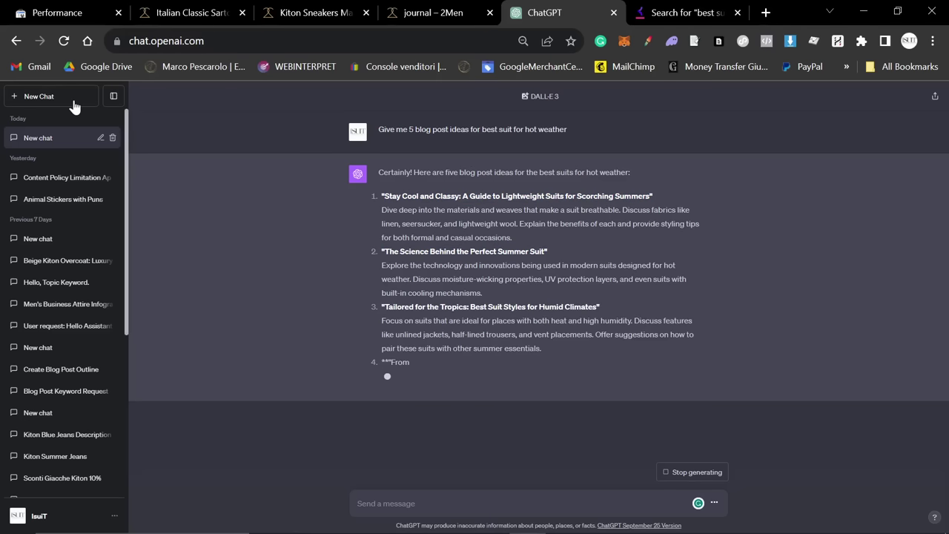
Switch to the Kiton Sneakers page and examine the collection links listed under Brands.
{"action": "left_click", "coordinate": [315, 12]}
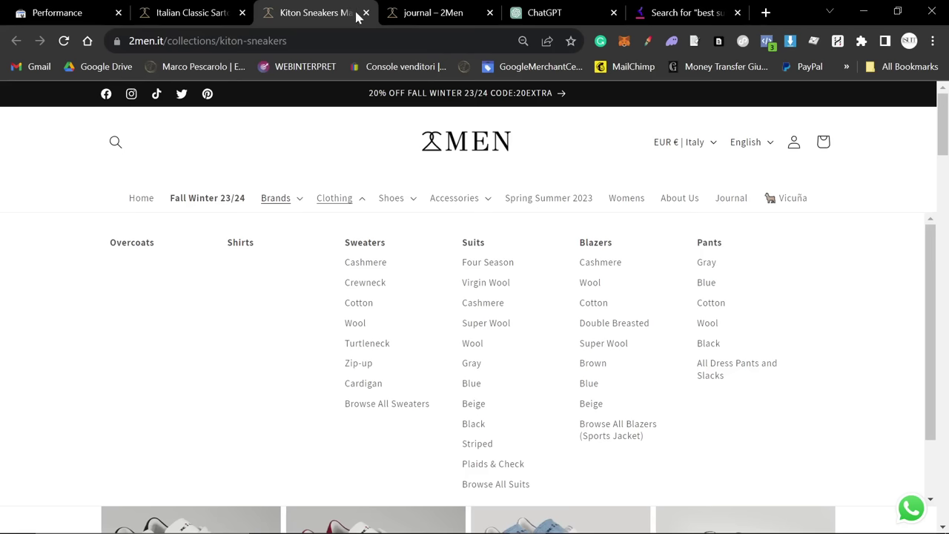
{"action": "left_click", "coordinate": [286, 204]}
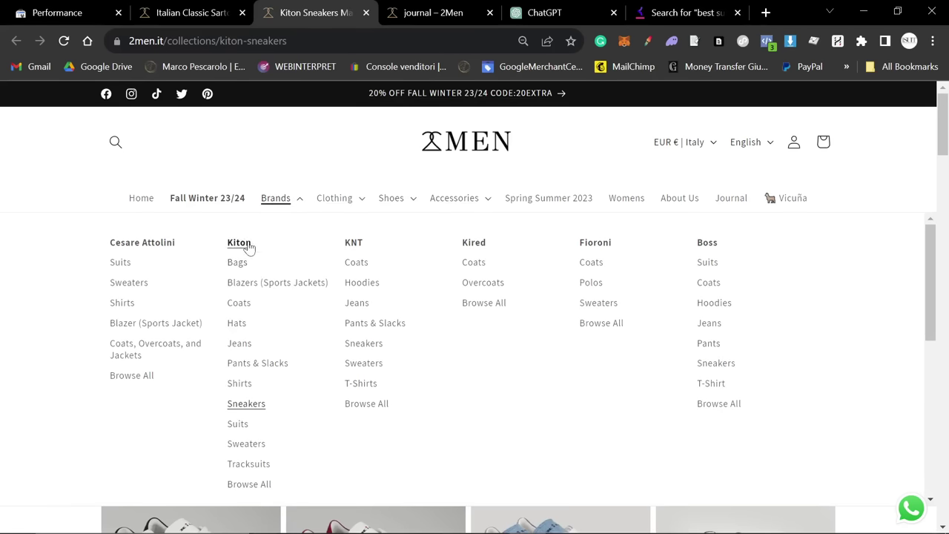
{"action": "scroll", "coordinate": [301, 311], "scroll_direction": "down", "scroll_amount": 3}
{"action": "scroll", "coordinate": [314, 350], "scroll_direction": "up", "scroll_amount": 3}
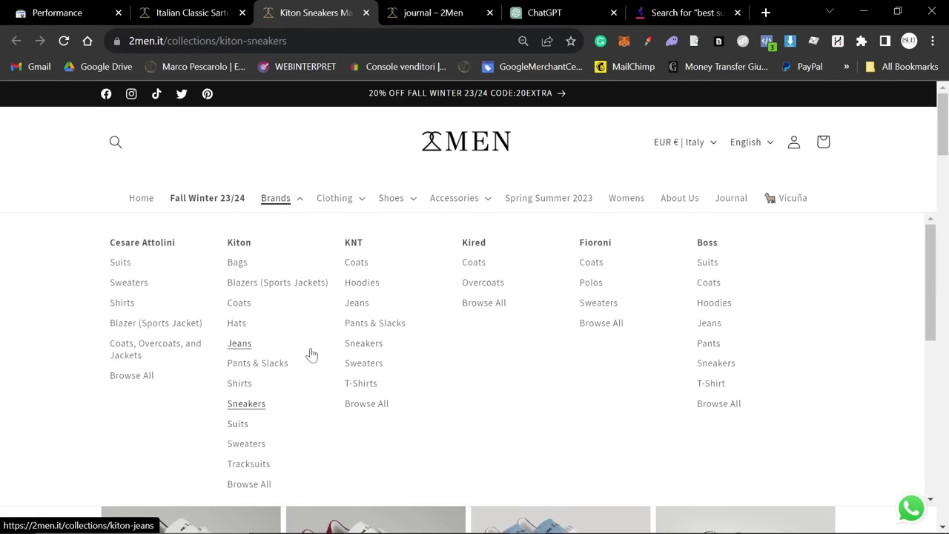
{"action": "scroll", "coordinate": [303, 345], "scroll_direction": "down", "scroll_amount": 3}
{"action": "scroll", "coordinate": [299, 338], "scroll_direction": "up", "scroll_amount": 3}
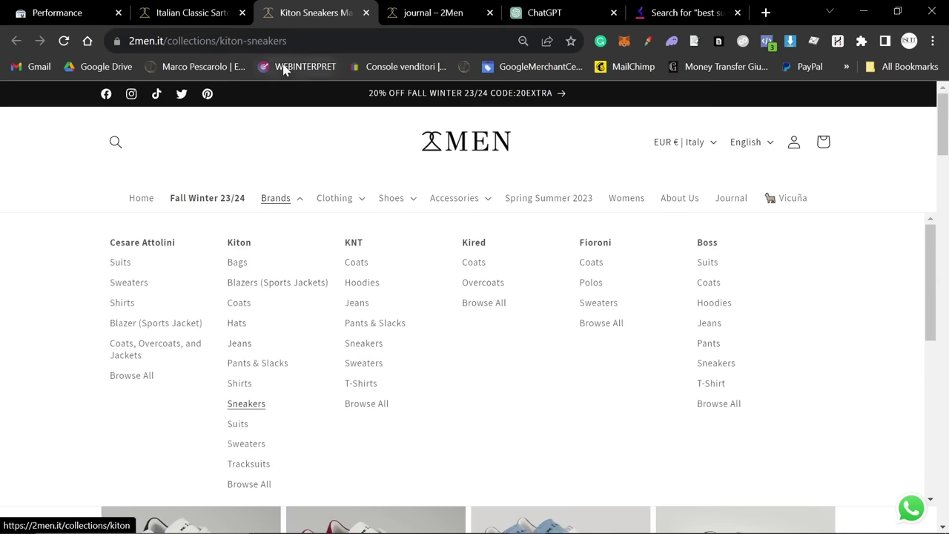
{"action": "key", "text": "ctrl+l"}
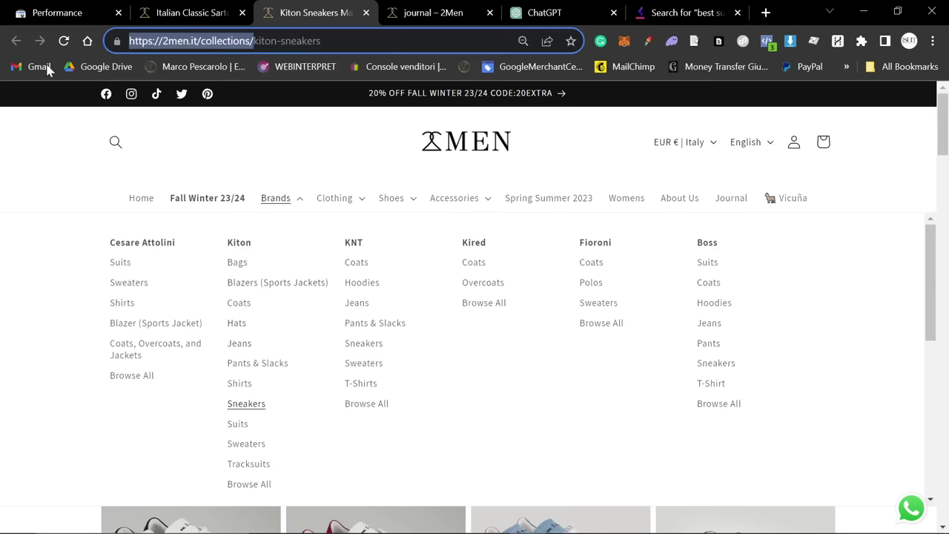
{"action": "key", "text": "alt+Tab"}
{"action": "key", "text": "Escape"}
{"action": "left_click", "coordinate": [909, 41]}
{"action": "left_click", "coordinate": [798, 406]}
{"action": "type", "text": "https://2men.it/collections/"}
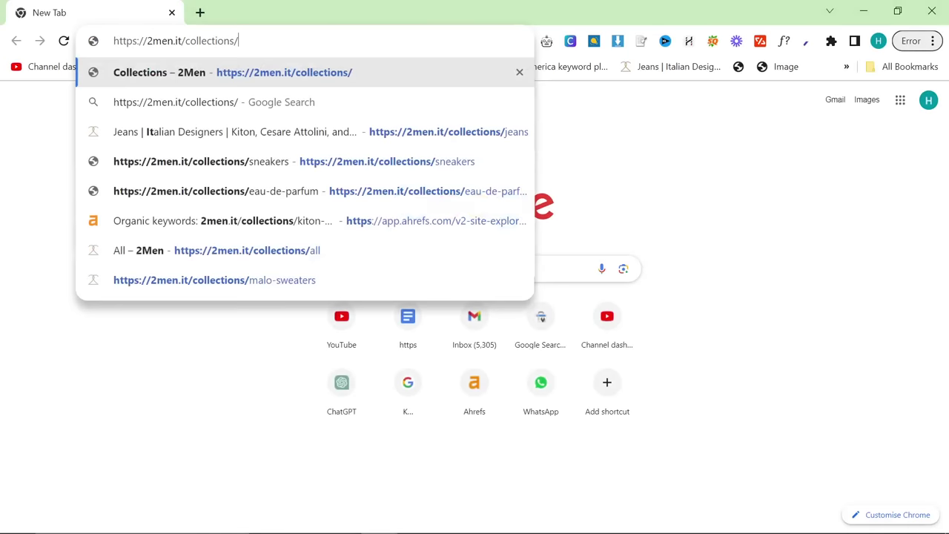
{"action": "key", "text": "Return"}
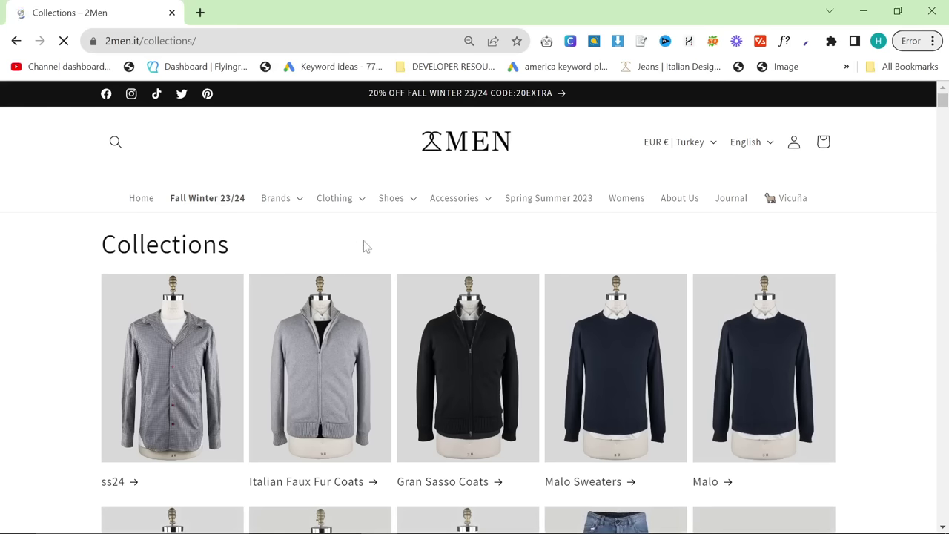
Dismiss the discount pop-up on the 2men.it home page and copy the page's links with the "scraper links" bookmark.
{"action": "left_click", "coordinate": [292, 200]}
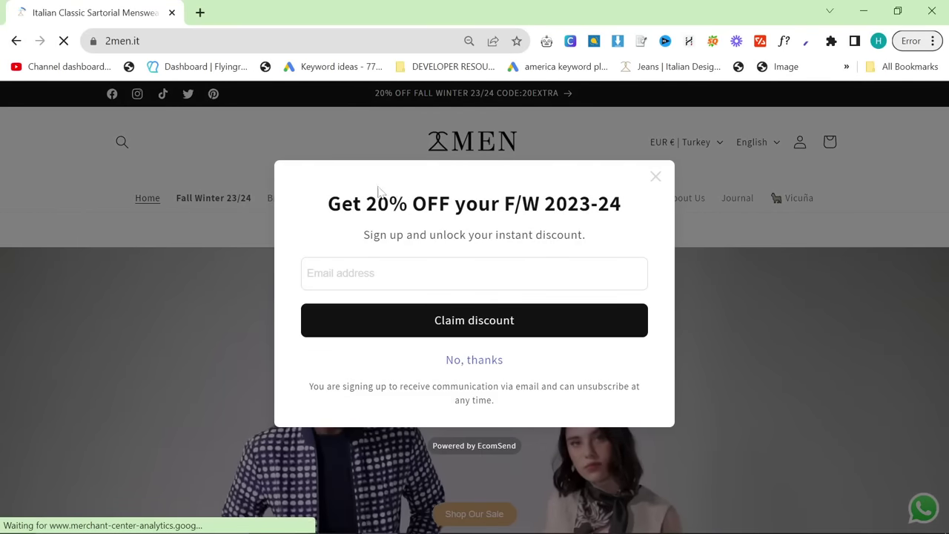
{"action": "key", "text": "Escape"}
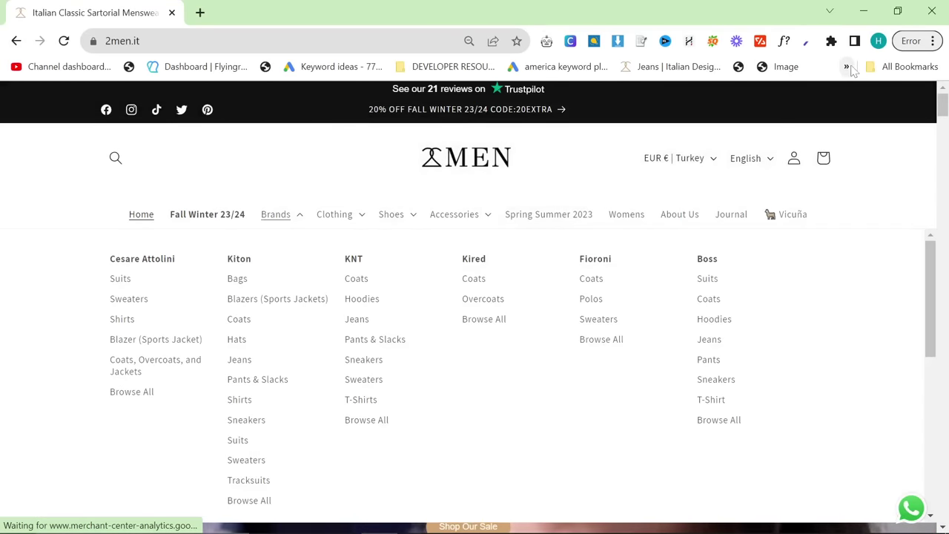
{"action": "left_click", "coordinate": [850, 67]}
{"action": "left_click", "coordinate": [633, 91]}
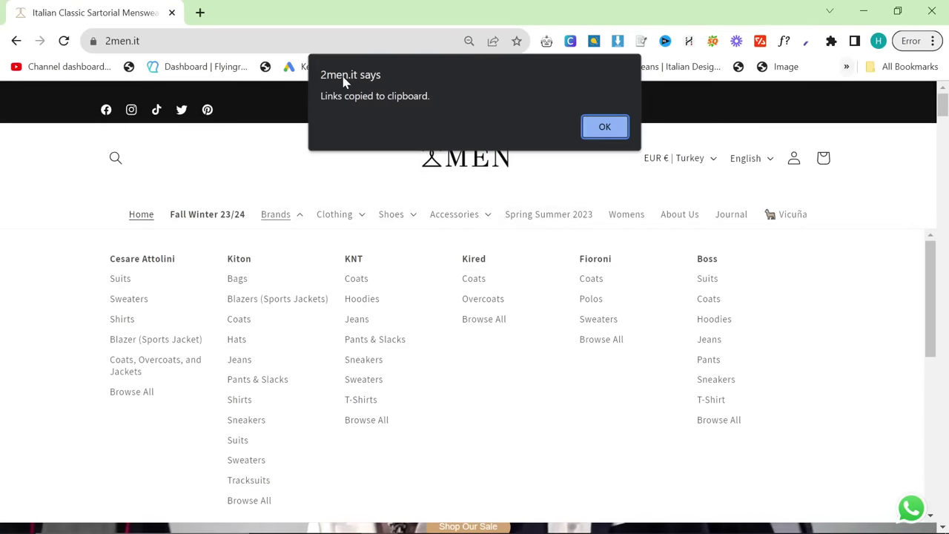
{"action": "left_click", "coordinate": [604, 132]}
Open the bookmark manager and view the blank form for adding a bookmark, leaving it without saving.
{"action": "left_click", "coordinate": [847, 67]}
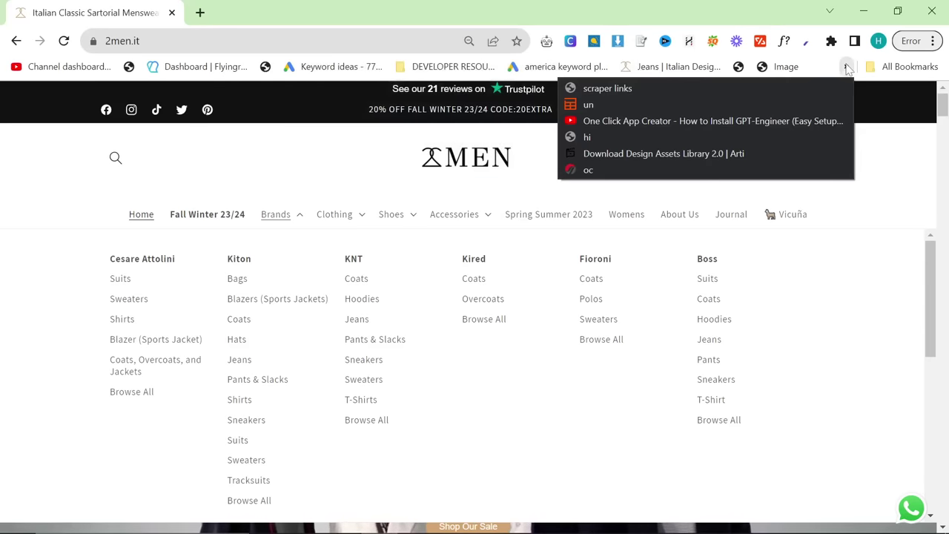
{"action": "right_click", "coordinate": [668, 88]}
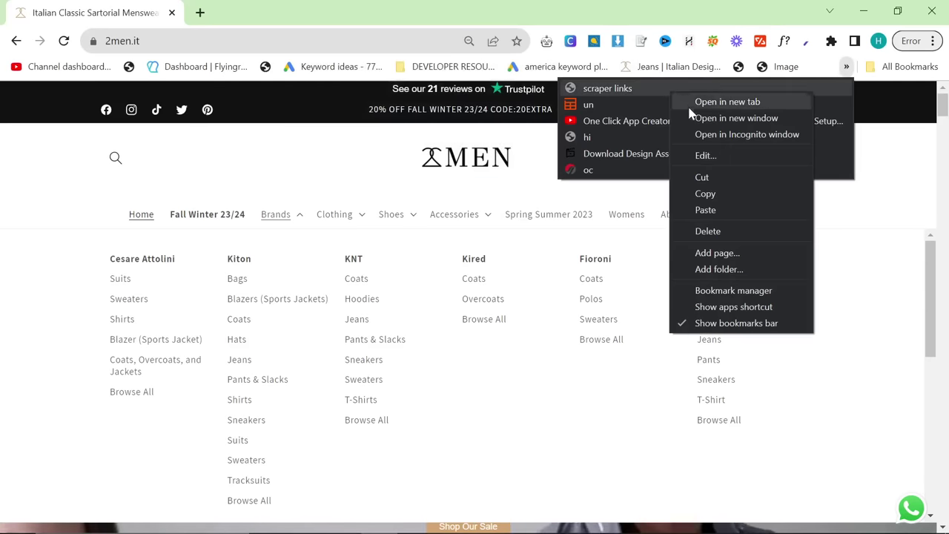
{"action": "left_click", "coordinate": [743, 290]}
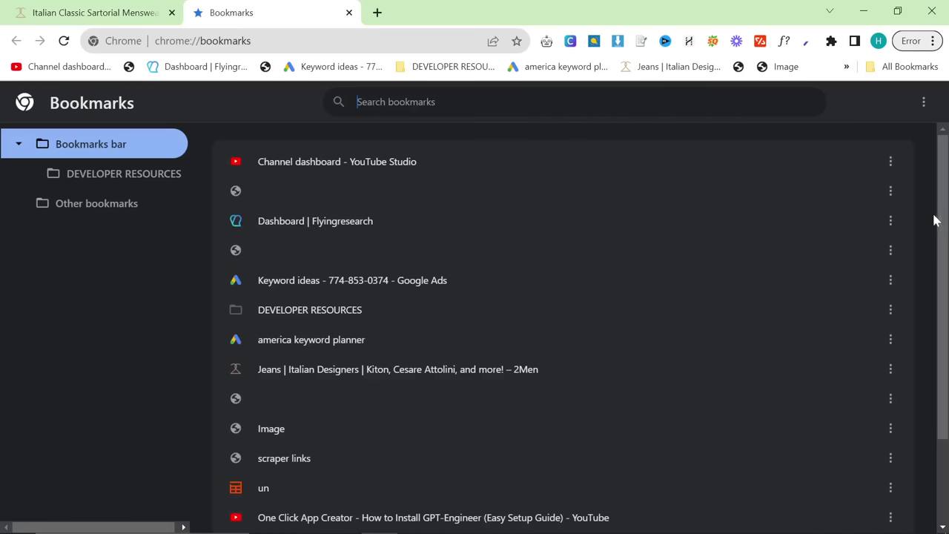
{"action": "left_click", "coordinate": [868, 213]}
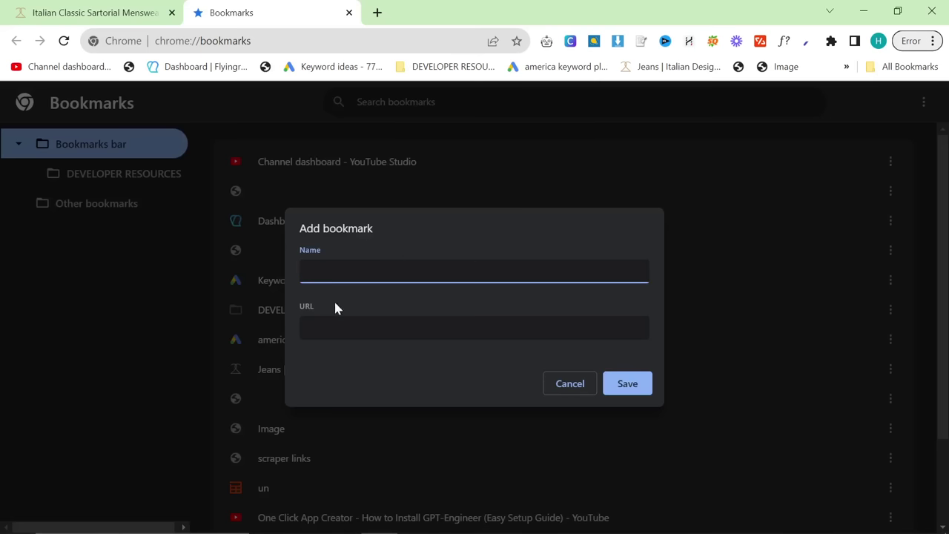
{"action": "left_click", "coordinate": [567, 385]}
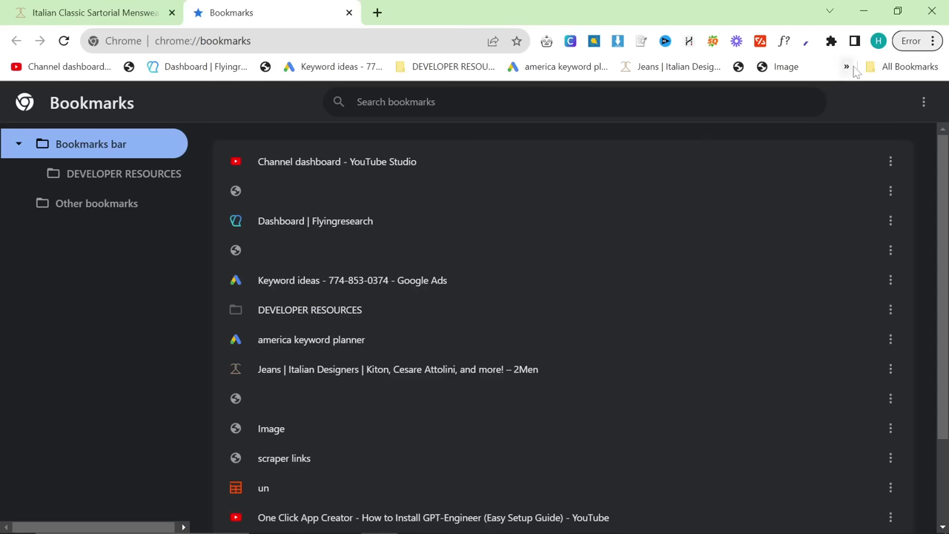
Open the "scraper links" bookmark for editing, examine its name and JavaScript URL, and leave it without saving.
{"action": "left_click", "coordinate": [846, 67]}
{"action": "right_click", "coordinate": [658, 89]}
{"action": "left_click", "coordinate": [713, 156]}
{"action": "key", "text": "Tab"}
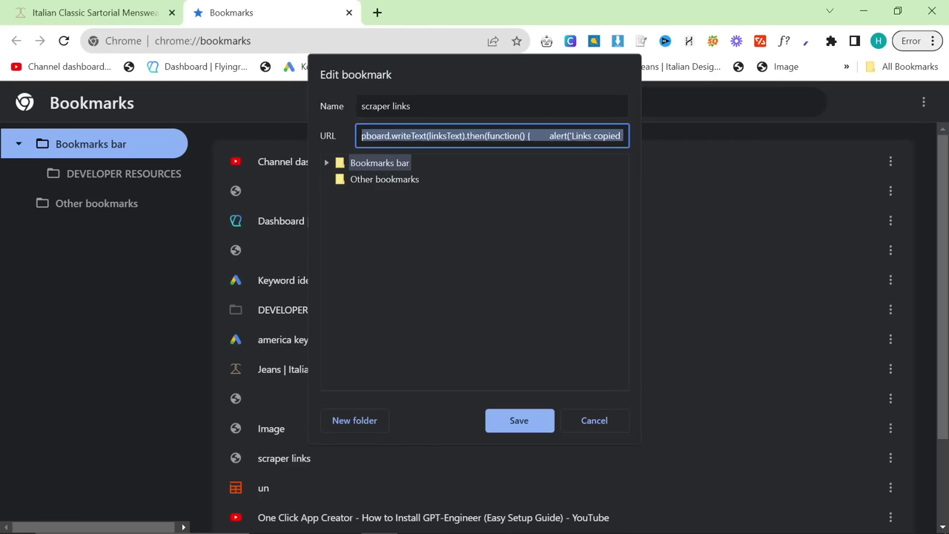
{"action": "left_click", "coordinate": [397, 140]}
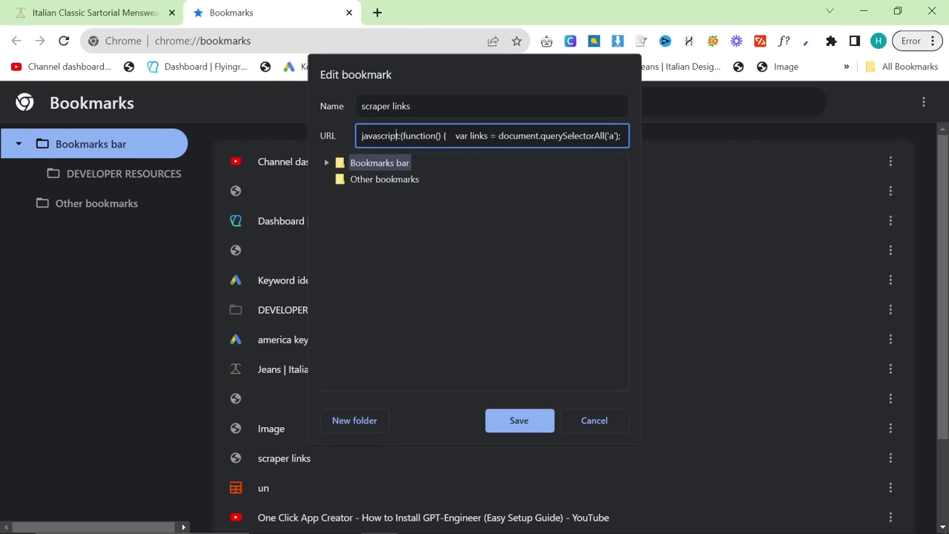
{"action": "left_click_drag", "start_coordinate": [396, 139], "coordinate": [626, 139]}
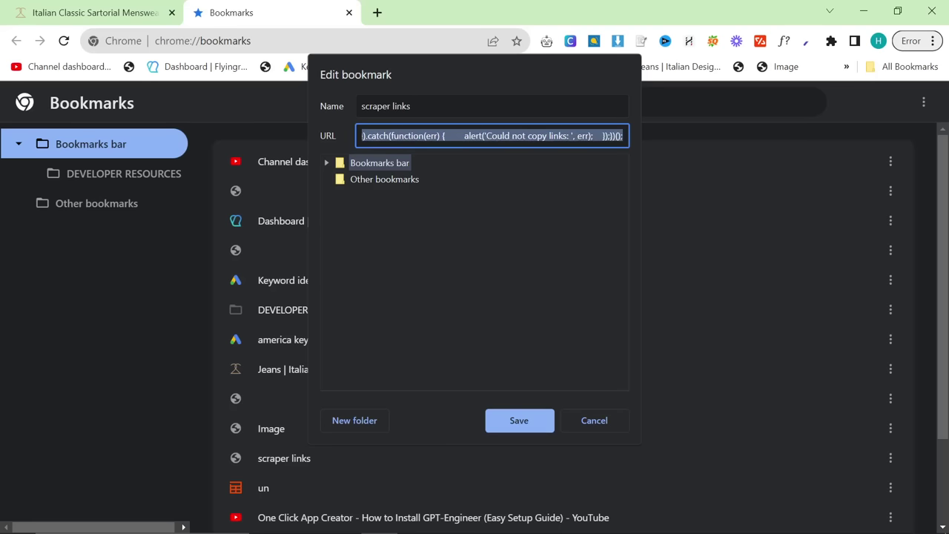
{"action": "triple_click", "coordinate": [391, 107]}
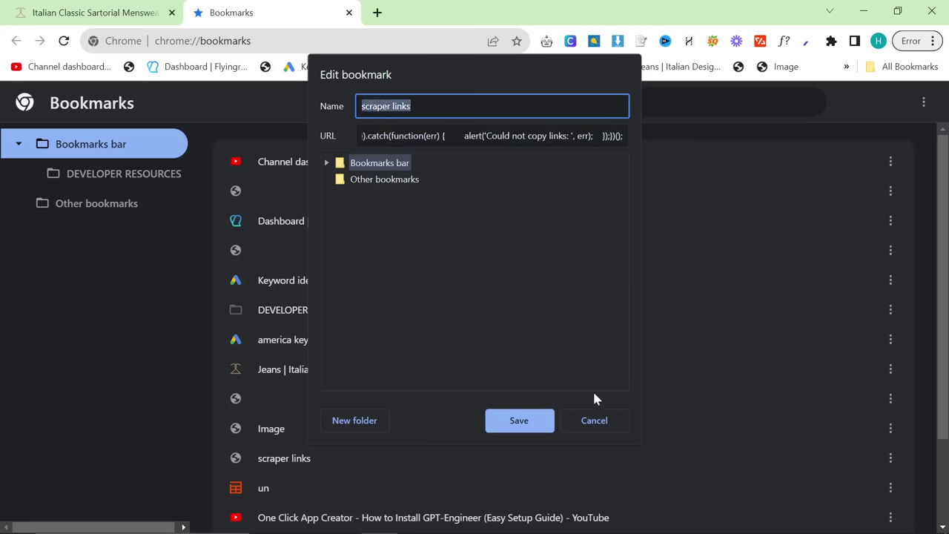
{"action": "left_click", "coordinate": [594, 416]}
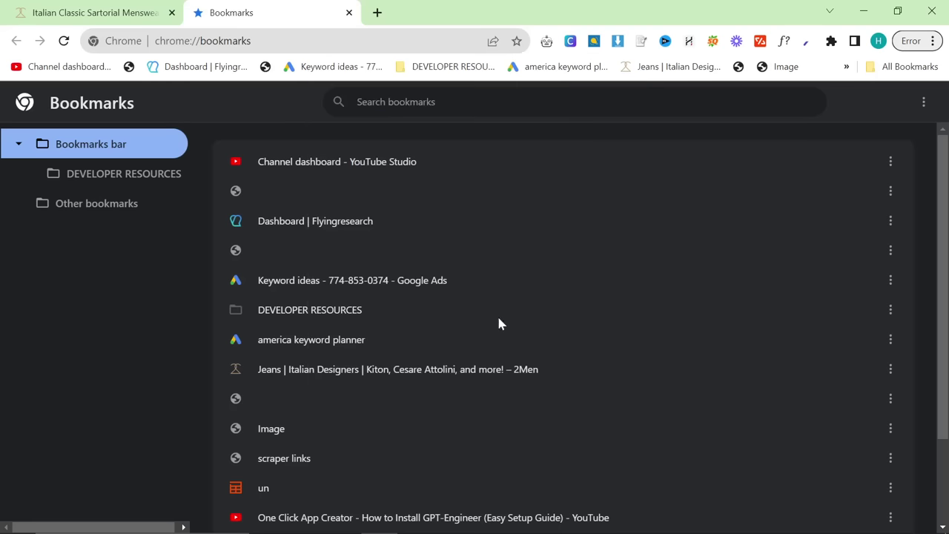
Create a new Google Sheets spreadsheet at sheets.new and paste the scraped links into column A.
{"action": "left_click", "coordinate": [376, 12]}
{"action": "type", "text": "sheets"}
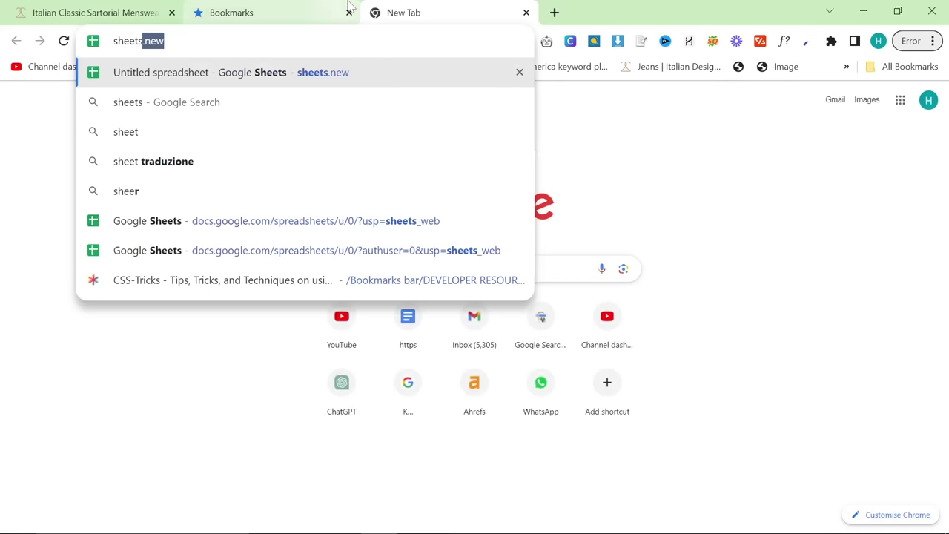
{"action": "type", "text": ".ne"}
{"action": "key", "text": "Return"}
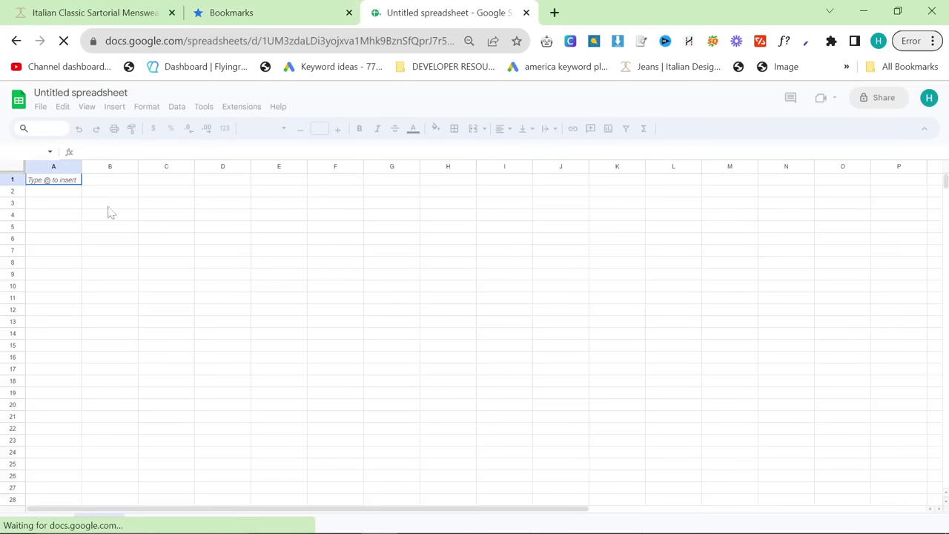
{"action": "key", "text": "ctrl+v"}
{"action": "scroll", "coordinate": [42, 220], "scroll_direction": "down", "scroll_amount": 4}
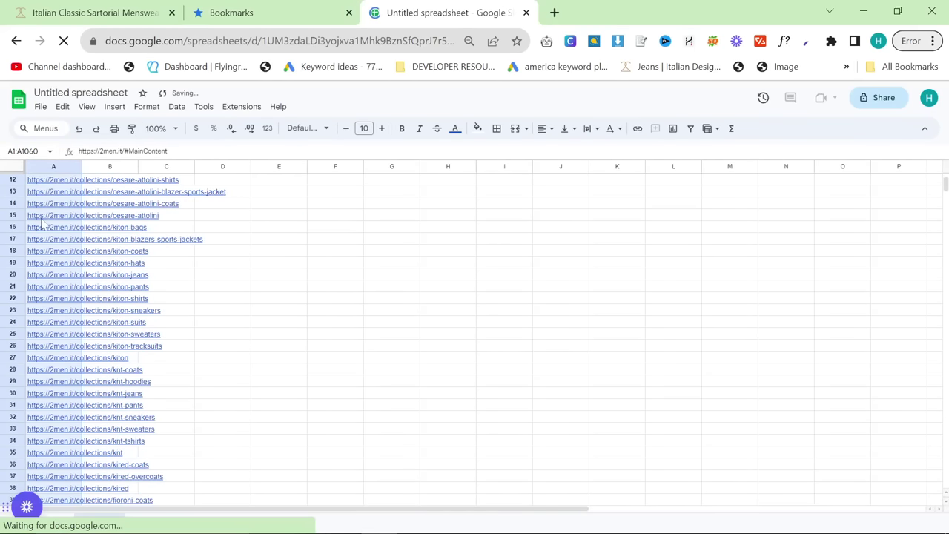
{"action": "scroll", "coordinate": [42, 220], "scroll_direction": "up", "scroll_amount": 2}
Copy the links in A9:A150, from the fall-winter-23-24 collection through the vicuna collection.
{"action": "left_click", "coordinate": [59, 193]}
{"action": "scroll", "coordinate": [69, 326], "scroll_direction": "down", "scroll_amount": 10}
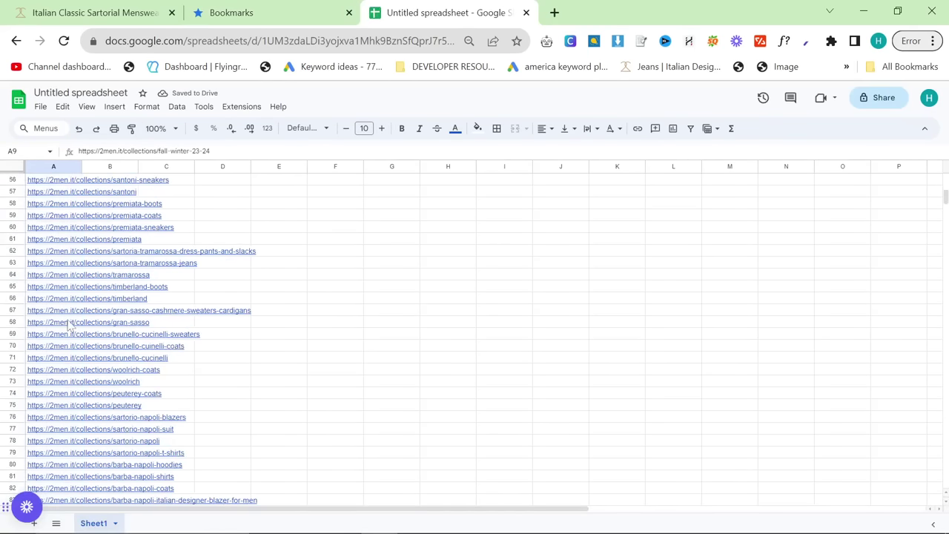
{"action": "scroll", "coordinate": [68, 326], "scroll_direction": "down", "scroll_amount": 20}
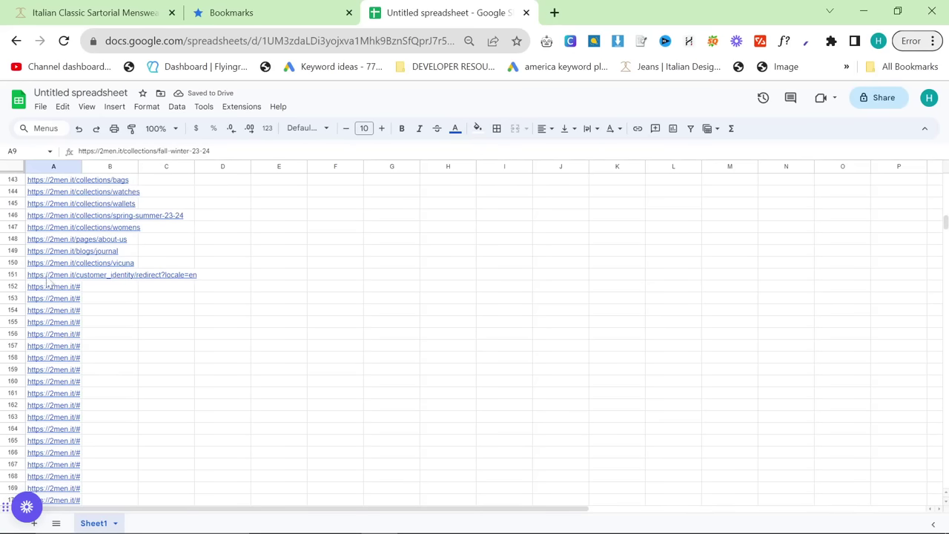
{"action": "left_click", "coordinate": [43, 273], "text": "shift"}
{"action": "left_click", "coordinate": [45, 262]}
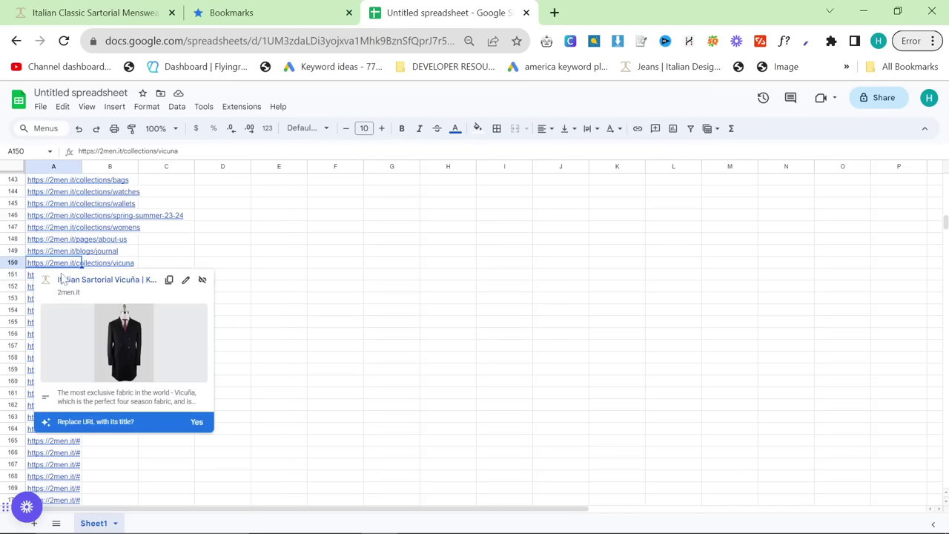
{"action": "scroll", "coordinate": [272, 245], "scroll_direction": "up", "scroll_amount": 20}
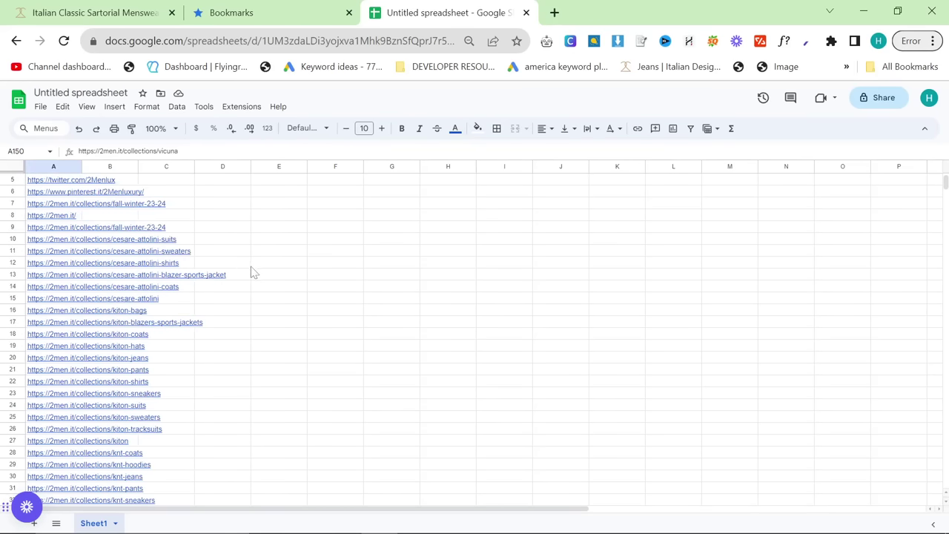
{"action": "left_click", "coordinate": [65, 233], "text": "shift"}
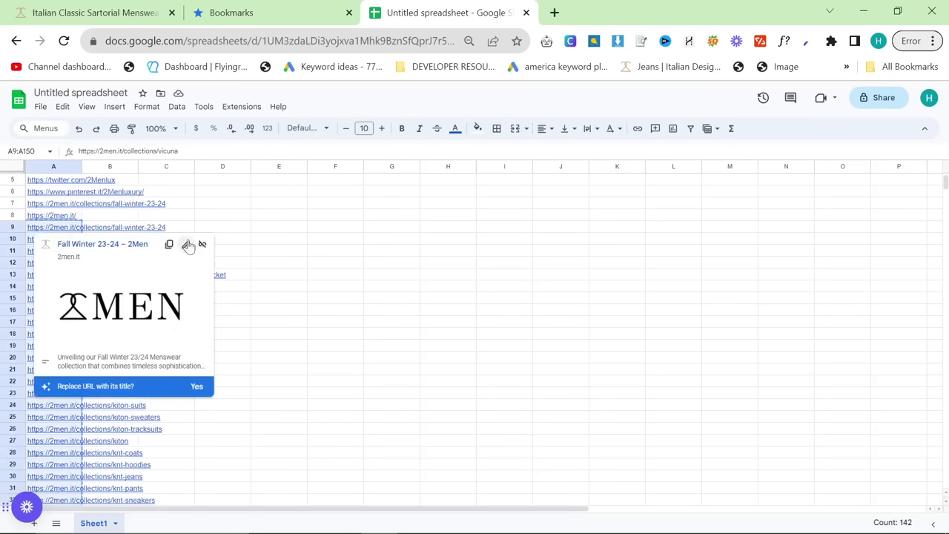
Clear all links from column A and paste the copied collection links starting at A1.
{"action": "key", "text": "ctrl+shift+Up"}
{"action": "key", "text": "Delete"}
{"action": "scroll", "coordinate": [80, 286], "scroll_direction": "up", "scroll_amount": 2}
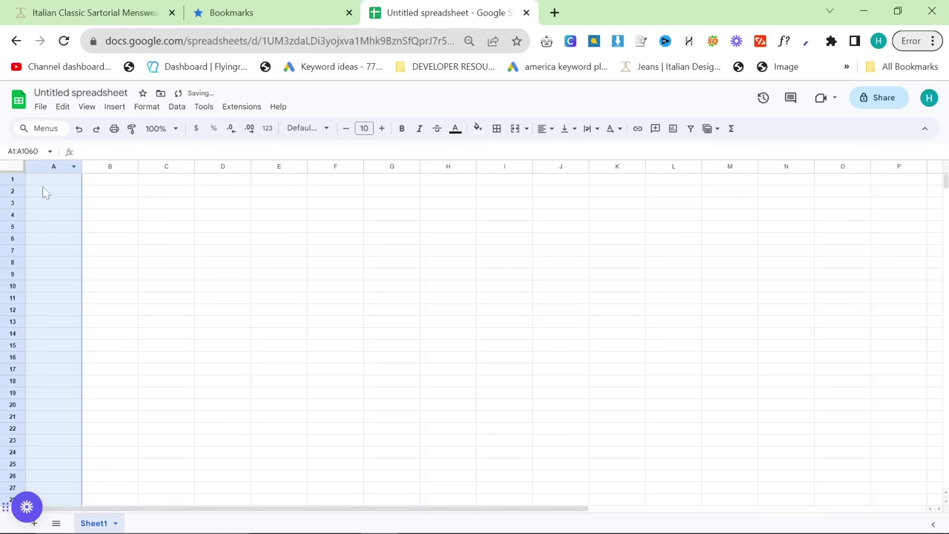
{"action": "left_click", "coordinate": [40, 180]}
{"action": "key", "text": "ctrl+v"}
{"action": "left_click", "coordinate": [279, 227]}
{"action": "key", "text": "ctrl+f"}
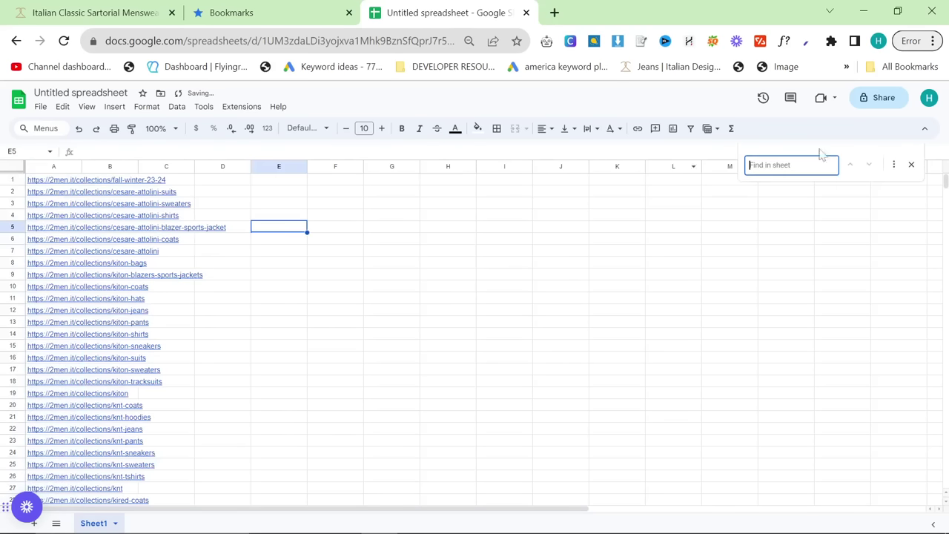
{"action": "left_click", "coordinate": [894, 166]}
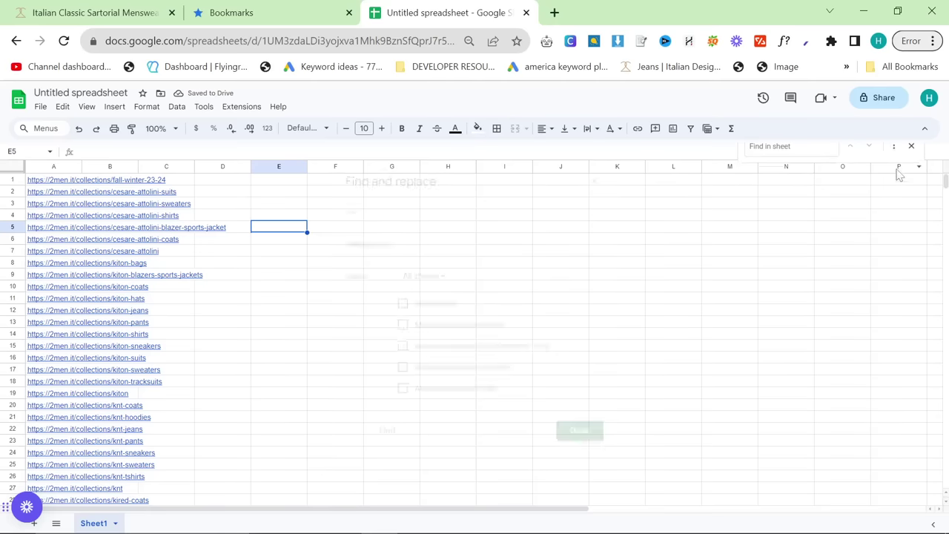
{"action": "type", "text": "https://2men.it"}
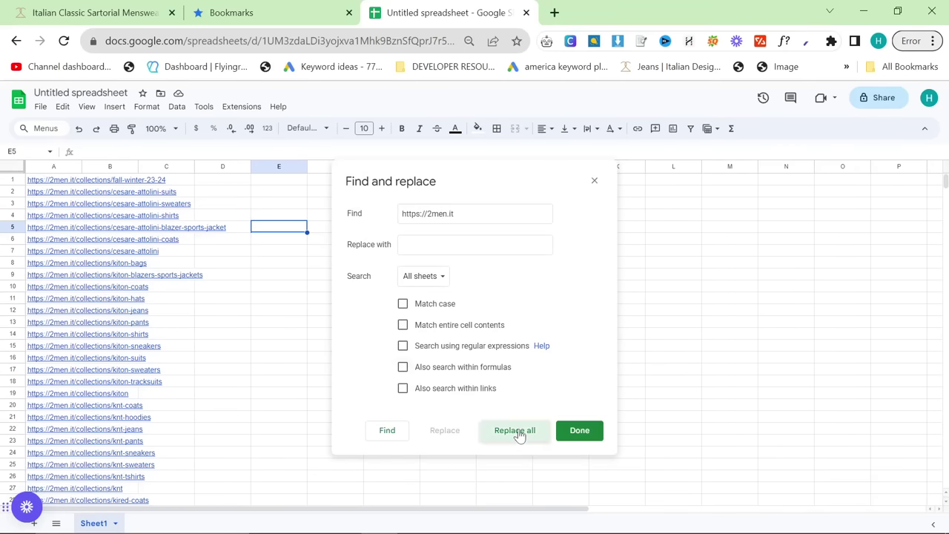
{"action": "left_click", "coordinate": [516, 432]}
{"action": "key", "text": "Escape"}
Select all the shortened links in A1:A142, from fall-winter-23-24 through vicuna.
{"action": "left_click", "coordinate": [88, 182]}
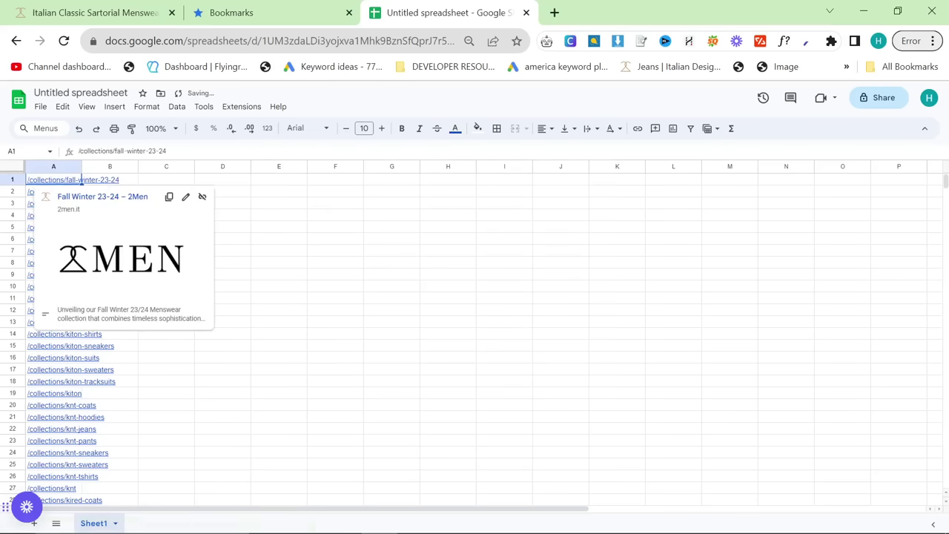
{"action": "scroll", "coordinate": [504, 269], "scroll_direction": "down", "scroll_amount": 12}
{"action": "scroll", "coordinate": [185, 341], "scroll_direction": "down", "scroll_amount": 12}
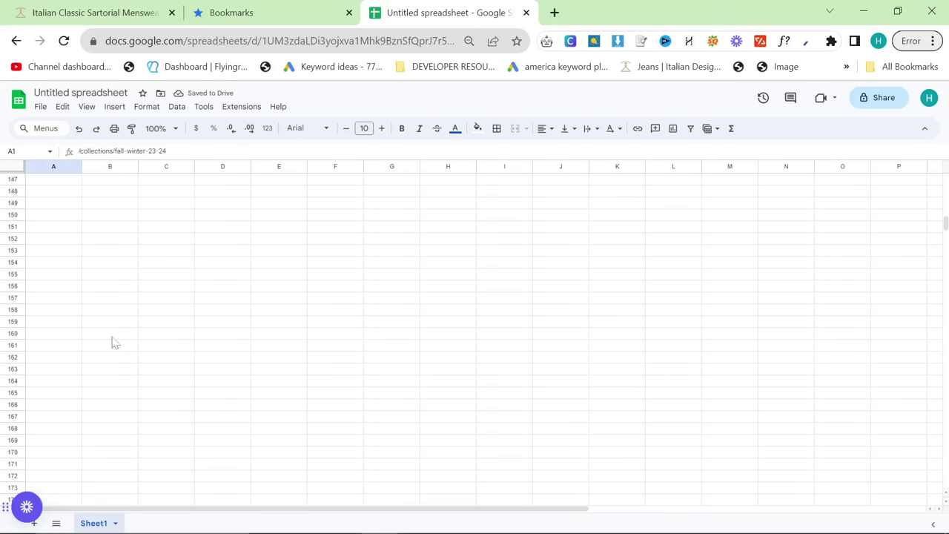
{"action": "scroll", "coordinate": [86, 259], "scroll_direction": "up", "scroll_amount": 1}
{"action": "left_click", "coordinate": [54, 203], "text": "shift"}
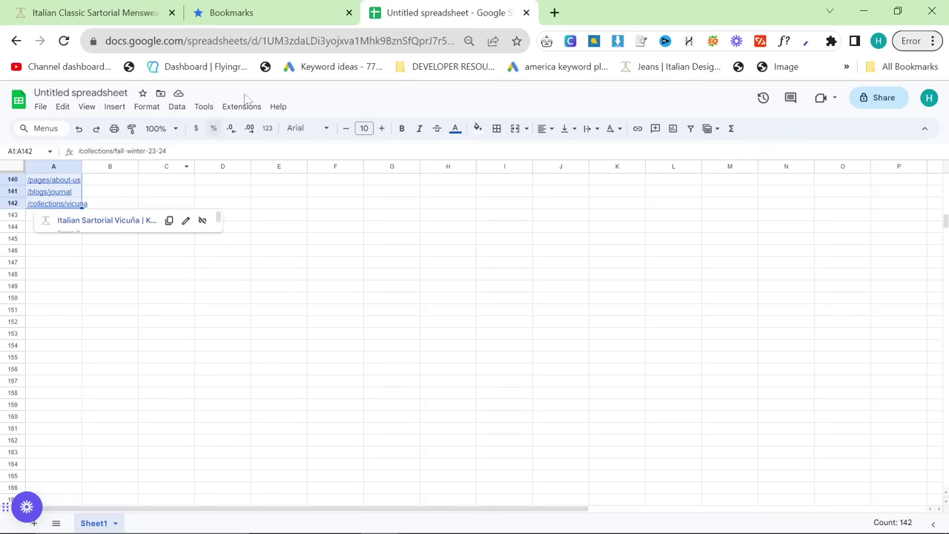
Switch to ChatGPT in the other Chrome window and start a new GPT-4 chat with Browse with Bing.
{"action": "key", "text": "alt+Tab"}
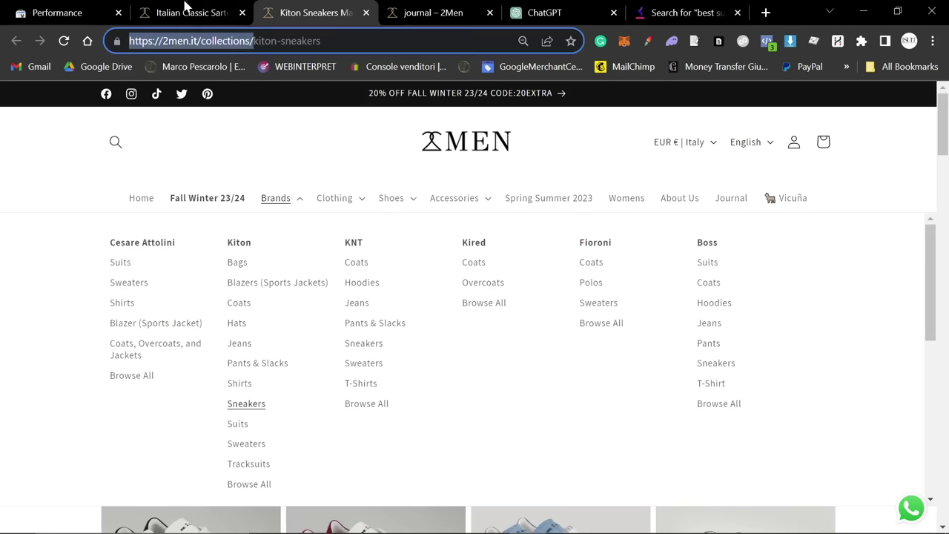
{"action": "left_click", "coordinate": [548, 13]}
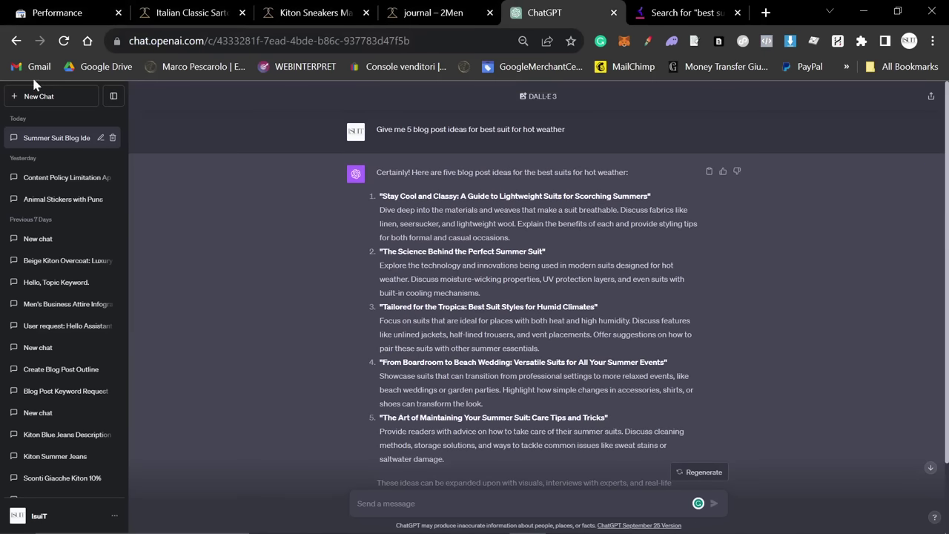
{"action": "left_click", "coordinate": [83, 101]}
{"action": "mouse_move", "coordinate": [571, 110]}
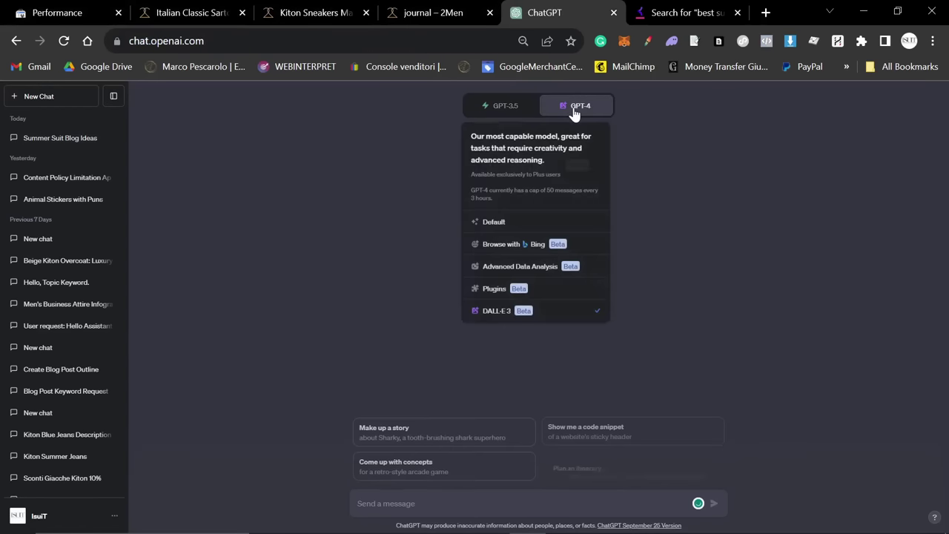
{"action": "left_click", "coordinate": [529, 252]}
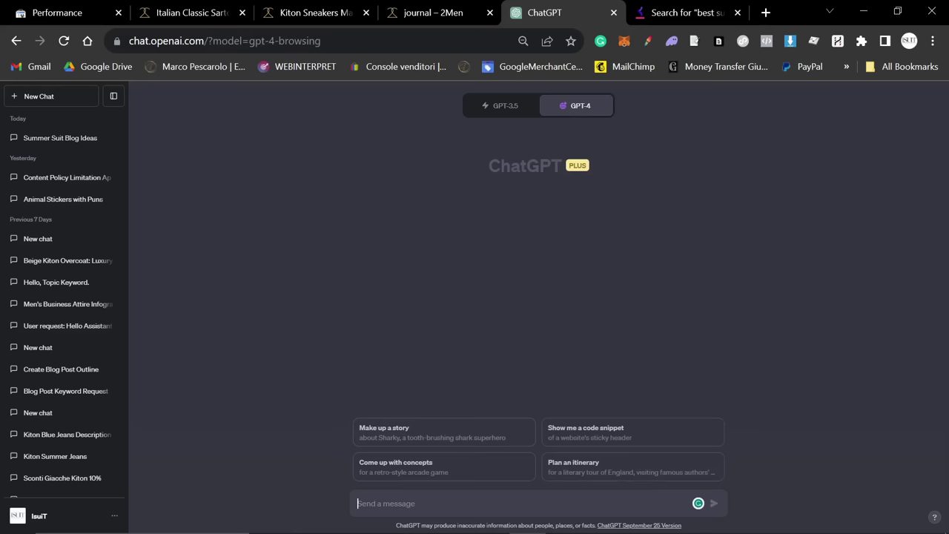
Send ChatGPT the prompt "please look at 2men.it and understand the website".
{"action": "type", "text": "please "}
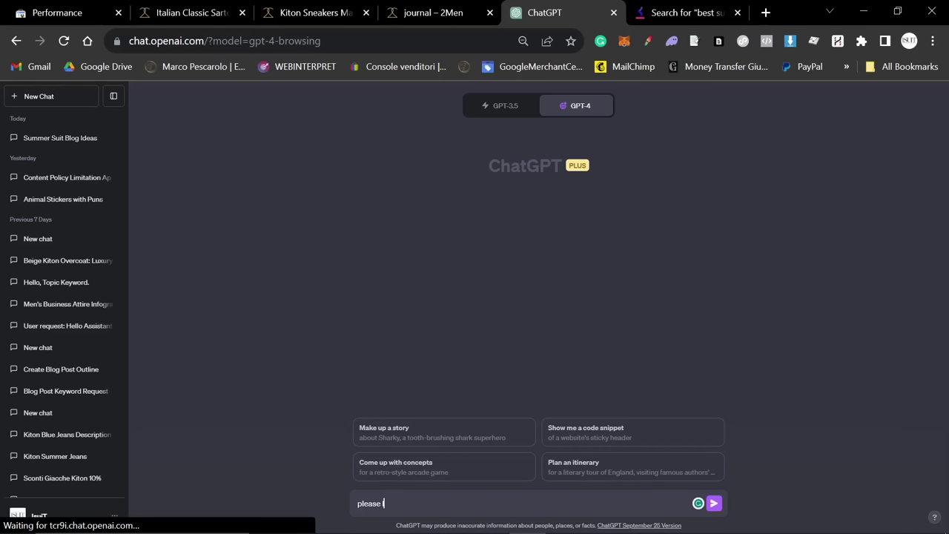
{"action": "type", "text": "look at 2men.it"}
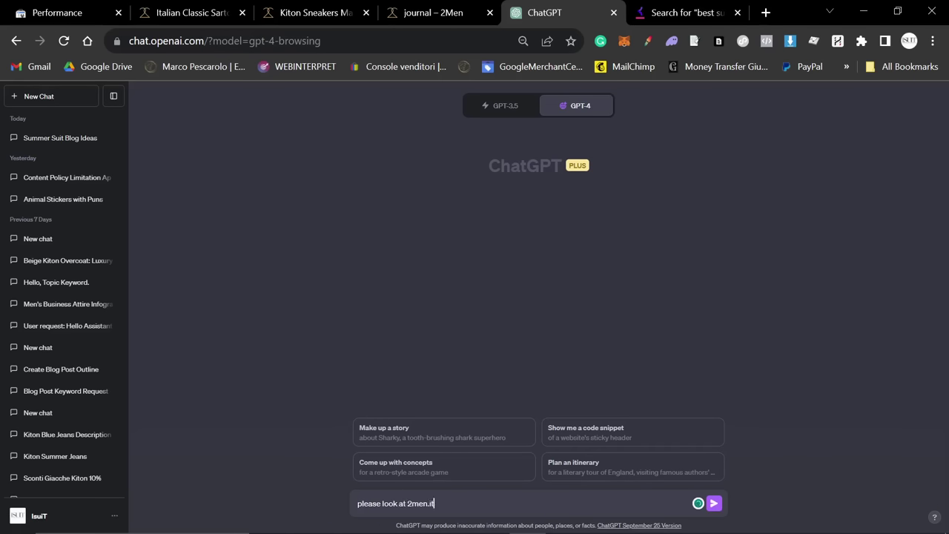
{"action": "type", "text": " and understand the web"}
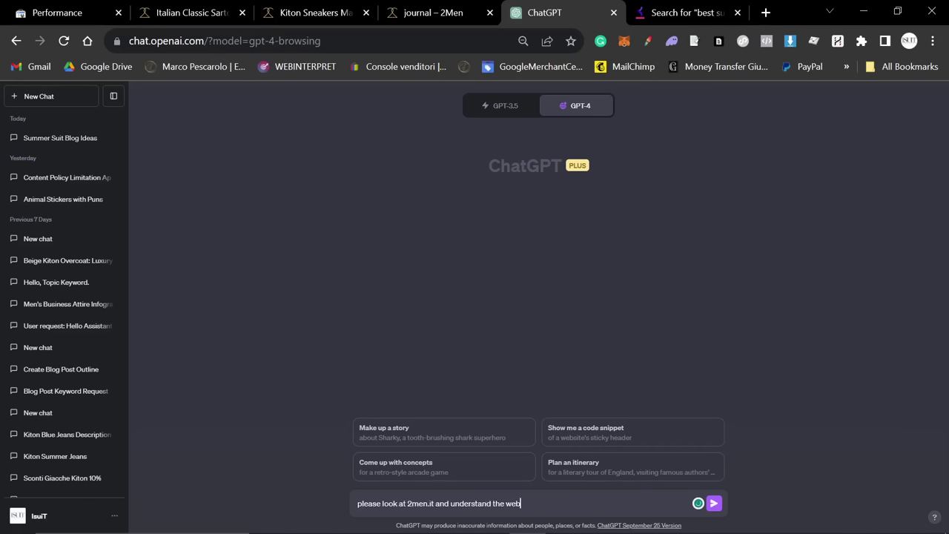
{"action": "type", "text": "site"}
{"action": "key", "text": "Return"}
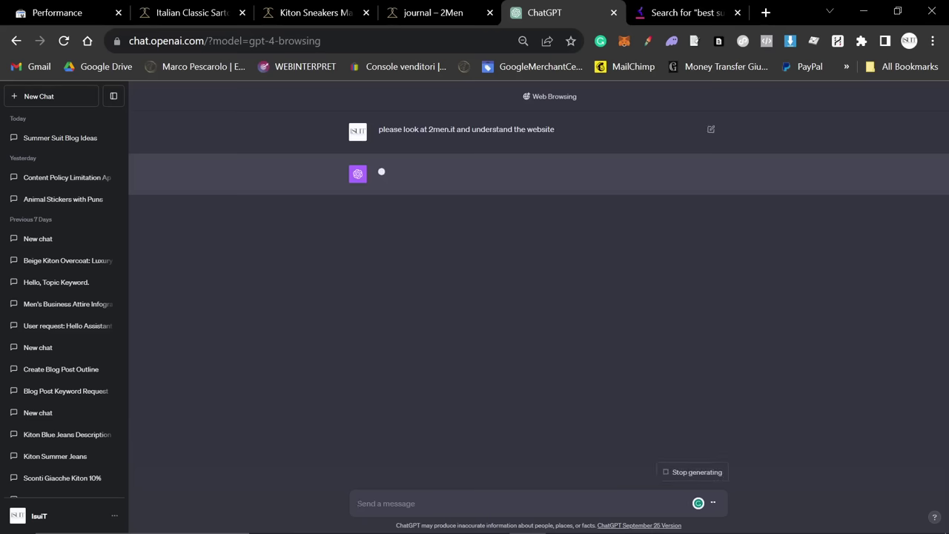
Open the "Summer Suit Blog Ideas" chat in place of the keyword search page, and return to the browsing chat.
{"action": "left_click", "coordinate": [693, 10]}
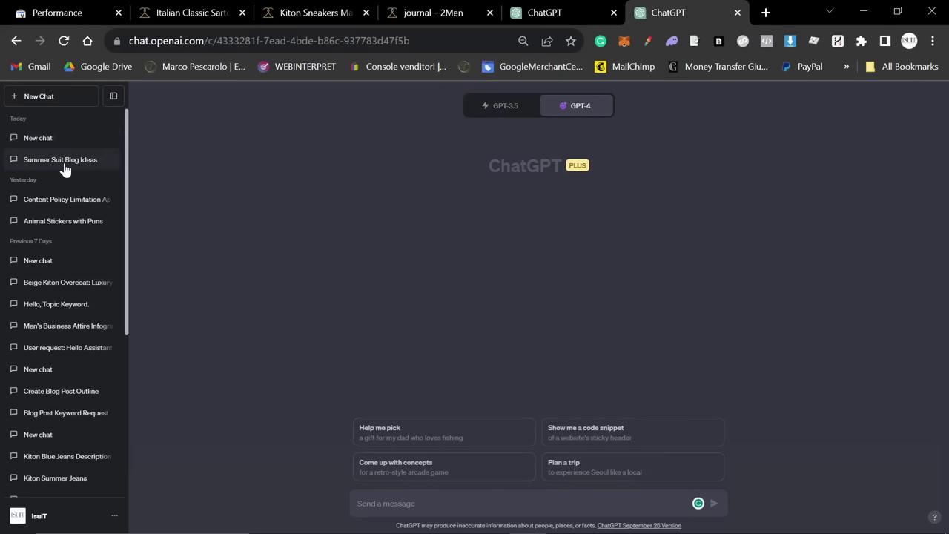
{"action": "left_click", "coordinate": [558, 10]}
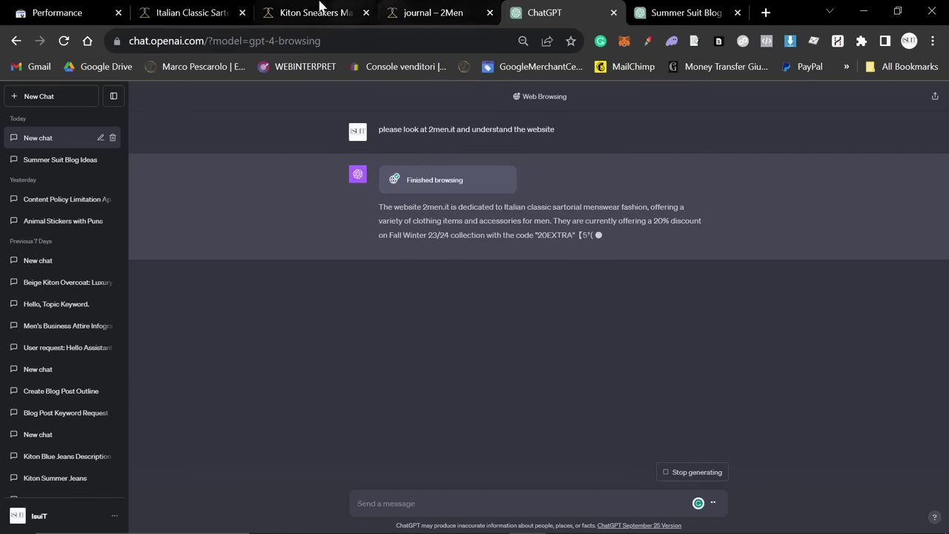
Switch to the Kiton Sneakers collection page and examine its title, description and product listings.
{"action": "left_click", "coordinate": [315, 13]}
{"action": "left_click", "coordinate": [872, 507]}
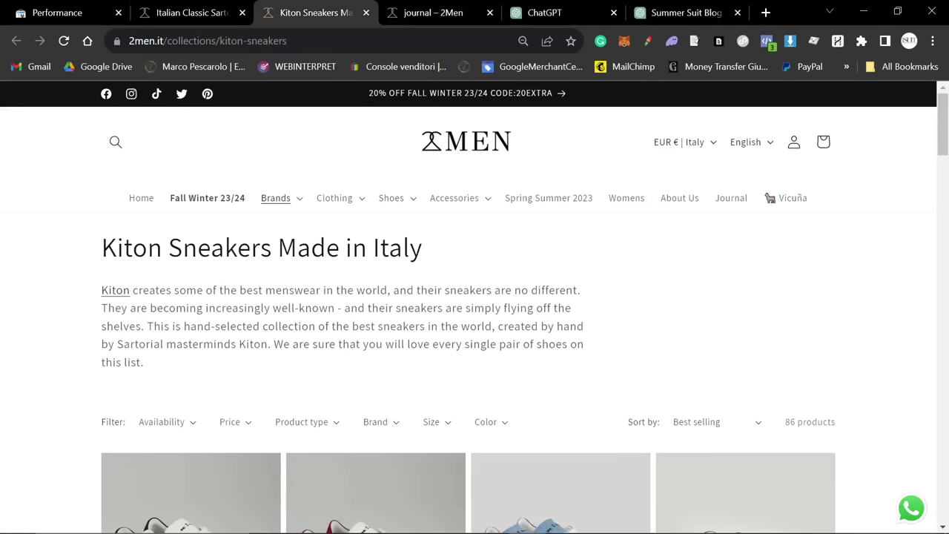
{"action": "left_click_drag", "start_coordinate": [101, 293], "coordinate": [234, 375]}
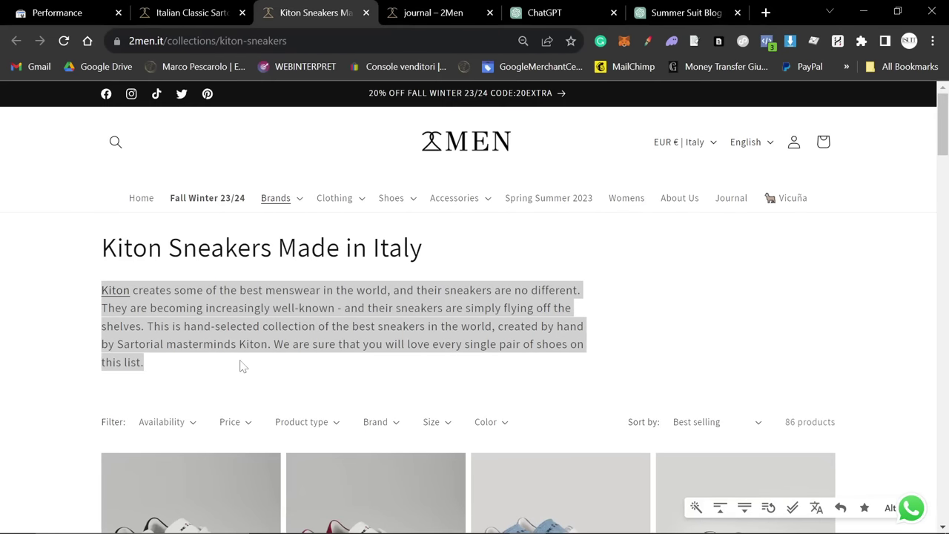
{"action": "left_click_drag", "start_coordinate": [82, 256], "coordinate": [441, 248]}
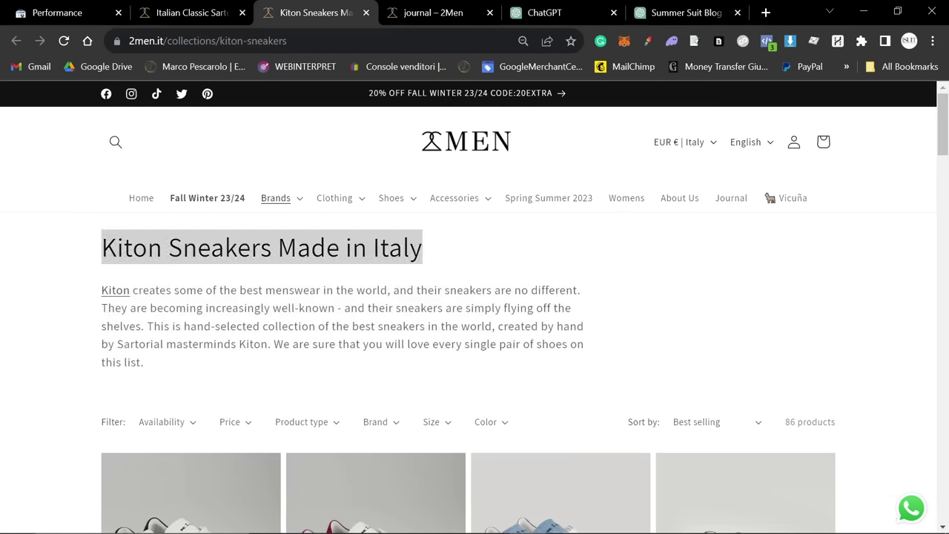
{"action": "scroll", "coordinate": [331, 283], "scroll_direction": "down", "scroll_amount": 3}
{"action": "scroll", "coordinate": [343, 371], "scroll_direction": "down", "scroll_amount": 20}
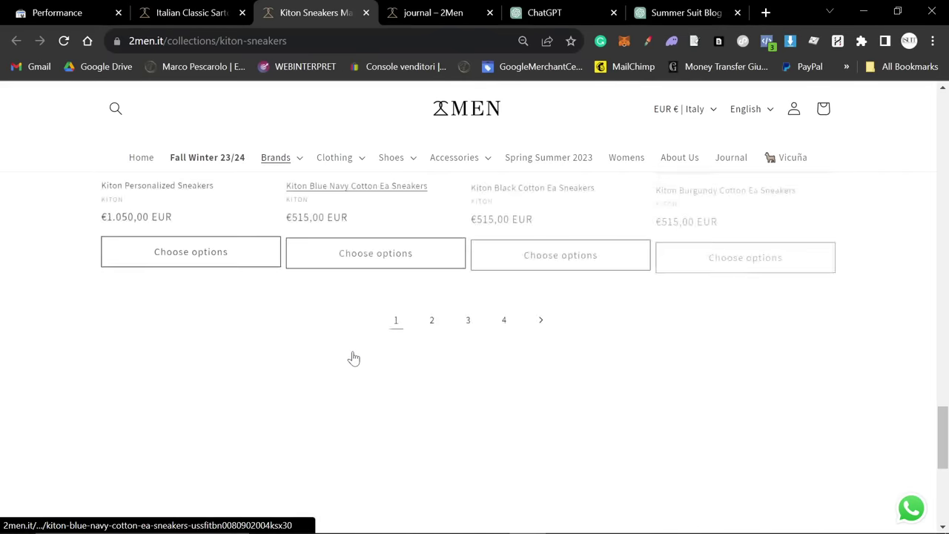
{"action": "scroll", "coordinate": [354, 354], "scroll_direction": "up", "scroll_amount": 15}
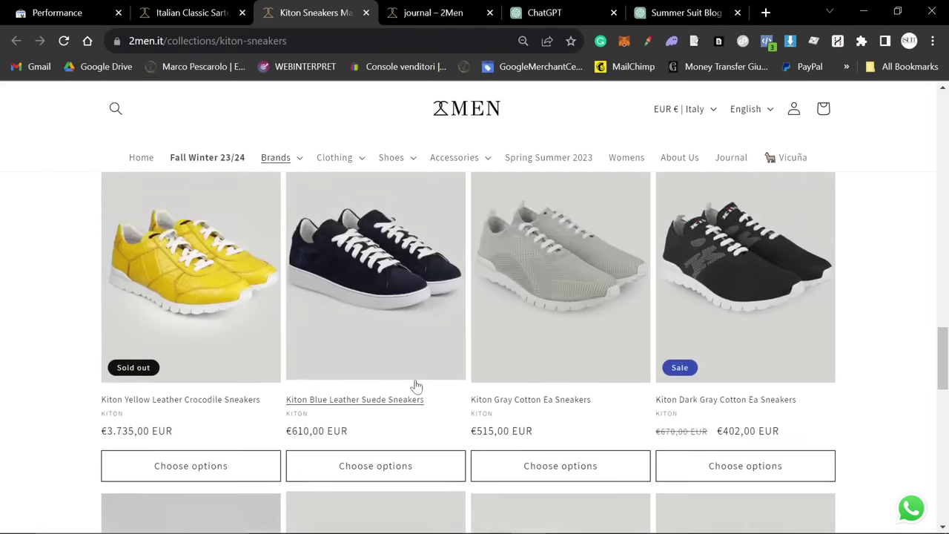
Open the product page of the Kiton White Leather Sneakers with red heels from the Kiton Sneakers collection.
{"action": "scroll", "coordinate": [414, 387], "scroll_direction": "up", "scroll_amount": 8}
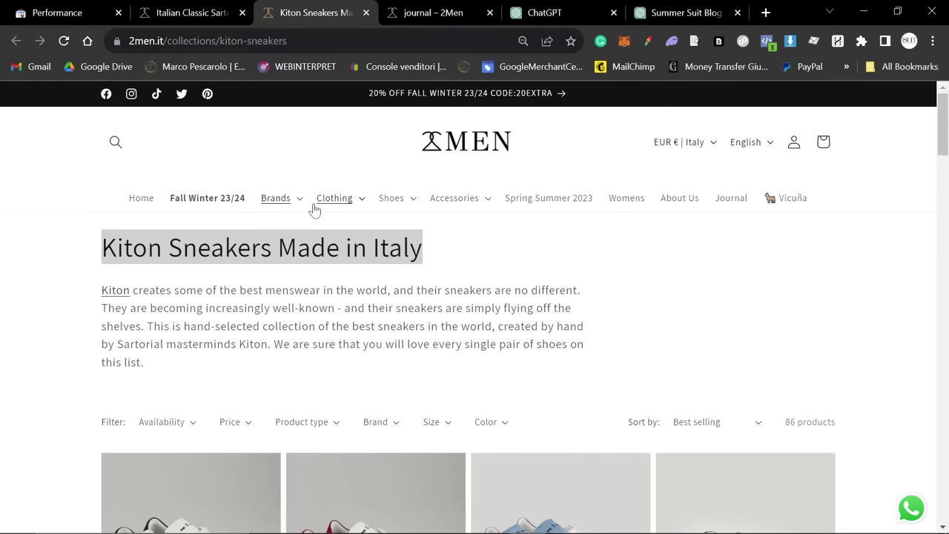
{"action": "scroll", "coordinate": [370, 311], "scroll_direction": "down", "scroll_amount": 3}
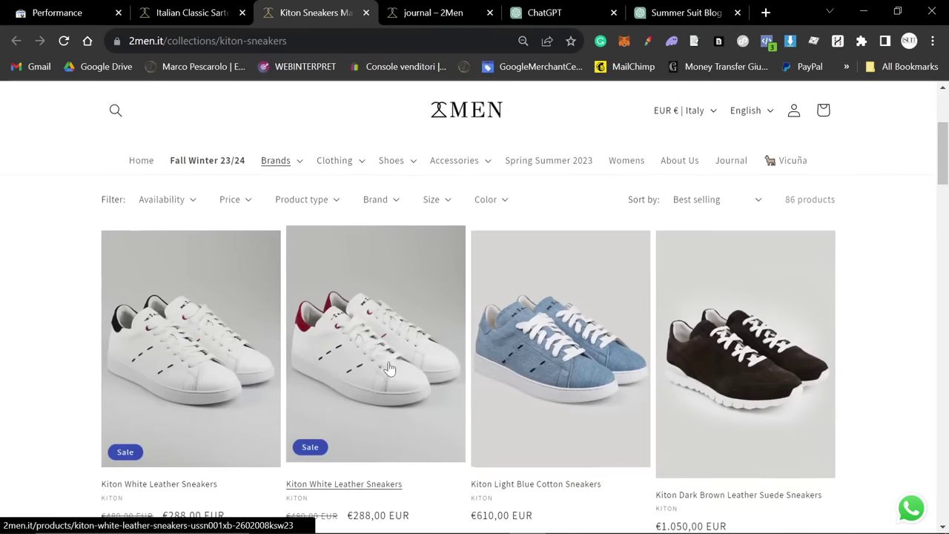
{"action": "left_click", "coordinate": [392, 320]}
Examine the sneaker product page, including its description, specifications, size chart and product images.
{"action": "scroll", "coordinate": [593, 392], "scroll_direction": "down", "scroll_amount": 2}
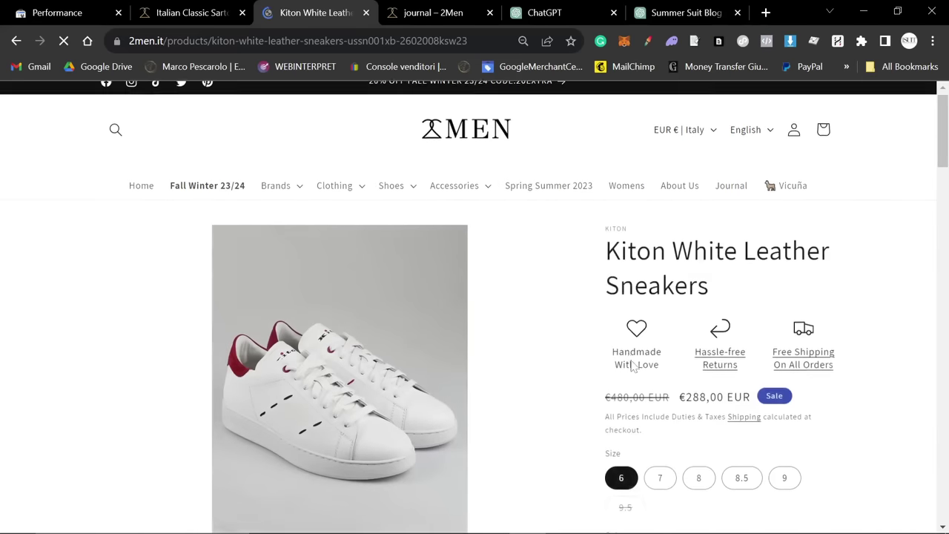
{"action": "scroll", "coordinate": [642, 309], "scroll_direction": "down", "scroll_amount": 5}
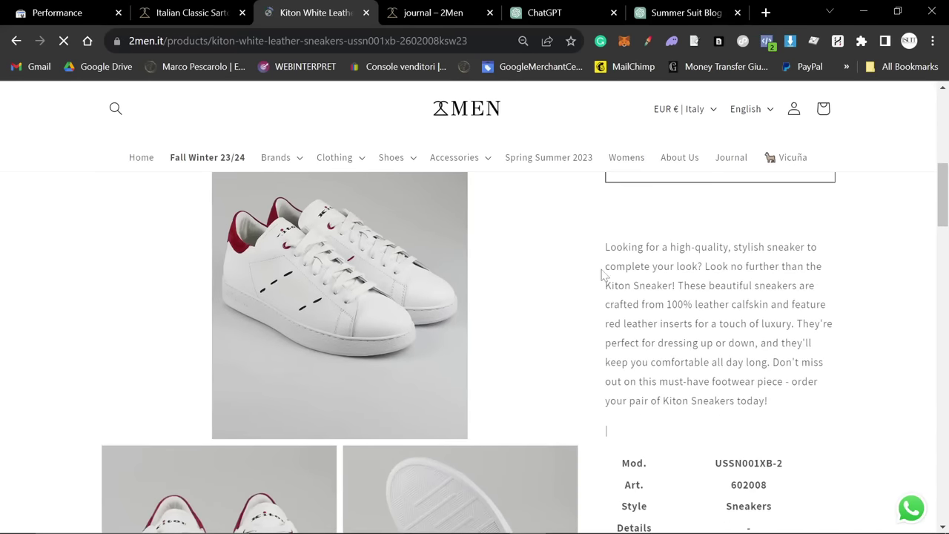
{"action": "left_click_drag", "start_coordinate": [605, 263], "coordinate": [784, 413]}
{"action": "scroll", "coordinate": [741, 371], "scroll_direction": "down", "scroll_amount": 9}
{"action": "left_click_drag", "start_coordinate": [674, 334], "coordinate": [792, 259]}
{"action": "scroll", "coordinate": [795, 382], "scroll_direction": "down", "scroll_amount": 8}
{"action": "left_click", "coordinate": [792, 259]}
{"action": "scroll", "coordinate": [791, 259], "scroll_direction": "down", "scroll_amount": 9}
{"action": "scroll", "coordinate": [746, 271], "scroll_direction": "up", "scroll_amount": 8}
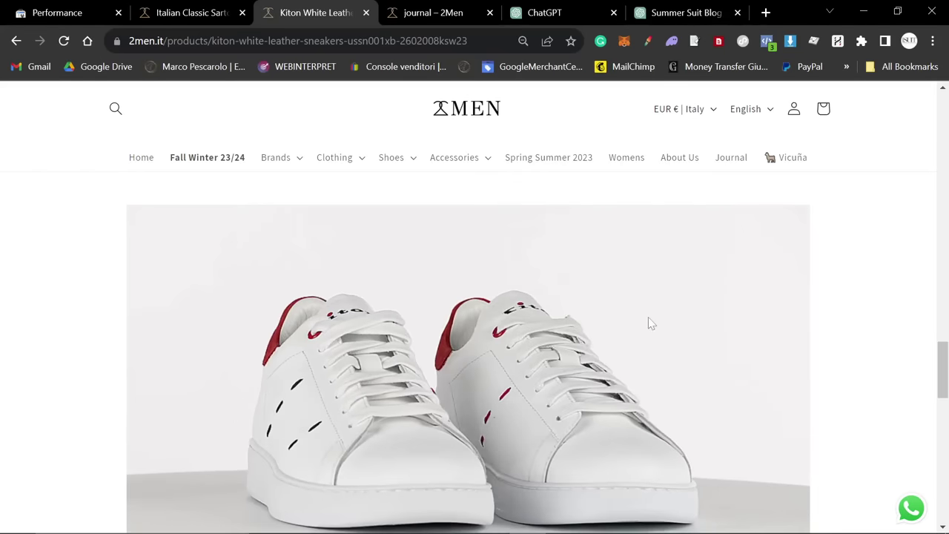
{"action": "left_click_drag", "start_coordinate": [648, 322], "coordinate": [585, 317]}
{"action": "scroll", "coordinate": [586, 317], "scroll_direction": "down", "scroll_amount": 8}
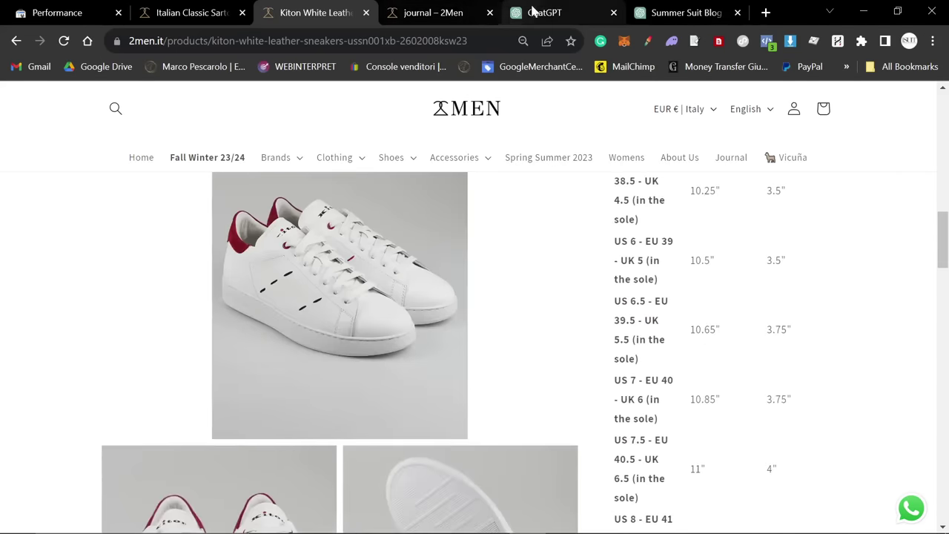
Return to the ChatGPT browsing chat and paste the copied collection links into the message, leaving blank lines above them.
{"action": "left_click", "coordinate": [544, 13]}
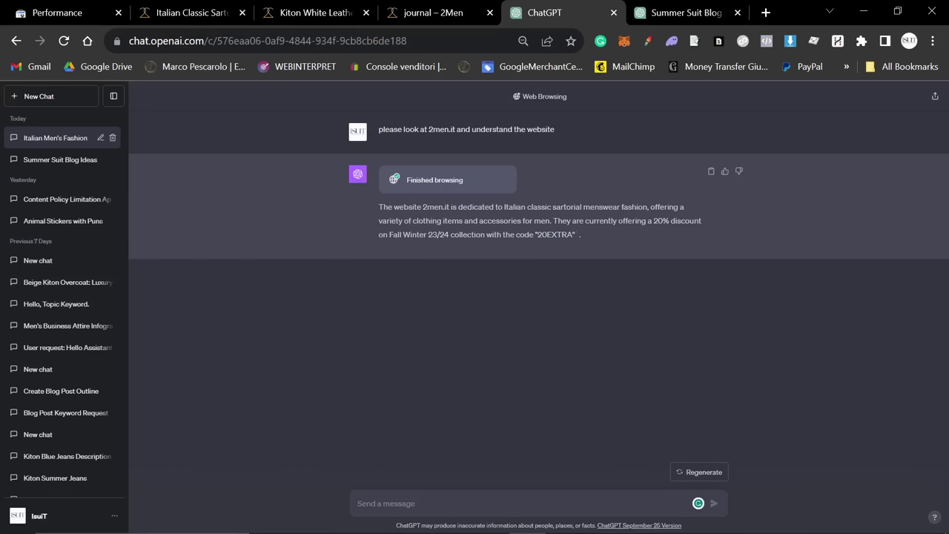
{"action": "key", "text": "ctrl+v"}
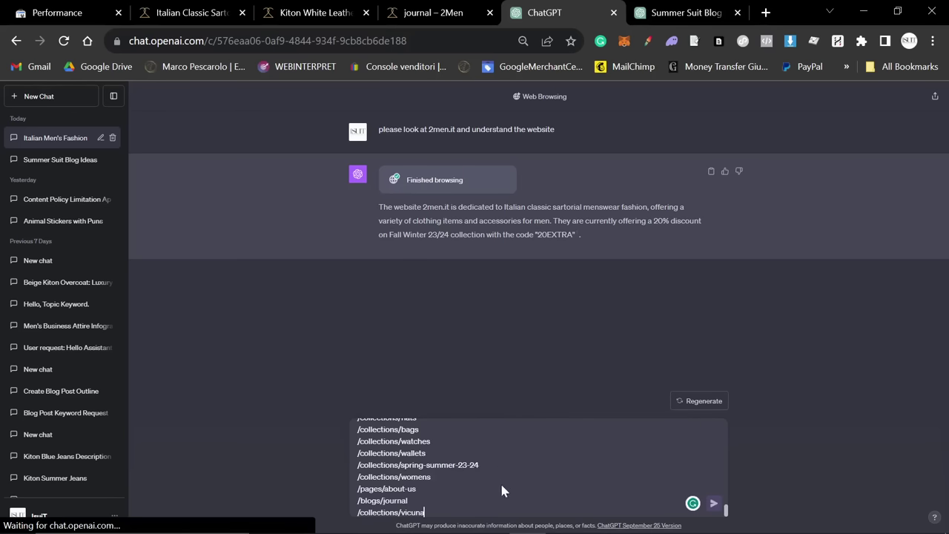
{"action": "key", "text": "ctrl+Home"}
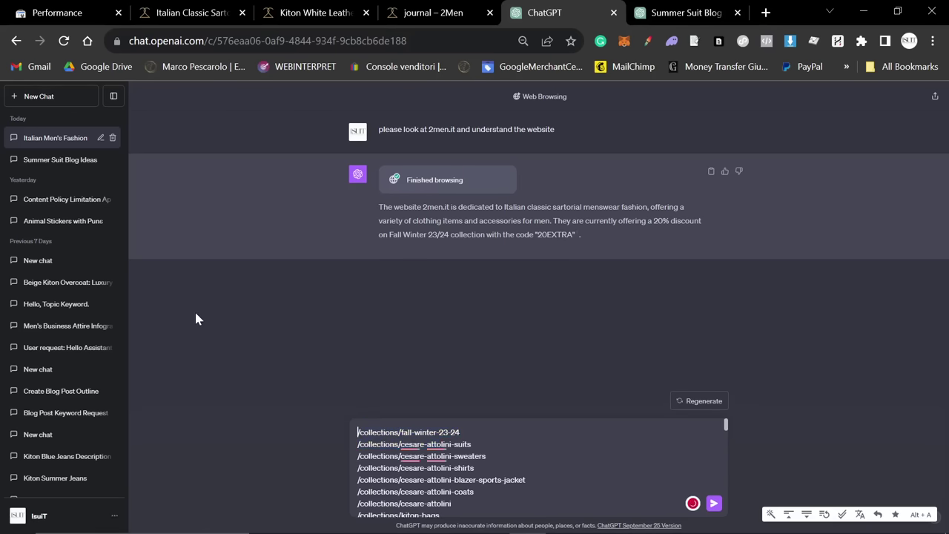
{"action": "key", "text": "Return"}
{"action": "key", "text": "Return"}
Copy the title "Stay Cool and Classy: A Guide to Lightweight Suits for Scorching Summers" from the Summer Suit Blog Ideas chat and return to the browsing chat.
{"action": "left_click", "coordinate": [678, 13]}
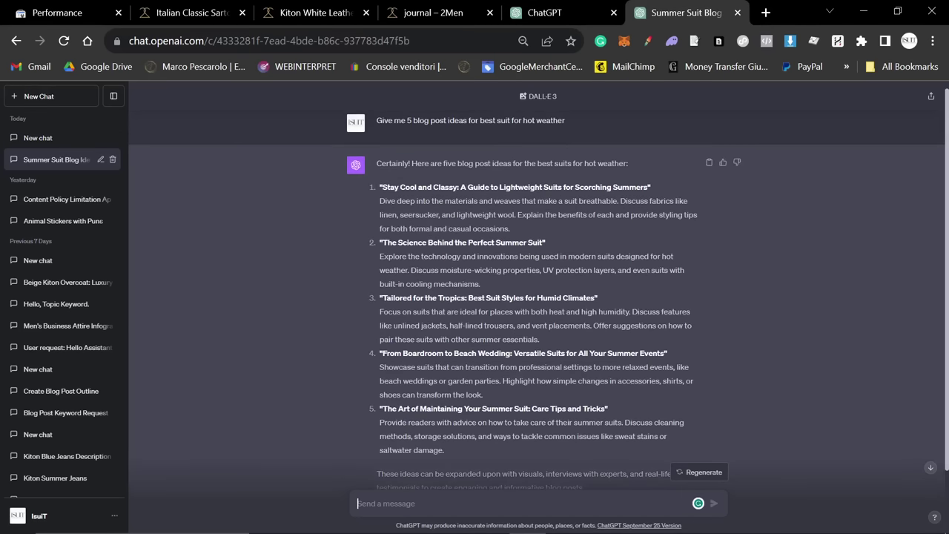
{"action": "left_click_drag", "start_coordinate": [380, 187], "coordinate": [597, 199]}
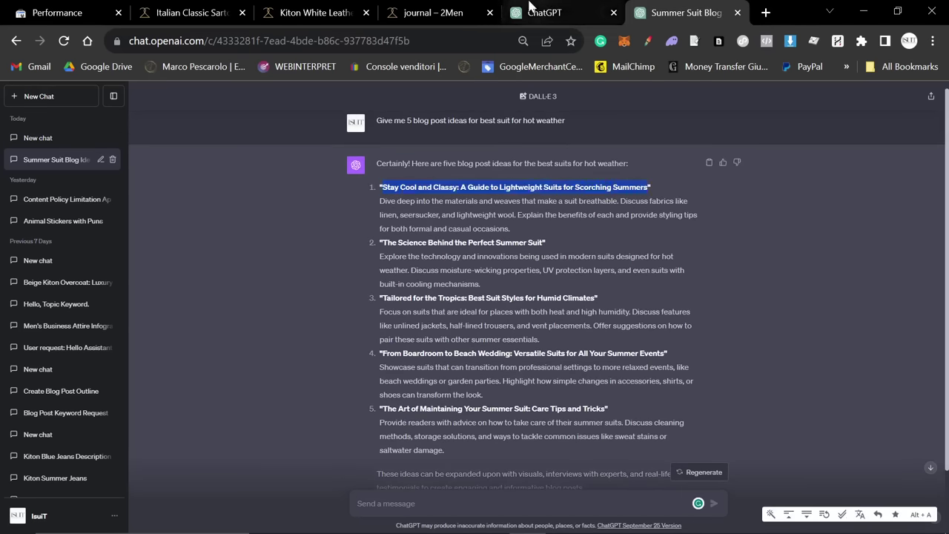
{"action": "left_click", "coordinate": [549, 13]}
Begin the prompt above the links with "Write an SEO-Optimized article about" followed by the copied blog title.
{"action": "type", "text": "Wr"}
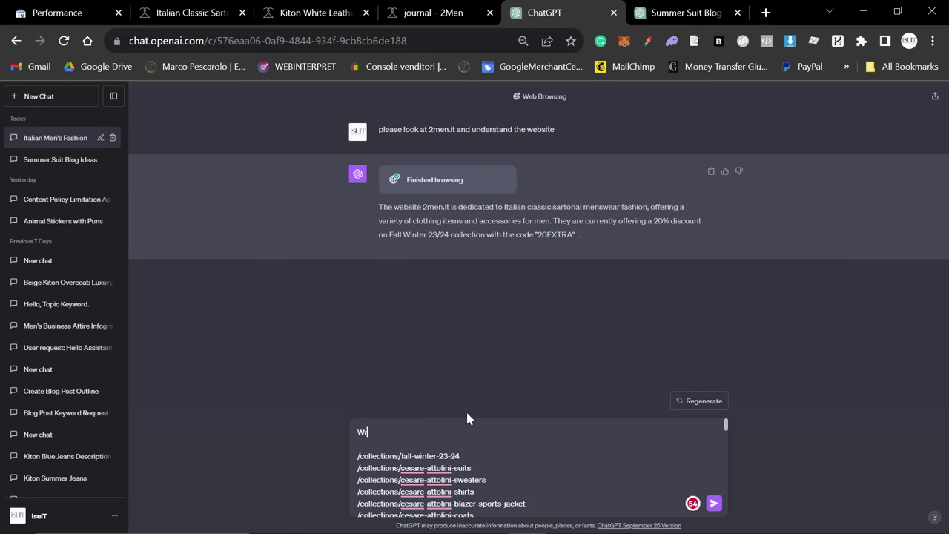
{"action": "type", "text": "ite an SEO-Optimz"}
{"action": "key", "text": "BackSpace"}
{"action": "type", "text": "ized "}
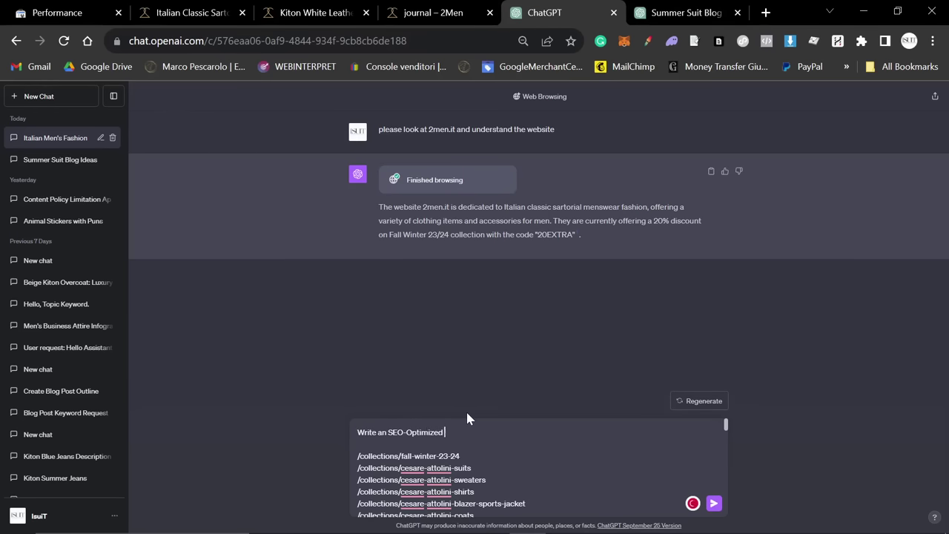
{"action": "type", "text": "article about"}
{"action": "type", "text": "Stay Cool and Classy: A Guide to Lightweight Suits for Scorching Summers"}
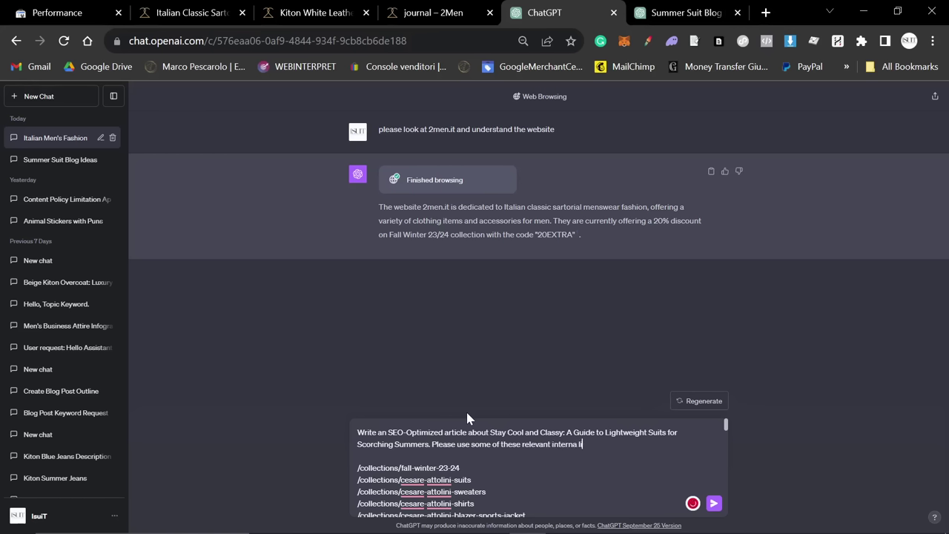
Request relevant internal links, short and snappy sentences, tables and lists, no repeated internal link and keyword rich anchor text, and send the prompt.
{"action": "type", "text": "links to create an article. U"}
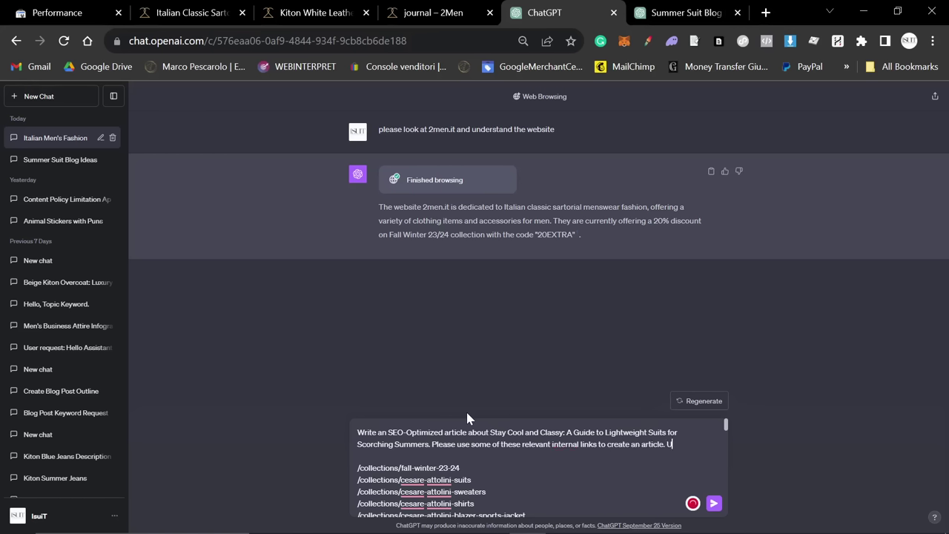
{"action": "type", "text": "se short"}
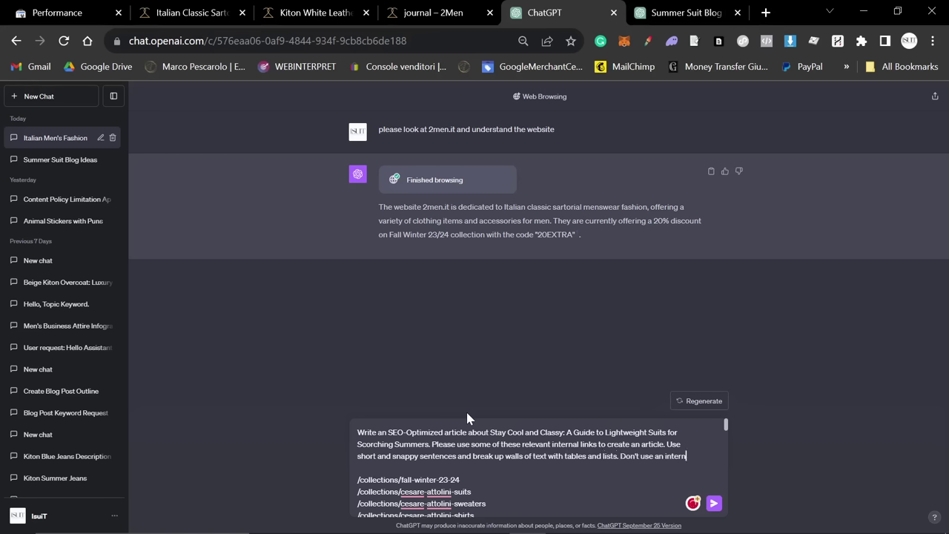
{"action": "type", "text": "al link more than once, and use a keyword rich anchor text for the internal link"}
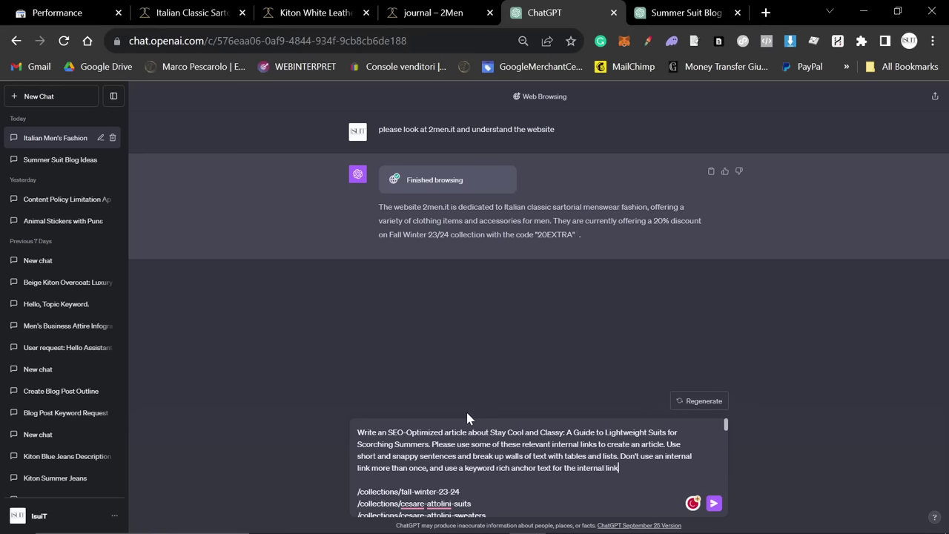
{"action": "key", "text": "Return"}
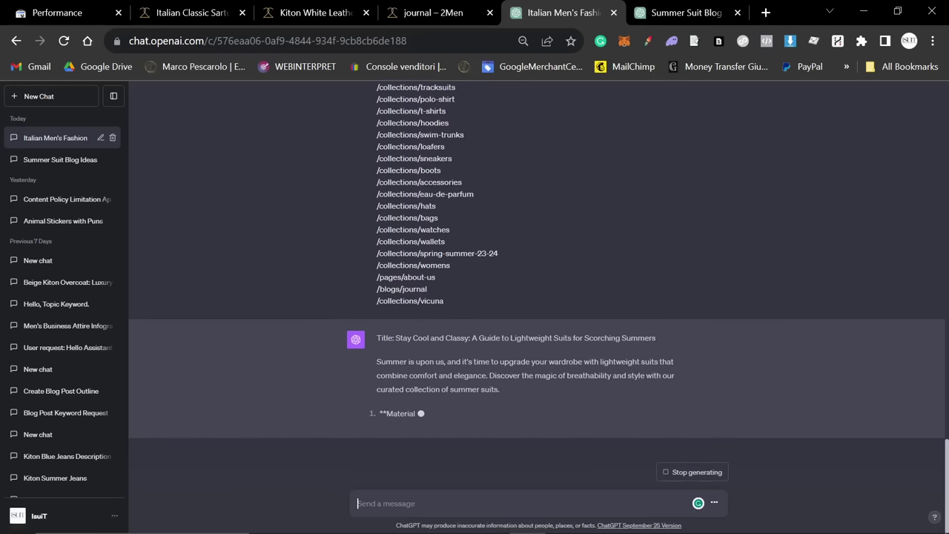
Stop the response and ask ChatGPT "Can you also use heading tags properly for an article", followed by "Just write in markdown".
{"action": "left_click", "coordinate": [691, 471]}
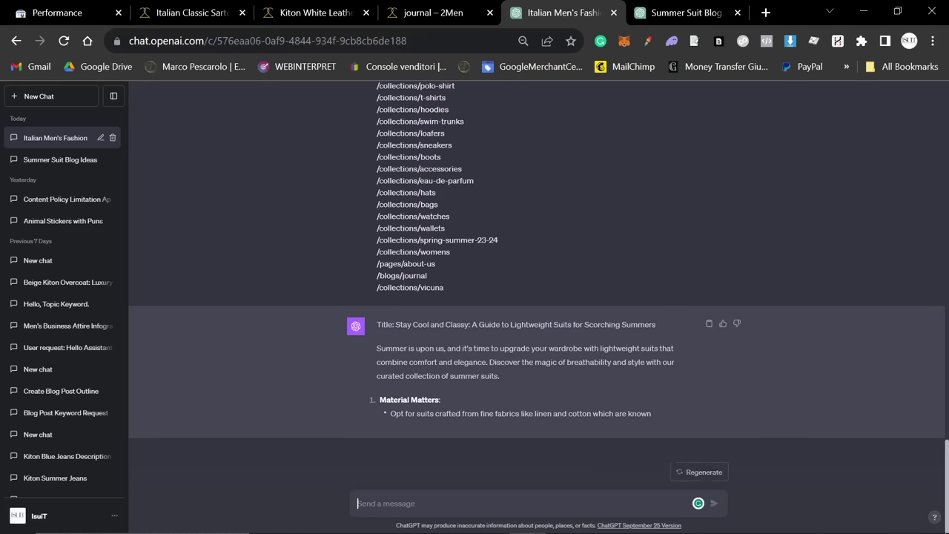
{"action": "left_click", "coordinate": [565, 491]}
{"action": "type", "text": "Can you also use headin"}
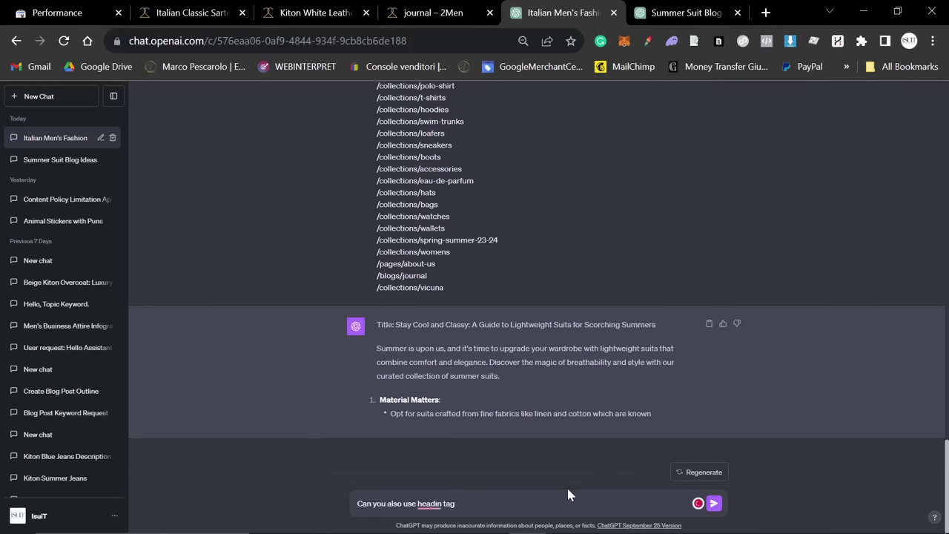
{"action": "type", "text": "g tags properly for an article"}
{"action": "key", "text": "Return"}
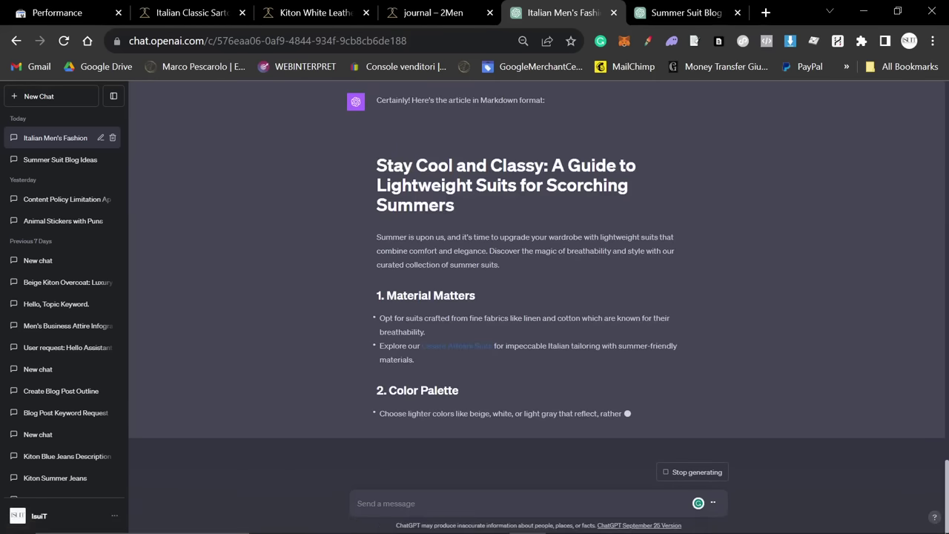
Review the submitted list of collection links and the follow-up prompts in the conversation.
{"action": "scroll", "coordinate": [457, 298], "scroll_direction": "up", "scroll_amount": 15}
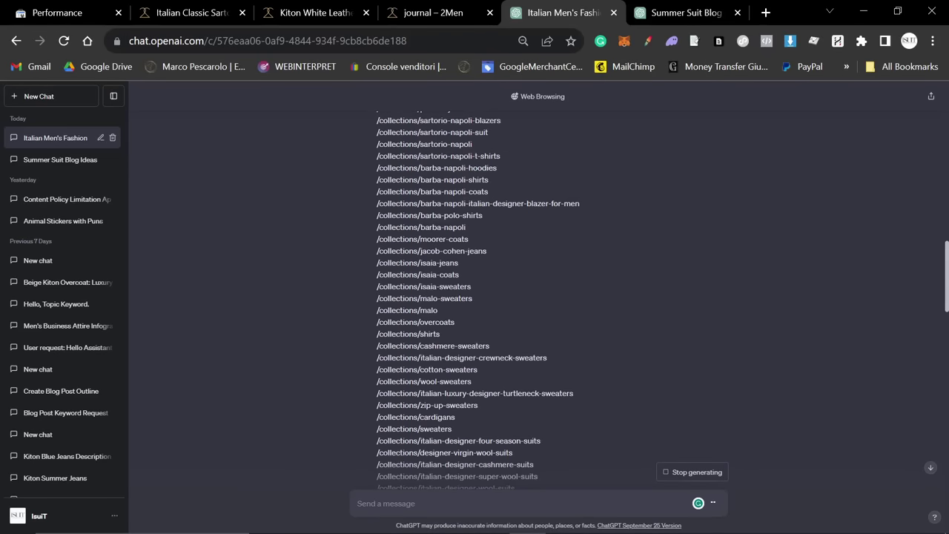
{"action": "scroll", "coordinate": [370, 208], "scroll_direction": "up", "scroll_amount": 10}
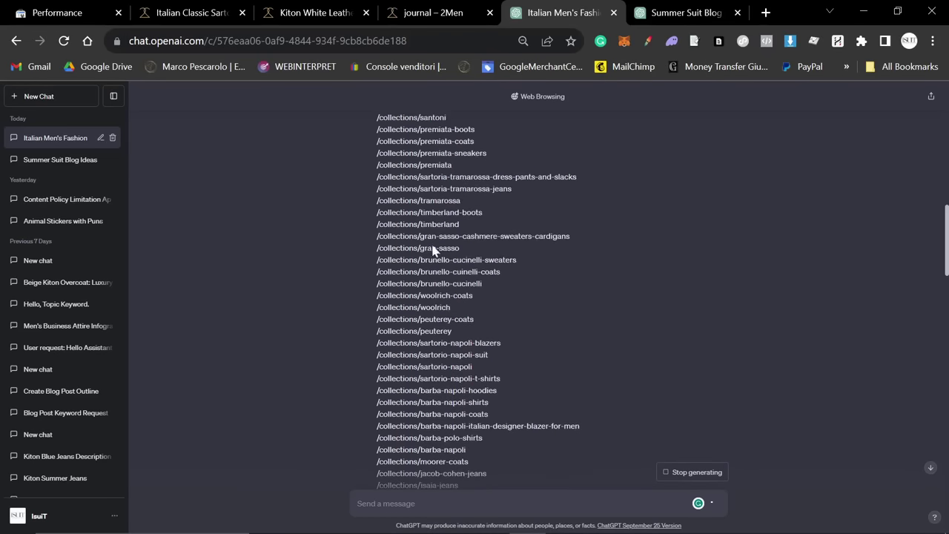
{"action": "scroll", "coordinate": [345, 234], "scroll_direction": "up", "scroll_amount": 3}
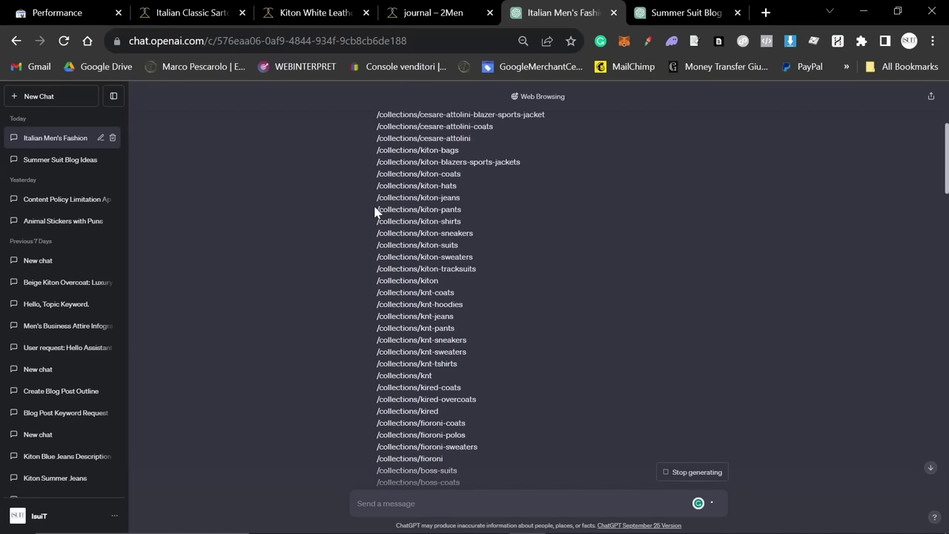
{"action": "scroll", "coordinate": [364, 238], "scroll_direction": "down", "scroll_amount": 15}
{"action": "scroll", "coordinate": [337, 212], "scroll_direction": "down", "scroll_amount": 15}
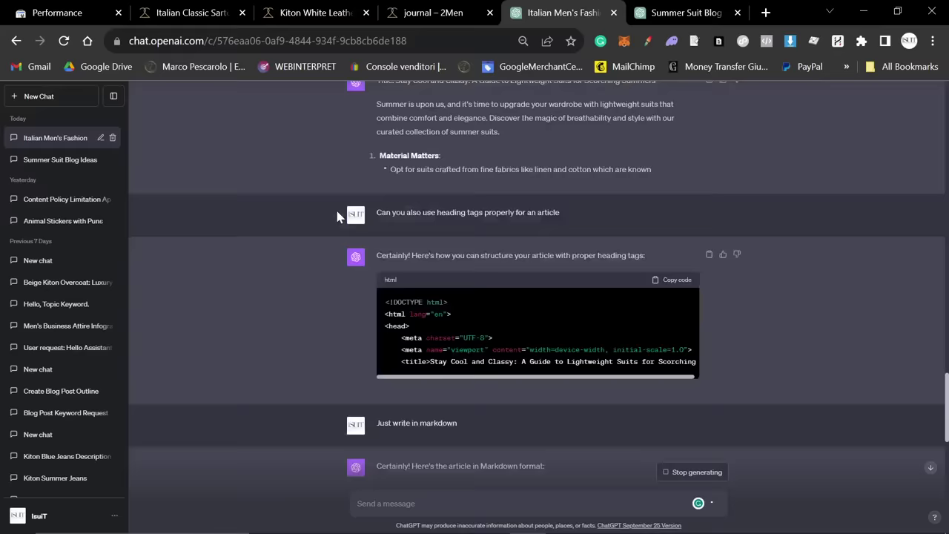
Switch to Google Search Console, open the unfiltered search results performance report for 2men.it and set its date range to the most recent date.
{"action": "key", "text": "ctrl+1"}
{"action": "left_click", "coordinate": [55, 284]}
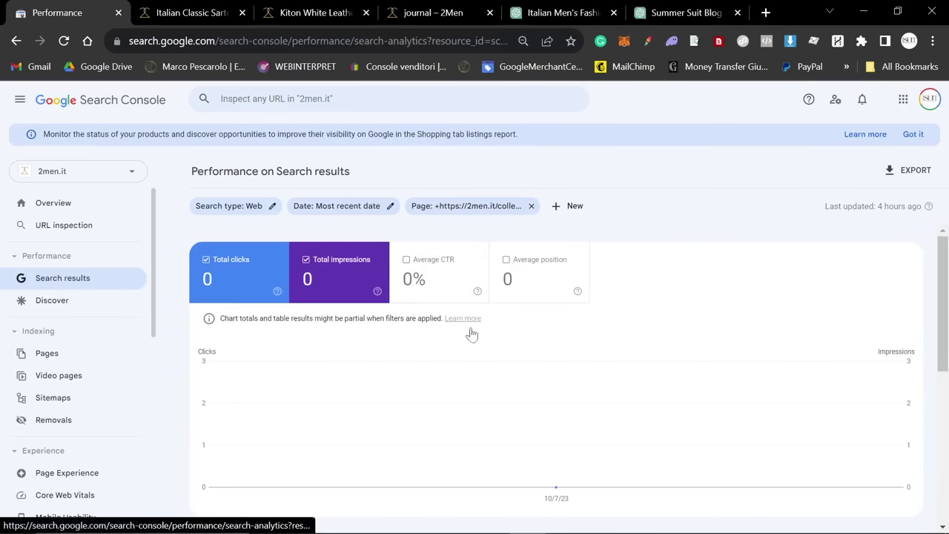
{"action": "left_click", "coordinate": [345, 210]}
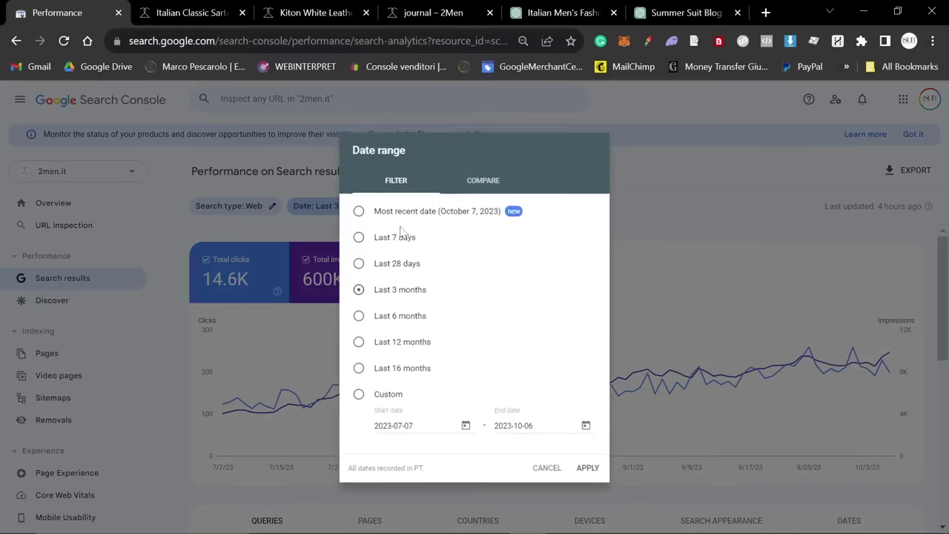
{"action": "left_click", "coordinate": [356, 208]}
{"action": "left_click", "coordinate": [590, 471]}
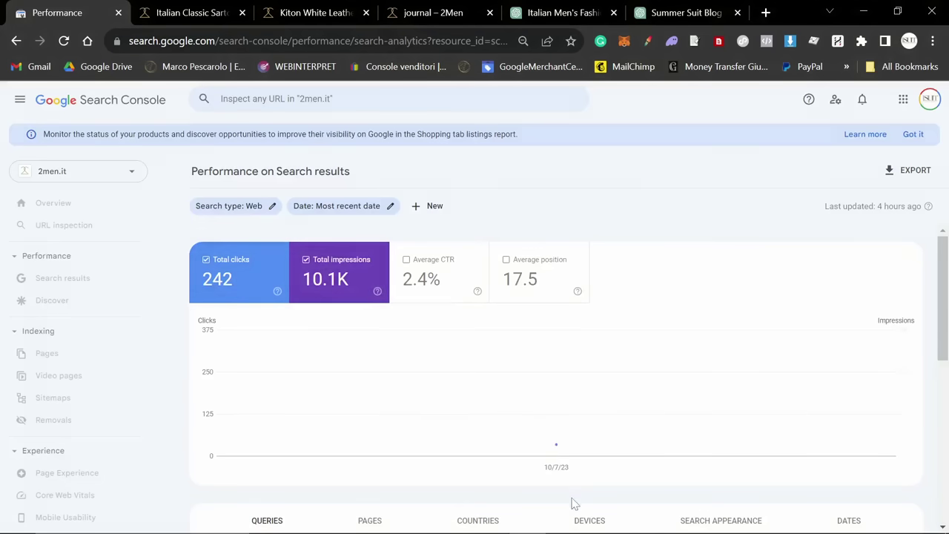
Sort the top queries by impressions and examine them for further article topics.
{"action": "scroll", "coordinate": [570, 368], "scroll_direction": "down", "scroll_amount": 4}
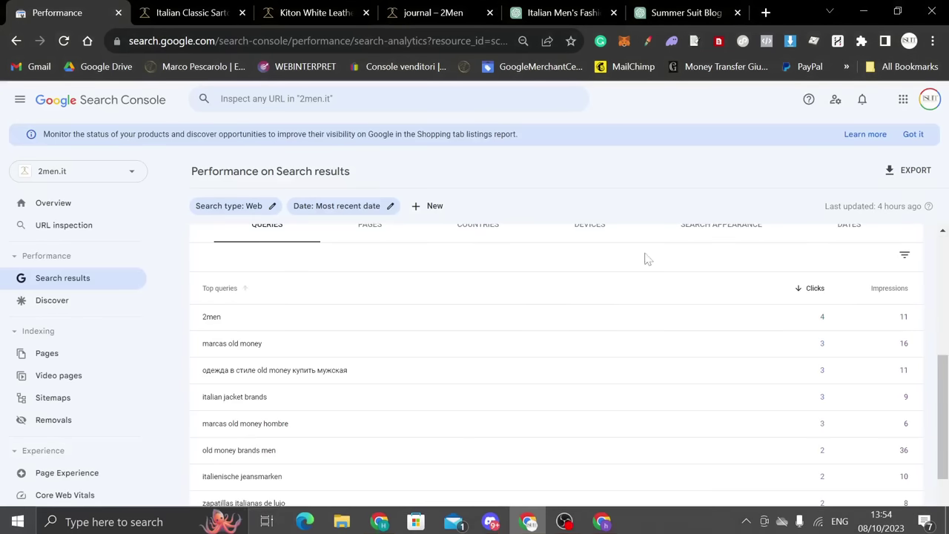
{"action": "left_click", "coordinate": [892, 289]}
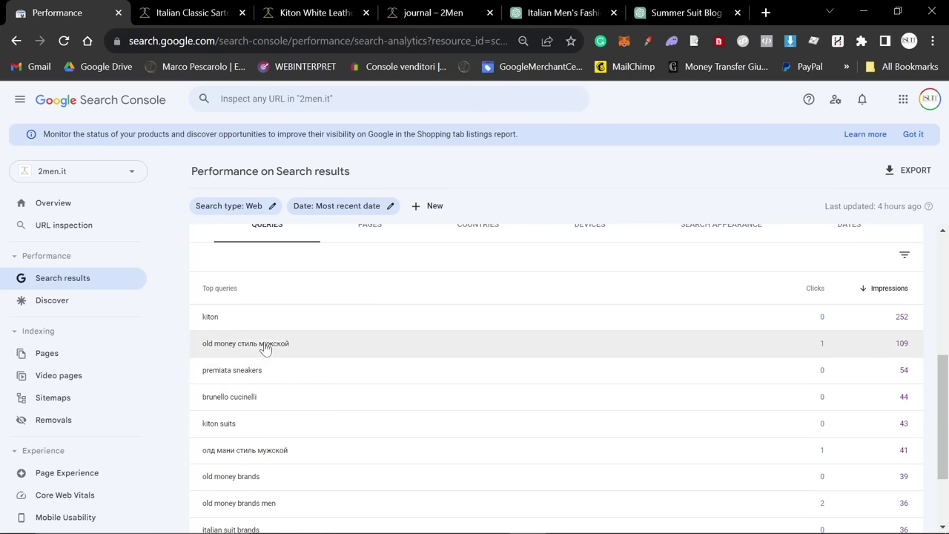
{"action": "scroll", "coordinate": [319, 338], "scroll_direction": "down", "scroll_amount": 2}
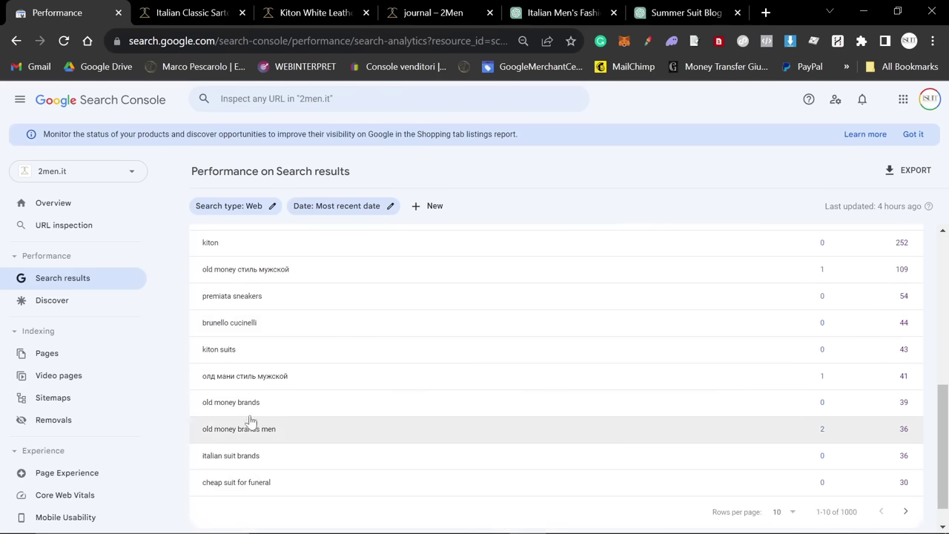
{"action": "scroll", "coordinate": [250, 415], "scroll_direction": "up", "scroll_amount": 2}
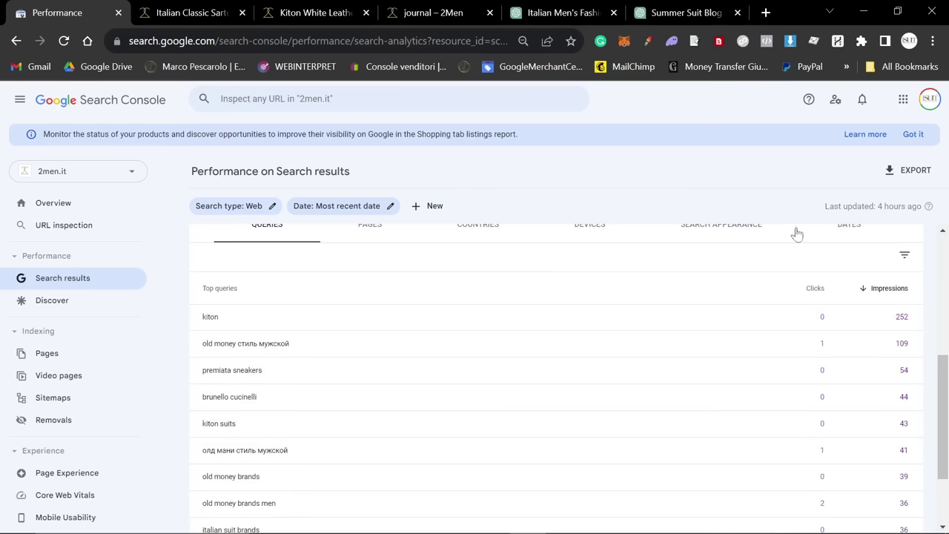
{"action": "scroll", "coordinate": [604, 337], "scroll_direction": "up", "scroll_amount": 1}
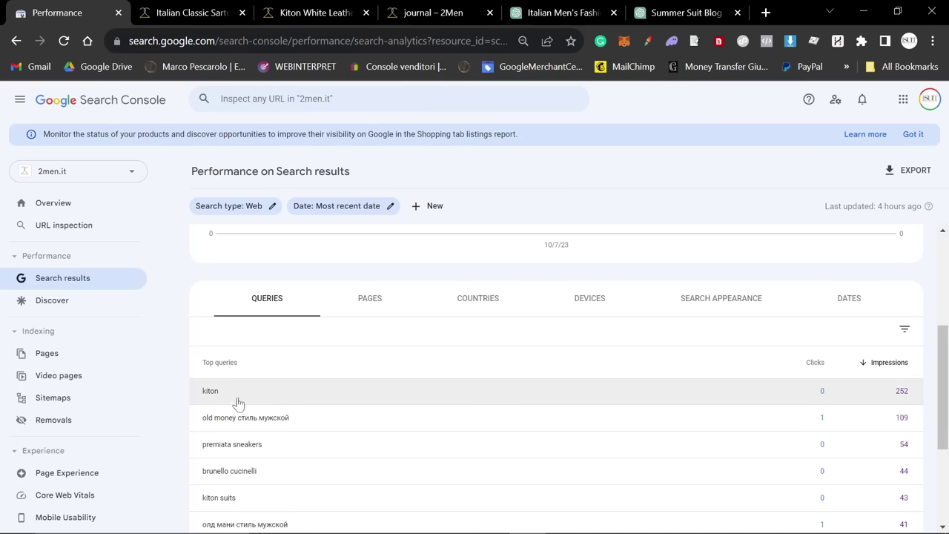
{"action": "scroll", "coordinate": [256, 415], "scroll_direction": "down", "scroll_amount": 1}
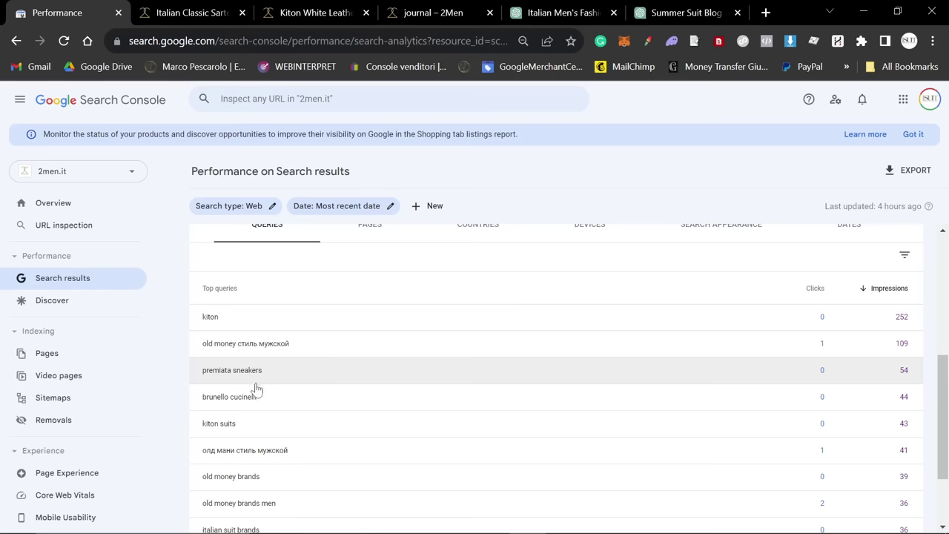
{"action": "scroll", "coordinate": [272, 382], "scroll_direction": "down", "scroll_amount": 2}
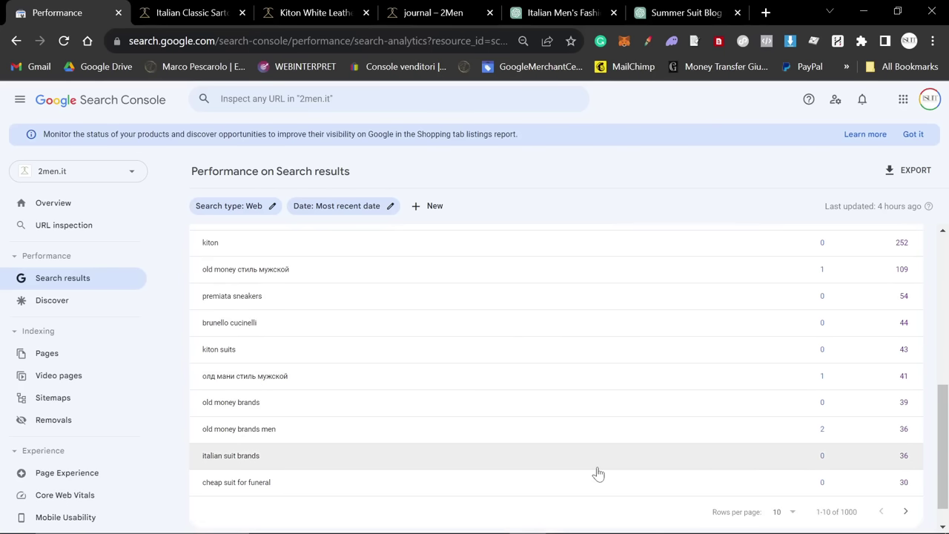
Increase the rows shown per page in the queries table and examine the queries by impressions for article topics.
{"action": "left_click", "coordinate": [784, 510]}
{"action": "left_click", "coordinate": [778, 479]}
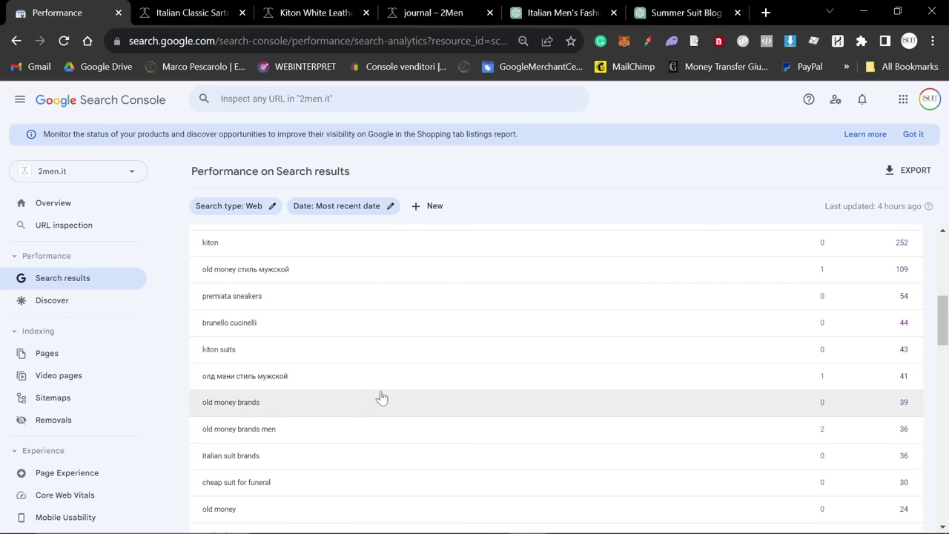
{"action": "scroll", "coordinate": [381, 396], "scroll_direction": "down", "scroll_amount": 4}
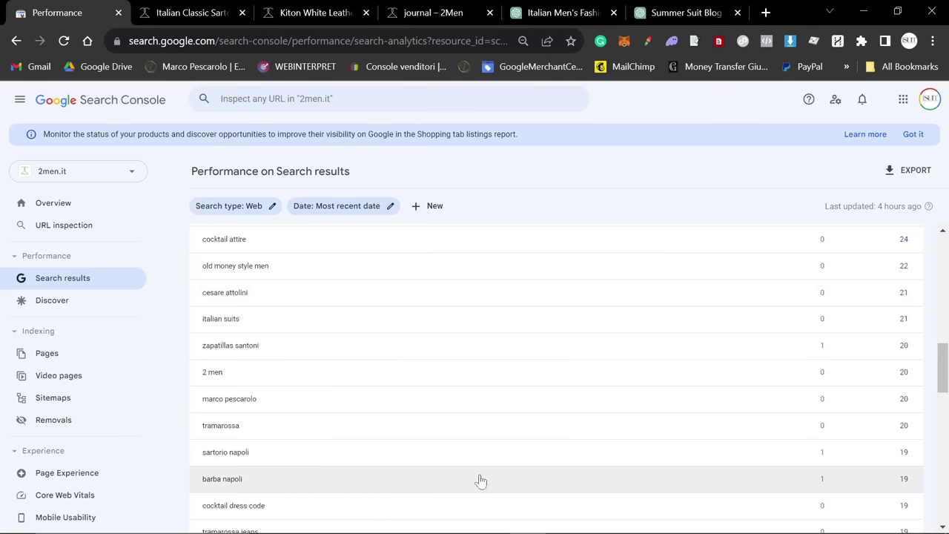
{"action": "scroll", "coordinate": [445, 475], "scroll_direction": "down", "scroll_amount": 1}
{"action": "scroll", "coordinate": [367, 464], "scroll_direction": "down", "scroll_amount": 2}
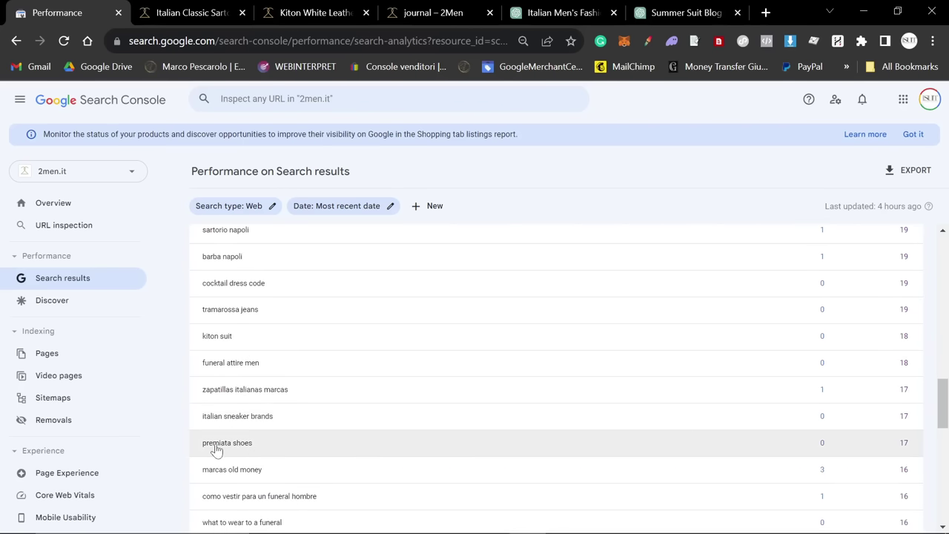
{"action": "scroll", "coordinate": [274, 445], "scroll_direction": "down", "scroll_amount": 1}
{"action": "scroll", "coordinate": [275, 446], "scroll_direction": "down", "scroll_amount": 2}
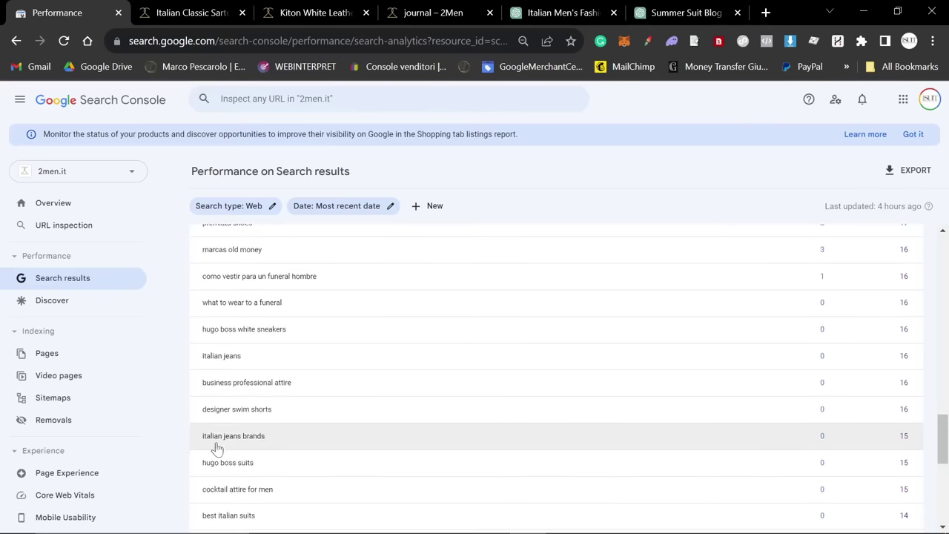
{"action": "scroll", "coordinate": [356, 386], "scroll_direction": "up", "scroll_amount": 1}
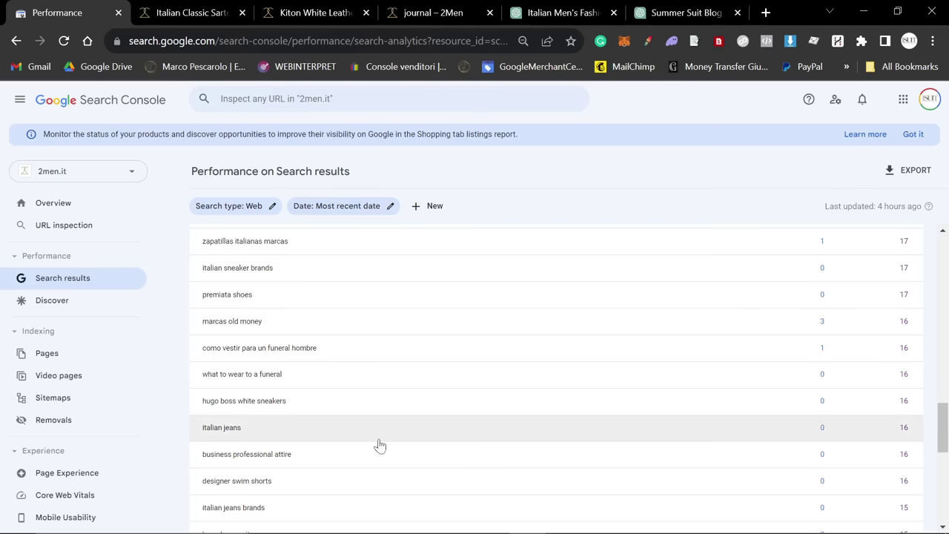
{"action": "scroll", "coordinate": [479, 362], "scroll_direction": "up", "scroll_amount": 15}
{"action": "scroll", "coordinate": [384, 305], "scroll_direction": "down", "scroll_amount": 1}
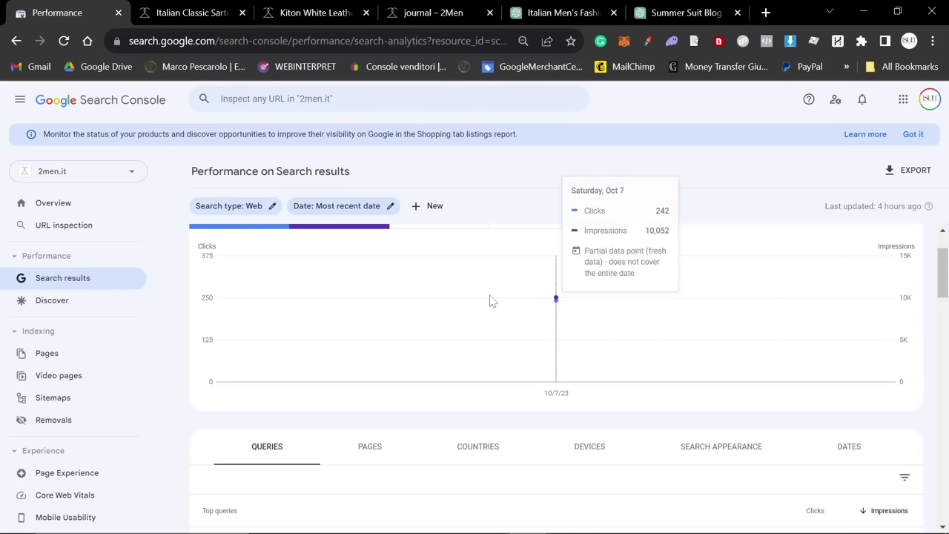
{"action": "scroll", "coordinate": [536, 354], "scroll_direction": "up", "scroll_amount": 1}
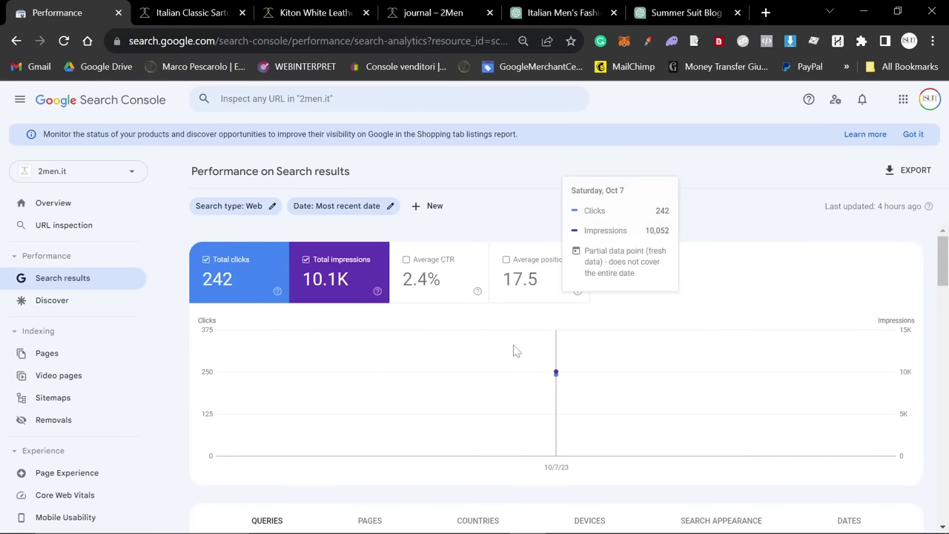
Search Google in a new tab for "etranslate shopify app" and open the Shopify App Store listing of ETranslate: Language Translate.
{"action": "left_click", "coordinate": [765, 13]}
{"action": "type", "text": "etr"}
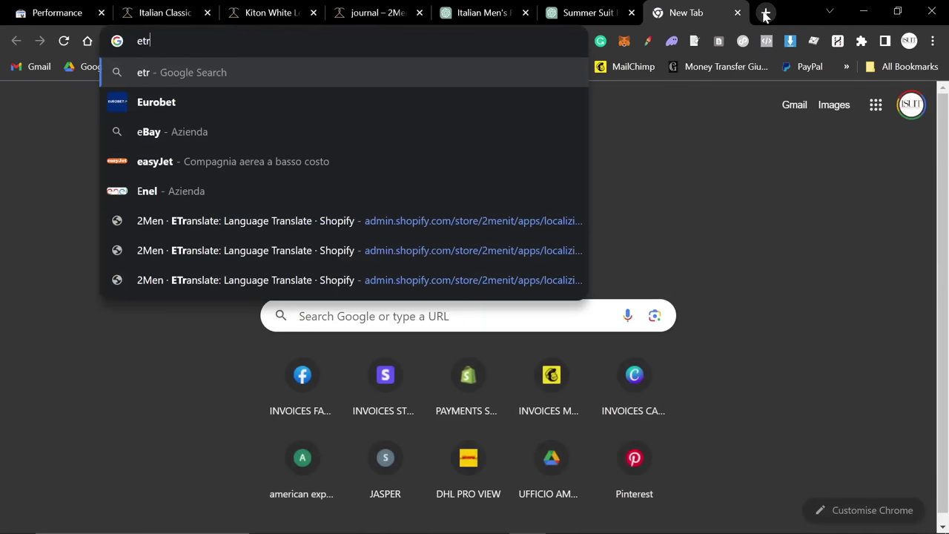
{"action": "type", "text": "anslate shop"}
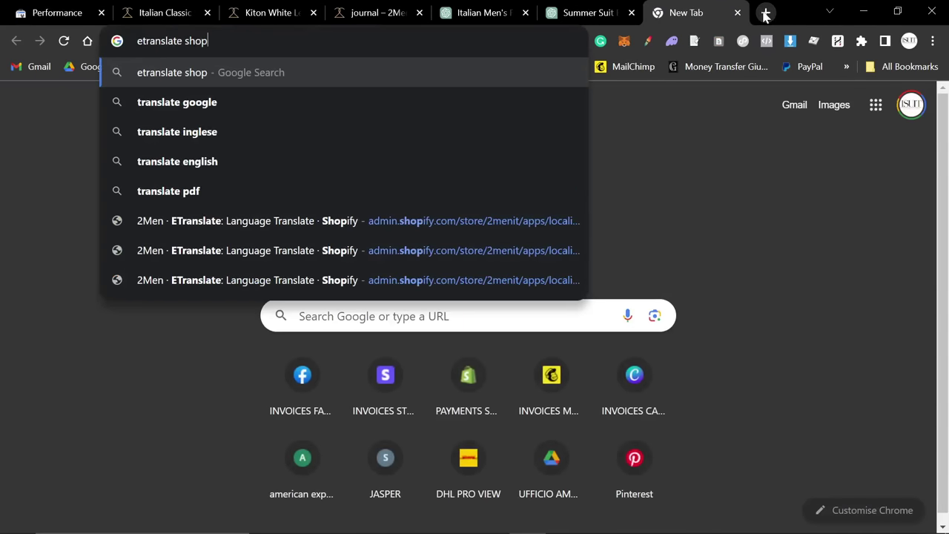
{"action": "type", "text": "ify app"}
{"action": "key", "text": "Return"}
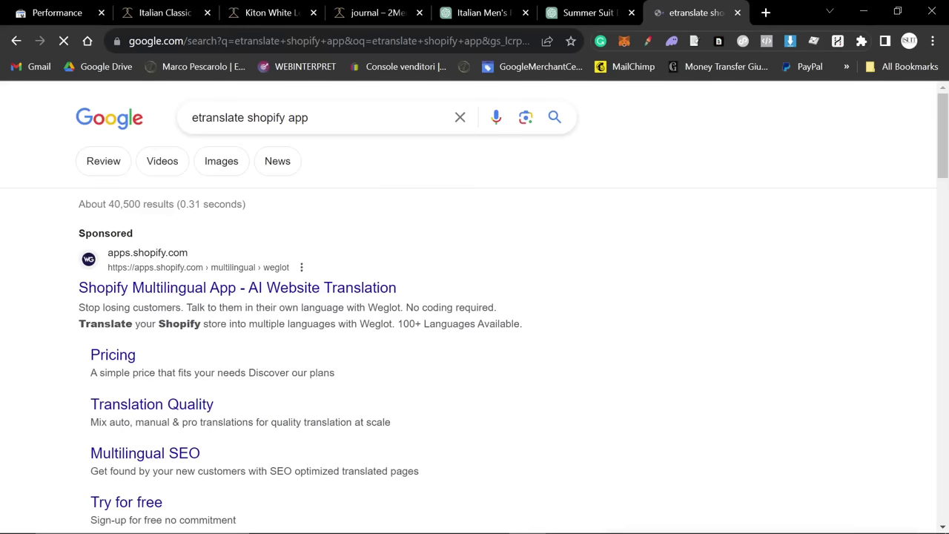
{"action": "scroll", "coordinate": [215, 351], "scroll_direction": "down", "scroll_amount": 5}
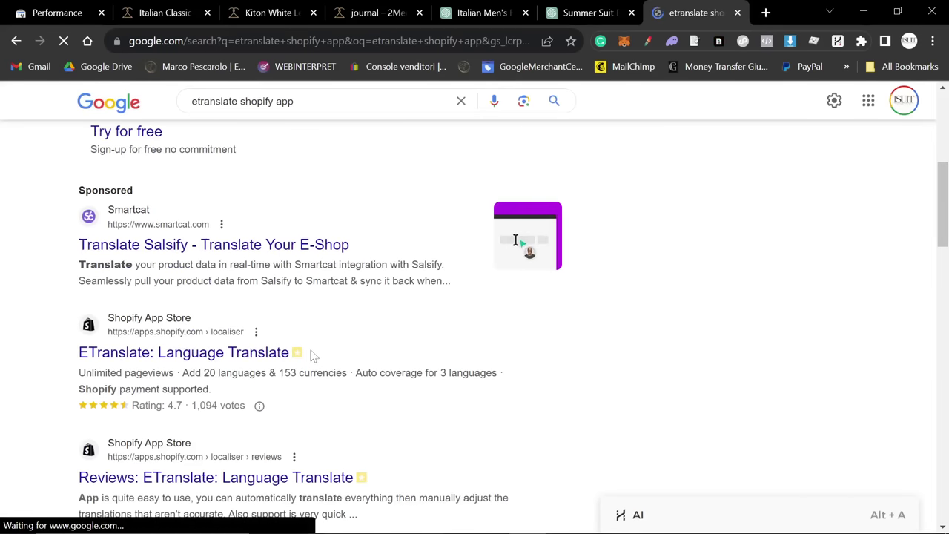
{"action": "scroll", "coordinate": [252, 407], "scroll_direction": "down", "scroll_amount": 2}
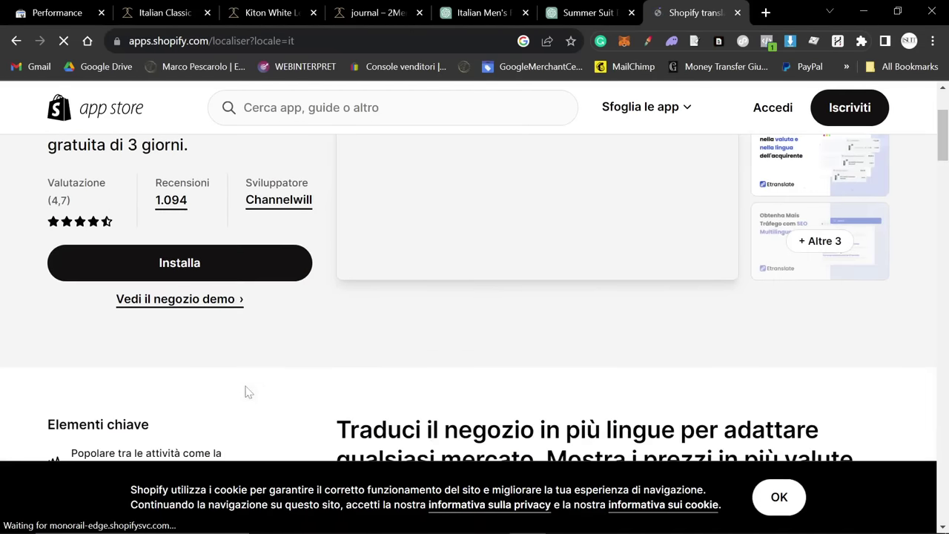
Review the pricing plans and the overview on the ETranslate app listing.
{"action": "scroll", "coordinate": [248, 392], "scroll_direction": "down", "scroll_amount": 15}
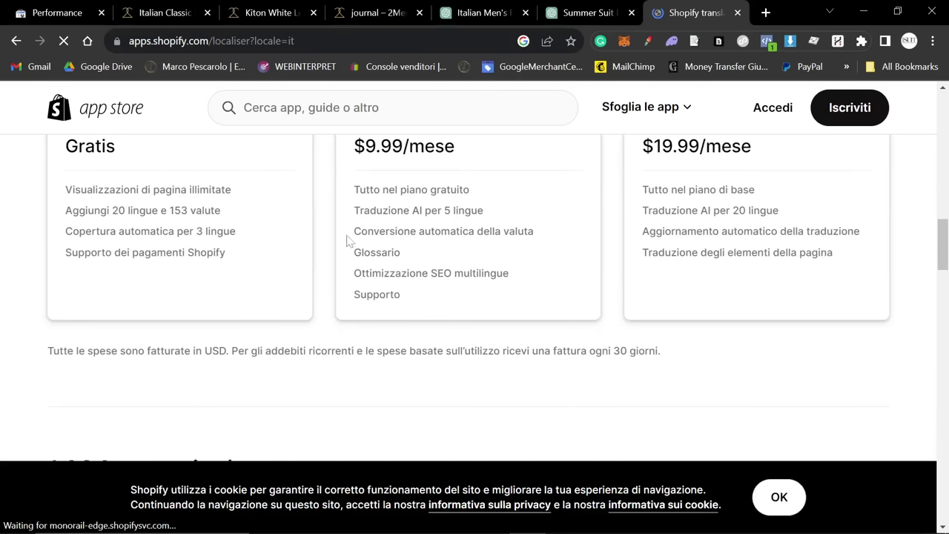
{"action": "scroll", "coordinate": [348, 241], "scroll_direction": "up", "scroll_amount": 2}
{"action": "left_click_drag", "start_coordinate": [615, 275], "coordinate": [848, 413]}
{"action": "left_click_drag", "start_coordinate": [763, 364], "coordinate": [597, 267]}
{"action": "scroll", "coordinate": [568, 277], "scroll_direction": "up", "scroll_amount": 12}
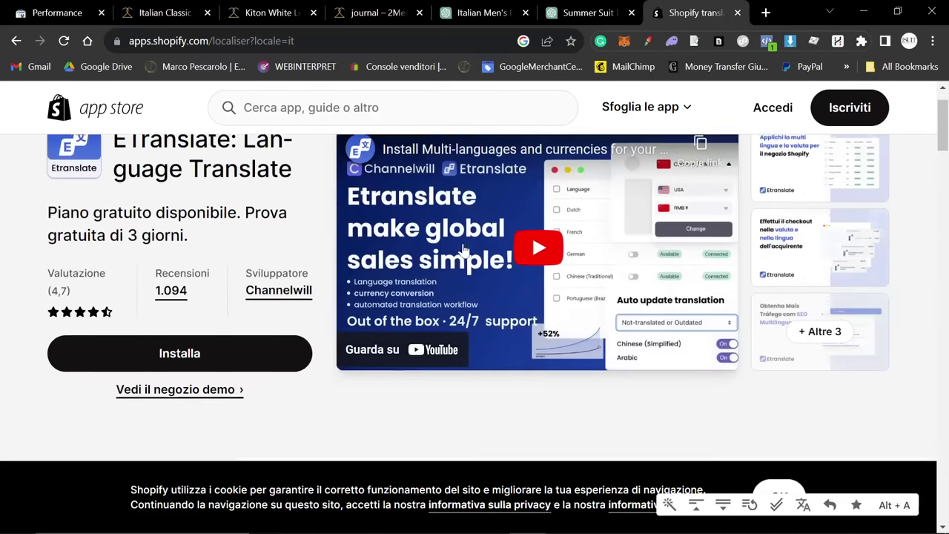
{"action": "scroll", "coordinate": [463, 251], "scroll_direction": "up", "scroll_amount": 1}
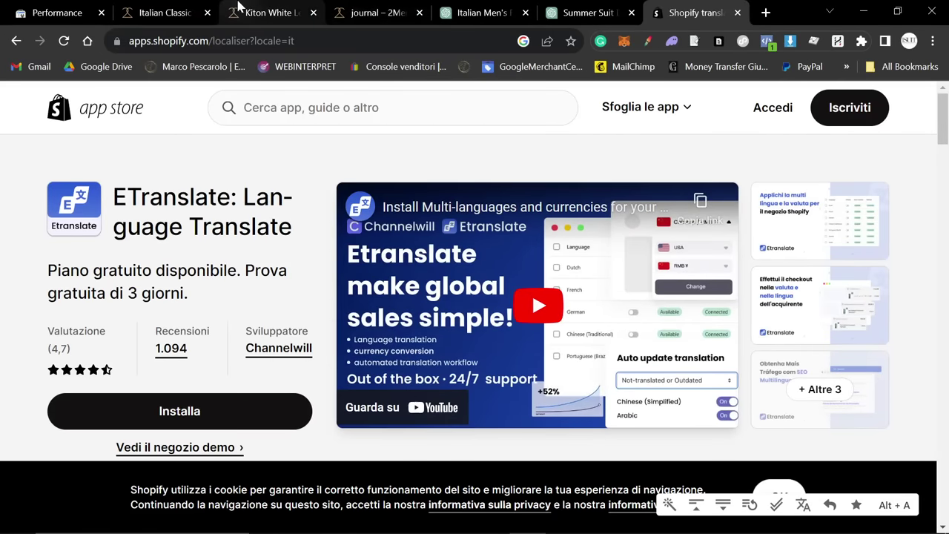
Switch to the Italian Men's Fashion chat and ask ChatGPT to expand each section and include all brands in a key takeaway table at the top.
{"action": "left_click", "coordinate": [92, 8]}
{"action": "key", "text": "ctrl+5"}
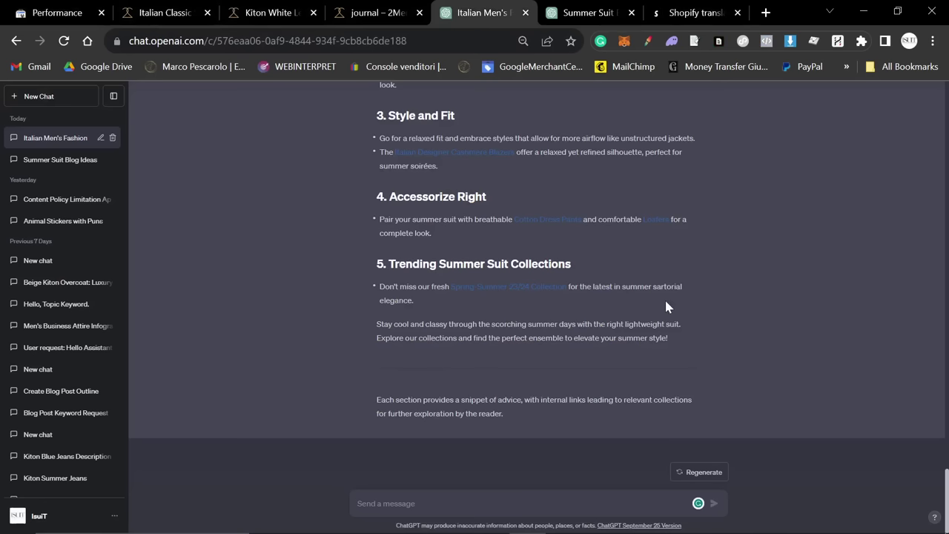
{"action": "left_click", "coordinate": [483, 491]}
{"action": "type", "text": "Can yo"}
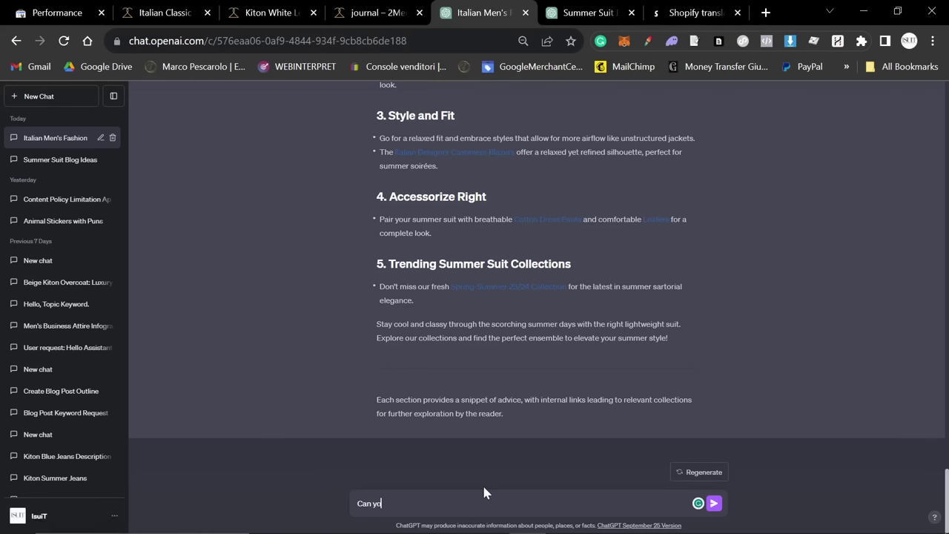
{"action": "type", "text": "u expand on each section and also include all of the brands in a table at the top"}
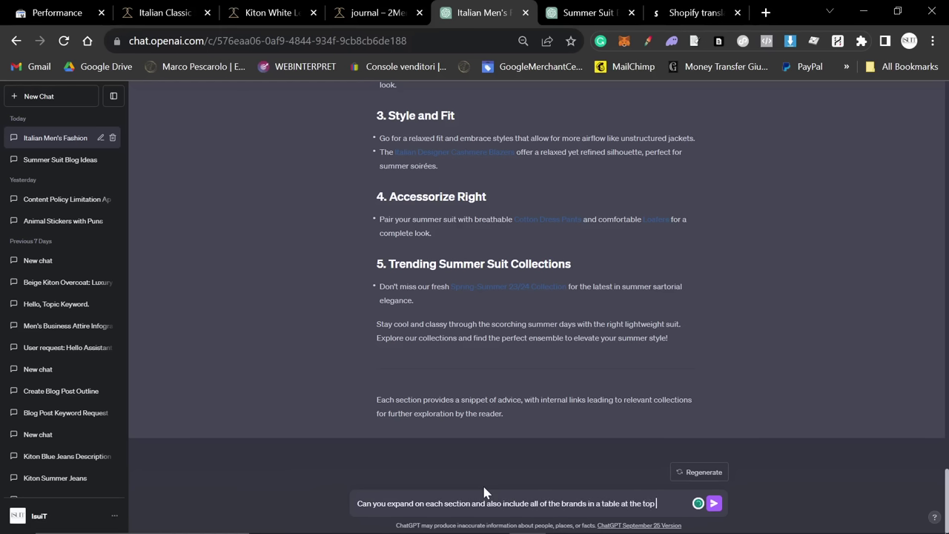
{"action": "type", "text": "uld be a key"}
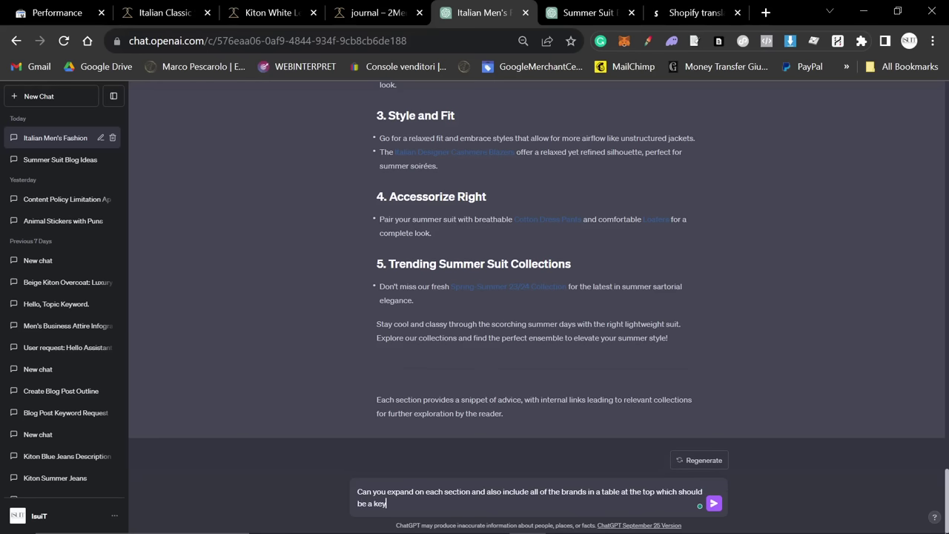
{"action": "type", "text": " takeaway table"}
{"action": "key", "text": "Return"}
{"action": "scroll", "coordinate": [524, 292], "scroll_direction": "up", "scroll_amount": 6}
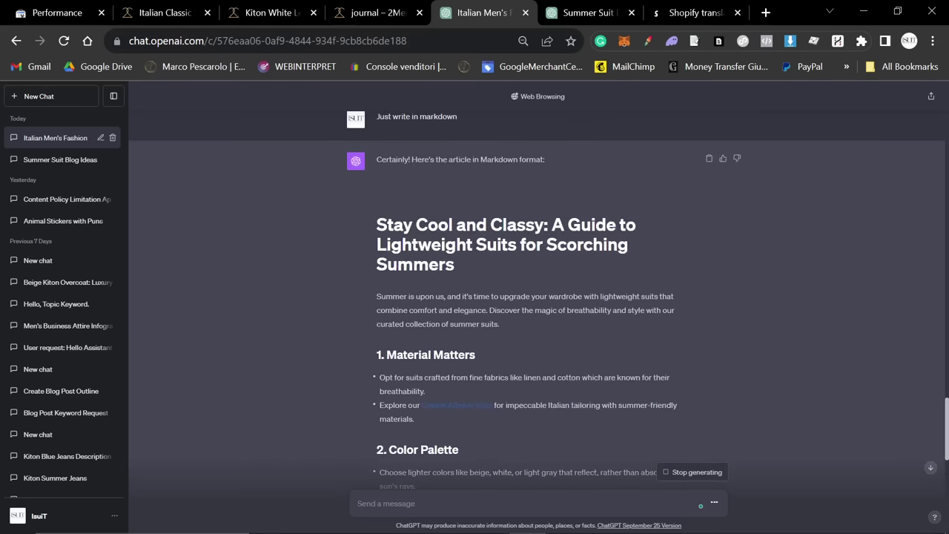
{"action": "scroll", "coordinate": [525, 292], "scroll_direction": "down", "scroll_amount": 8}
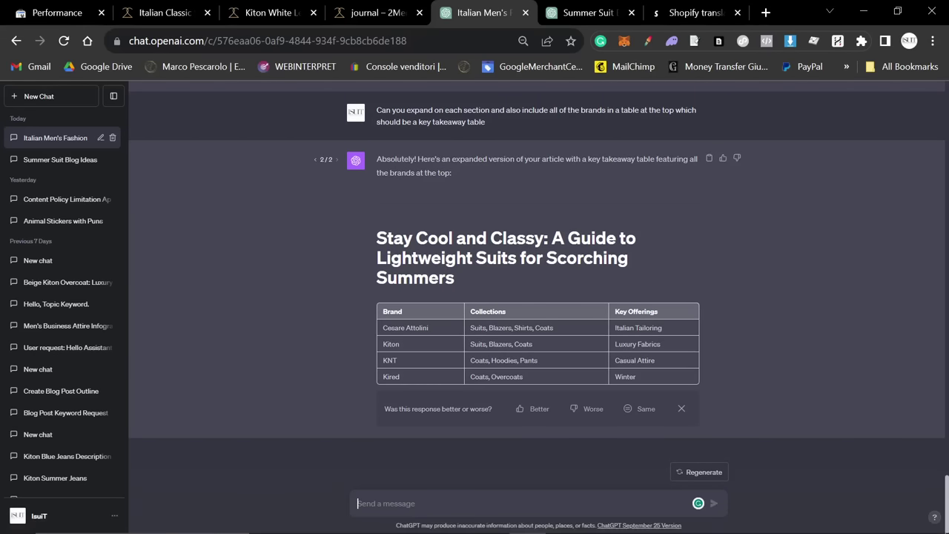
Ask ChatGPT "can you link the brand in the first column, and then don't use that internal link again".
{"action": "type", "text": "can you link the brand in the first column, and then don't use that internal link a"}
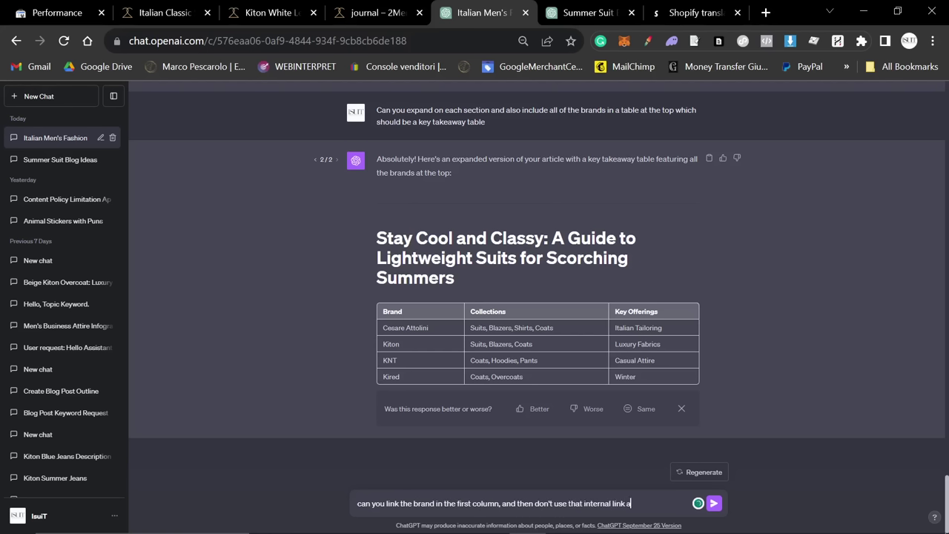
{"action": "type", "text": "gain"}
{"action": "key", "text": "Return"}
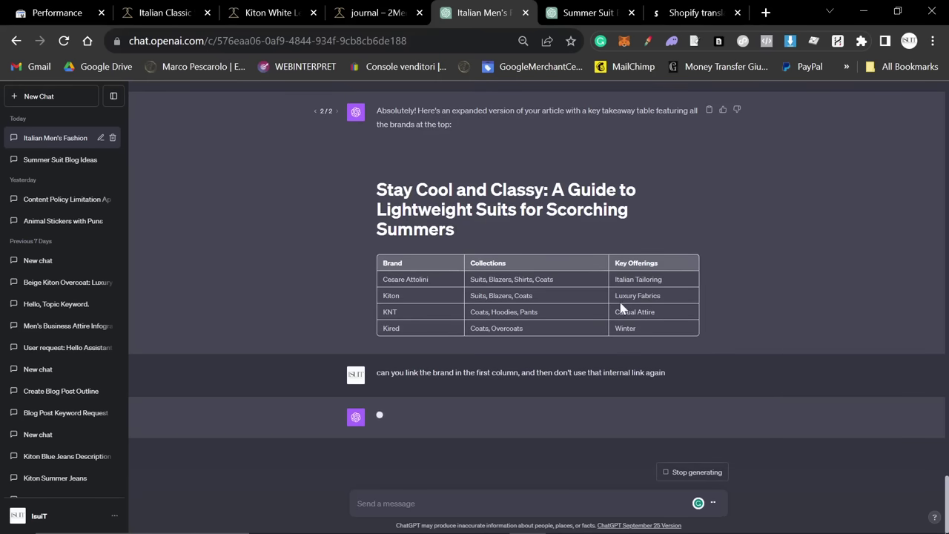
{"action": "scroll", "coordinate": [610, 309], "scroll_direction": "up", "scroll_amount": 10}
{"action": "scroll", "coordinate": [607, 316], "scroll_direction": "down", "scroll_amount": 5}
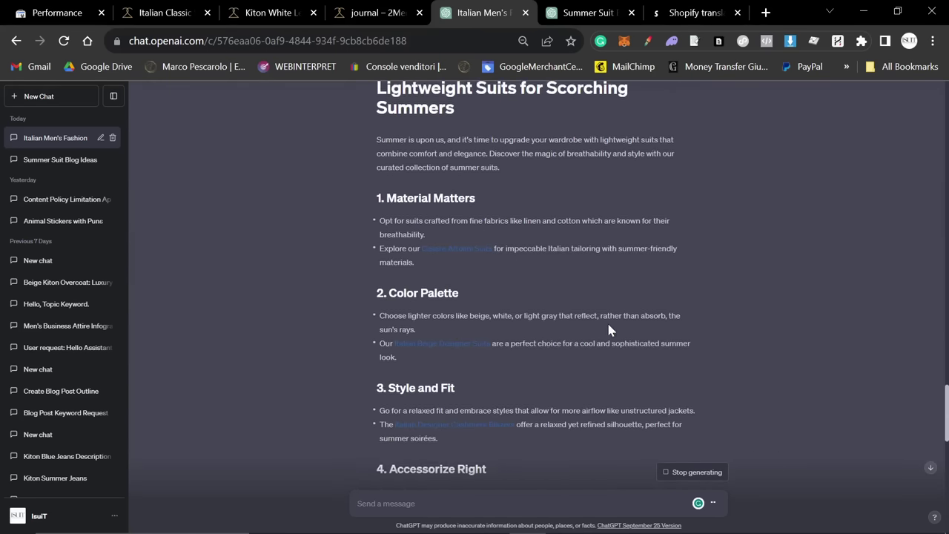
{"action": "scroll", "coordinate": [606, 321], "scroll_direction": "down", "scroll_amount": 10}
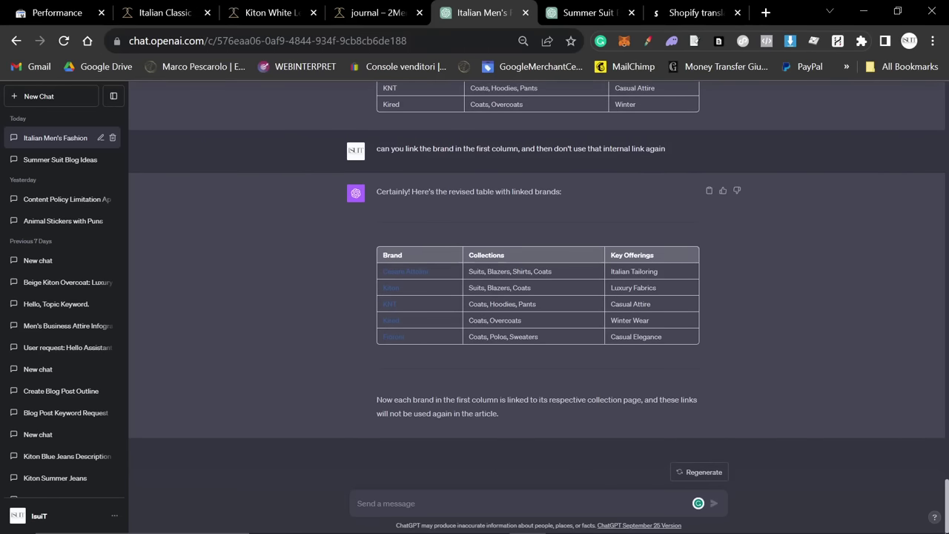
Submit the prompt "Now please use this table to write the entire article" to ChatGPT.
{"action": "type", "text": "Now pleae"}
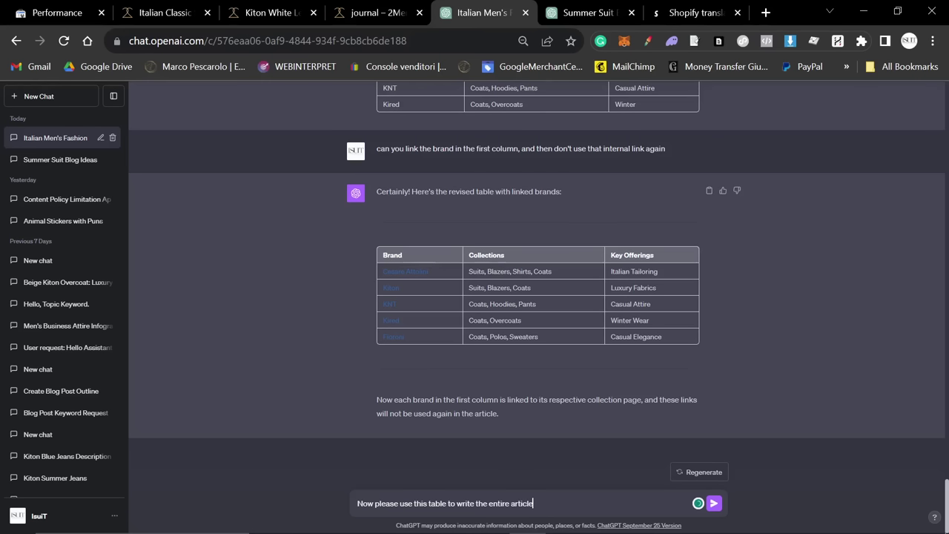
{"action": "key", "text": "Return"}
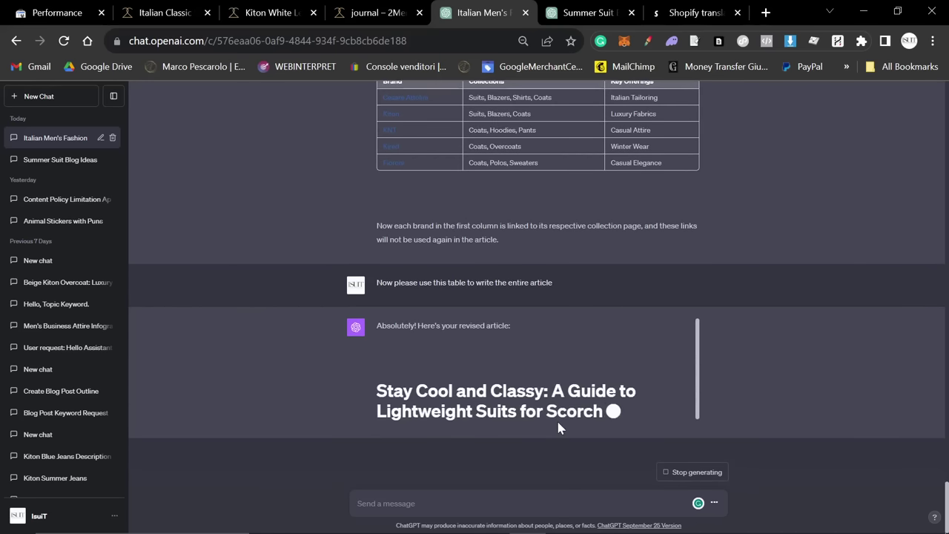
{"action": "scroll", "coordinate": [561, 481], "scroll_direction": "up", "scroll_amount": 1}
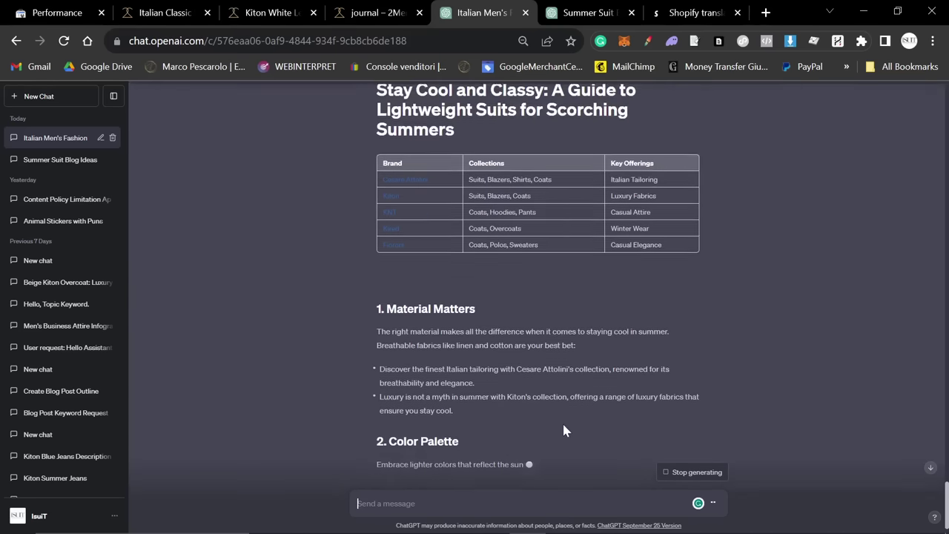
{"action": "scroll", "coordinate": [413, 289], "scroll_direction": "up", "scroll_amount": 1}
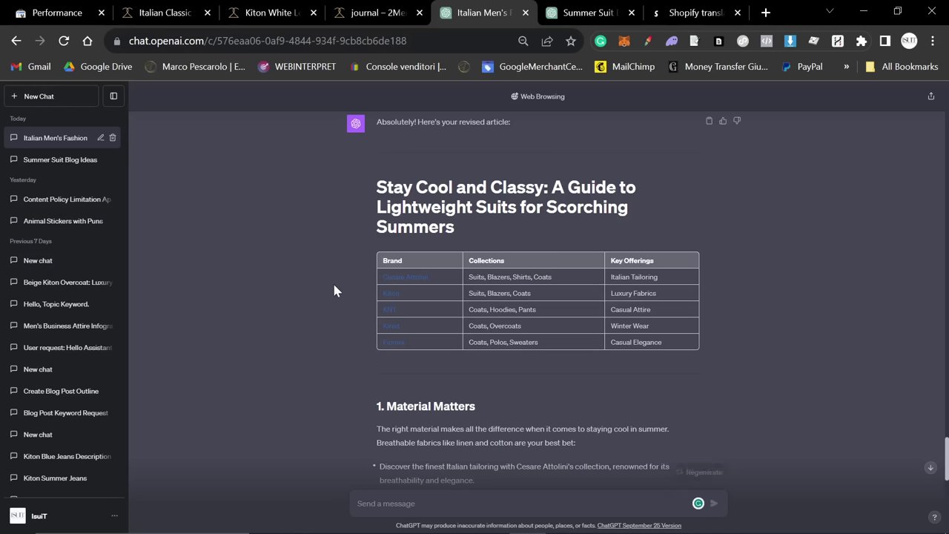
Review the revised article's brand table and sections, and select its text from the closing paragraph up to the opening line.
{"action": "scroll", "coordinate": [342, 256], "scroll_direction": "down", "scroll_amount": 2}
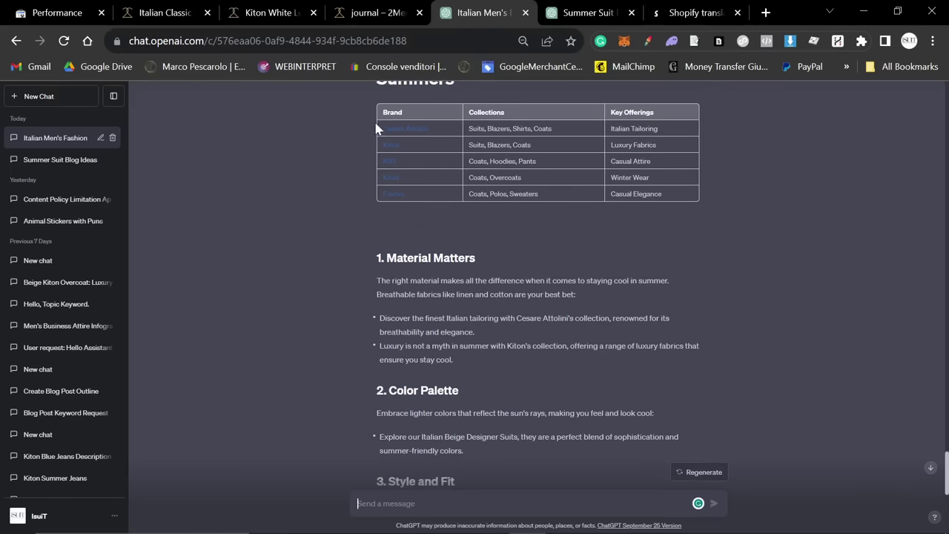
{"action": "scroll", "coordinate": [375, 129], "scroll_direction": "down", "scroll_amount": 3}
{"action": "scroll", "coordinate": [363, 267], "scroll_direction": "up", "scroll_amount": 3}
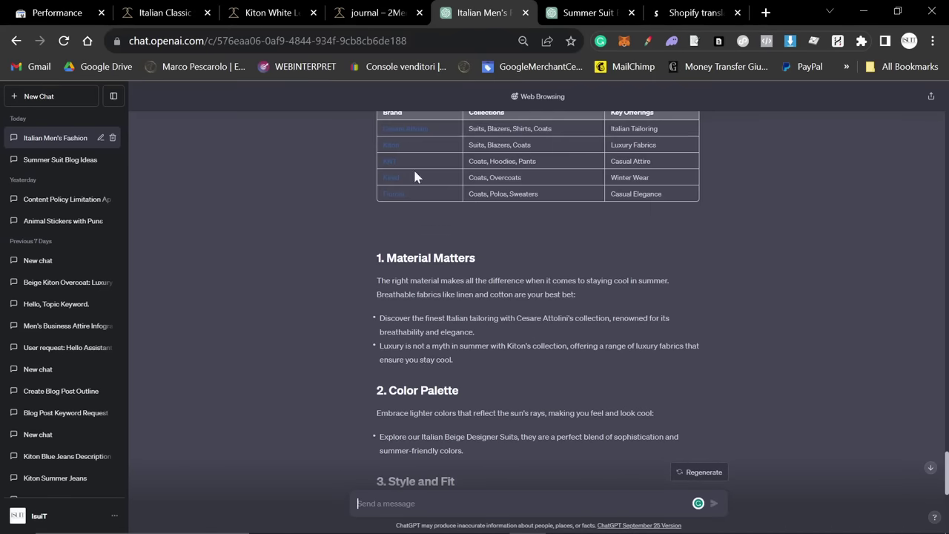
{"action": "scroll", "coordinate": [423, 202], "scroll_direction": "down", "scroll_amount": 5}
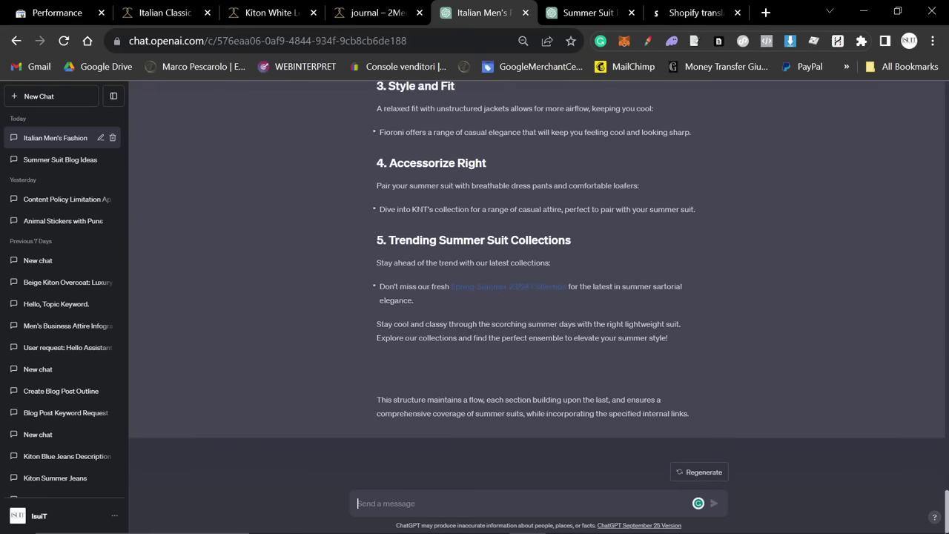
{"action": "scroll", "coordinate": [600, 283], "scroll_direction": "up", "scroll_amount": 5}
{"action": "scroll", "coordinate": [601, 283], "scroll_direction": "down", "scroll_amount": 3}
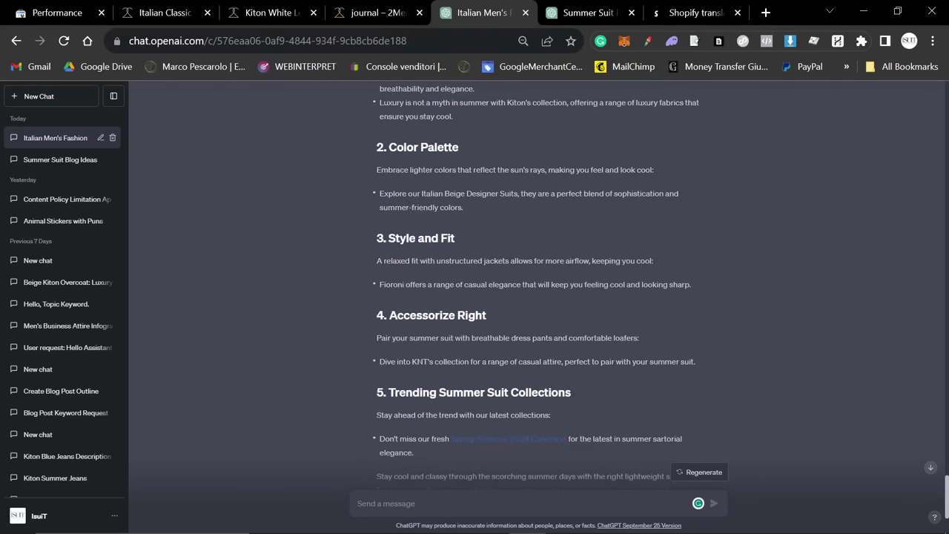
{"action": "scroll", "coordinate": [501, 295], "scroll_direction": "down", "scroll_amount": 1}
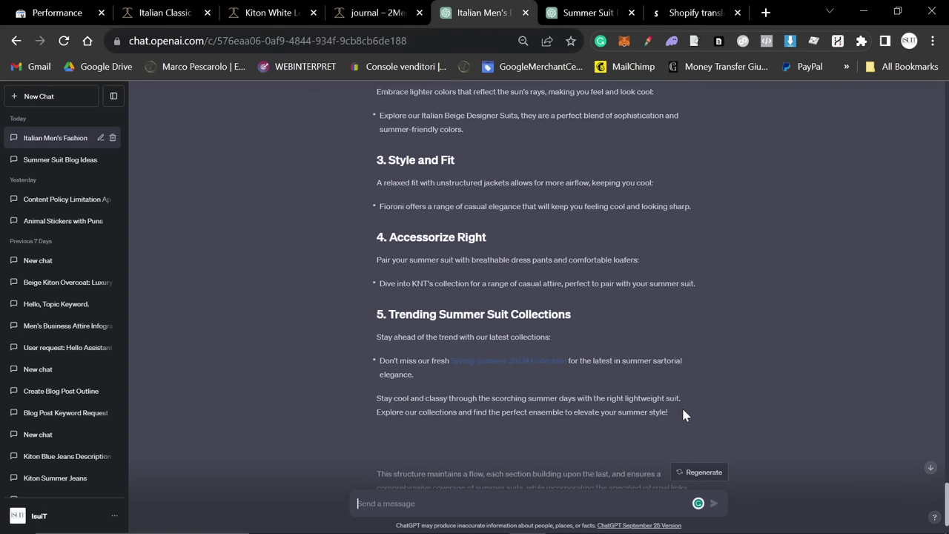
{"action": "left_click_drag", "start_coordinate": [680, 421], "coordinate": [360, 205]}
{"action": "scroll", "coordinate": [362, 202], "scroll_direction": "up", "scroll_amount": 4}
{"action": "scroll", "coordinate": [360, 205], "scroll_direction": "up", "scroll_amount": 1}
{"action": "scroll", "coordinate": [776, 216], "scroll_direction": "up", "scroll_amount": 3}
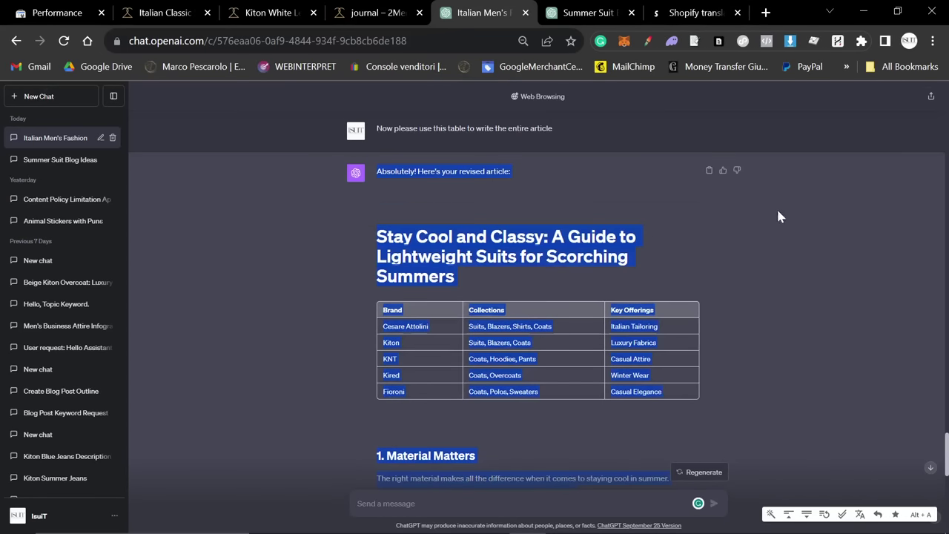
Copy the revised article and start a new GPT-4 chat using DALL-E 3.
{"action": "left_click", "coordinate": [718, 175]}
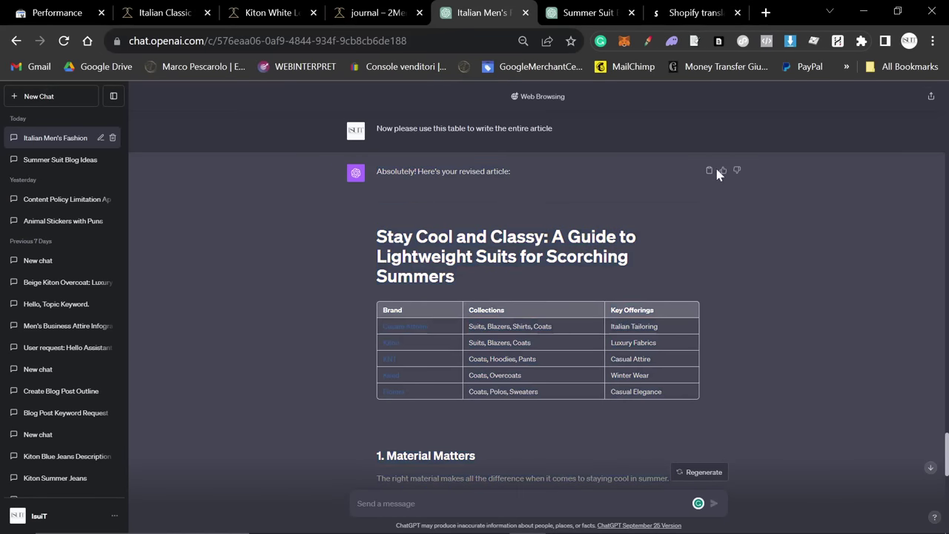
{"action": "left_click", "coordinate": [64, 96]}
{"action": "mouse_move", "coordinate": [593, 112]}
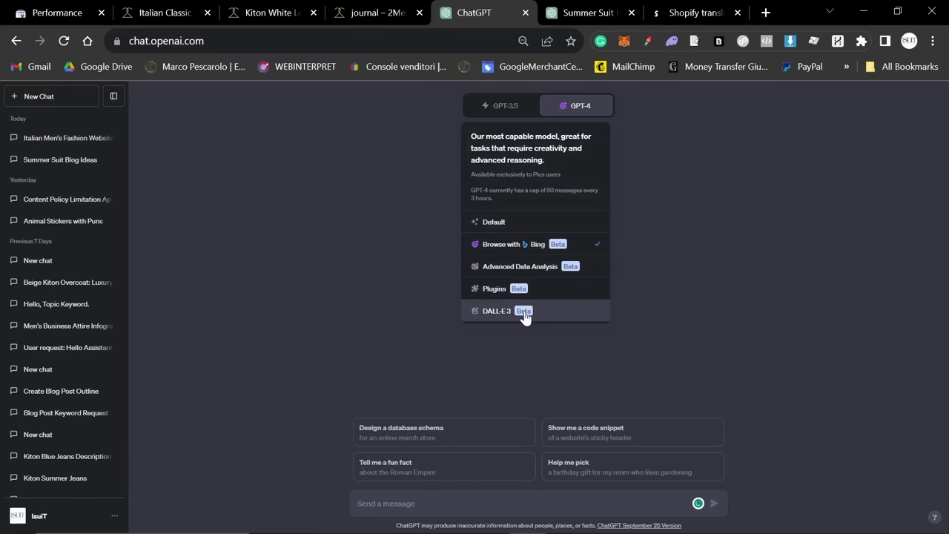
{"action": "left_click", "coordinate": [497, 309]}
Ask ChatGPT "Can you create some infographics that fit with this article", with the copied article pasted below the question.
{"action": "type", "text": "Can you create some infographics that fit with th"}
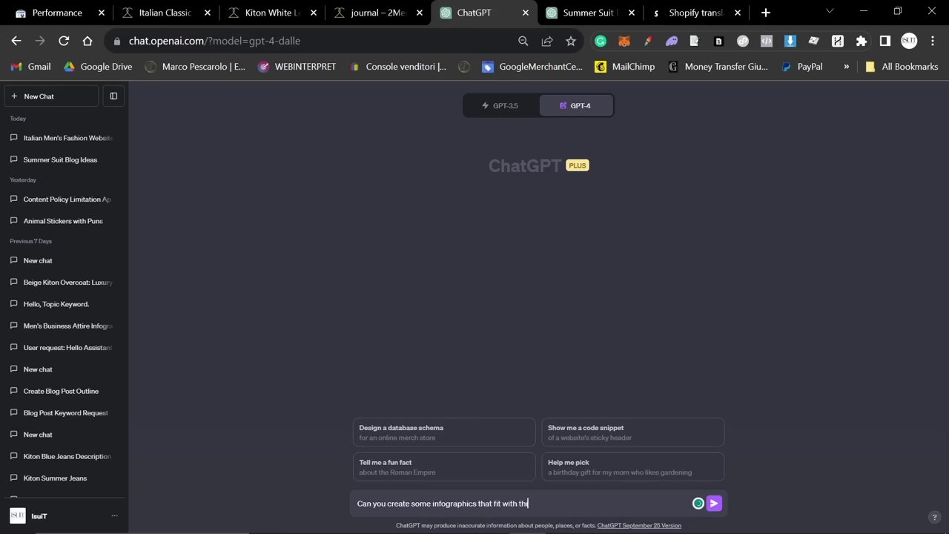
{"action": "type", "text": "is article"}
{"action": "key", "text": "shift+Return"}
{"action": "key", "text": "ctrl+v"}
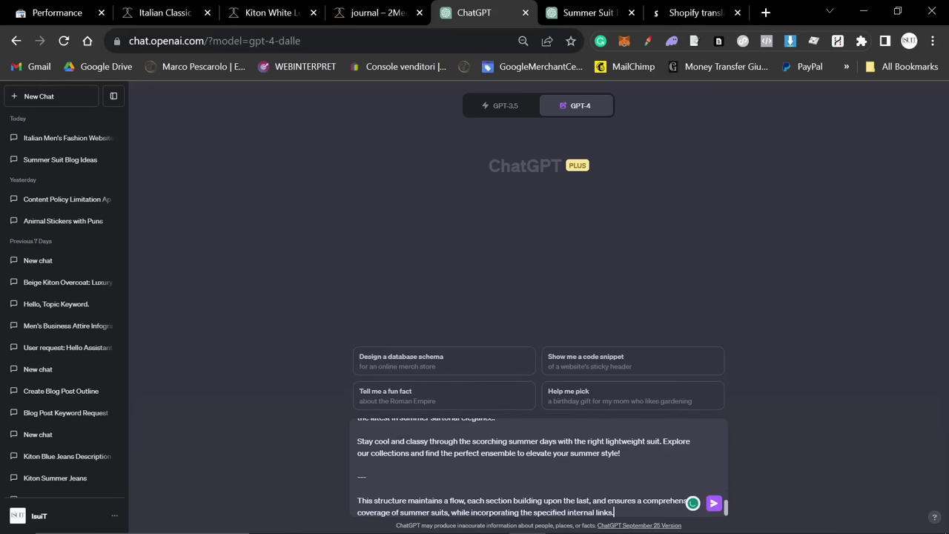
{"action": "key", "text": "Return"}
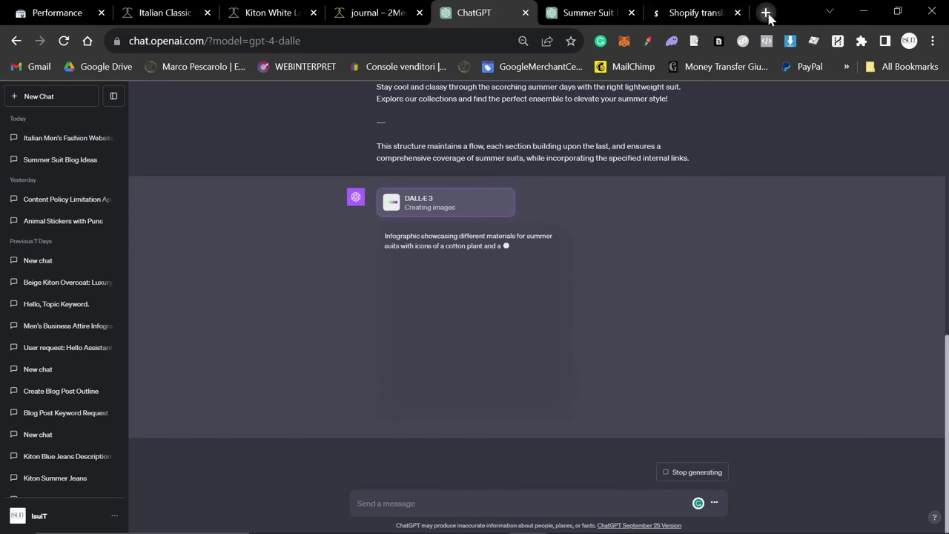
Search Google for "hura collection embedder" in a new browser tab and open its Shopify App Store listing.
{"action": "left_click", "coordinate": [767, 12]}
{"action": "type", "text": "hura collectio"}
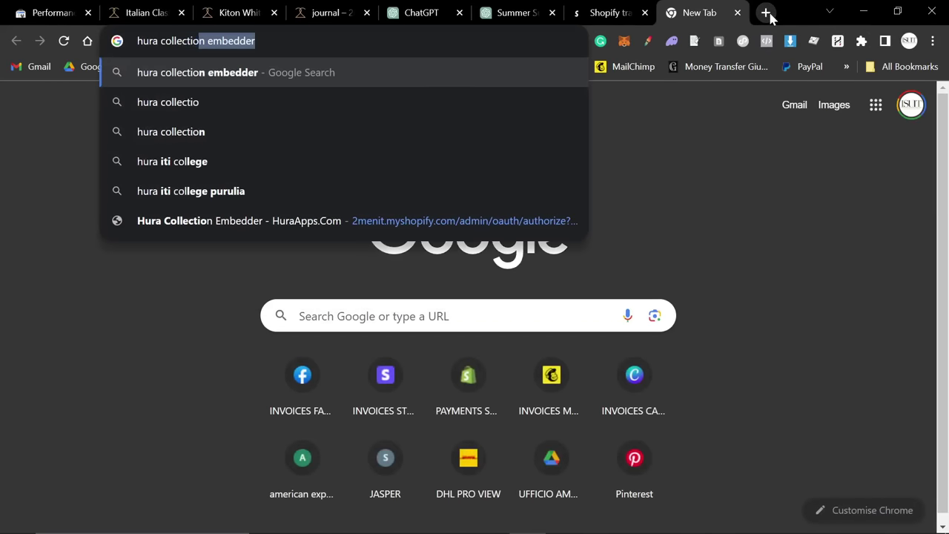
{"action": "type", "text": "n embedd"}
{"action": "key", "text": "Return"}
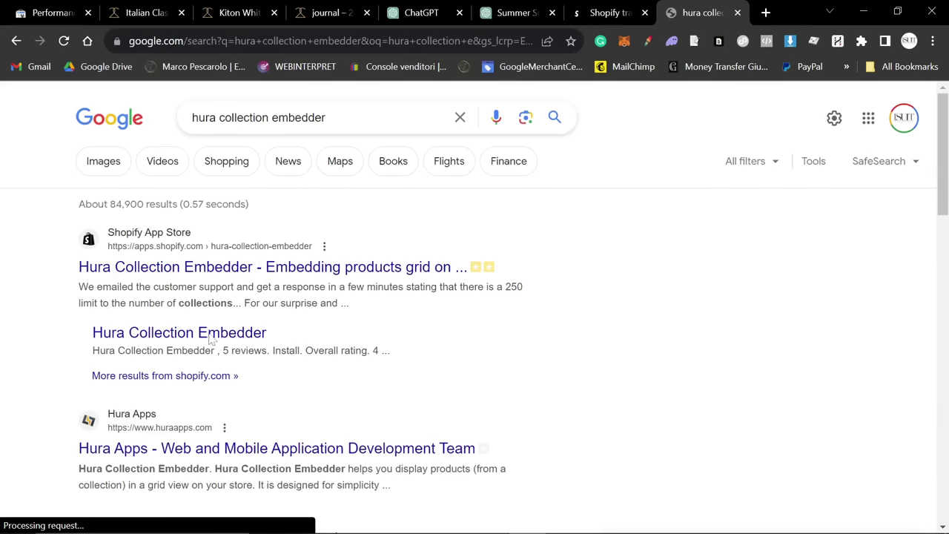
{"action": "left_click", "coordinate": [172, 268]}
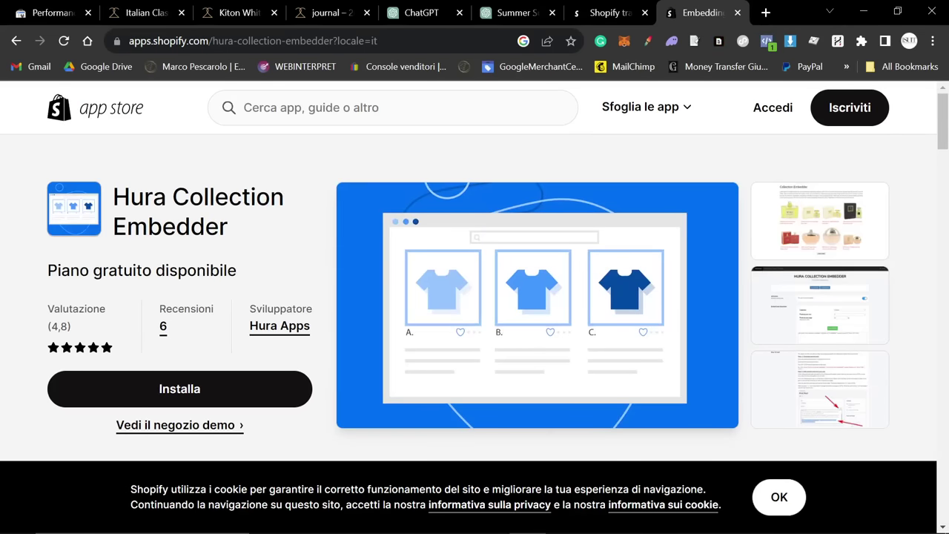
Return to the DALL-E 3 chat, review the pasted article's sections, and place the Hura listing's browser tab beside the chat.
{"action": "mouse_move", "coordinate": [504, 6]}
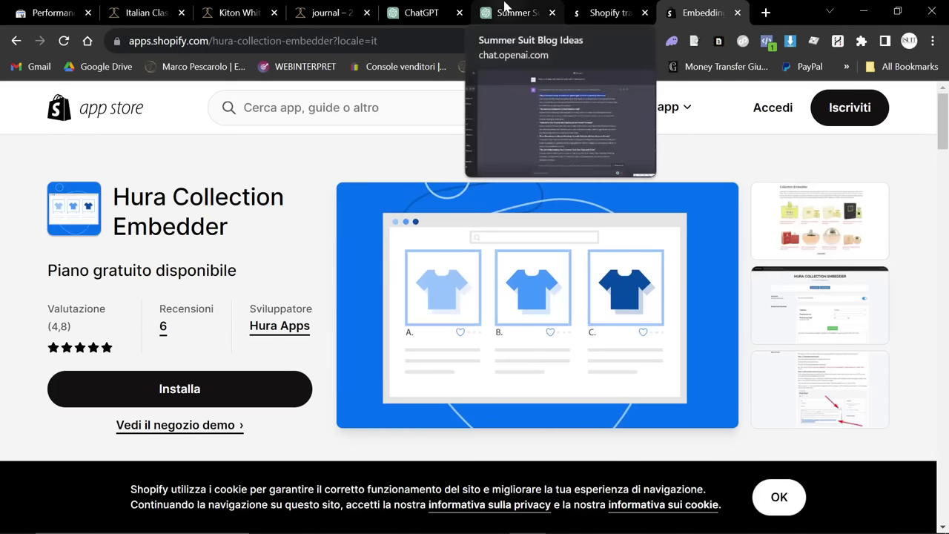
{"action": "left_click", "coordinate": [435, 10]}
{"action": "scroll", "coordinate": [517, 200], "scroll_direction": "up", "scroll_amount": 5}
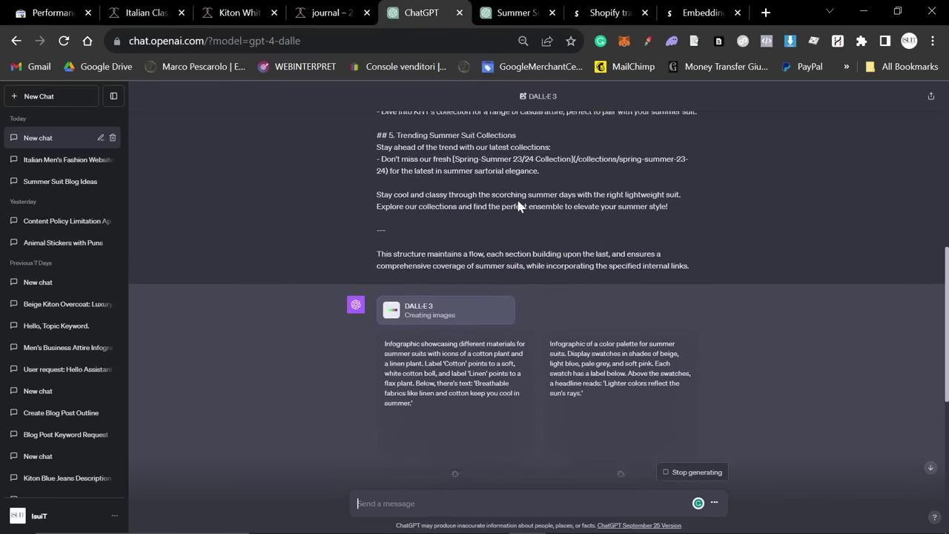
{"action": "scroll", "coordinate": [518, 206], "scroll_direction": "up", "scroll_amount": 4}
{"action": "scroll", "coordinate": [512, 202], "scroll_direction": "down", "scroll_amount": 1}
{"action": "left_click_drag", "start_coordinate": [701, 13], "coordinate": [475, 13]}
{"action": "left_click", "coordinate": [427, 12]}
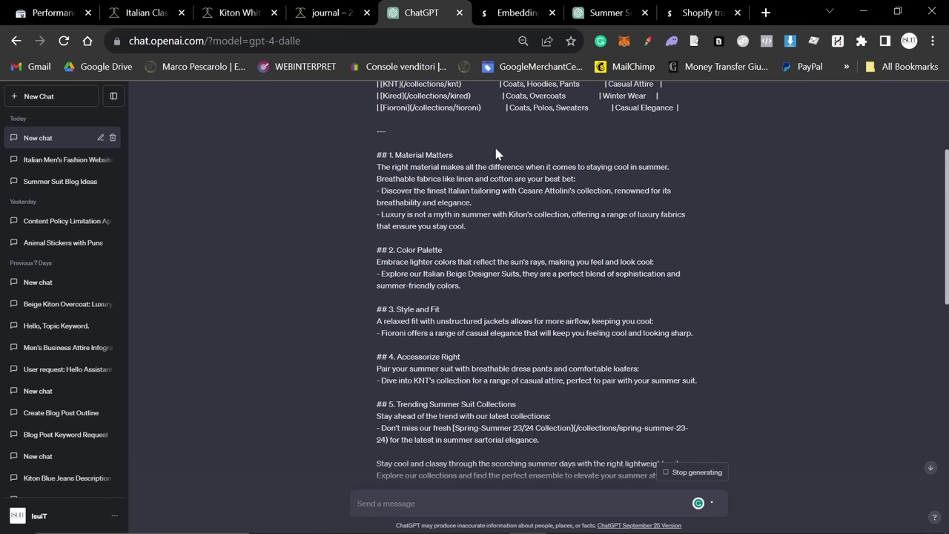
Open markdowntohtml.com in a new browser tab and replace the sample markdown with the copied article.
{"action": "left_click", "coordinate": [765, 13]}
{"action": "type", "text": "a"}
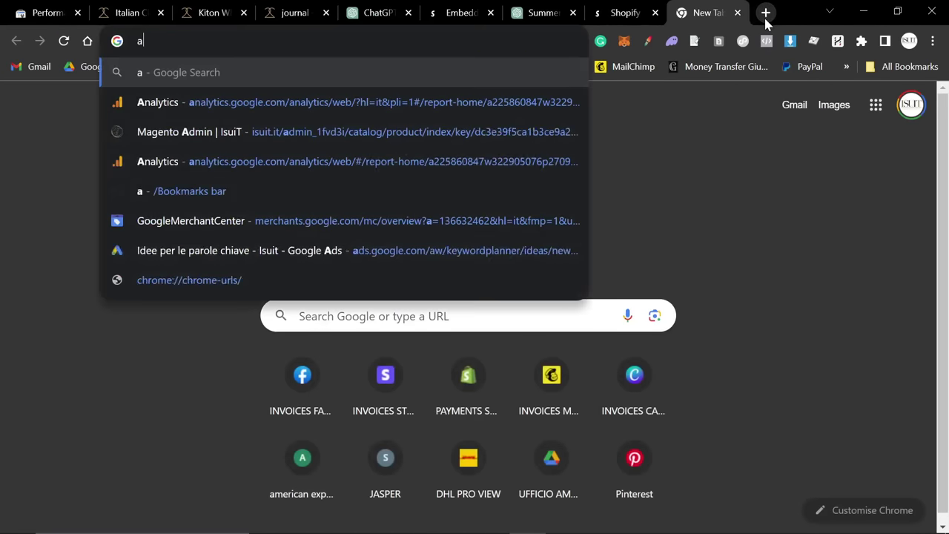
{"action": "key", "text": "BackSpace"}
{"action": "type", "text": "markdowntohtml.com"}
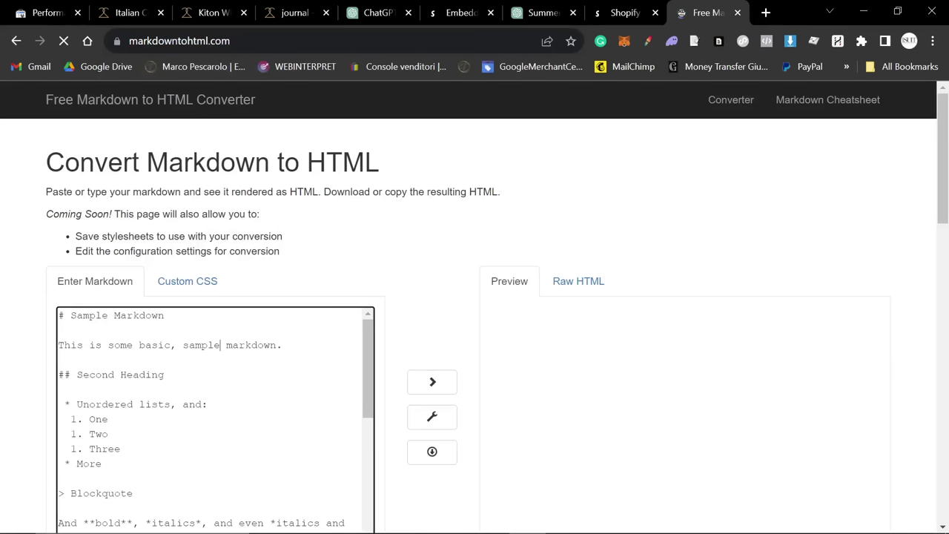
{"action": "key", "text": "ctrl+a"}
{"action": "key", "text": "ctrl+v"}
Delete the introductory line "Absolutely! Here's your revised article:" from the start of the markdown.
{"action": "key", "text": "ctrl+Home"}
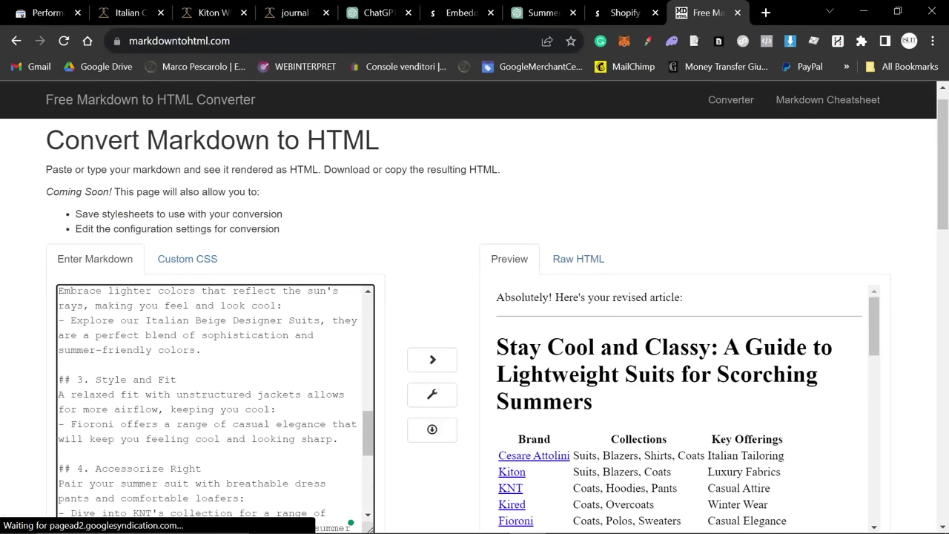
{"action": "key", "text": "End"}
{"action": "key", "text": "shift+Home"}
{"action": "key", "text": "BackSpace"}
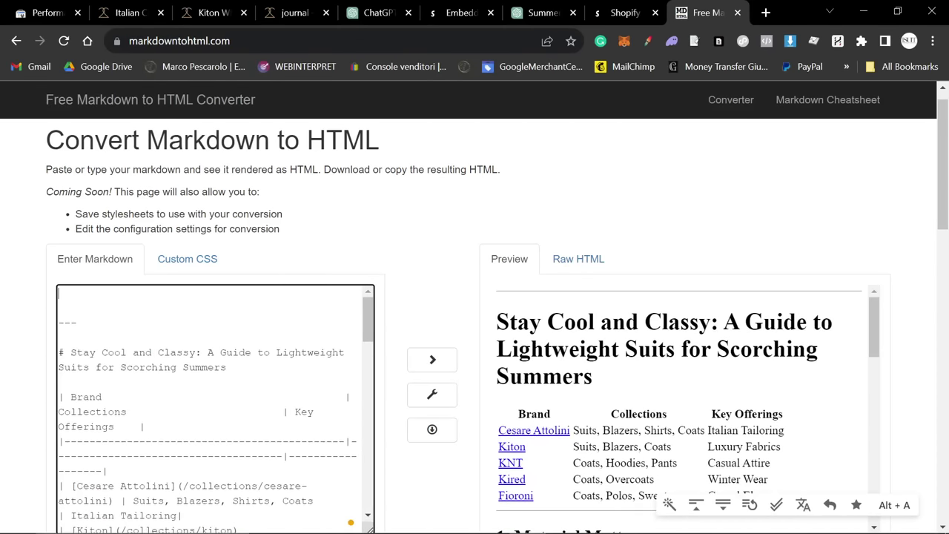
Look at the Hura Collection Embedder app and examine the article's converted preview from title to closing section.
{"action": "key", "text": "alt+Tab"}
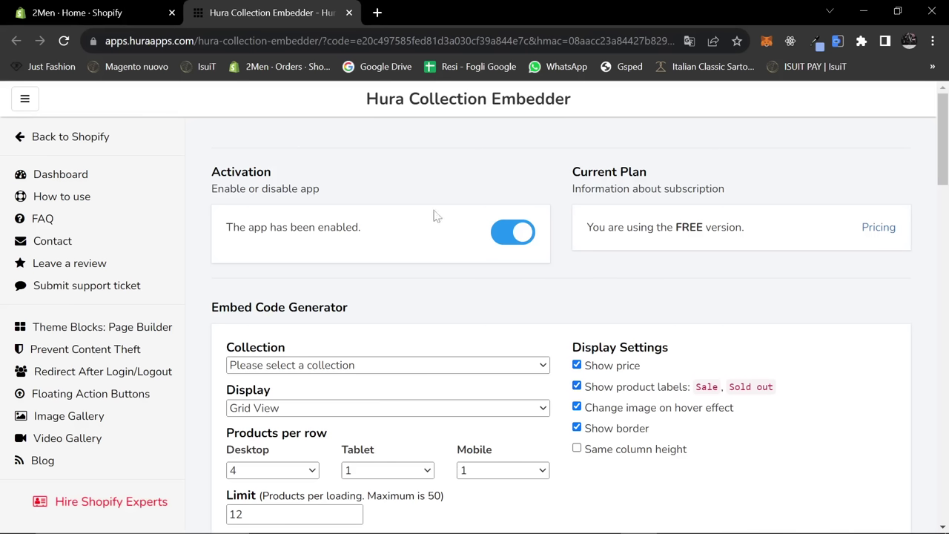
{"action": "key", "text": "alt+Tab"}
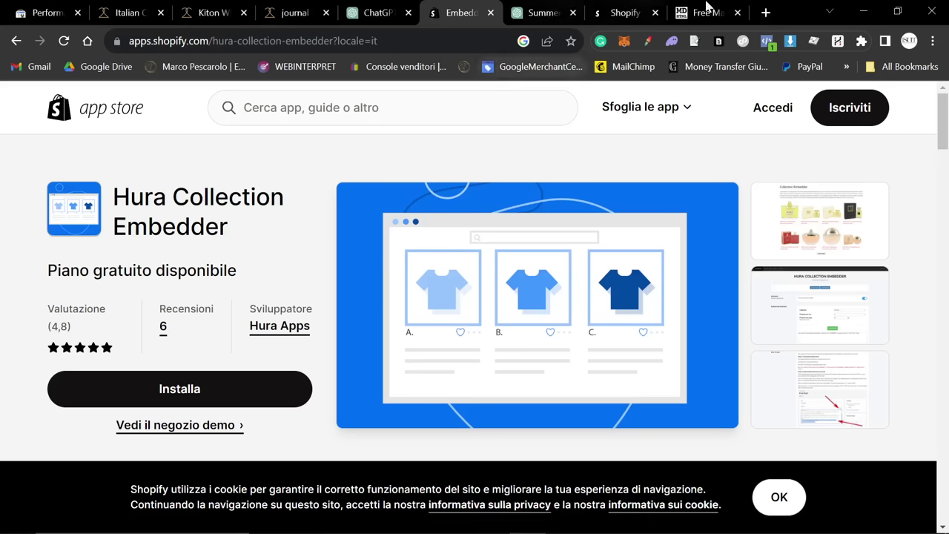
{"action": "left_click", "coordinate": [688, 9]}
{"action": "scroll", "coordinate": [474, 326], "scroll_direction": "up", "scroll_amount": 3}
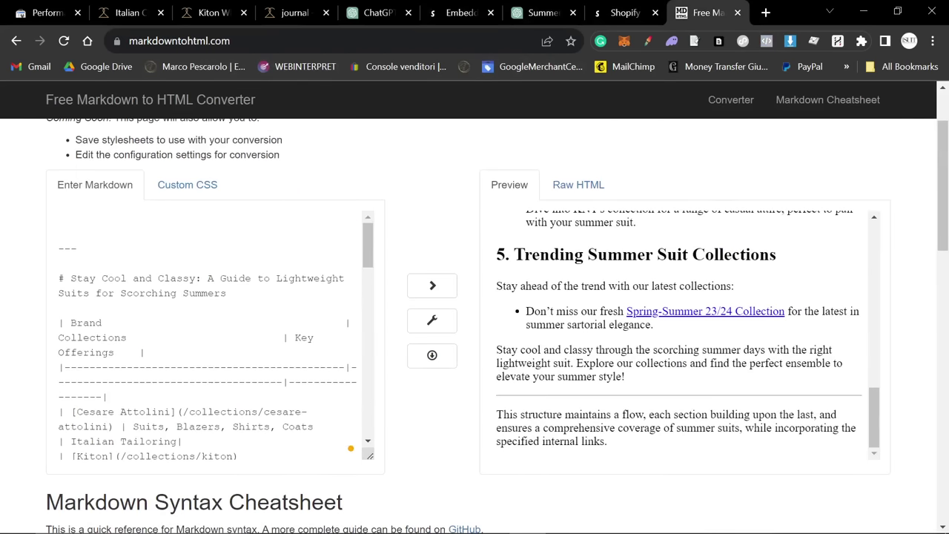
{"action": "scroll", "coordinate": [207, 333], "scroll_direction": "down", "scroll_amount": 1}
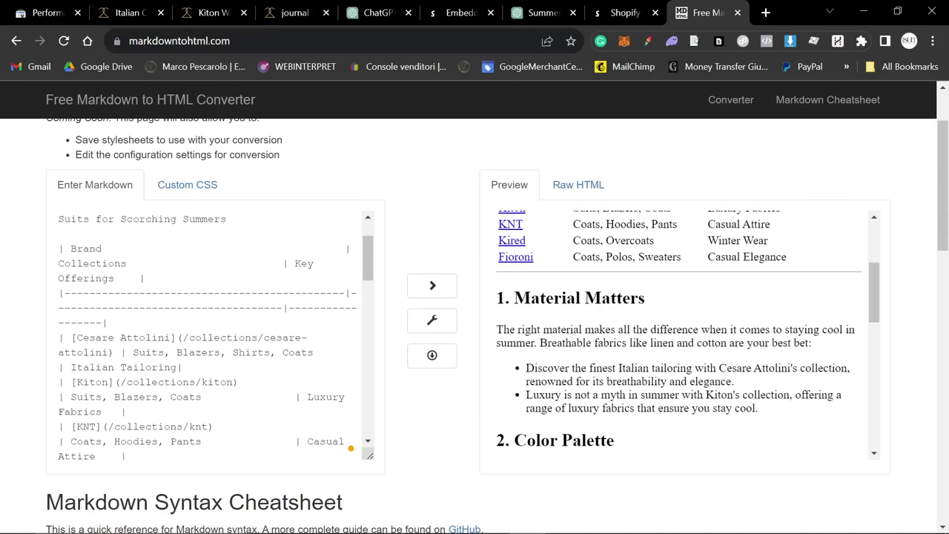
{"action": "key", "text": "alt+Tab"}
{"action": "key", "text": "alt+Tab"}
{"action": "scroll", "coordinate": [479, 376], "scroll_direction": "up", "scroll_amount": 2}
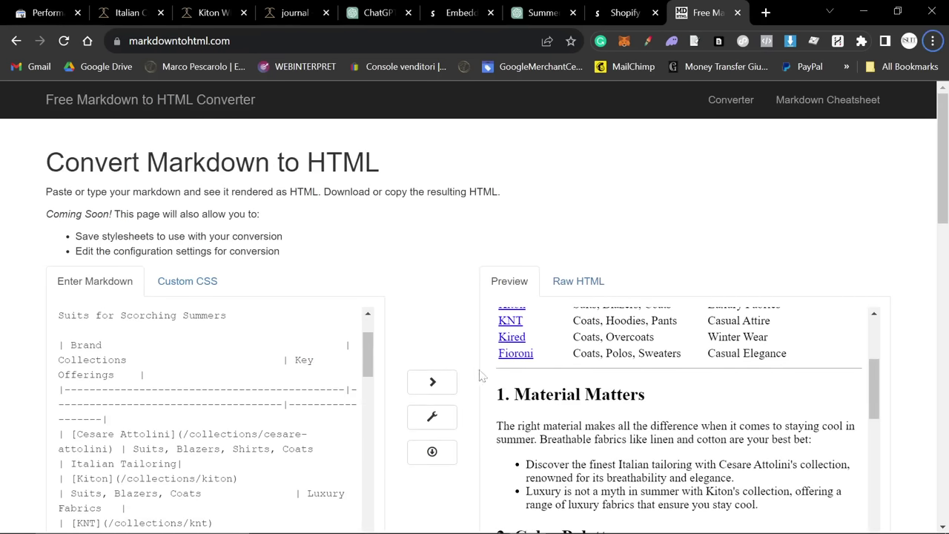
{"action": "scroll", "coordinate": [480, 376], "scroll_direction": "up", "scroll_amount": 2}
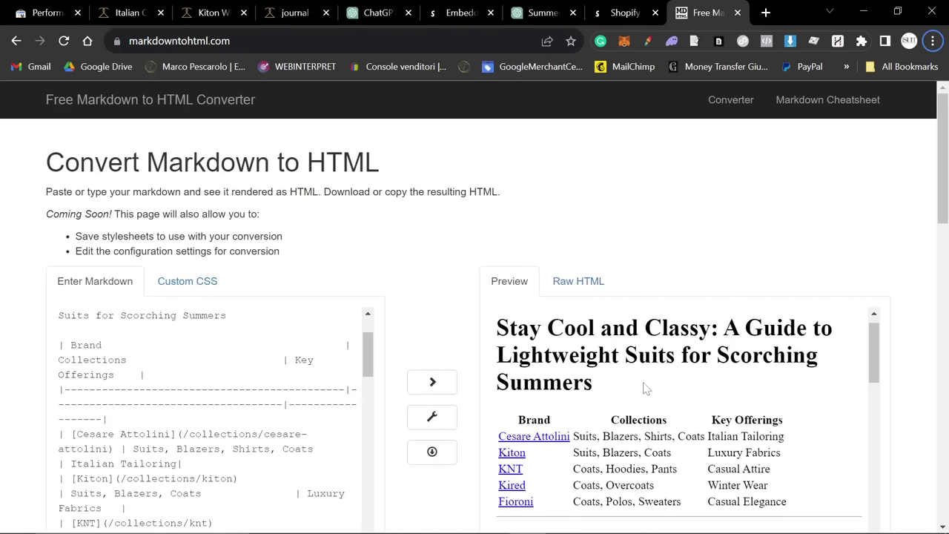
{"action": "scroll", "coordinate": [644, 388], "scroll_direction": "down", "scroll_amount": 2}
Switch to Hura Collection Embedder and choose the Italian Designer Four Season Suits collection in the Embed Code Generator.
{"action": "key", "text": "alt+Tab"}
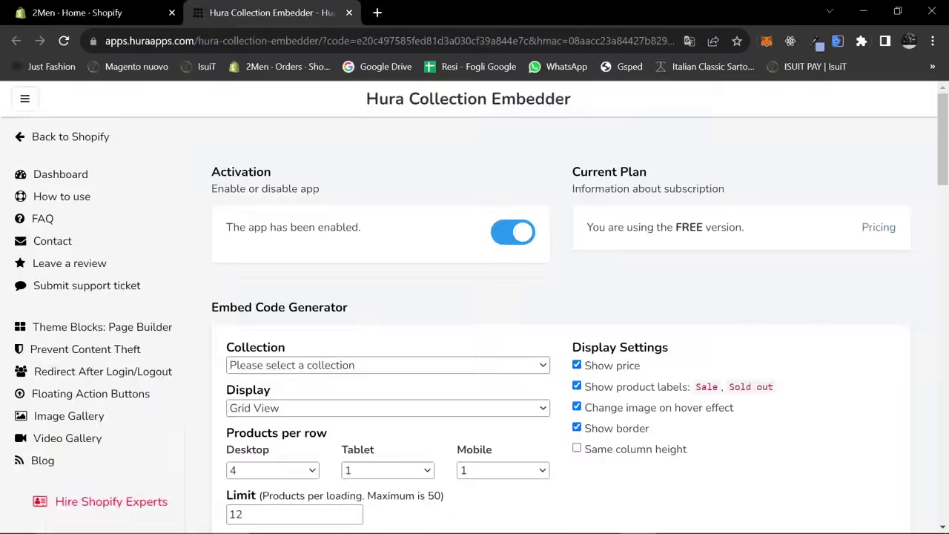
{"action": "left_click", "coordinate": [403, 364]}
{"action": "scroll", "coordinate": [375, 249], "scroll_direction": "down", "scroll_amount": 7}
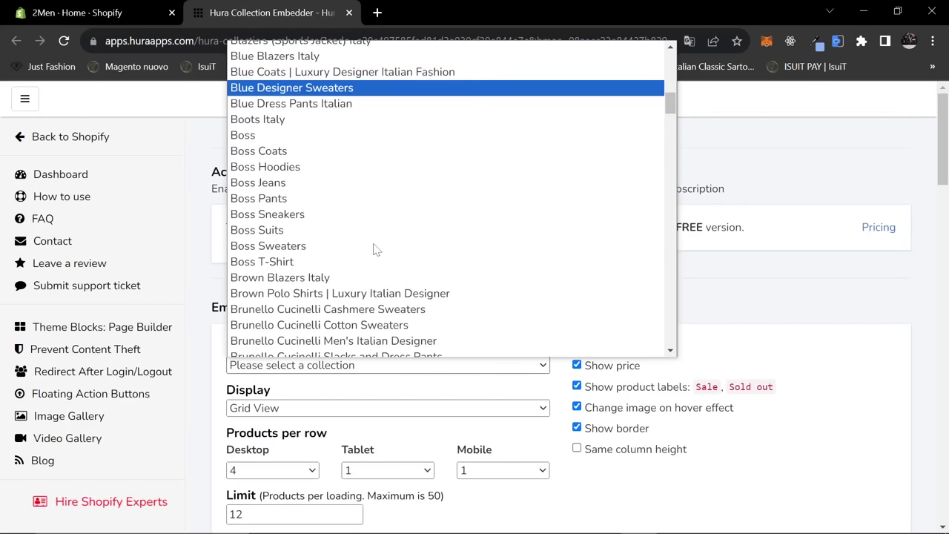
{"action": "scroll", "coordinate": [374, 250], "scroll_direction": "up", "scroll_amount": 4}
{"action": "scroll", "coordinate": [375, 250], "scroll_direction": "down", "scroll_amount": 18}
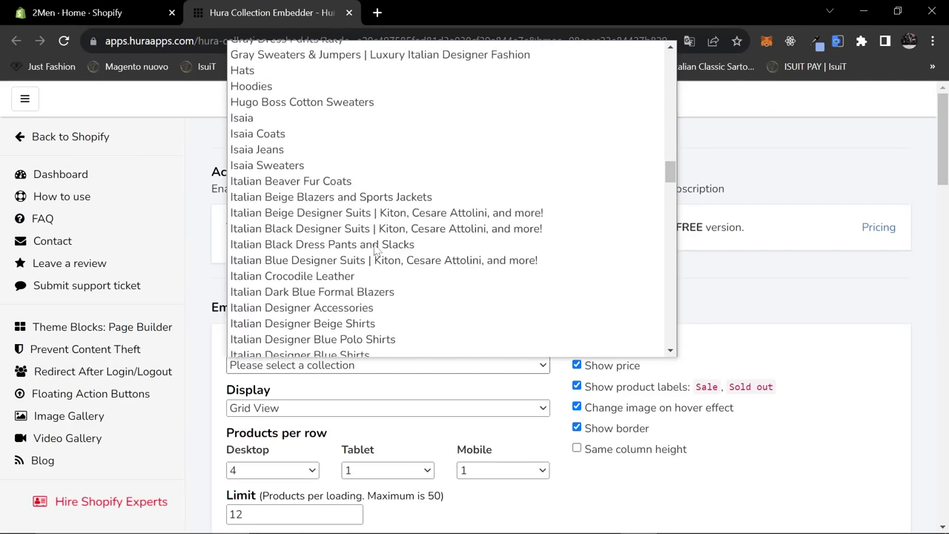
{"action": "scroll", "coordinate": [375, 249], "scroll_direction": "up", "scroll_amount": 4}
{"action": "scroll", "coordinate": [375, 249], "scroll_direction": "down", "scroll_amount": 5}
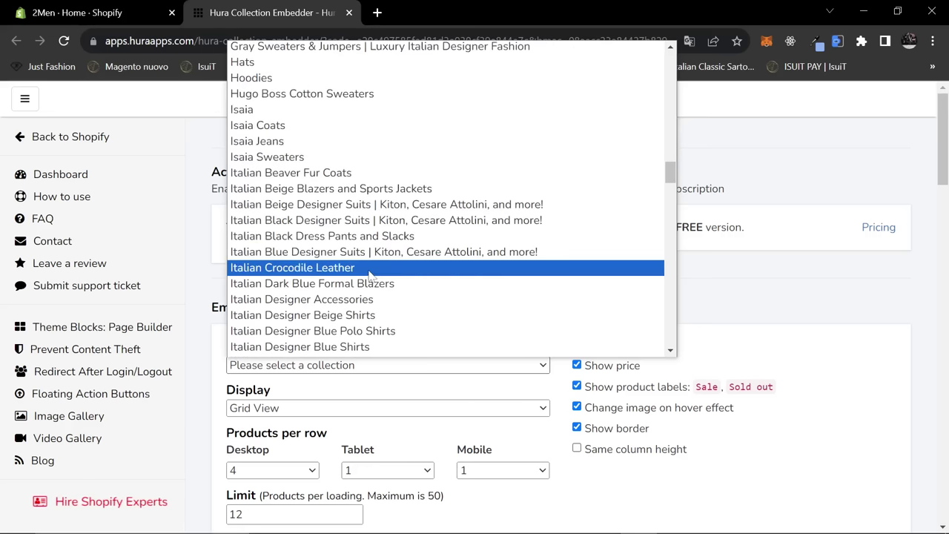
{"action": "scroll", "coordinate": [371, 275], "scroll_direction": "down", "scroll_amount": 3}
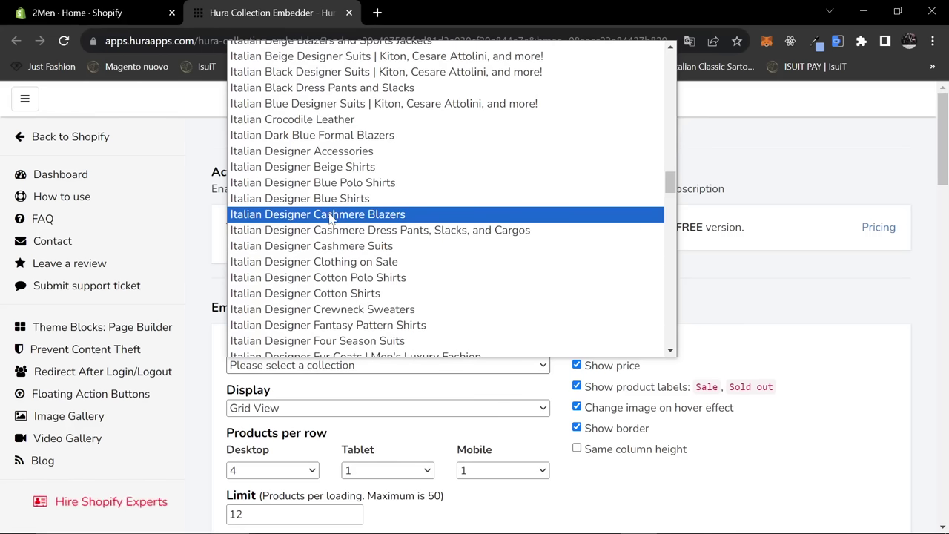
{"action": "scroll", "coordinate": [334, 293], "scroll_direction": "down", "scroll_amount": 3}
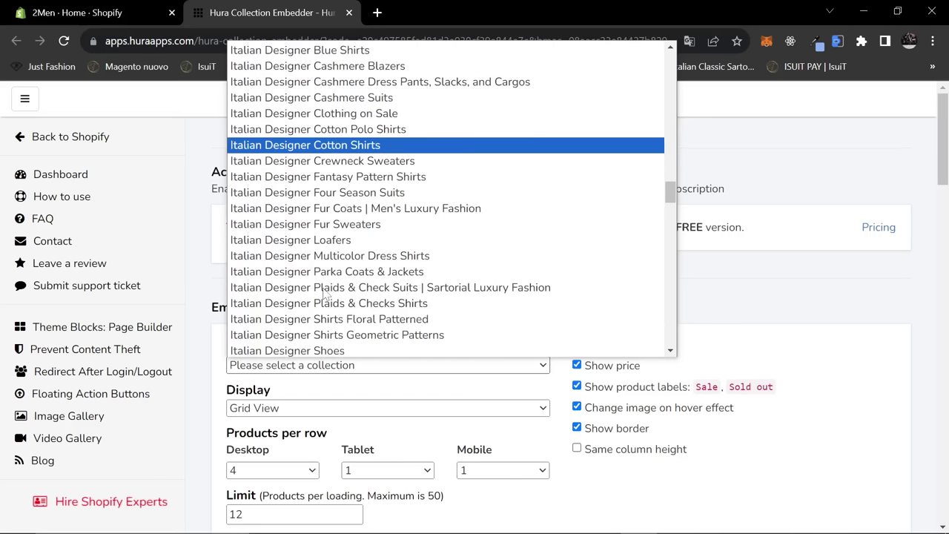
{"action": "left_click", "coordinate": [338, 193]}
Generate the embed code for the chosen collection and copy it.
{"action": "scroll", "coordinate": [400, 356], "scroll_direction": "down", "scroll_amount": 6}
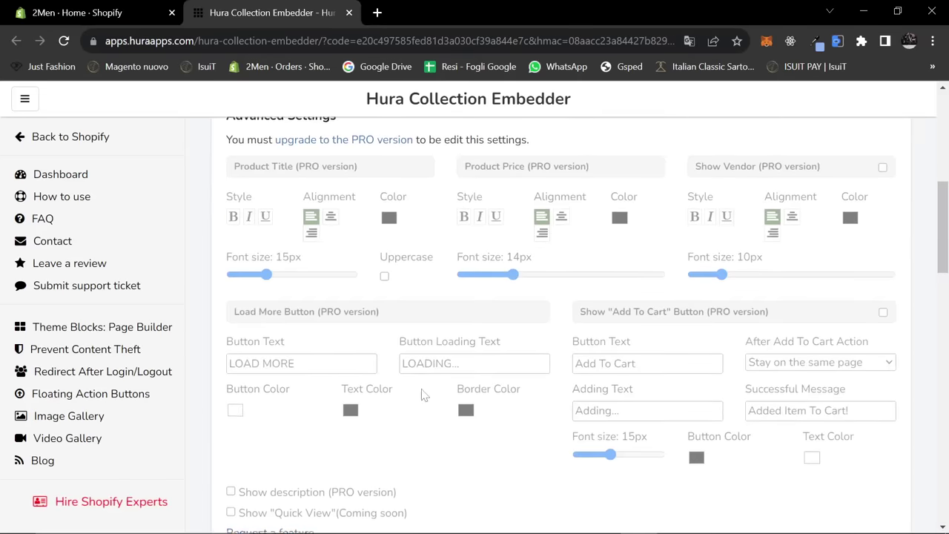
{"action": "scroll", "coordinate": [423, 395], "scroll_direction": "down", "scroll_amount": 5}
{"action": "left_click", "coordinate": [628, 281]}
{"action": "key", "text": "ctrl+c"}
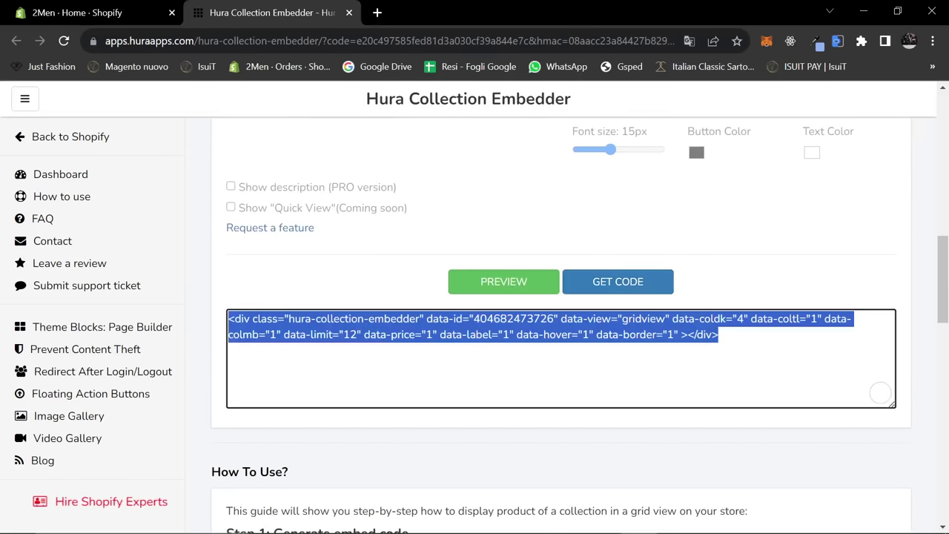
Switch back to the Markdown to HTML converter and paste the embed code below the "1. Material Matters" heading, leaving a blank line between them.
{"action": "key", "text": "alt+Tab"}
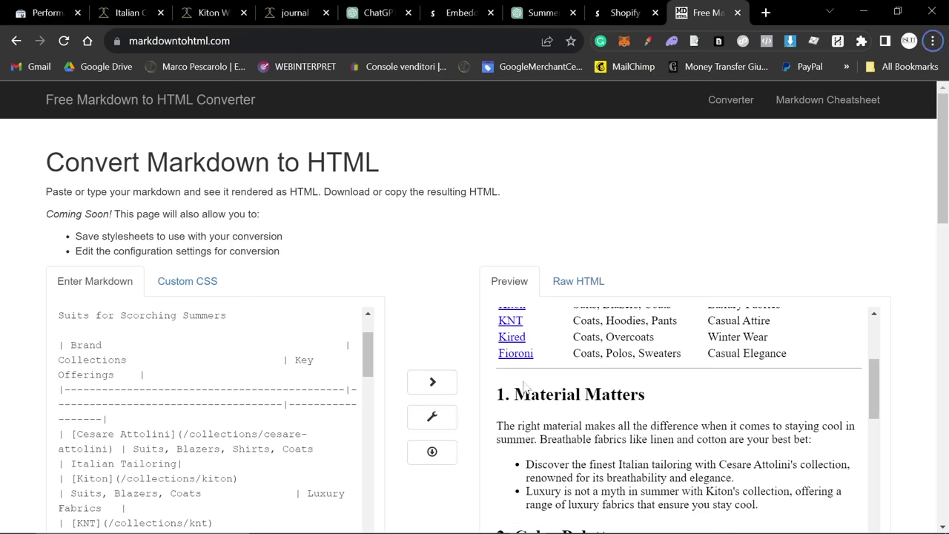
{"action": "key", "text": "ctrl+f"}
{"action": "type", "text": "materiali"}
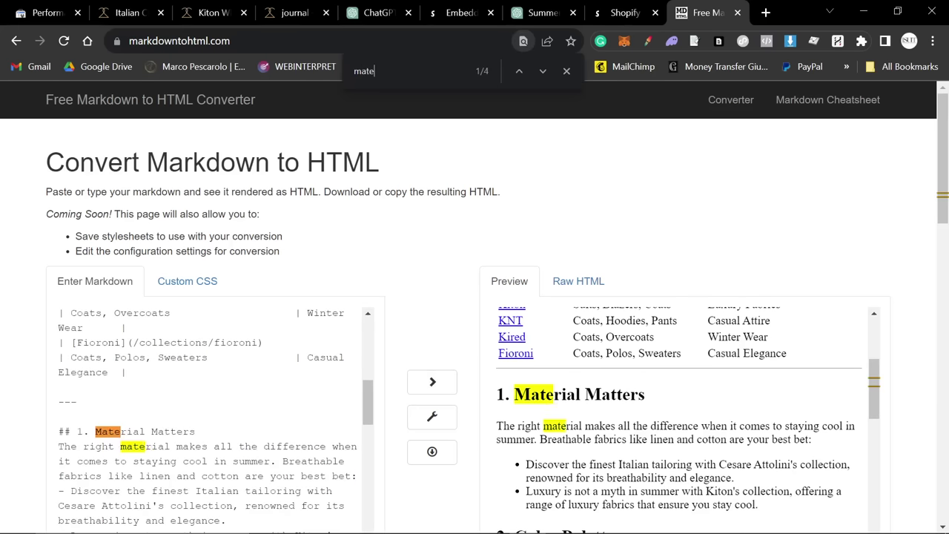
{"action": "left_click", "coordinate": [195, 431]}
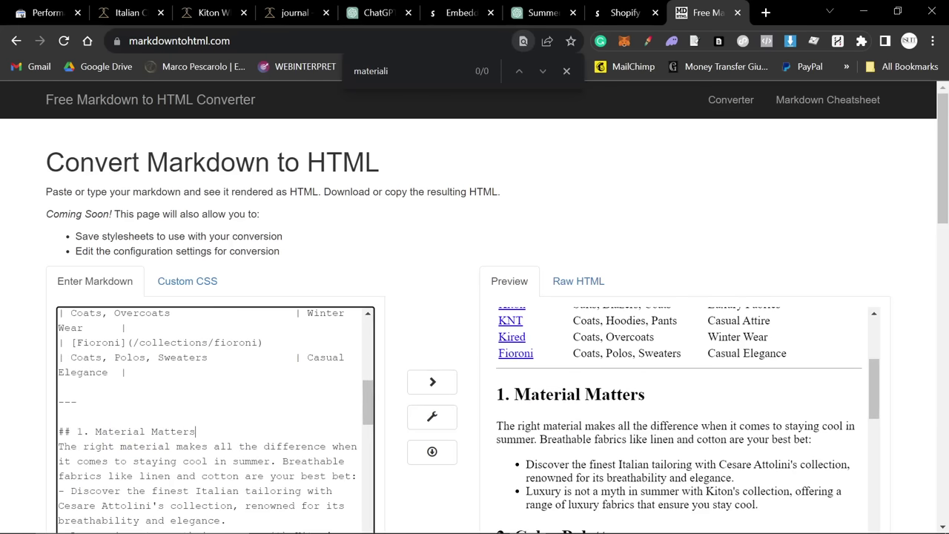
{"action": "key", "text": "Return"}
{"action": "key", "text": "Return"}
{"action": "key", "text": "ctrl+v"}
Show the article's raw HTML and select the block from the Material Matters heading through its first paragraph.
{"action": "left_click", "coordinate": [420, 145]}
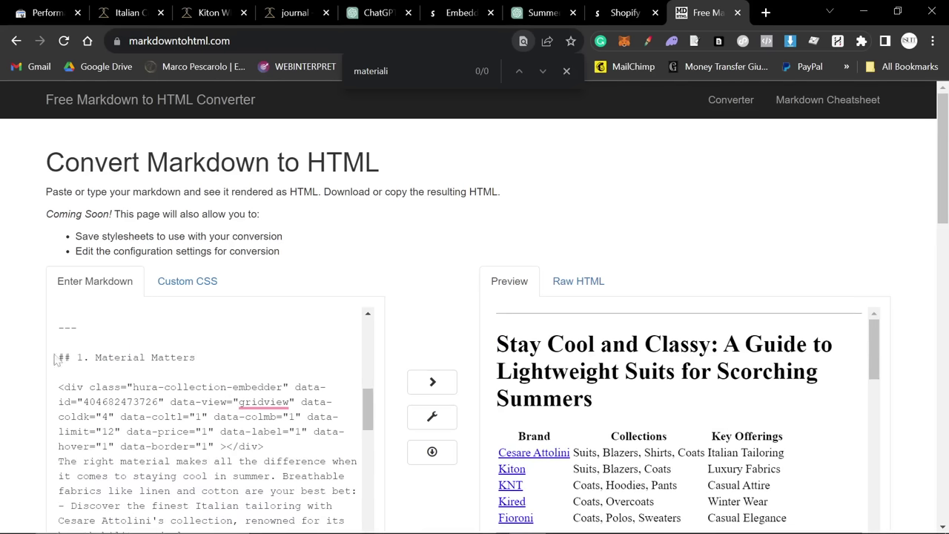
{"action": "left_click", "coordinate": [593, 290]}
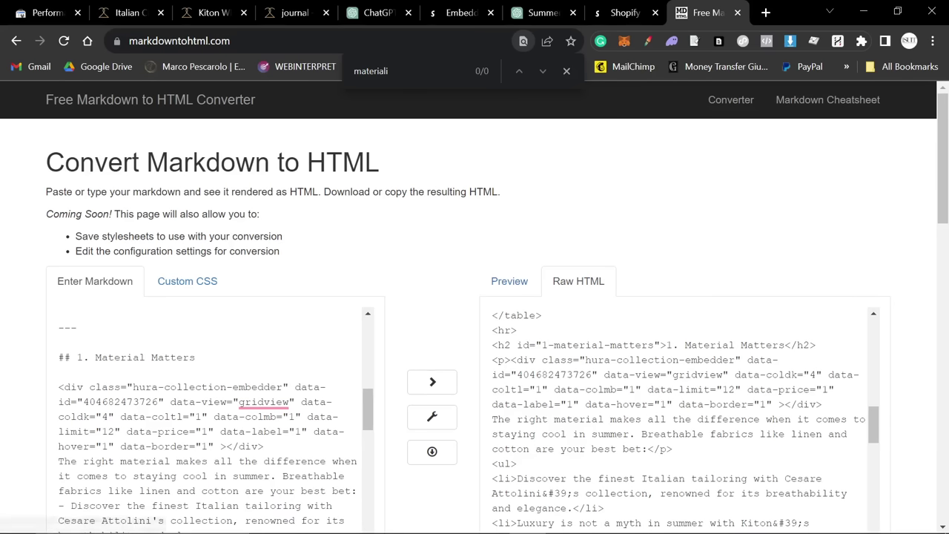
{"action": "left_click_drag", "start_coordinate": [491, 345], "coordinate": [672, 448]}
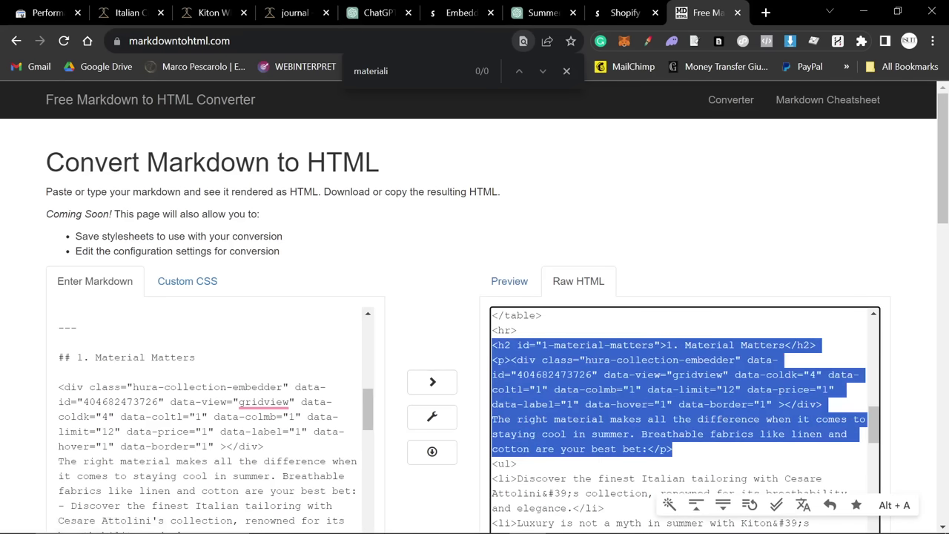
{"action": "key", "text": "Right"}
{"action": "left_click_drag", "start_coordinate": [509, 359], "coordinate": [693, 433]}
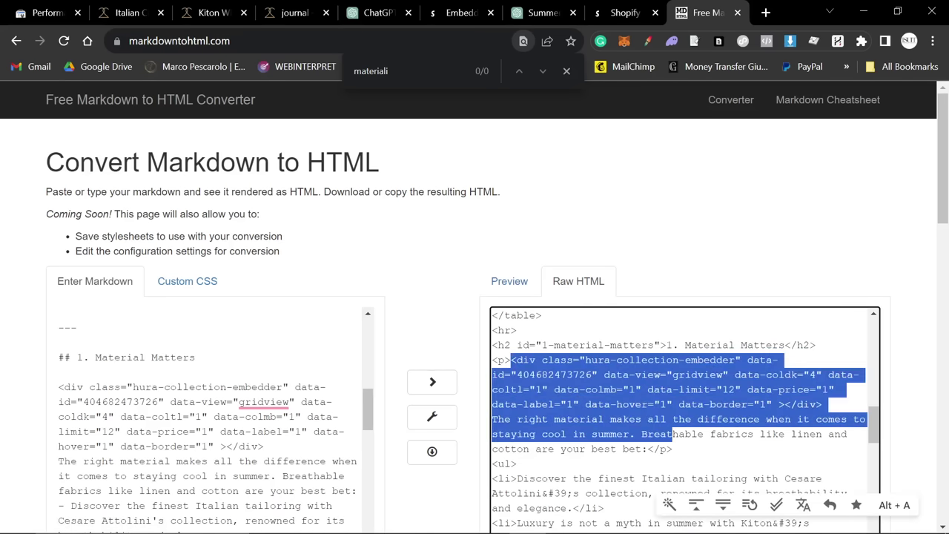
{"action": "left_click", "coordinate": [682, 208]}
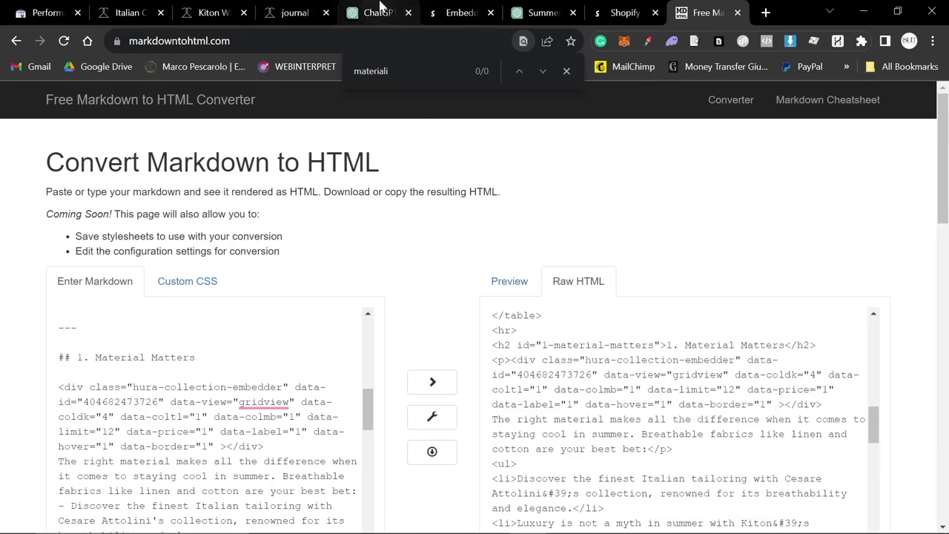
Switch to the ChatGPT chat with the infographics and download the summer suit accessories infographic.
{"action": "left_click", "coordinate": [382, 8]}
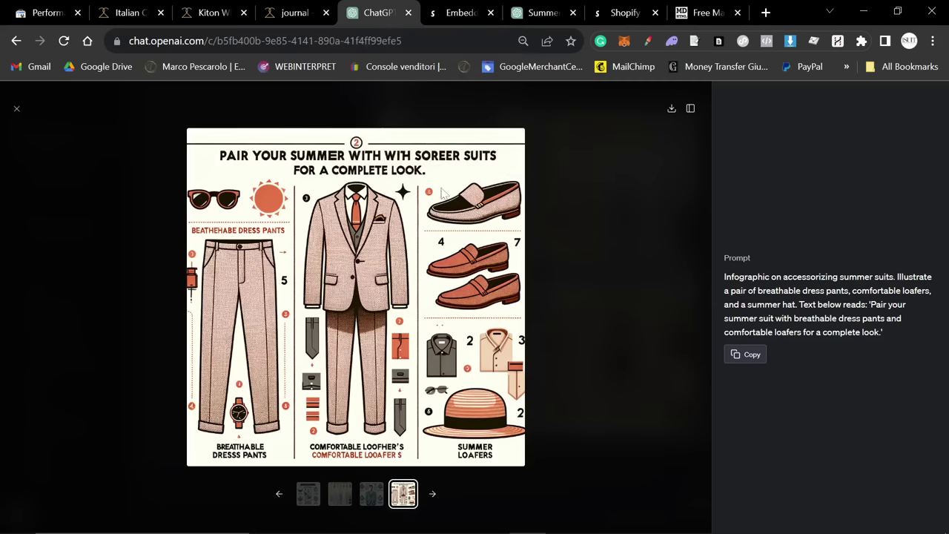
{"action": "left_click", "coordinate": [671, 108]}
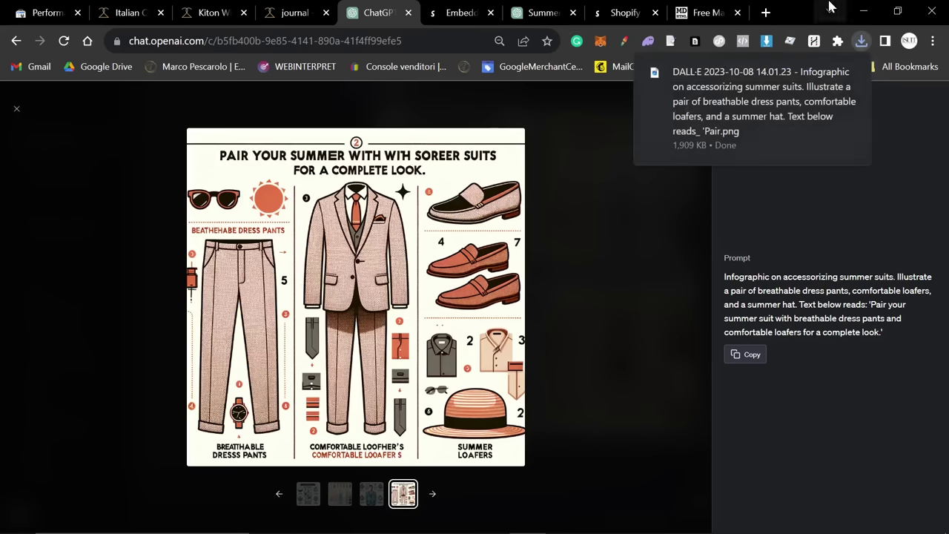
Switch to the H browser profile, open canva.com and dismiss the page-restore and disabled-extension notices.
{"action": "left_click", "coordinate": [910, 41]}
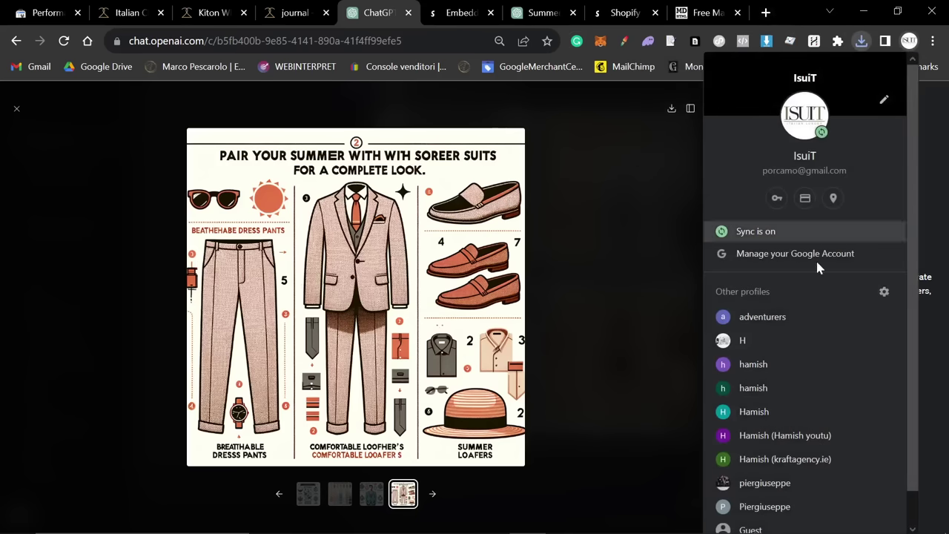
{"action": "left_click", "coordinate": [779, 341]}
{"action": "type", "text": "can"}
{"action": "key", "text": "Return"}
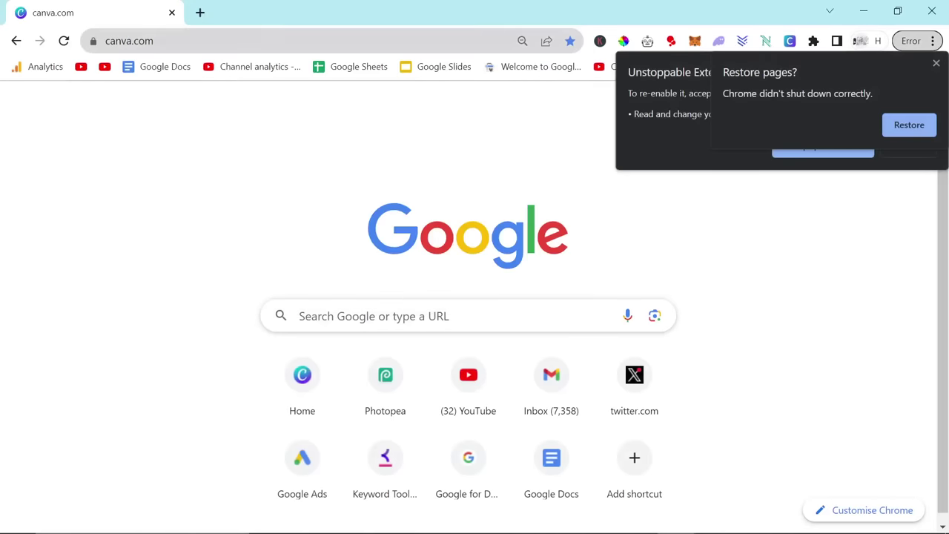
{"action": "left_click", "coordinate": [935, 64]}
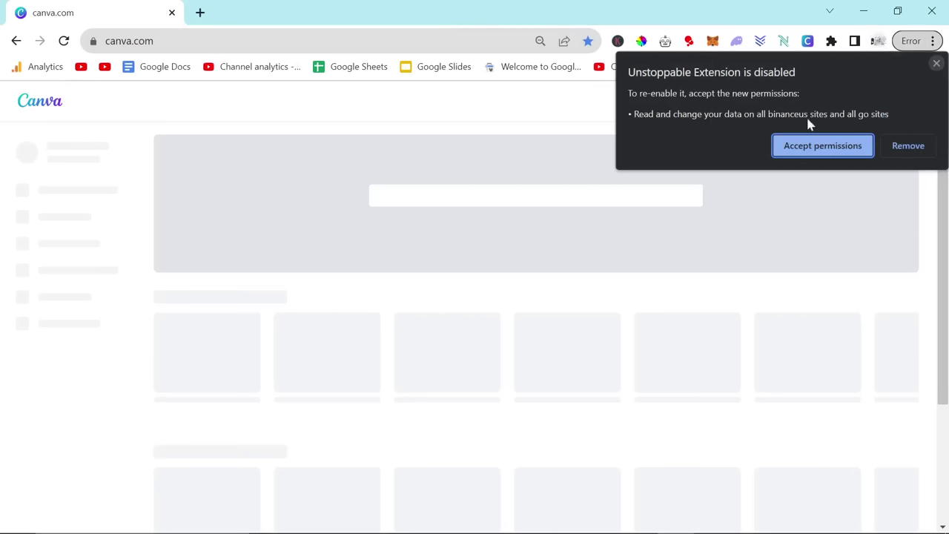
{"action": "left_click", "coordinate": [936, 64]}
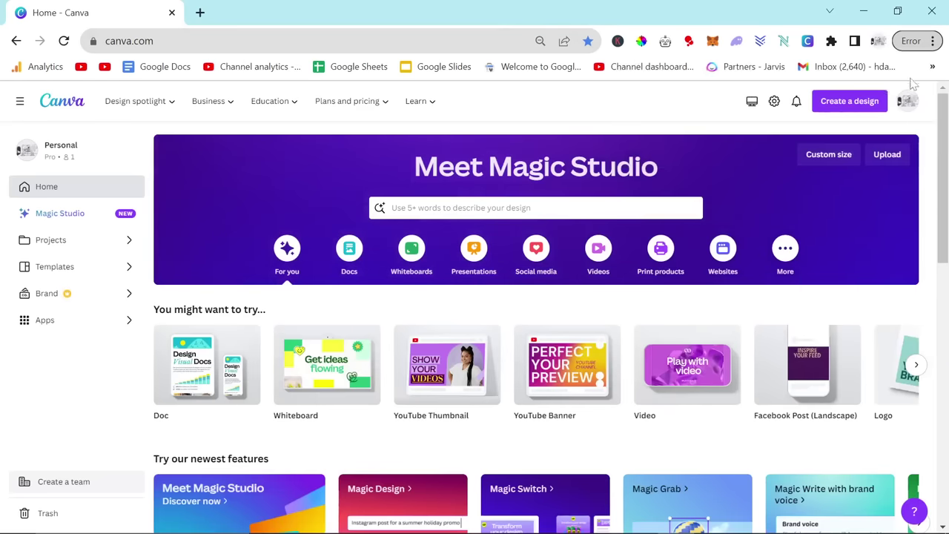
Import the downloaded DALL·E infographic from Downloads into Canva and use it in a new custom-size design of 1024 × 1024 px.
{"action": "left_click", "coordinate": [837, 101]}
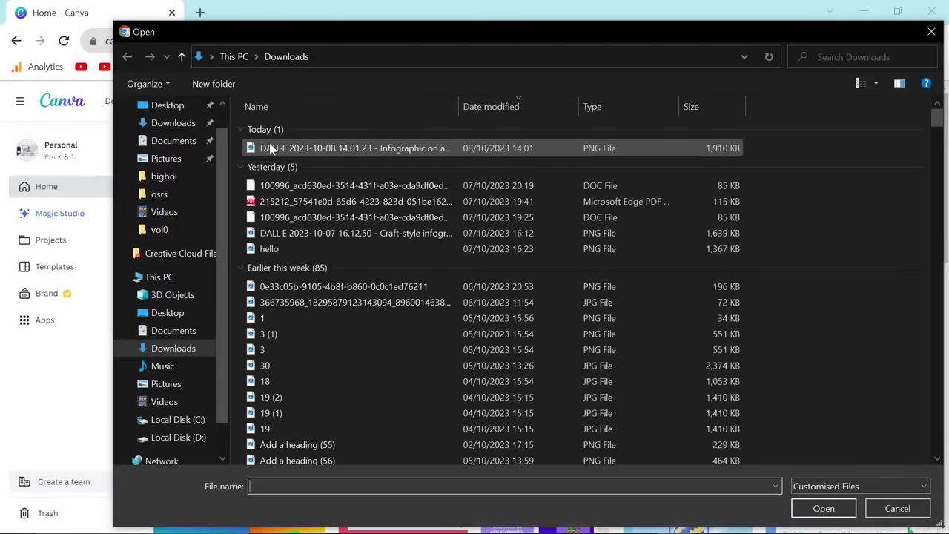
{"action": "double_click", "coordinate": [299, 152]}
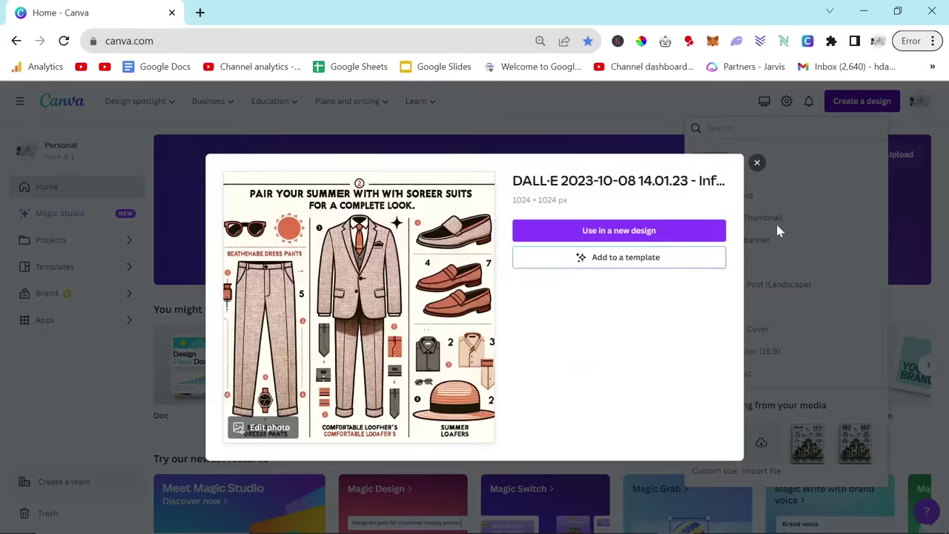
{"action": "left_click", "coordinate": [612, 232]}
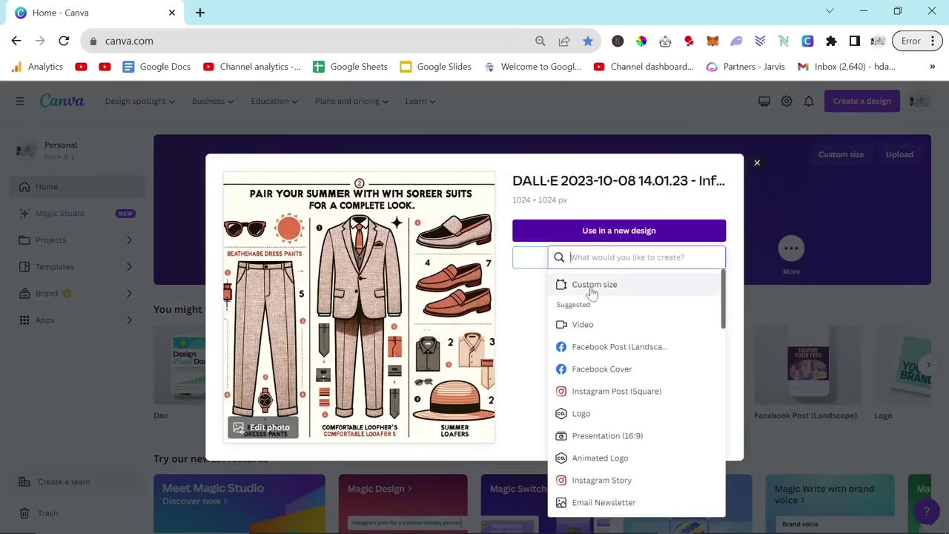
{"action": "left_click", "coordinate": [587, 282]}
{"action": "left_click", "coordinate": [596, 337]}
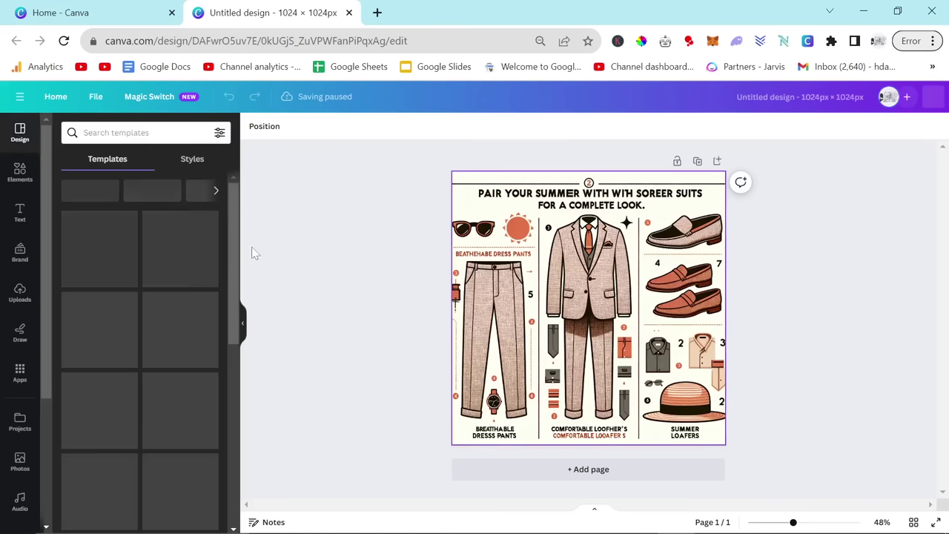
Open the photo editing effects for the infographic and apply Grab Text to make its lettering editable.
{"action": "left_click", "coordinate": [269, 126]}
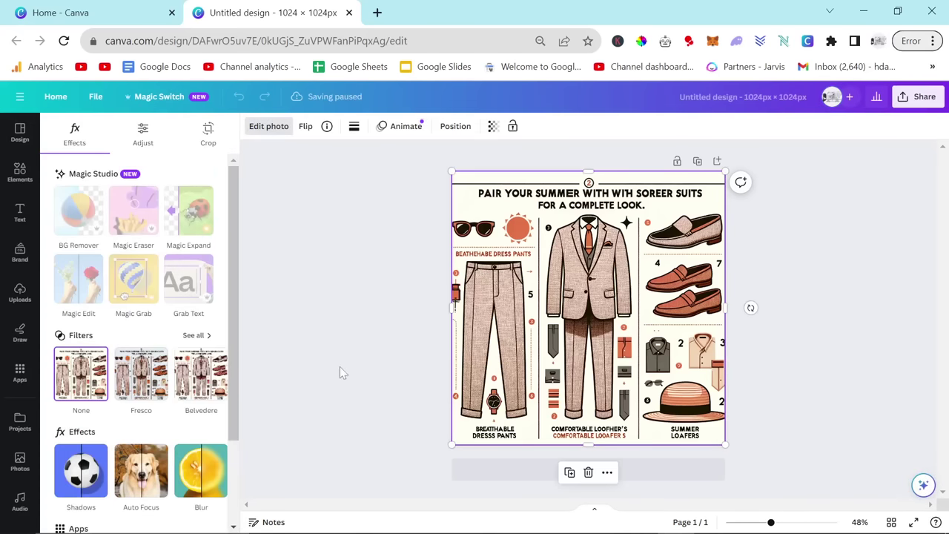
{"action": "key", "text": "Escape"}
{"action": "left_click", "coordinate": [261, 128]}
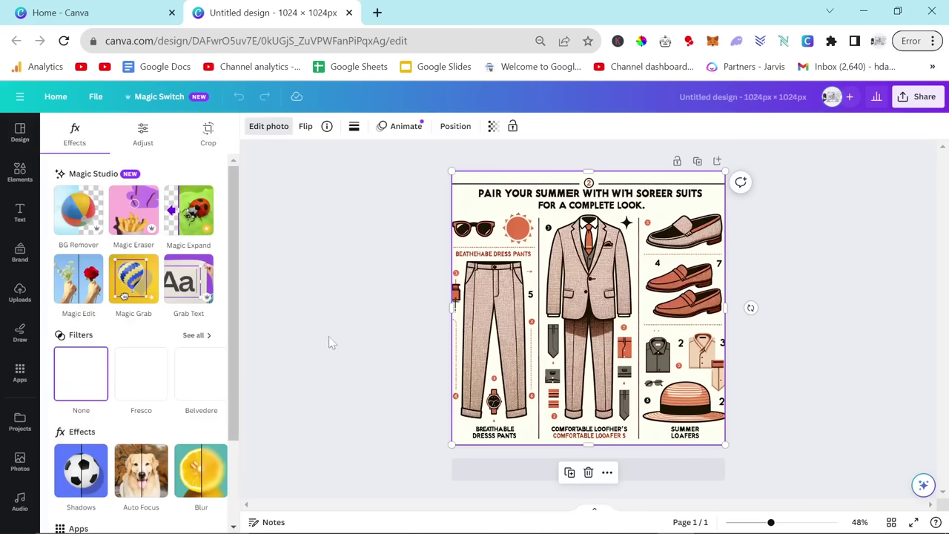
{"action": "left_click", "coordinate": [190, 284]}
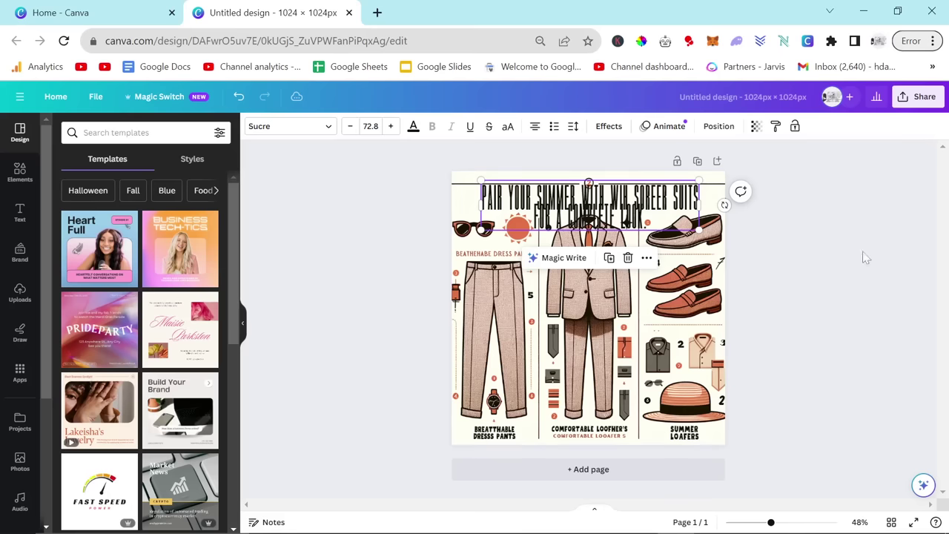
Check the blog title in ChatGPT and replace the infographic's two-line headline with "A GUIDE TO LIGHTWEIGHT SUITS".
{"action": "triple_click", "coordinate": [623, 221]}
{"action": "key", "text": "BackSpace"}
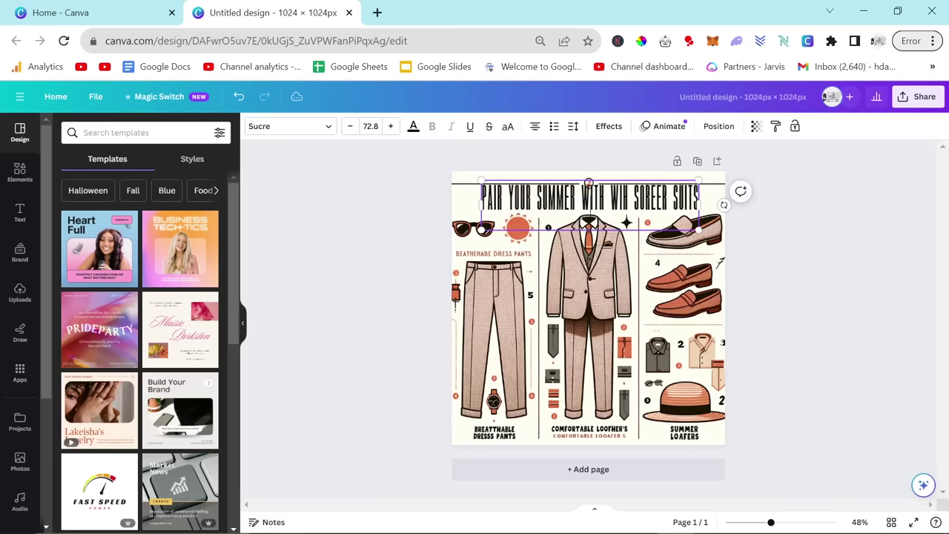
{"action": "key", "text": "ctrl+a"}
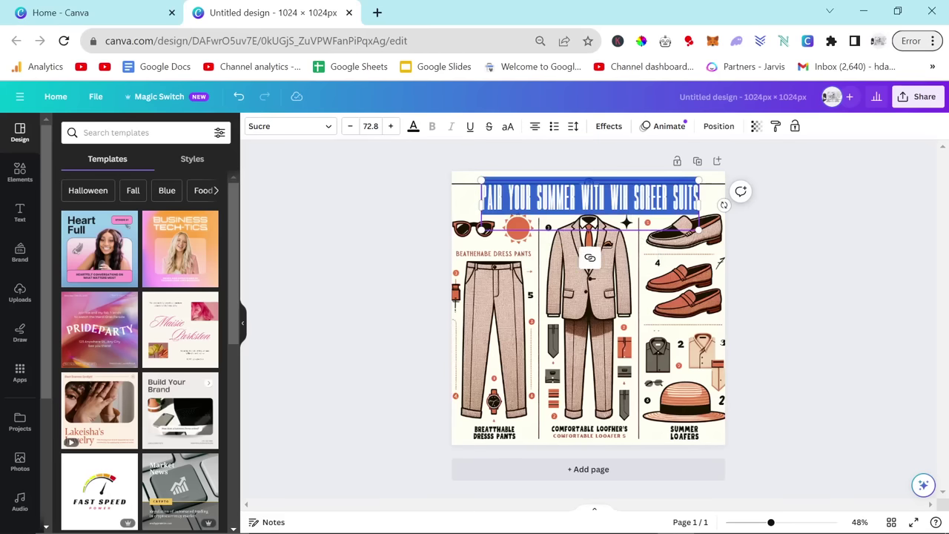
{"action": "key", "text": "alt+Tab"}
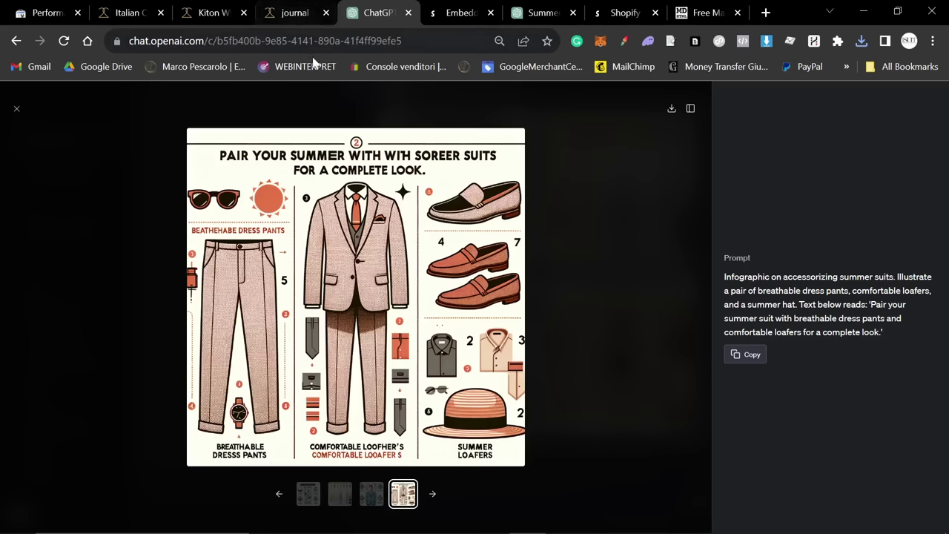
{"action": "left_click", "coordinate": [532, 13]}
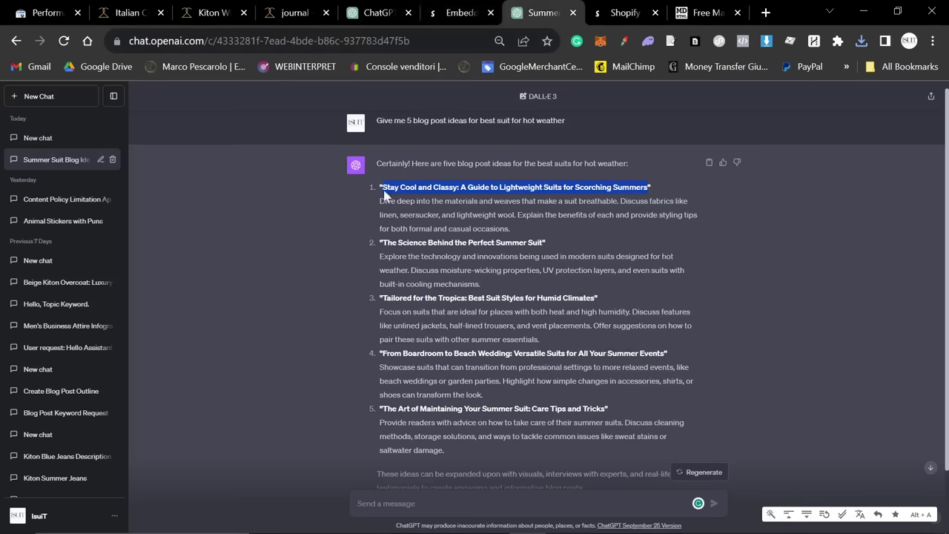
{"action": "key", "text": "alt+Tab"}
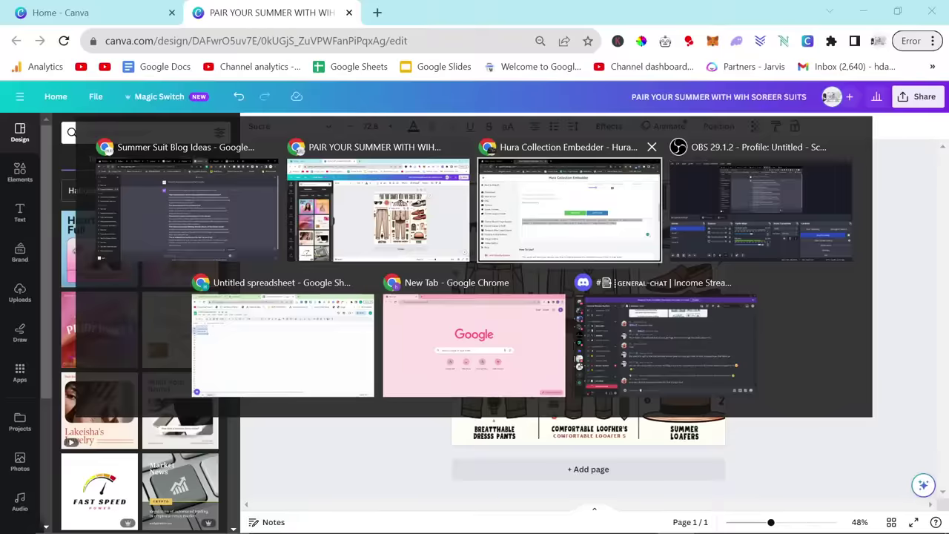
{"action": "type", "text": "A GUIDE OT"}
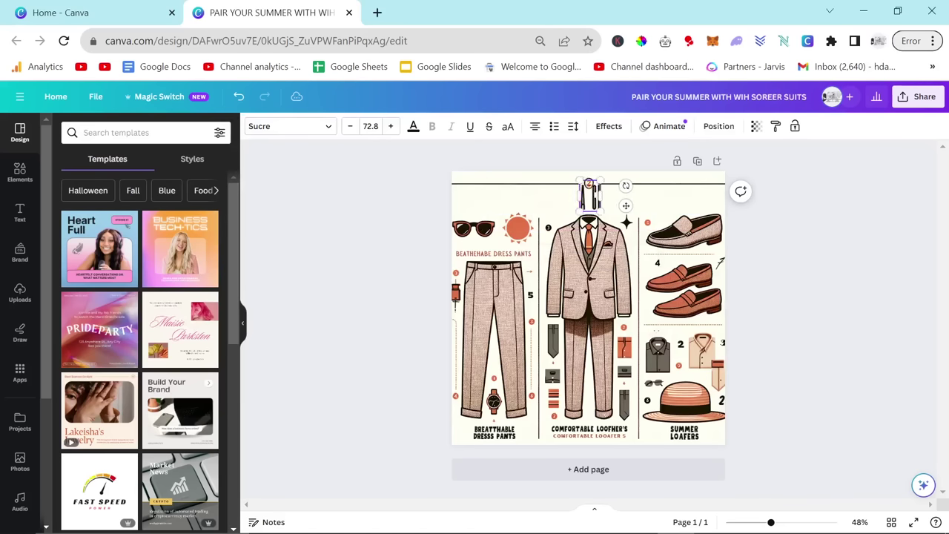
{"action": "key", "text": "BackSpace"}
{"action": "key", "text": "BackSpace"}
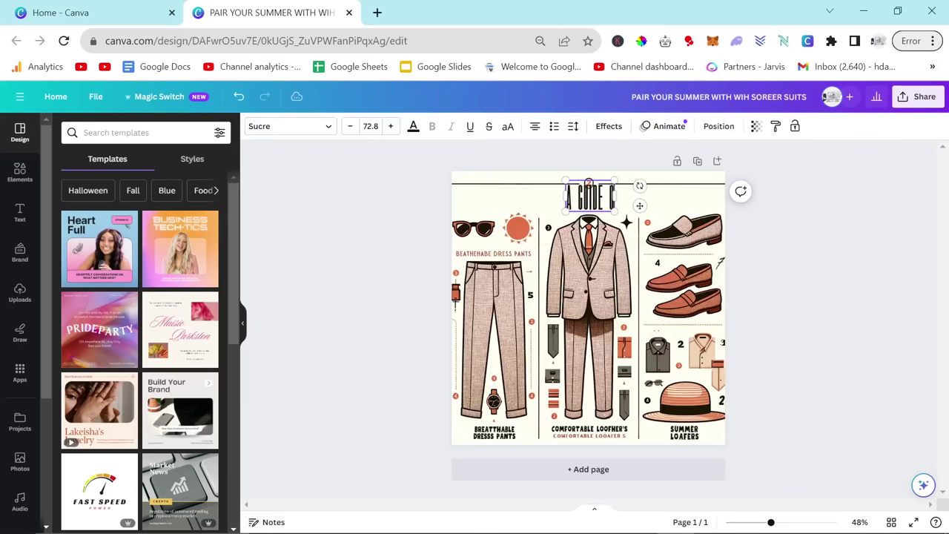
{"action": "type", "text": "TO LIGHTWEIGHT SUITS"}
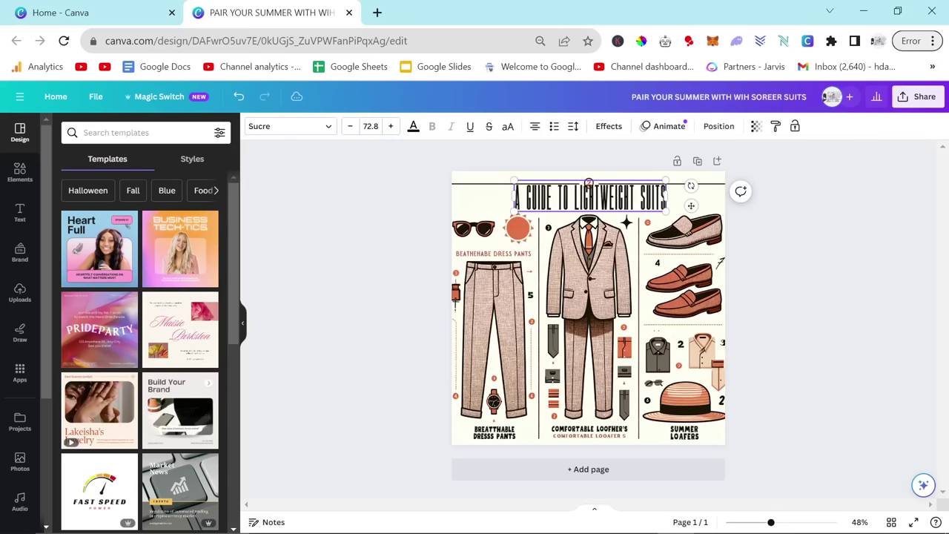
Correct the label below the trousers to "BREATHABLE DRESS PANTS".
{"action": "double_click", "coordinate": [481, 433]}
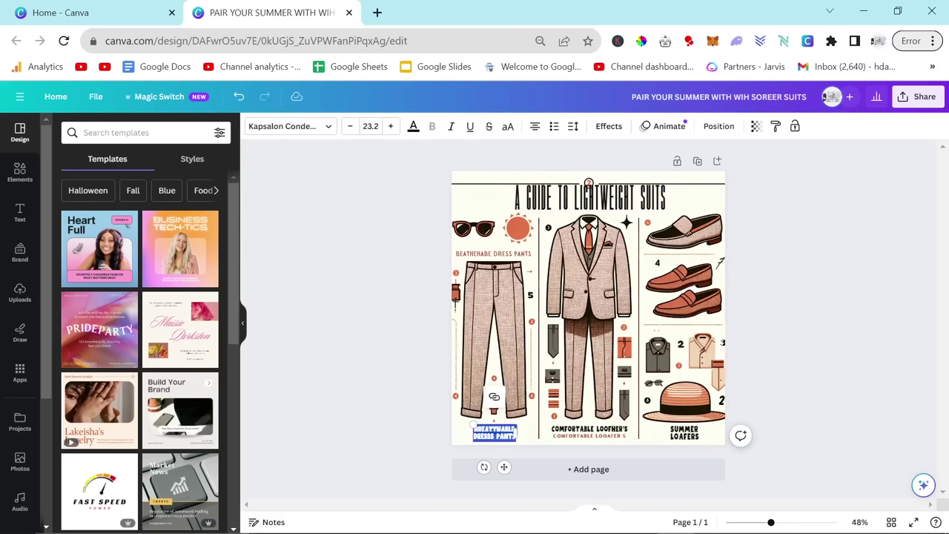
{"action": "type", "text": "BREATHAB"}
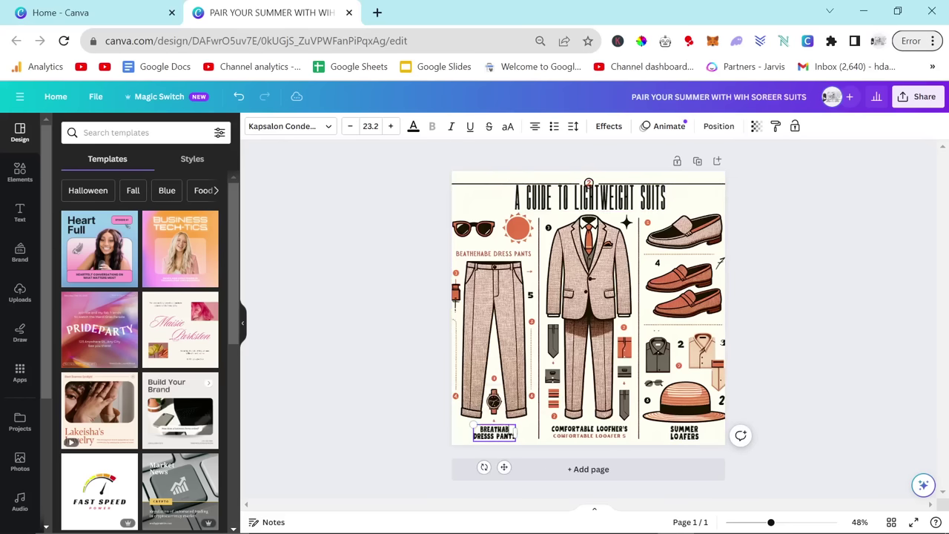
{"action": "type", "text": "LE"}
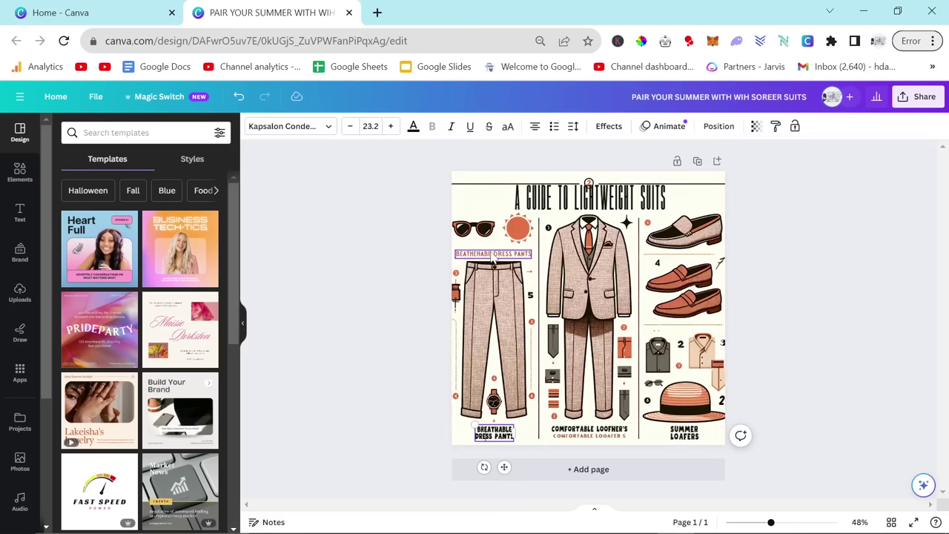
Replace the red label above the trousers with "LINEN OR MIXED SLACKS".
{"action": "double_click", "coordinate": [493, 253]}
{"action": "type", "text": "LINEN OR"}
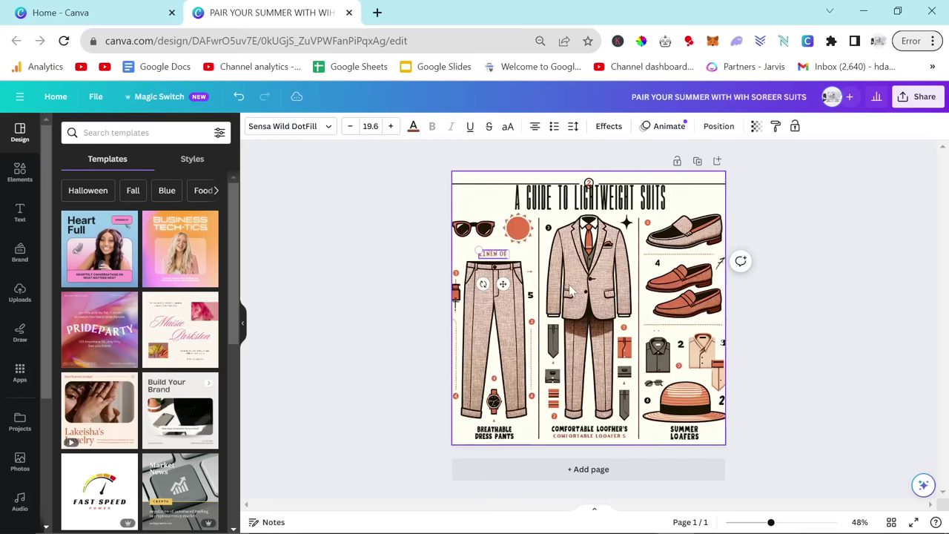
{"action": "type", "text": " MIXED DRESS"}
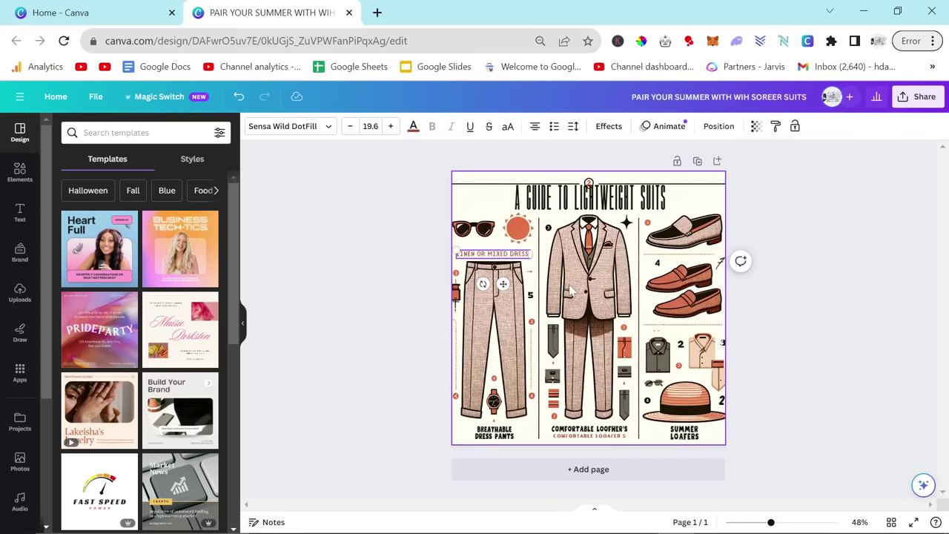
{"action": "key", "text": "BackSpace"}
{"action": "key", "text": "BackSpace"}
{"action": "key", "text": "BackSpace"}
{"action": "key", "text": "BackSpace"}
{"action": "key", "text": "BackSpace"}
{"action": "type", "text": "SLACKS"}
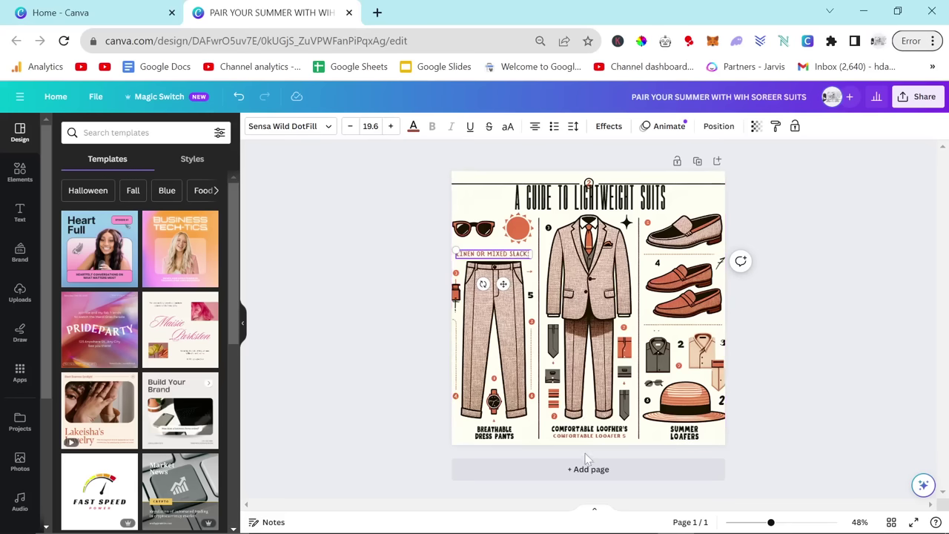
Replace both caption lines below the full suit with "FULL SUIT EXAMPLE".
{"action": "left_click", "coordinate": [588, 429]}
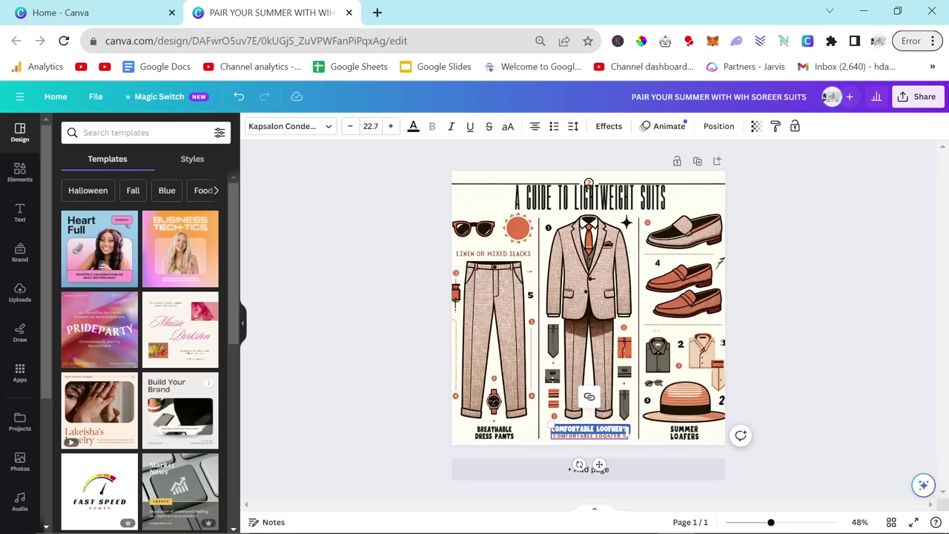
{"action": "double_click", "coordinate": [589, 430]}
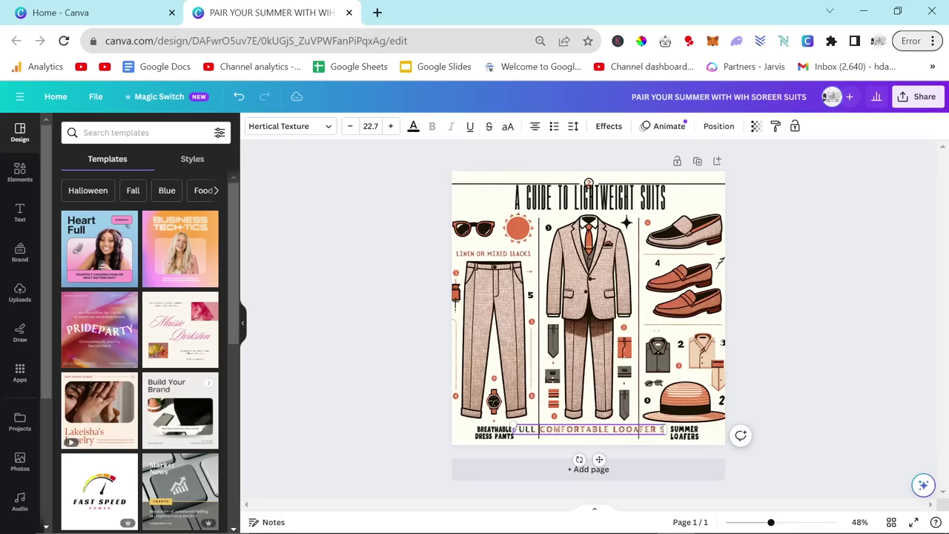
{"action": "key", "text": "ctrl+a"}
{"action": "key", "text": "BackSpace"}
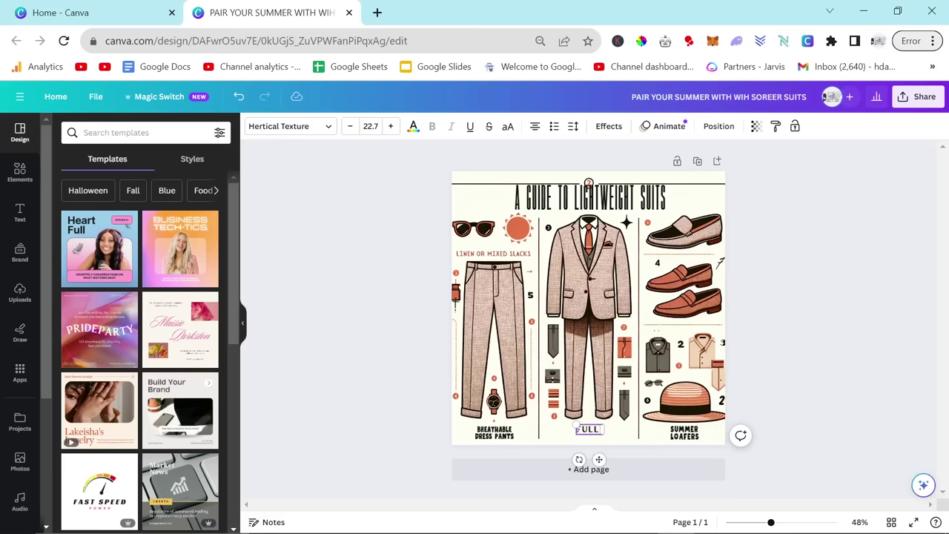
{"action": "type", "text": "FULL SUIT EXAMPLE"}
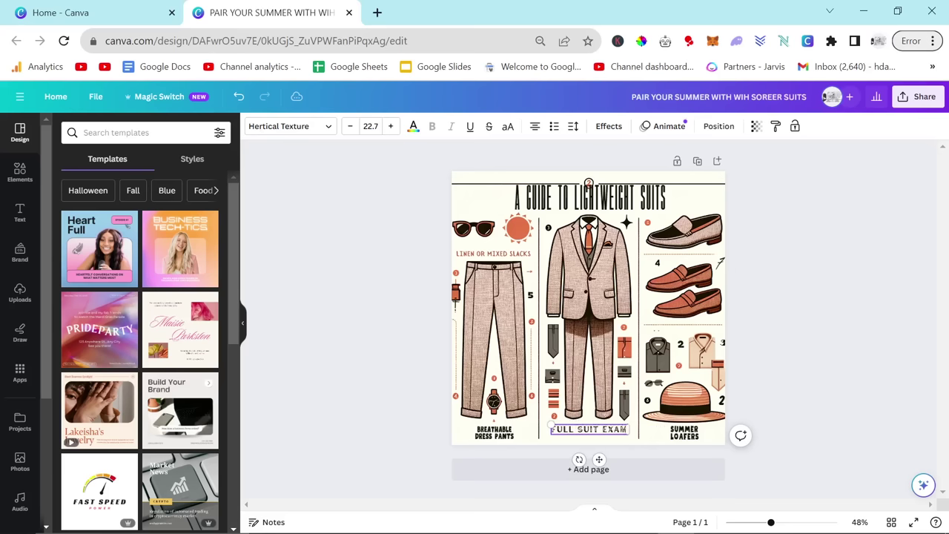
Replace the label below the hat with "DRESS HAT FOR SUN".
{"action": "double_click", "coordinate": [683, 436]}
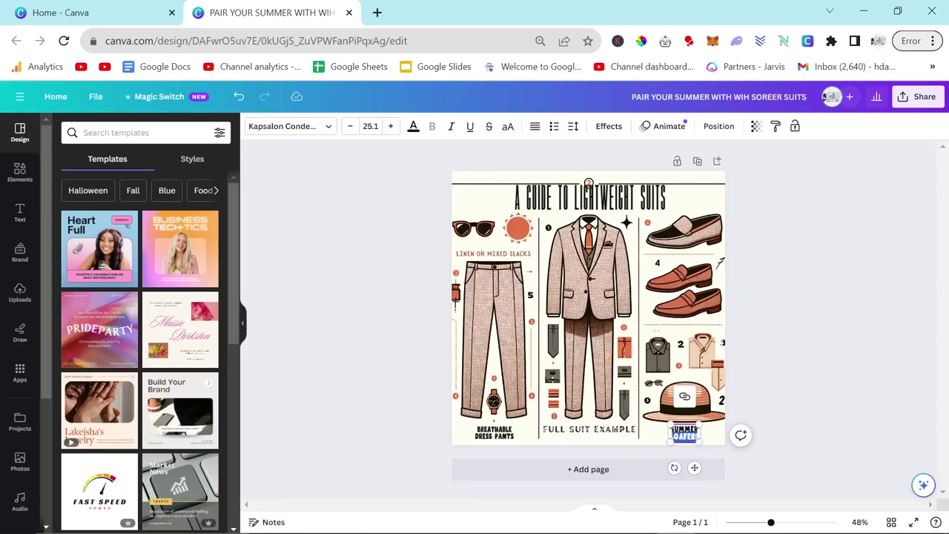
{"action": "type", "text": "HAT FOR"}
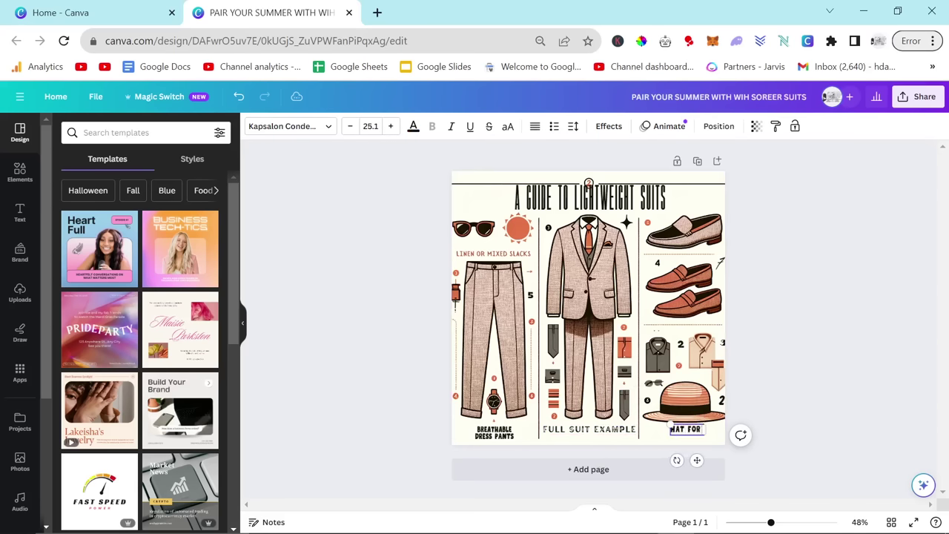
{"action": "type", "text": " BLOCKING"}
{"action": "key", "text": "ctrl+BackSpace"}
{"action": "key", "text": "Home"}
{"action": "type", "text": "DRESS"}
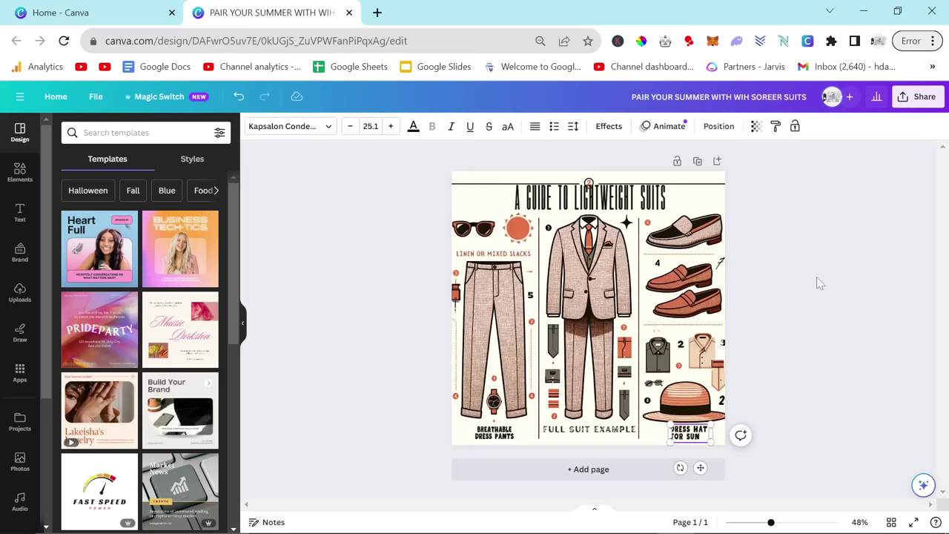
{"action": "left_click", "coordinate": [754, 289]}
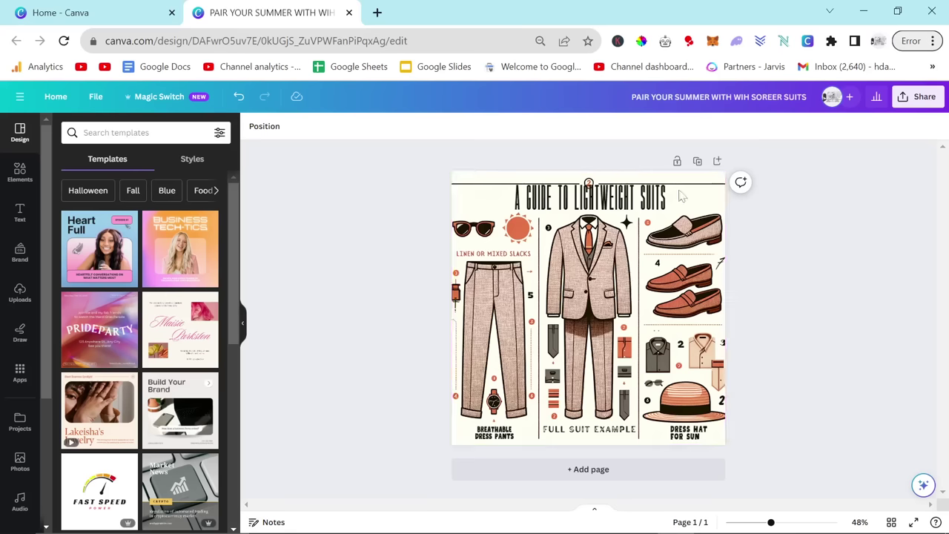
{"action": "left_click", "coordinate": [573, 201]}
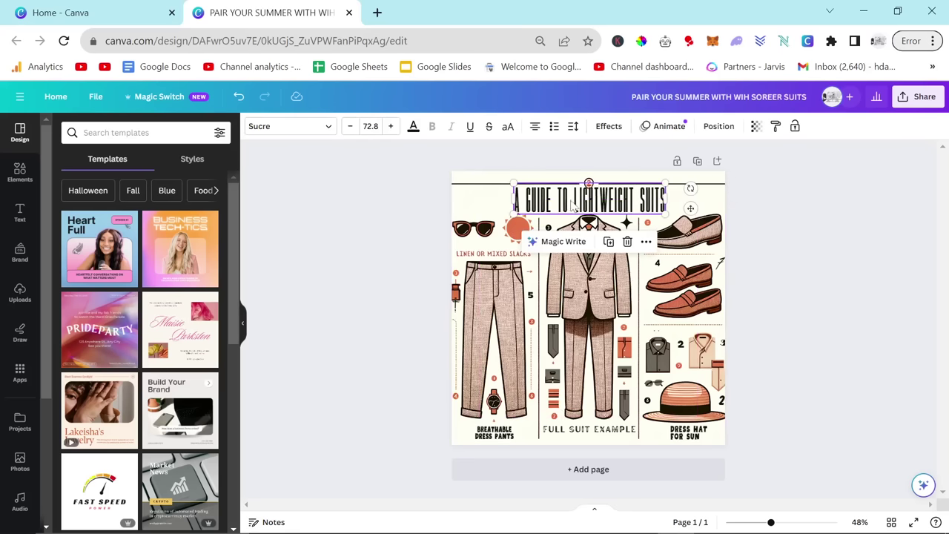
{"action": "left_click", "coordinate": [593, 374]}
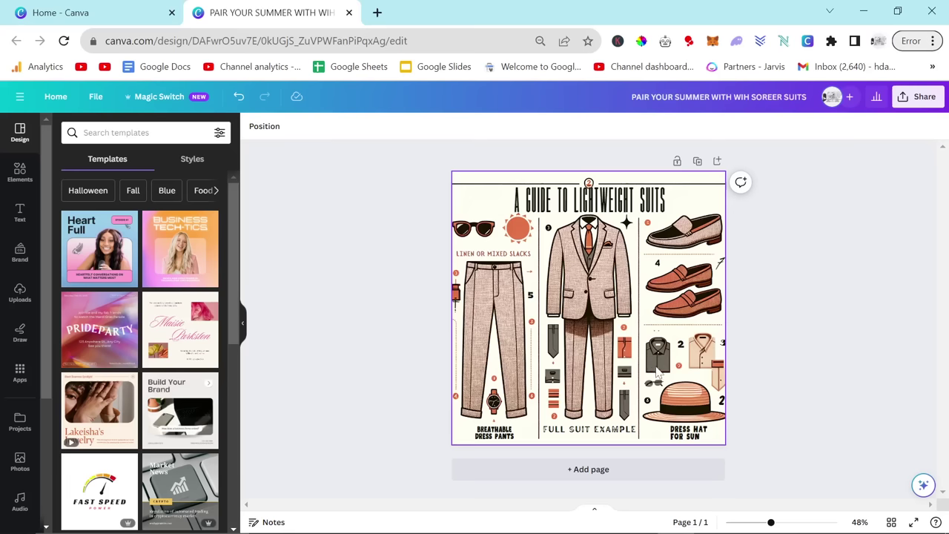
{"action": "left_click", "coordinate": [591, 202]}
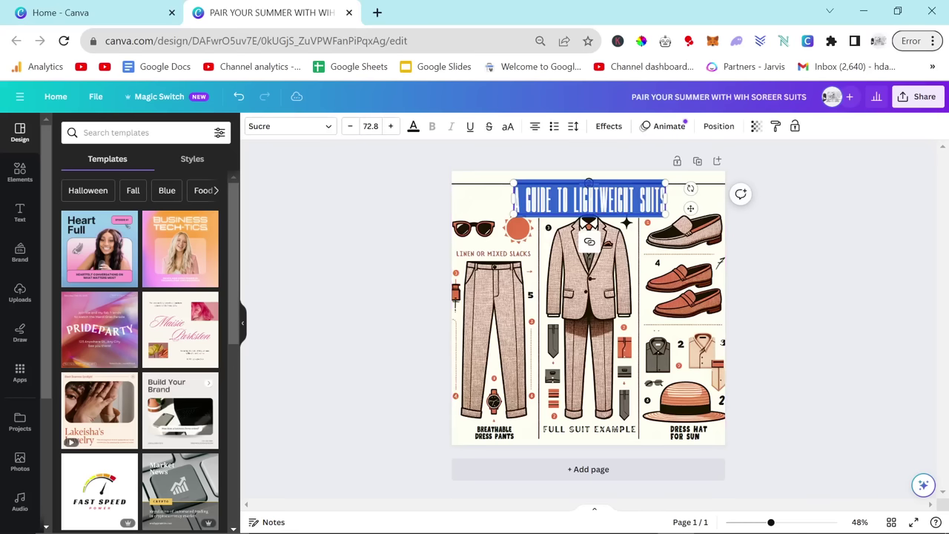
{"action": "left_click", "coordinate": [833, 259]}
Download the corrected infographic as a PNG at 1,024 × 1,024 px.
{"action": "left_click", "coordinate": [931, 66]}
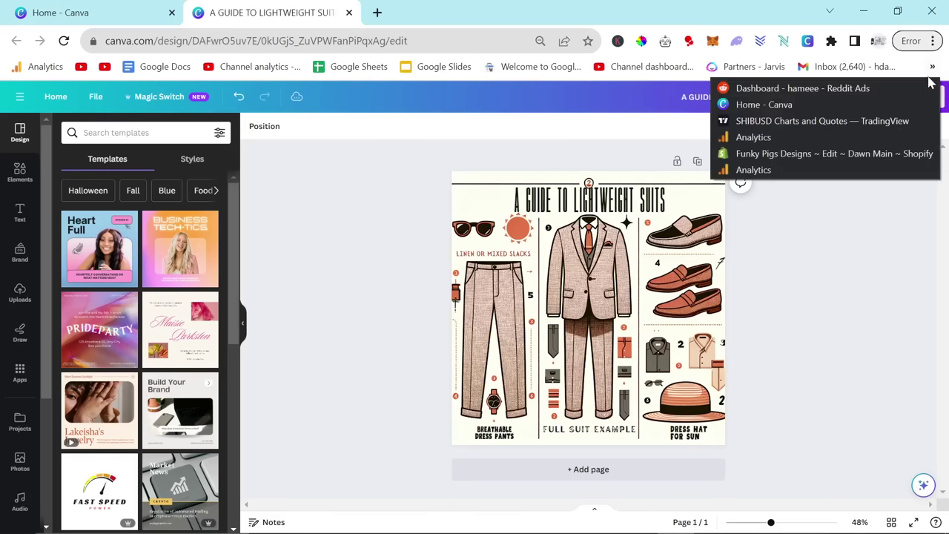
{"action": "left_click", "coordinate": [844, 286]}
{"action": "left_click", "coordinate": [903, 100]}
{"action": "left_click", "coordinate": [816, 373]}
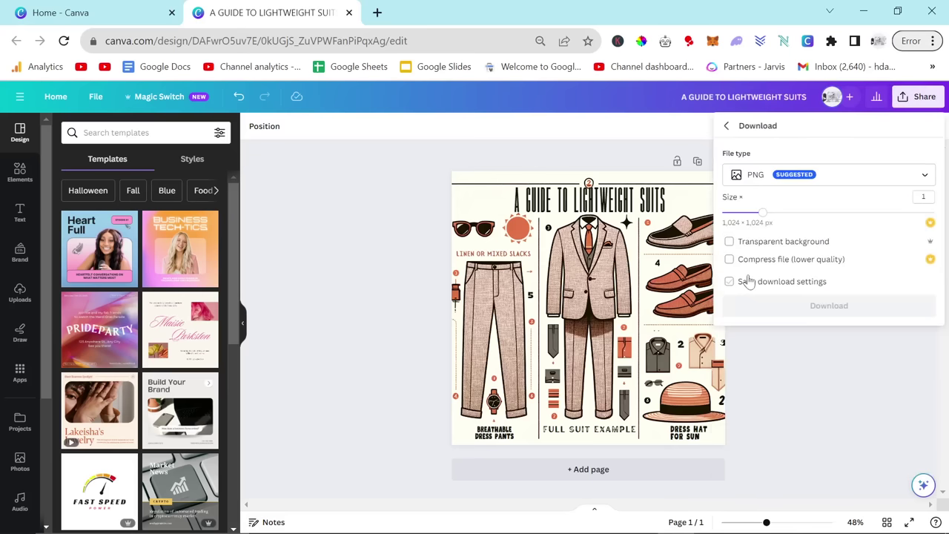
{"action": "left_click", "coordinate": [799, 306]}
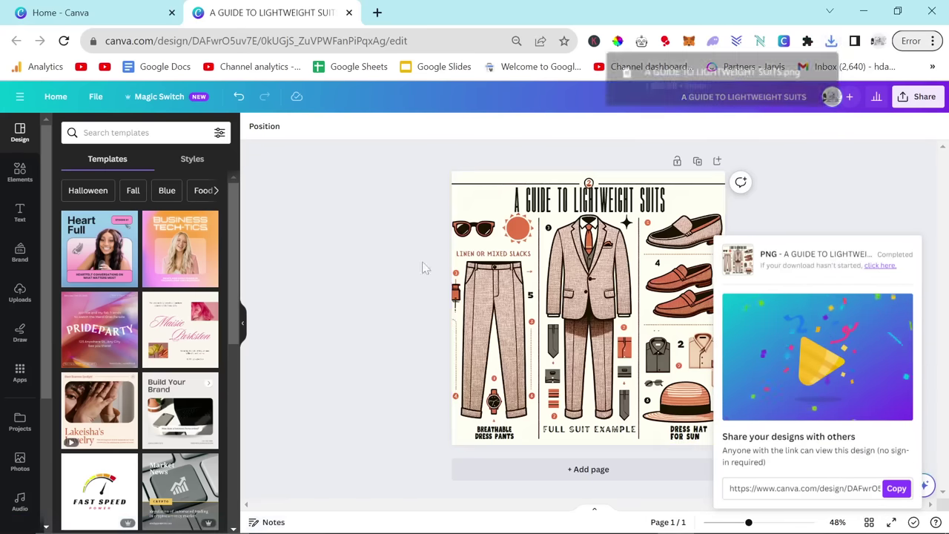
Switch to the image viewer and inspect the downloaded "A GUIDE TO LIGHTWEIGHT SUITS.png" in an enlarged window.
{"action": "key", "text": "alt+Tab"}
{"action": "key", "text": "alt+Tab"}
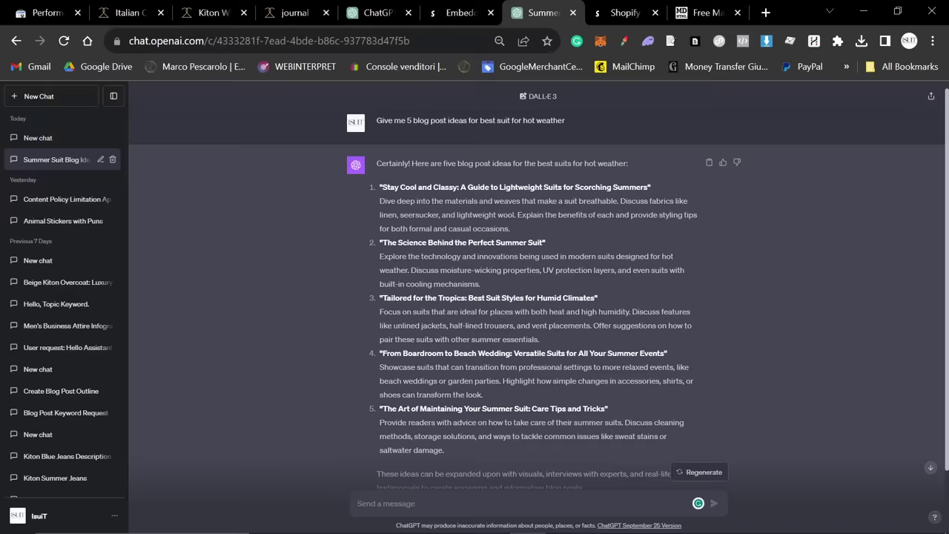
{"action": "key", "text": "alt+Tab"}
{"action": "key", "text": "alt+Tab"}
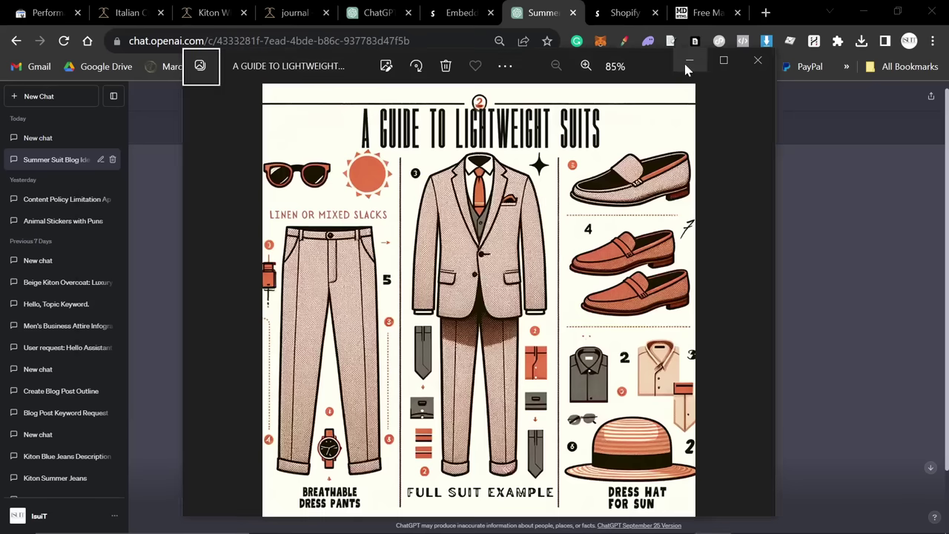
{"action": "left_click", "coordinate": [688, 63]}
{"action": "key", "text": "alt+Tab"}
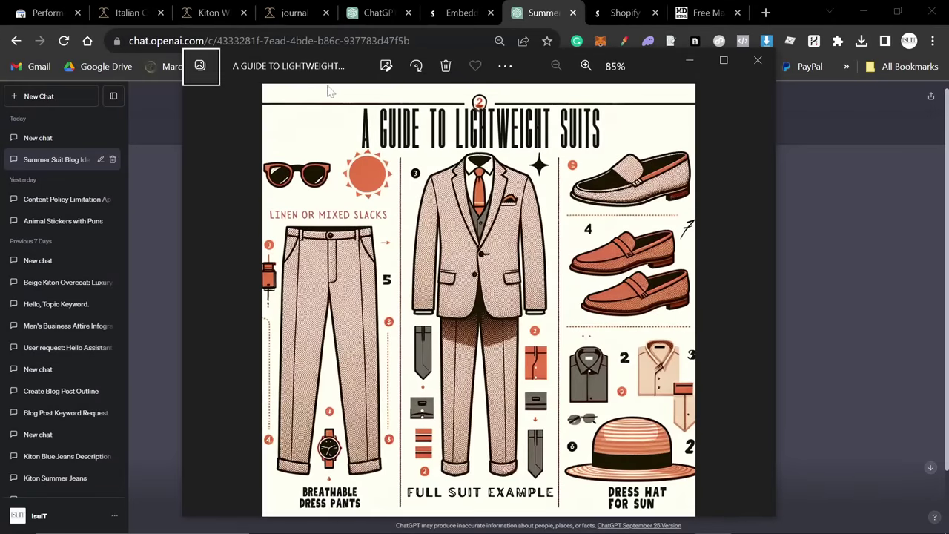
{"action": "left_click", "coordinate": [713, 60]}
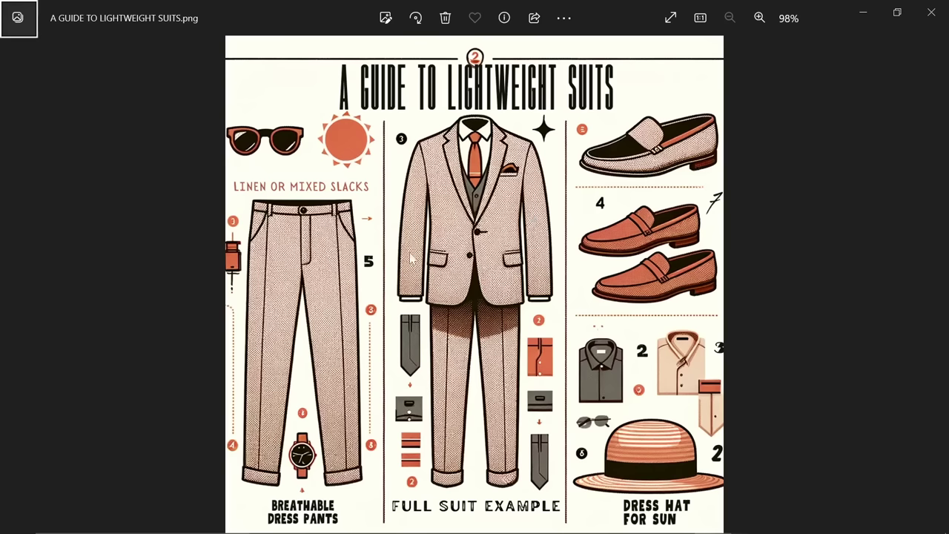
Switch to the Markdown to HTML converter in the browser and copy the article's entire raw HTML.
{"action": "key", "text": "alt+Tab"}
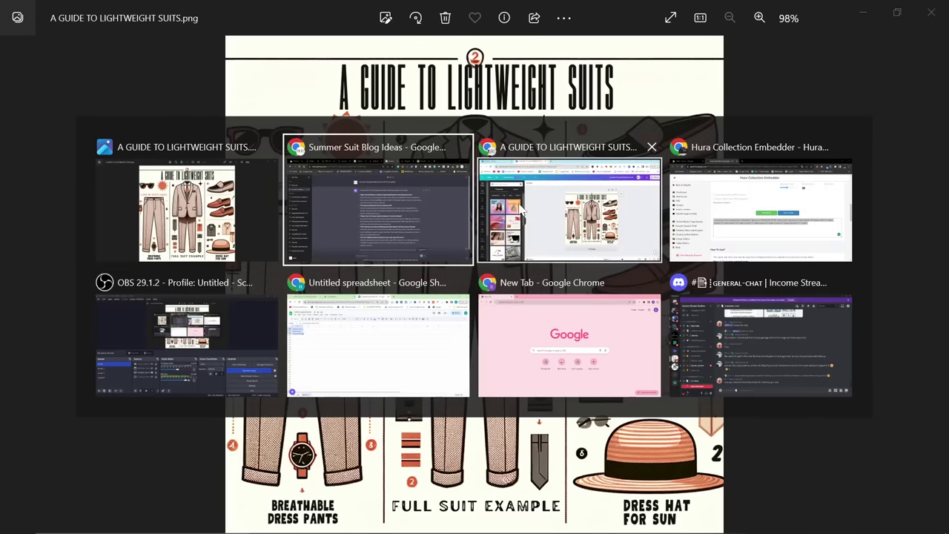
{"action": "key", "text": "alt+Tab"}
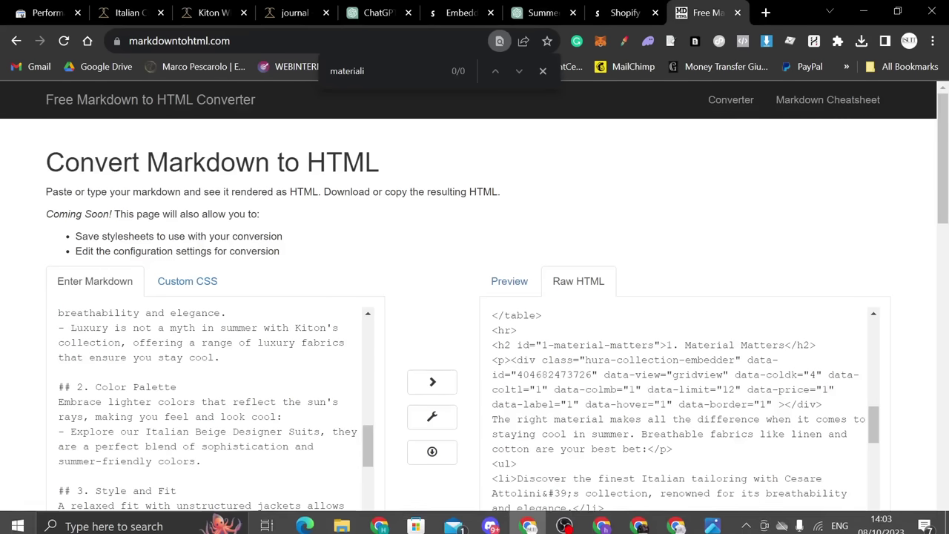
{"action": "key", "text": "ctrl+a"}
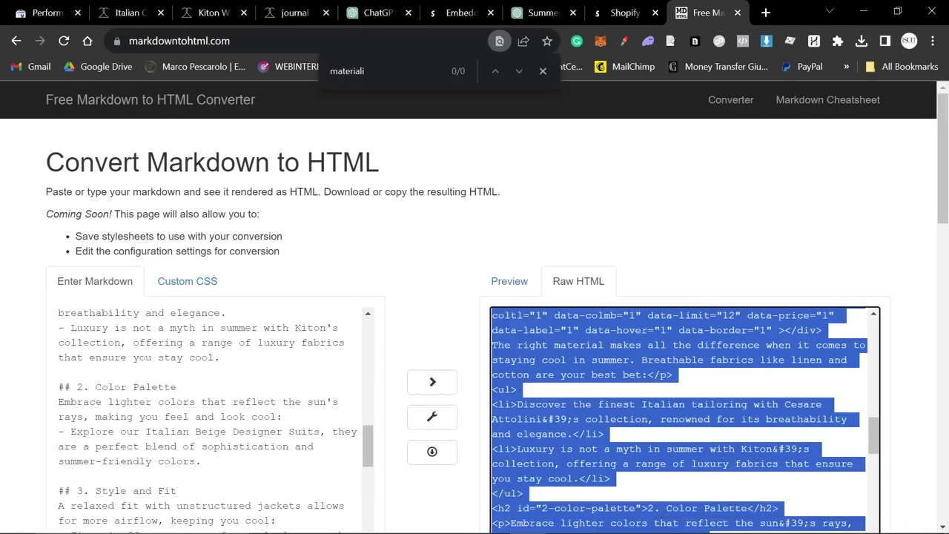
Switch to the 2Men Shopify admin and start a new blog post in the online store.
{"action": "key", "text": "alt+Tab"}
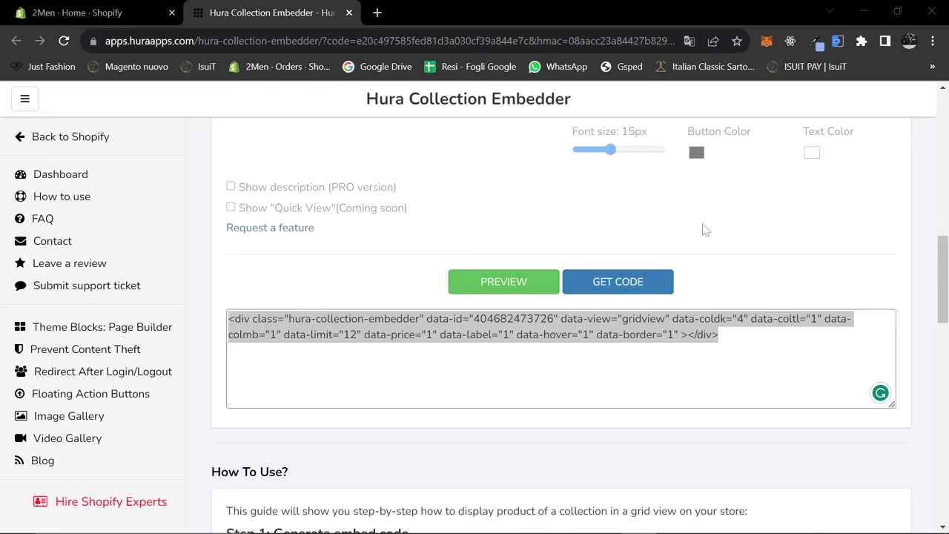
{"action": "left_click", "coordinate": [703, 229]}
{"action": "key", "text": "ctrl+shift+Tab"}
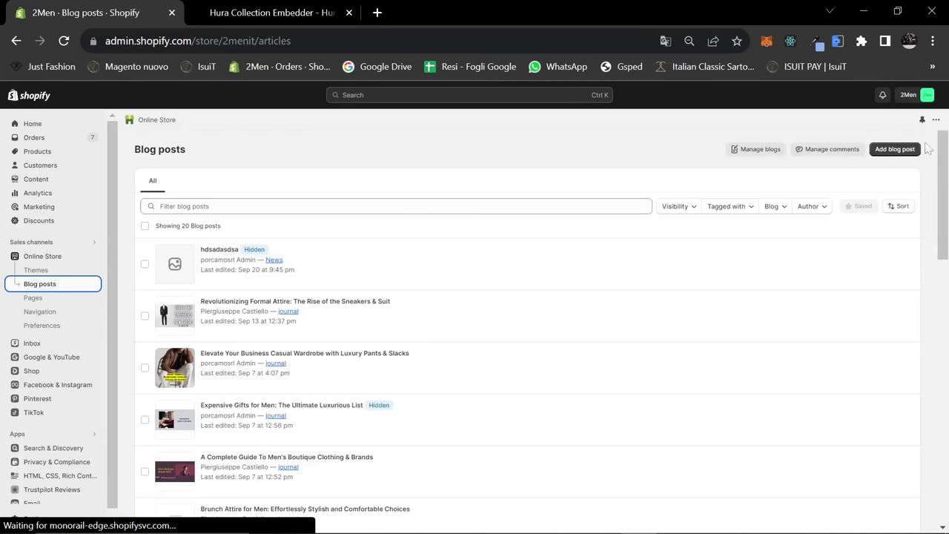
{"action": "left_click", "coordinate": [897, 148]}
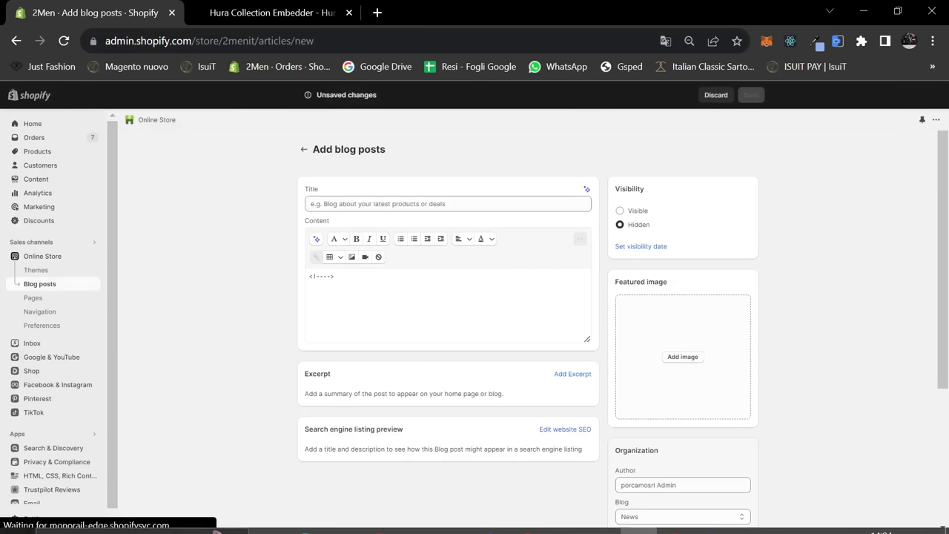
Paste the article's HTML into the post's content source and delete the opening <hr> tag.
{"action": "key", "text": "ctrl+a"}
{"action": "key", "text": "ctrl+v"}
{"action": "scroll", "coordinate": [422, 304], "scroll_direction": "up", "scroll_amount": 10}
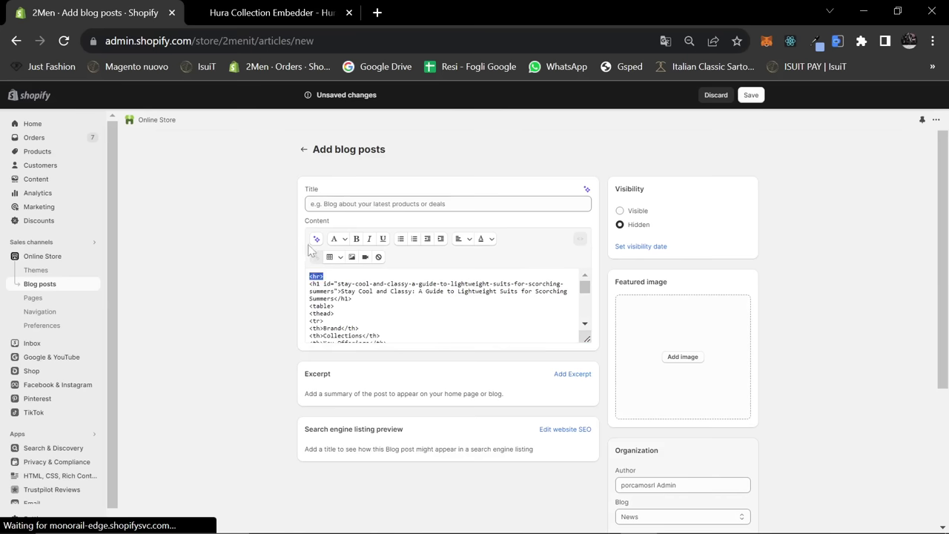
{"action": "key", "text": "Delete"}
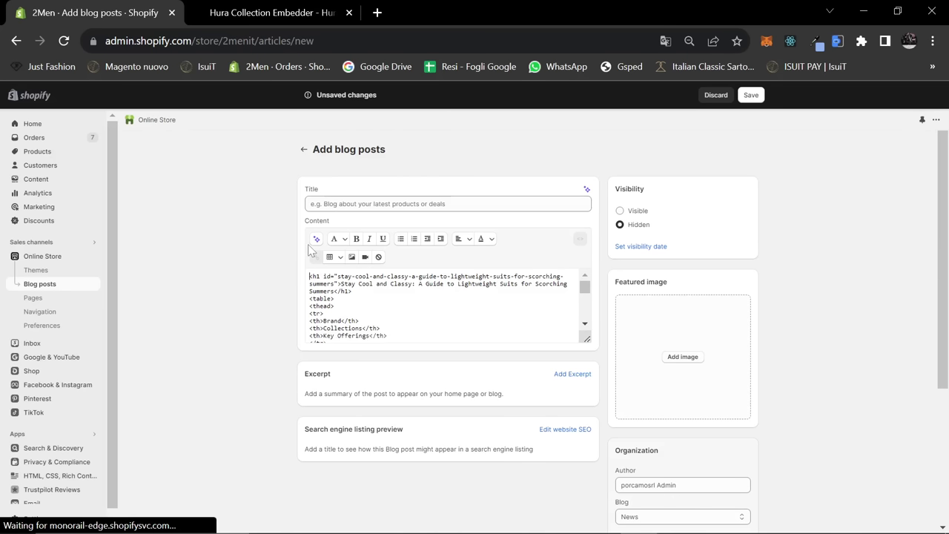
Set the title to "Stay Cool and Classy: A Guide to Lightweight Suits for Scorching Summers" and remove the matching heading from the formatted content.
{"action": "left_click", "coordinate": [580, 238]}
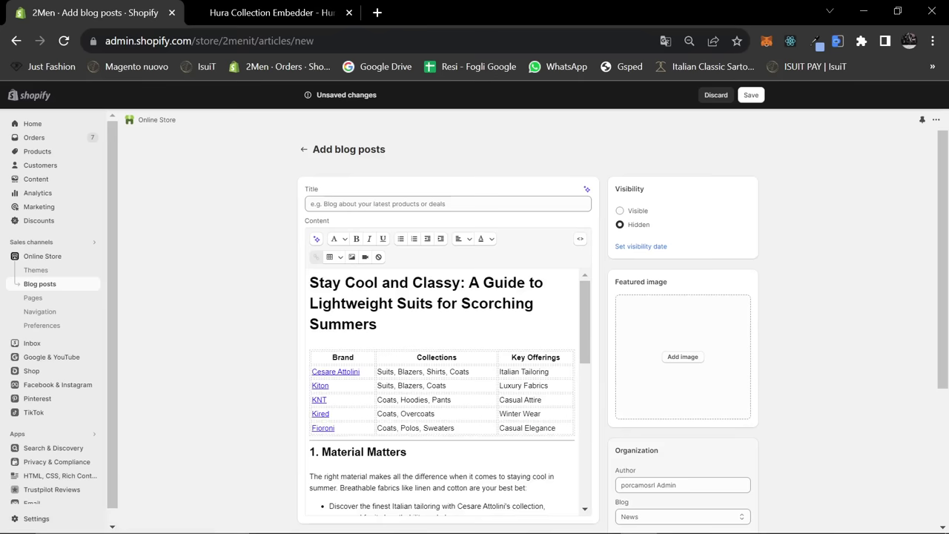
{"action": "left_click_drag", "start_coordinate": [309, 283], "coordinate": [386, 204]}
{"action": "left_click_drag", "start_coordinate": [348, 311], "coordinate": [346, 306]}
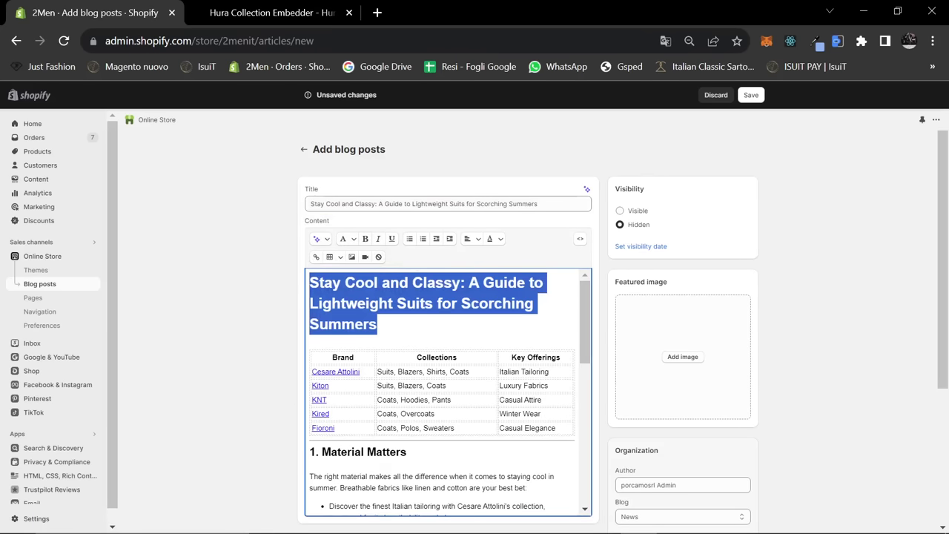
{"action": "key", "text": "BackSpace"}
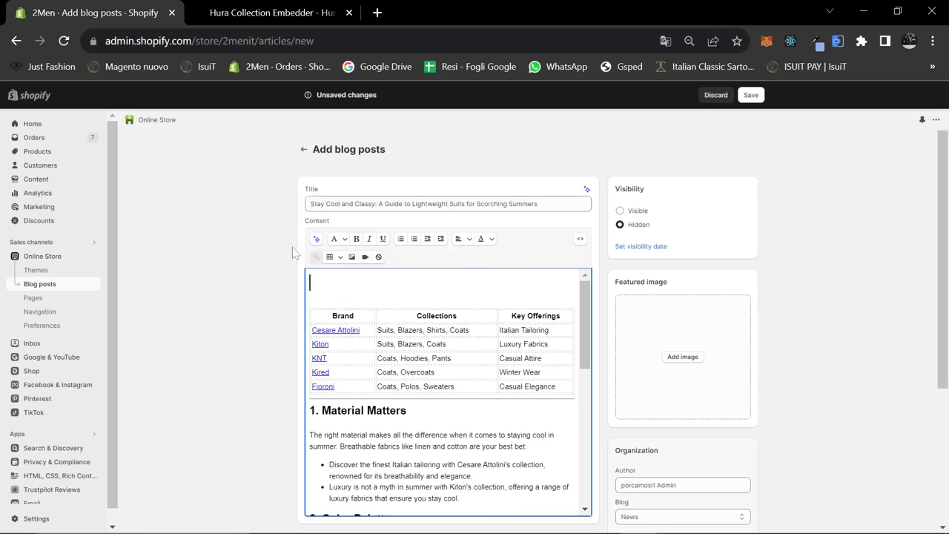
Review the formatted article and check the collection embed code under "1. Material Matters" in its HTML source.
{"action": "scroll", "coordinate": [447, 392], "scroll_direction": "down", "scroll_amount": 5}
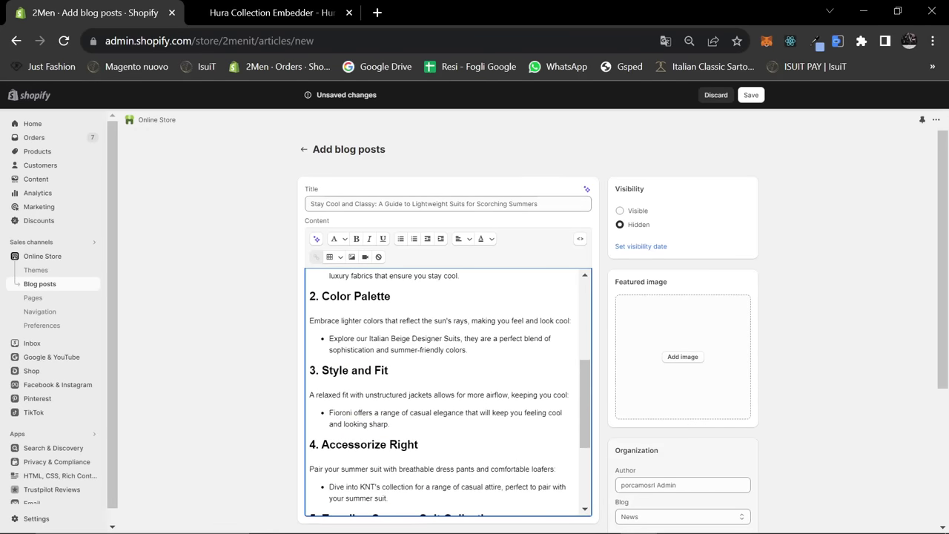
{"action": "scroll", "coordinate": [448, 392], "scroll_direction": "up", "scroll_amount": 6}
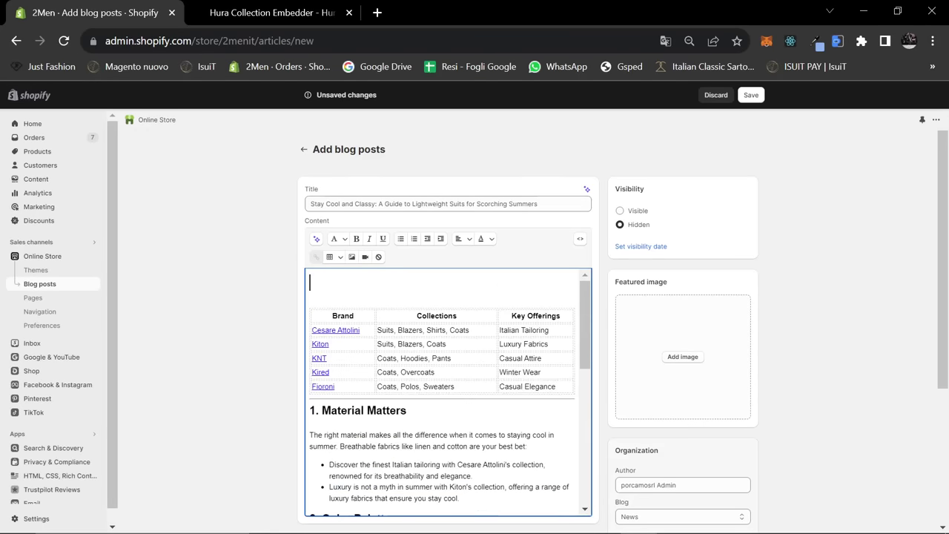
{"action": "left_click", "coordinate": [580, 239]}
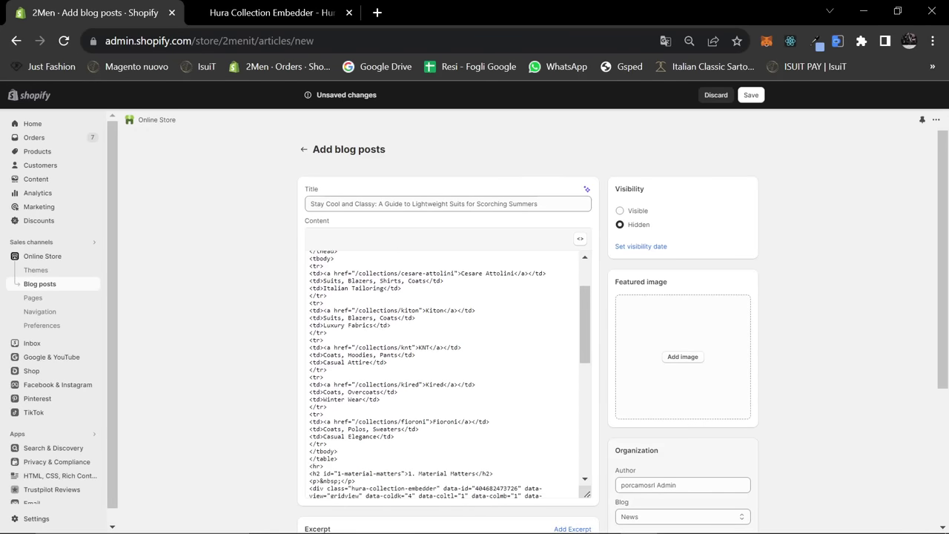
{"action": "scroll", "coordinate": [448, 391], "scroll_direction": "down", "scroll_amount": 2}
{"action": "left_click", "coordinate": [579, 239]}
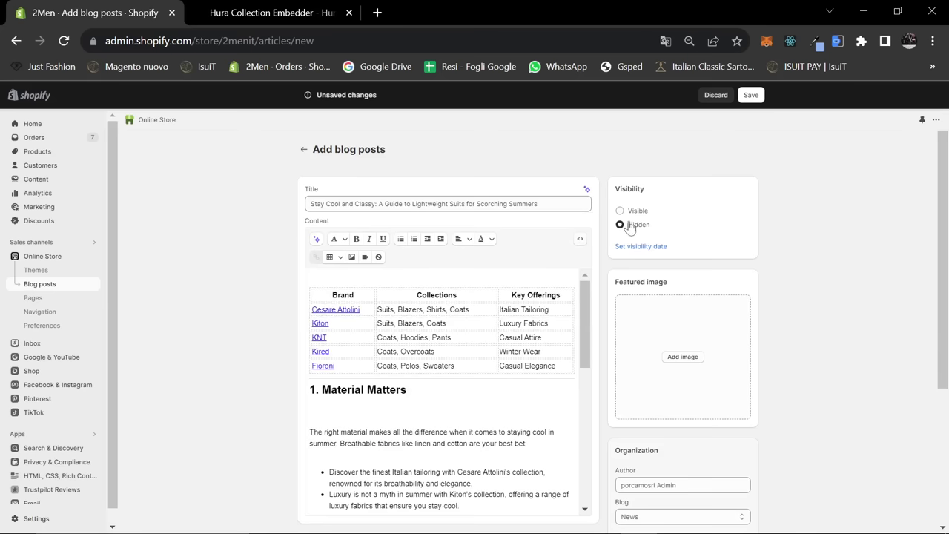
Set the blog post's visibility to Visible and assign it to the journal blog.
{"action": "left_click", "coordinate": [619, 210]}
{"action": "scroll", "coordinate": [657, 468], "scroll_direction": "down", "scroll_amount": 1}
{"action": "left_click", "coordinate": [657, 453]}
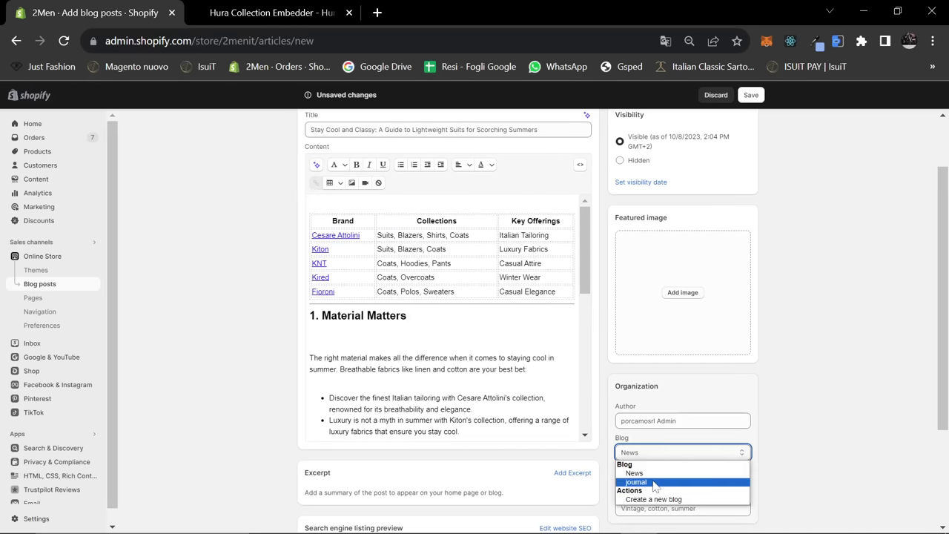
{"action": "left_click", "coordinate": [645, 476]}
{"action": "scroll", "coordinate": [608, 215], "scroll_direction": "up", "scroll_amount": 1}
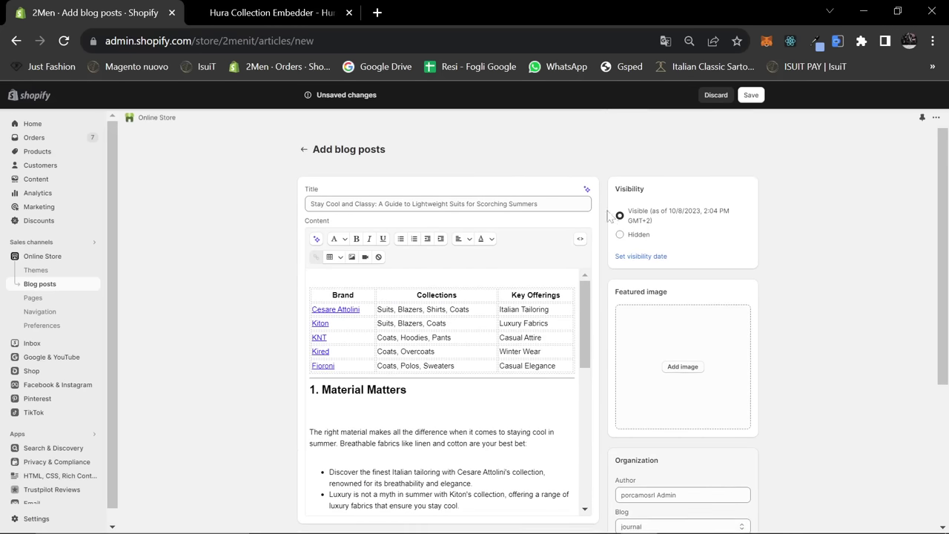
Examine the post's HTML source through to its closing paragraphs, along with the excerpt and search engine listing sections.
{"action": "left_click", "coordinate": [583, 240]}
{"action": "scroll", "coordinate": [450, 374], "scroll_direction": "down", "scroll_amount": 10}
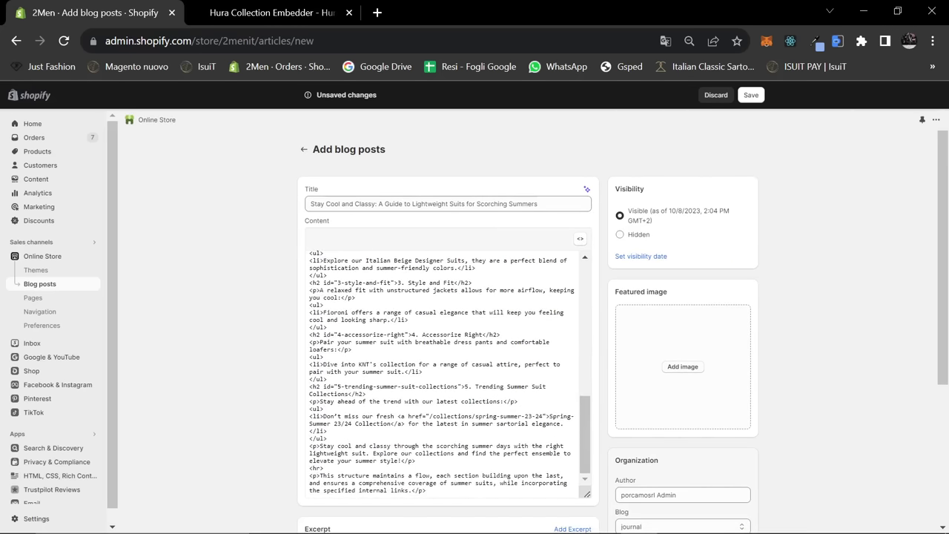
{"action": "scroll", "coordinate": [449, 373], "scroll_direction": "up", "scroll_amount": 10}
{"action": "scroll", "coordinate": [445, 415], "scroll_direction": "down", "scroll_amount": 15}
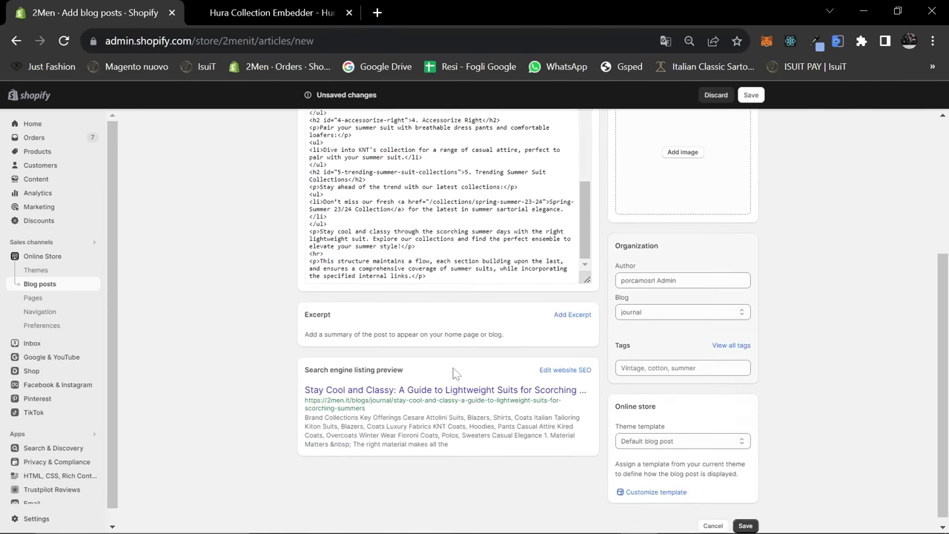
{"action": "scroll", "coordinate": [455, 373], "scroll_direction": "up", "scroll_amount": 3}
{"action": "scroll", "coordinate": [585, 245], "scroll_direction": "down", "scroll_amount": 4}
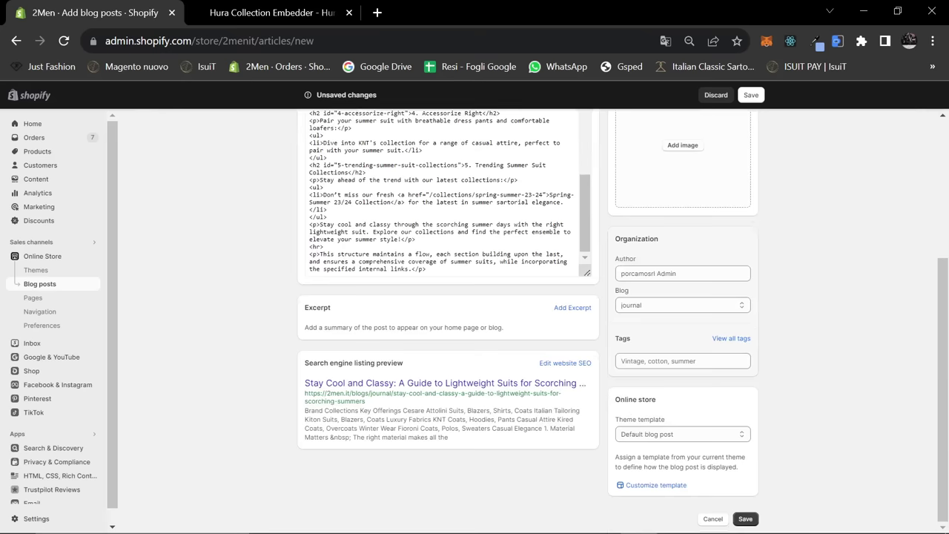
{"action": "scroll", "coordinate": [658, 386], "scroll_direction": "up", "scroll_amount": 2}
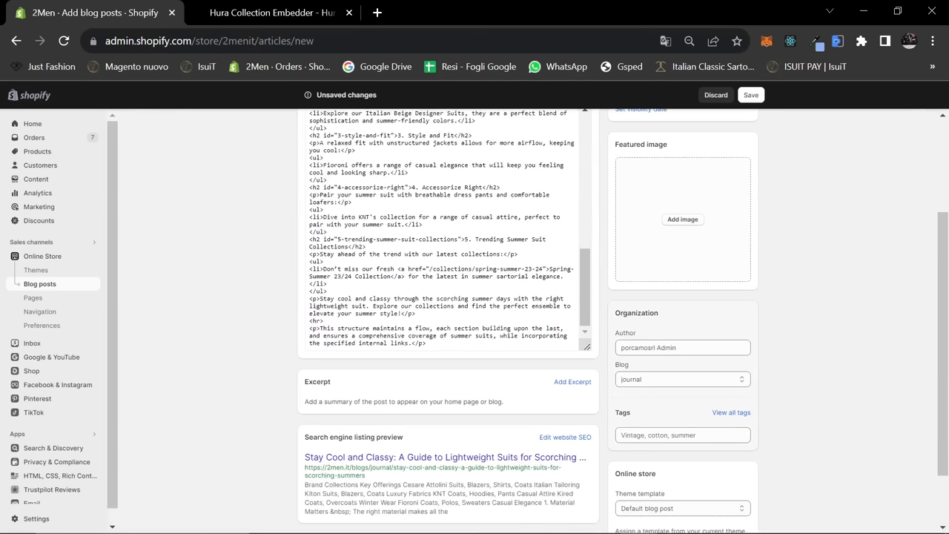
Return the content to the formatted editor and upload "A GUIDE TO LIGHTWEIGHT SUITS" from Downloads as the post's featured image.
{"action": "scroll", "coordinate": [581, 244], "scroll_direction": "up", "scroll_amount": 2}
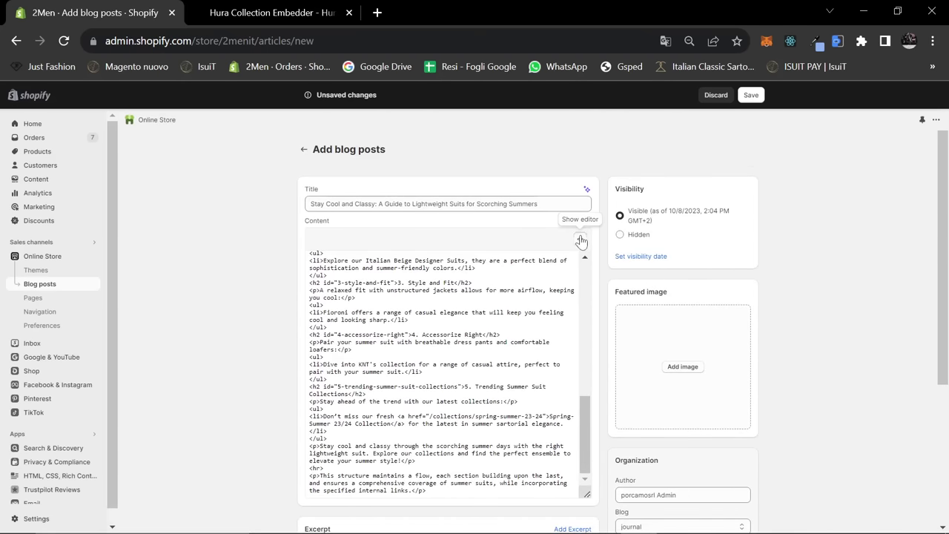
{"action": "left_click", "coordinate": [580, 238]}
{"action": "left_click", "coordinate": [665, 363]}
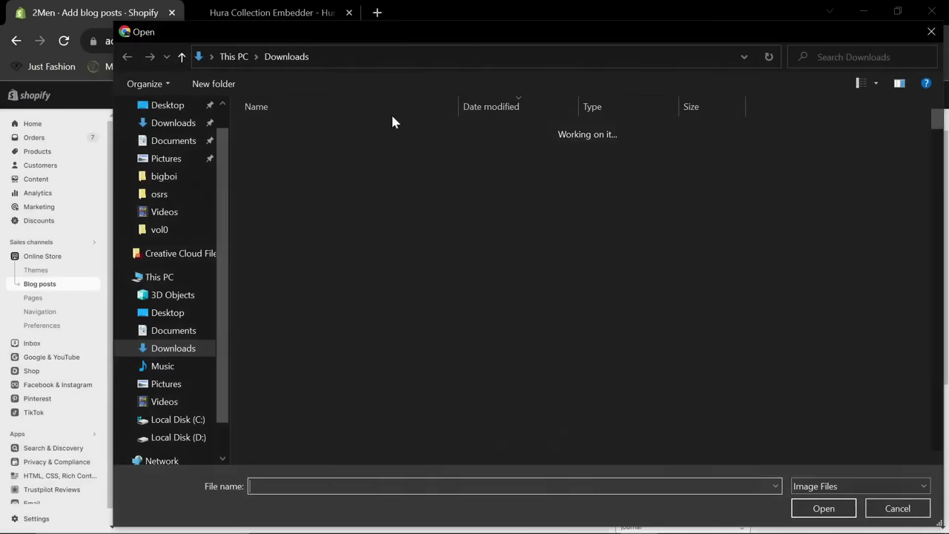
{"action": "double_click", "coordinate": [282, 147]}
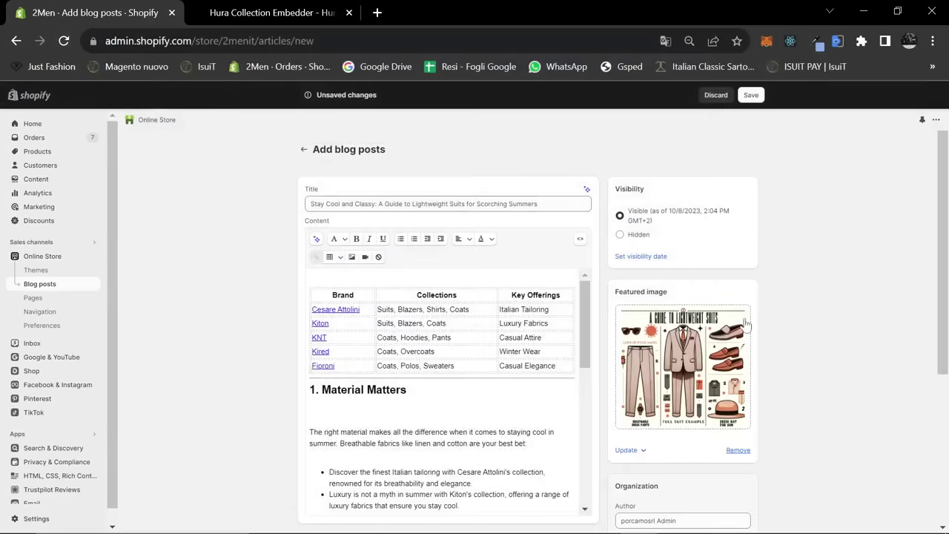
Add an empty line below the "3. Style and Fit" heading and upload the "A GUIDE TO LIGHTWEIGHT SUITS" image for it.
{"action": "scroll", "coordinate": [719, 362], "scroll_direction": "down", "scroll_amount": 1}
{"action": "scroll", "coordinate": [445, 319], "scroll_direction": "down", "scroll_amount": 3}
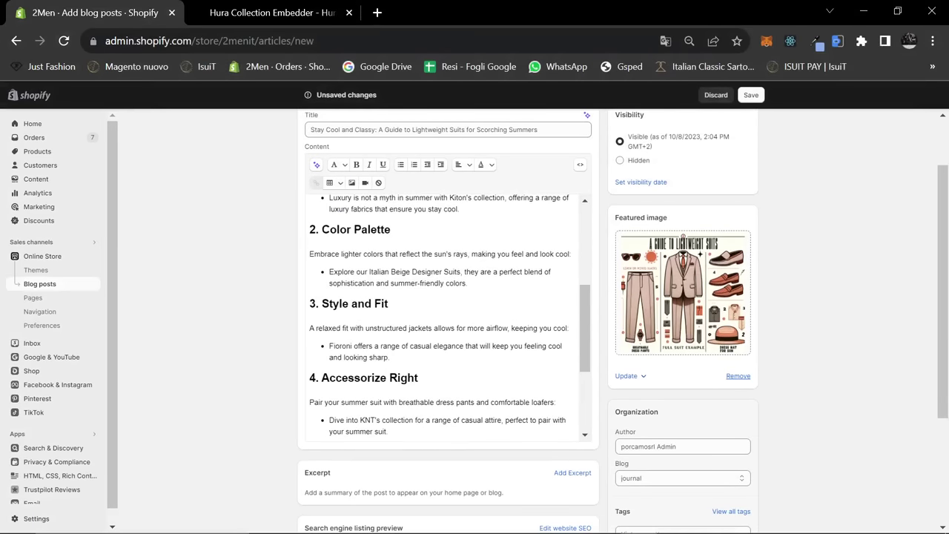
{"action": "scroll", "coordinate": [445, 318], "scroll_direction": "up", "scroll_amount": 2}
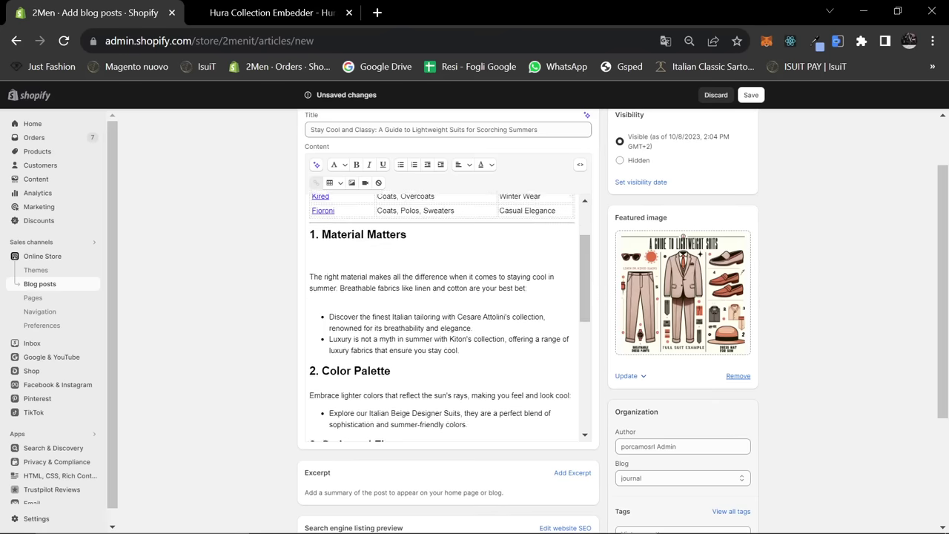
{"action": "scroll", "coordinate": [450, 317], "scroll_direction": "down", "scroll_amount": 2}
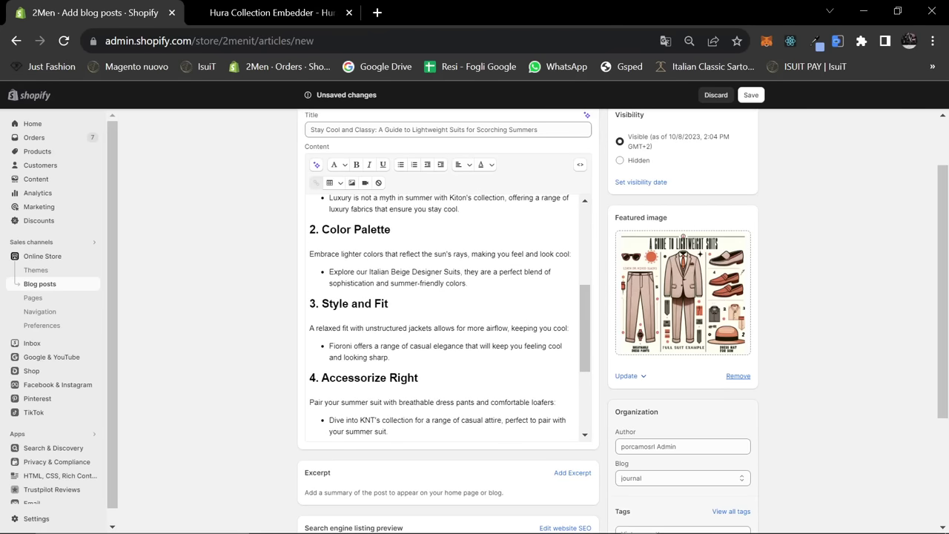
{"action": "left_click", "coordinate": [388, 303]}
{"action": "key", "text": "Return"}
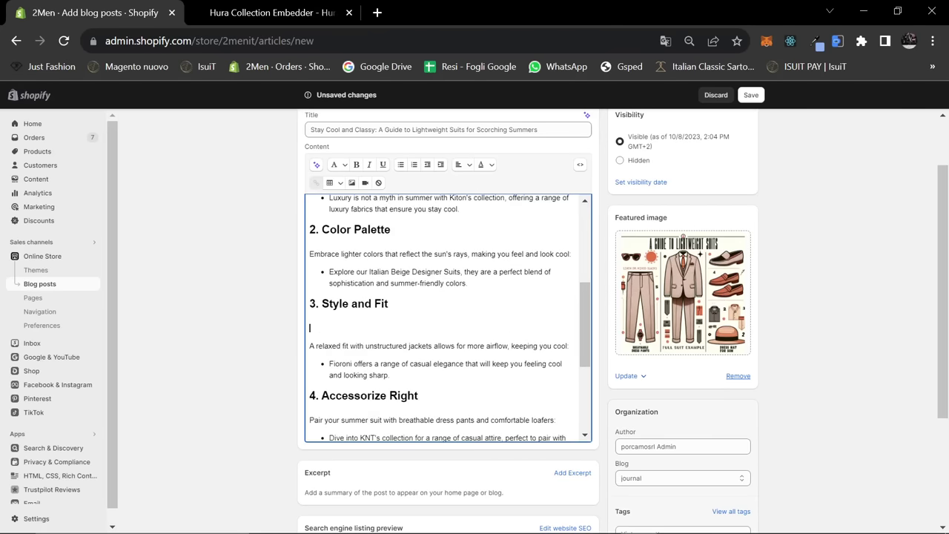
{"action": "left_click", "coordinate": [352, 183]}
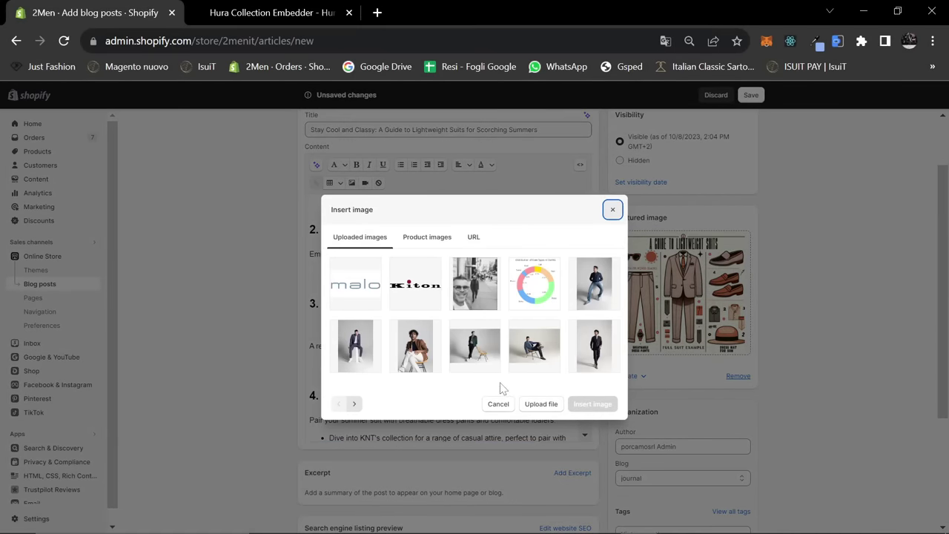
{"action": "left_click", "coordinate": [541, 403]}
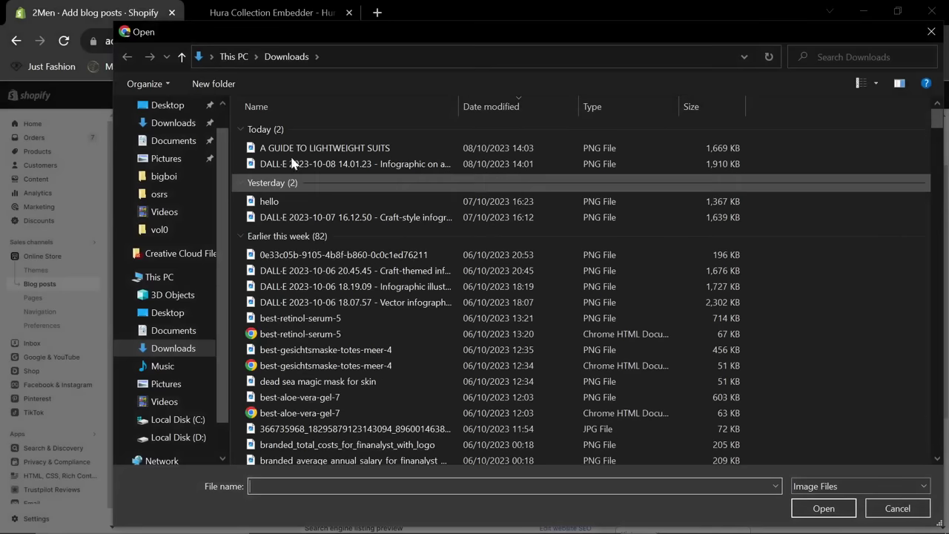
{"action": "double_click", "coordinate": [233, 150]}
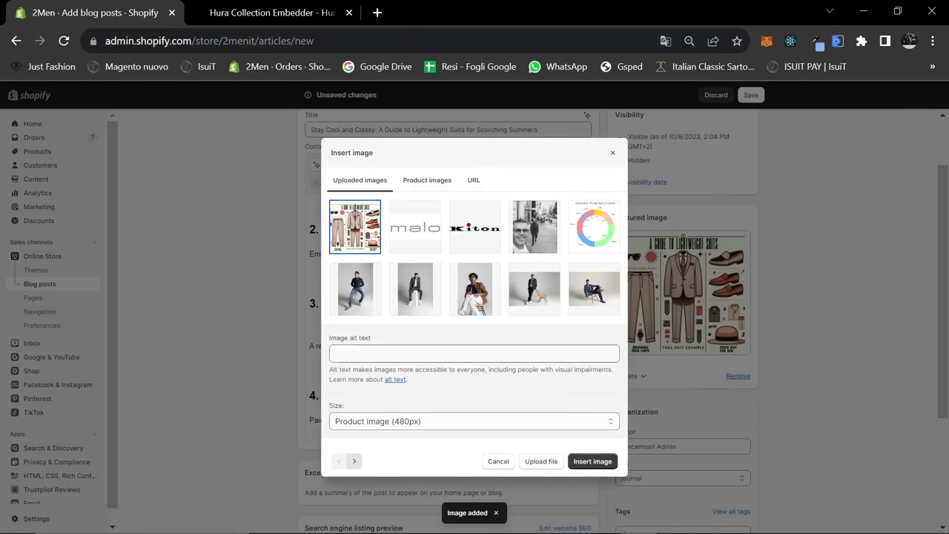
Give the uploaded image the alt text "AN INFOGRAPHIC ABOUT LIGHTWEIGHT SUITS" and insert it into the content.
{"action": "left_click", "coordinate": [474, 354]}
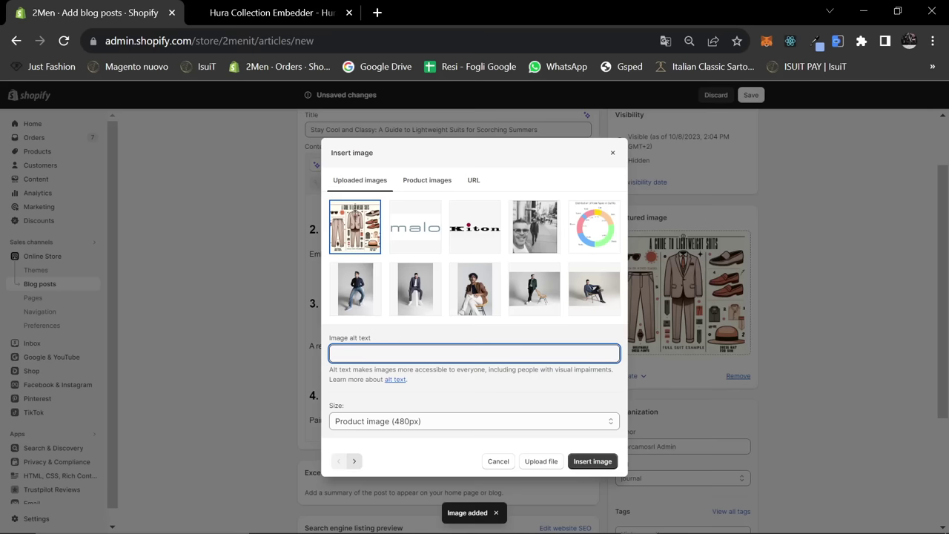
{"action": "type", "text": "AN INFOGRAPHIC ABOUT LIGHTWEIGHT SUITS"}
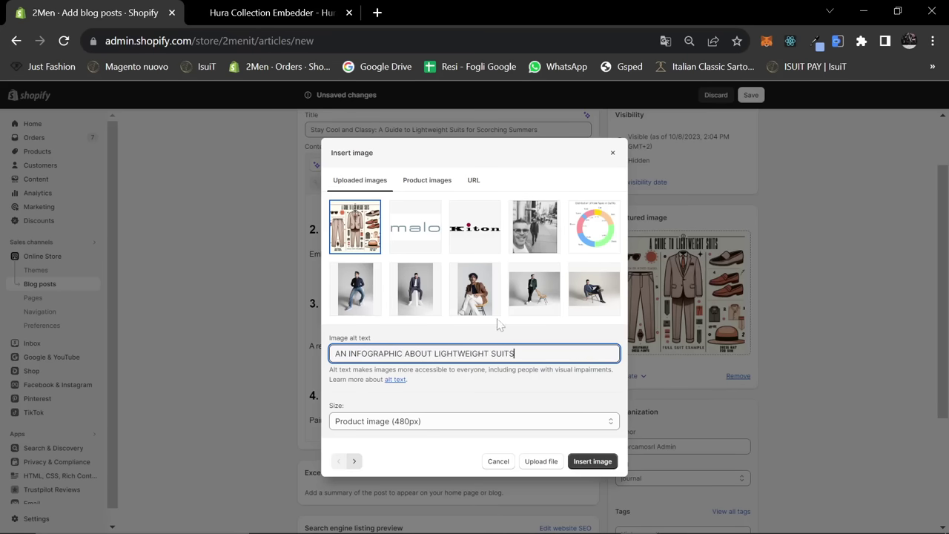
{"action": "left_click", "coordinate": [602, 459]}
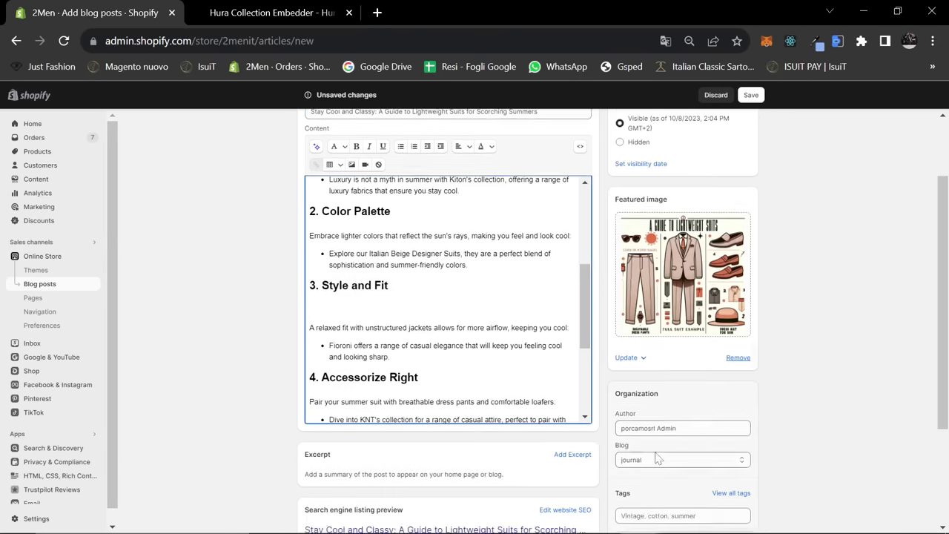
Center-align the infographic below the "3. Style and Fit" heading.
{"action": "scroll", "coordinate": [519, 415], "scroll_direction": "up", "scroll_amount": 3}
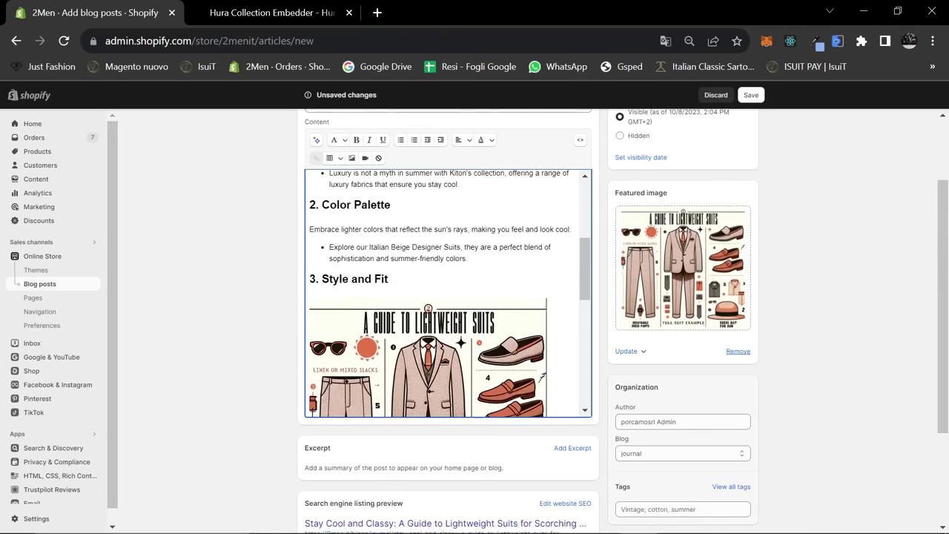
{"action": "left_click", "coordinate": [428, 356]}
{"action": "left_click", "coordinate": [468, 140]}
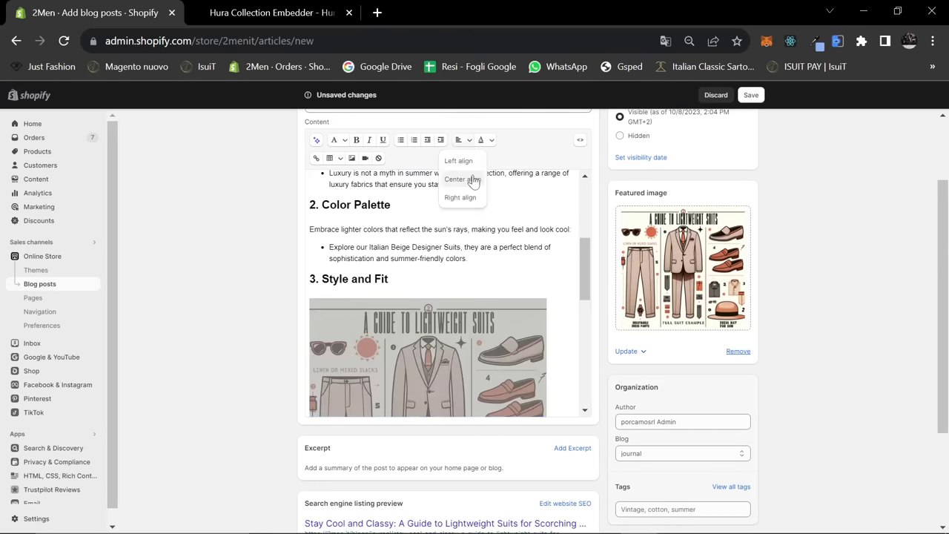
{"action": "left_click", "coordinate": [468, 179]}
Examine the description text shown in the post's search engine listing preview.
{"action": "scroll", "coordinate": [445, 356], "scroll_direction": "down", "scroll_amount": 5}
{"action": "scroll", "coordinate": [445, 459], "scroll_direction": "down", "scroll_amount": 2}
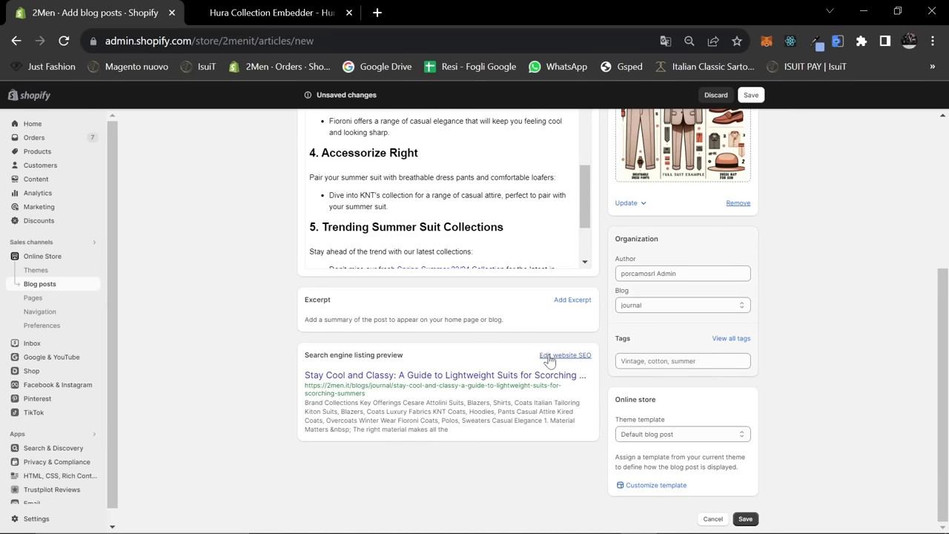
{"action": "left_click_drag", "start_coordinate": [449, 429], "coordinate": [312, 404]}
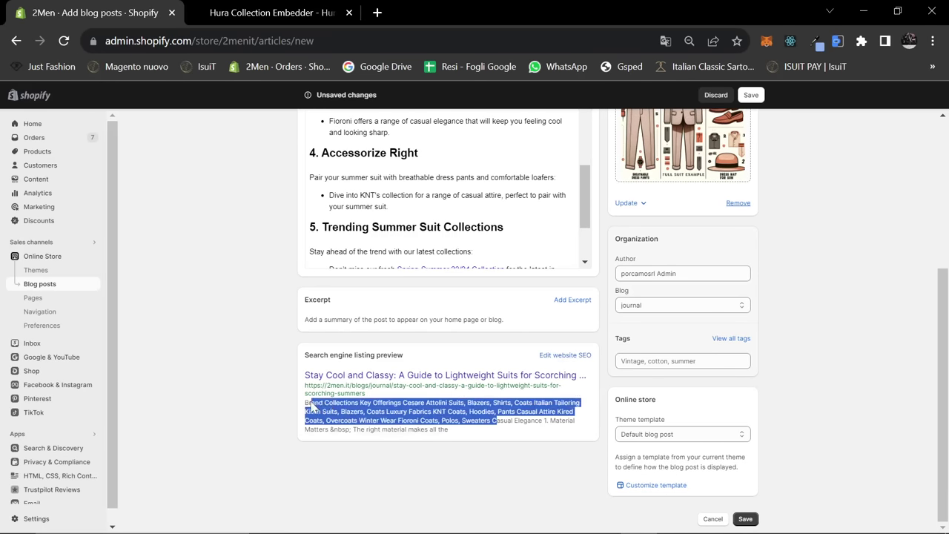
{"action": "left_click", "coordinate": [458, 428]}
{"action": "left_click_drag", "start_coordinate": [458, 429], "coordinate": [290, 411]}
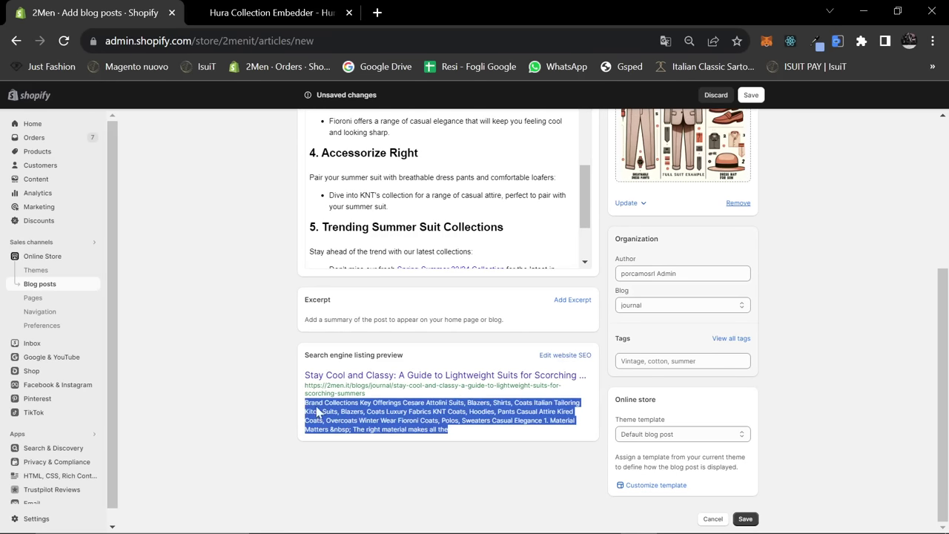
{"action": "left_click", "coordinate": [408, 430]}
{"action": "left_click_drag", "start_coordinate": [467, 439], "coordinate": [306, 405]}
{"action": "left_click_drag", "start_coordinate": [465, 439], "coordinate": [359, 417]}
Open the website SEO settings for editing and set the post's URL handle to "guide-to-lightweight-suits-for-men".
{"action": "left_click", "coordinate": [565, 355]}
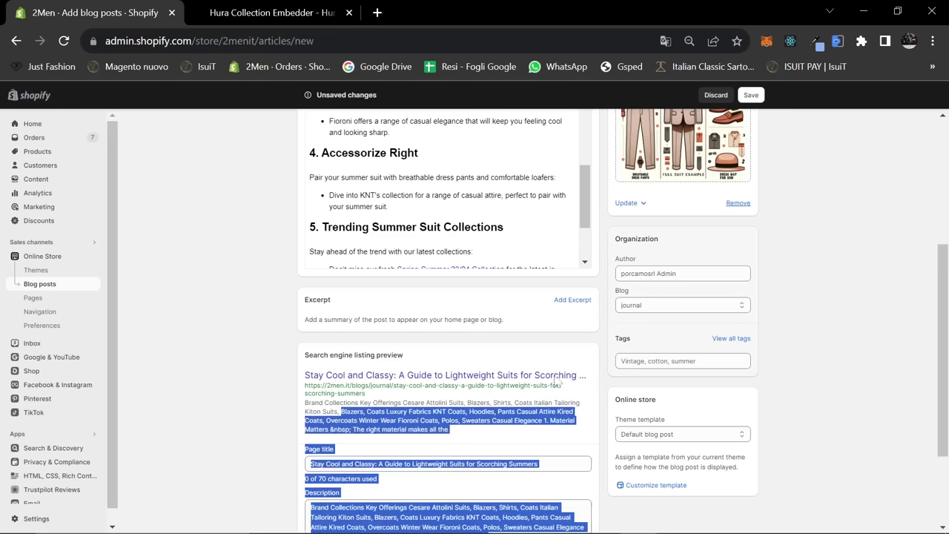
{"action": "scroll", "coordinate": [653, 438], "scroll_direction": "down", "scroll_amount": 3}
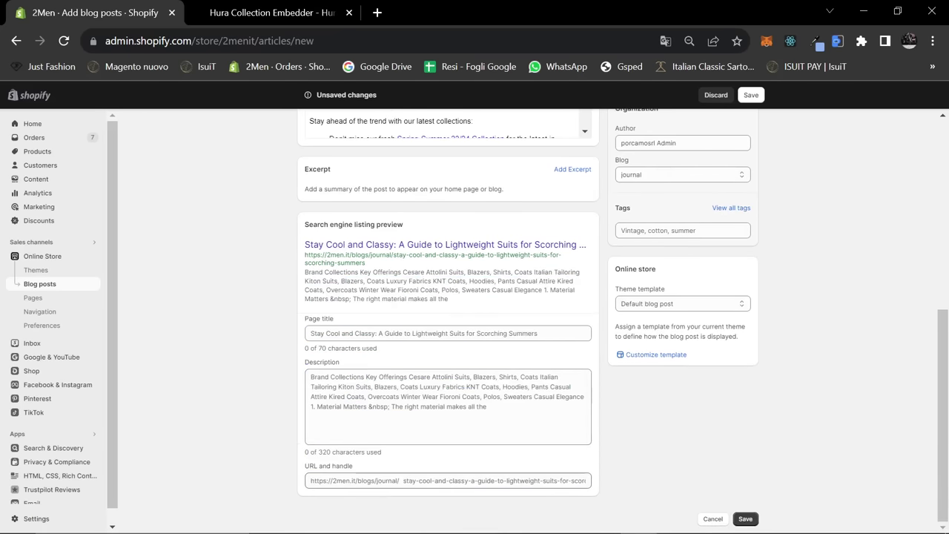
{"action": "left_click", "coordinate": [403, 480]}
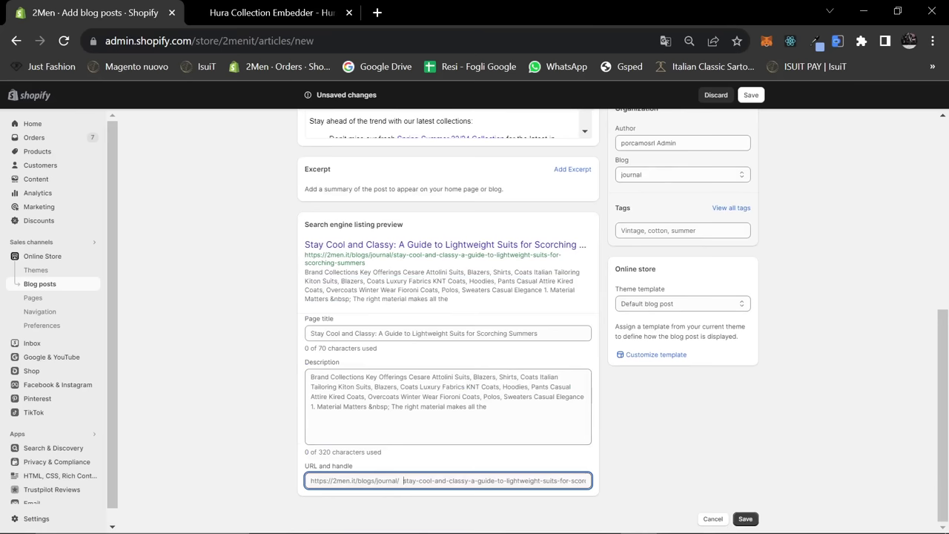
{"action": "key", "text": "ctrl+a"}
{"action": "type", "text": "guide-"}
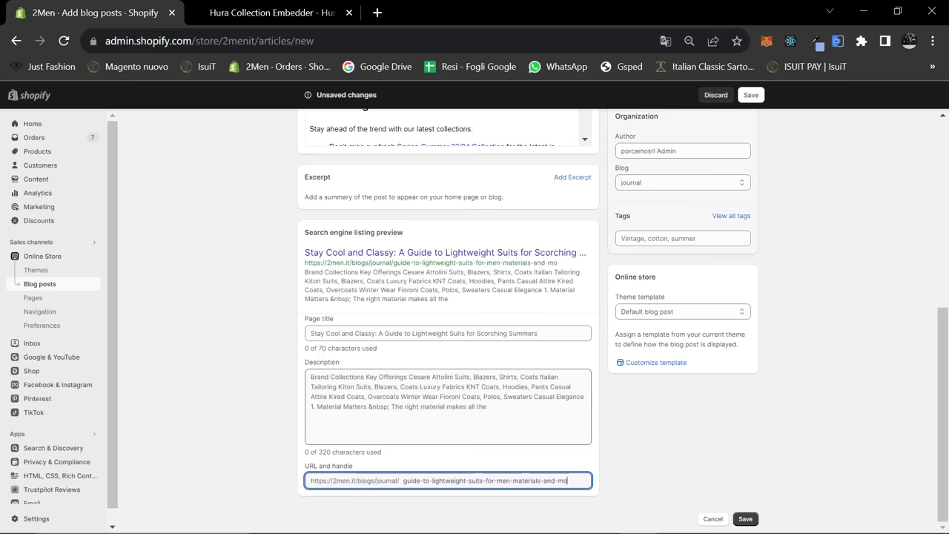
{"action": "key", "text": "BackSpace"}
{"action": "key", "text": "BackSpace"}
{"action": "key", "text": "BackSpace"}
{"action": "key", "text": "BackSpace"}
{"action": "key", "text": "BackSpace"}
{"action": "key", "text": "BackSpace"}
{"action": "key", "text": "BackSpace"}
{"action": "key", "text": "BackSpace"}
{"action": "key", "text": "BackSpace"}
{"action": "key", "text": "BackSpace"}
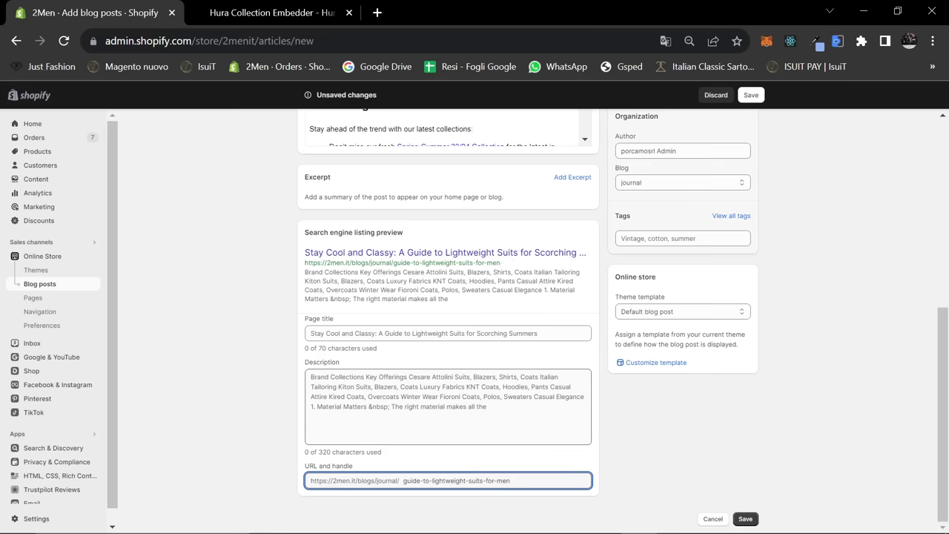
Select the whole text of the search listing's description to review it, and leave the field.
{"action": "left_click", "coordinate": [488, 406]}
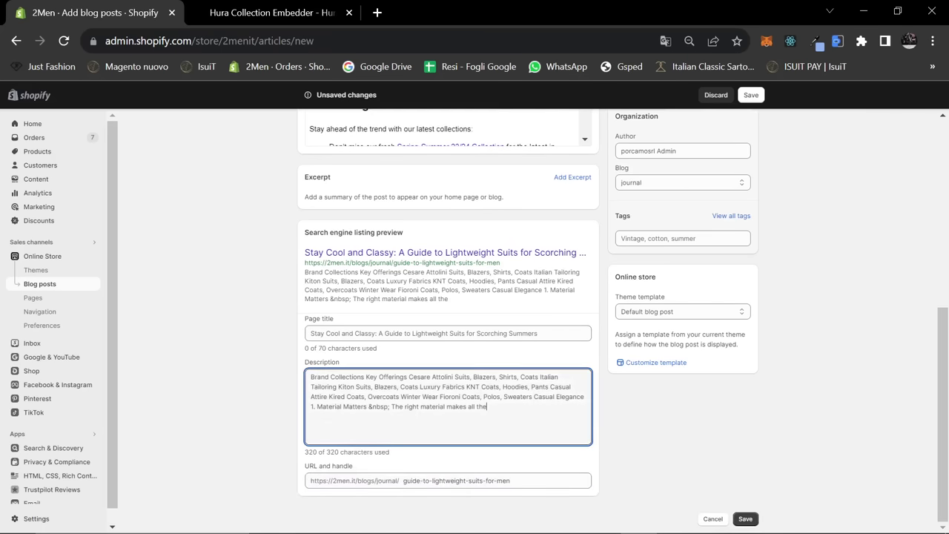
{"action": "key", "text": "ctrl+a"}
{"action": "left_click", "coordinate": [663, 439]}
Save the new blog post.
{"action": "scroll", "coordinate": [659, 439], "scroll_direction": "up", "scroll_amount": 5}
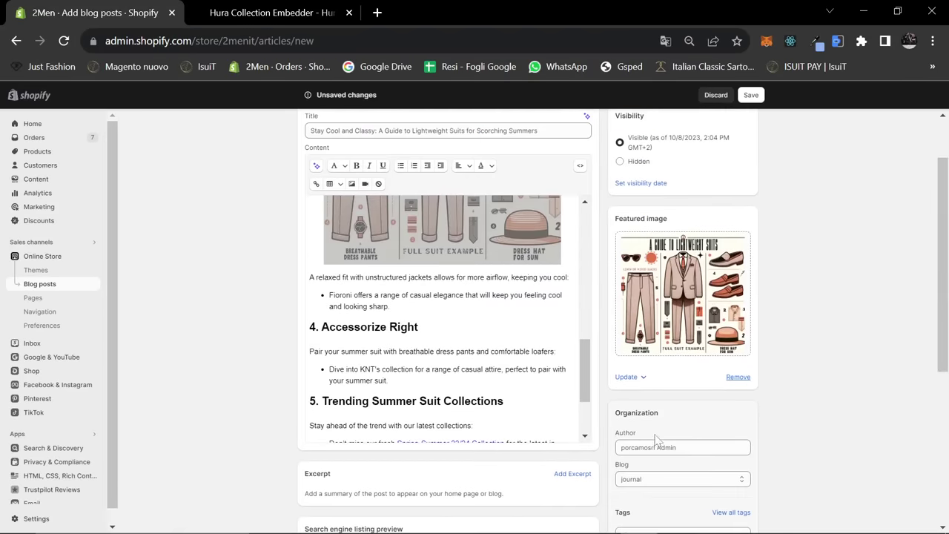
{"action": "scroll", "coordinate": [787, 333], "scroll_direction": "up", "scroll_amount": 1}
{"action": "left_click", "coordinate": [754, 95]}
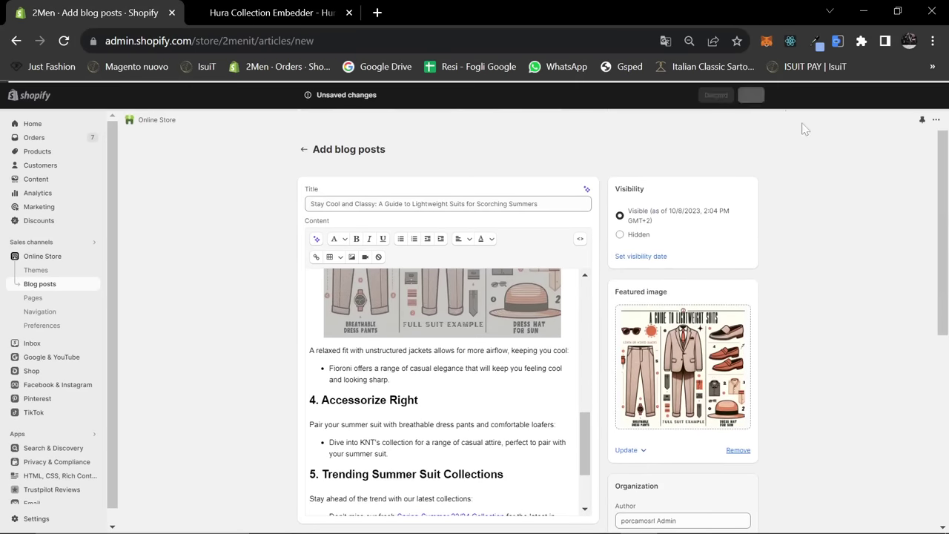
Open 2men.it in a new browser tab and look through the homepage as far as its journal section.
{"action": "key", "text": "ctrl+t"}
{"action": "type", "text": "2men.it"}
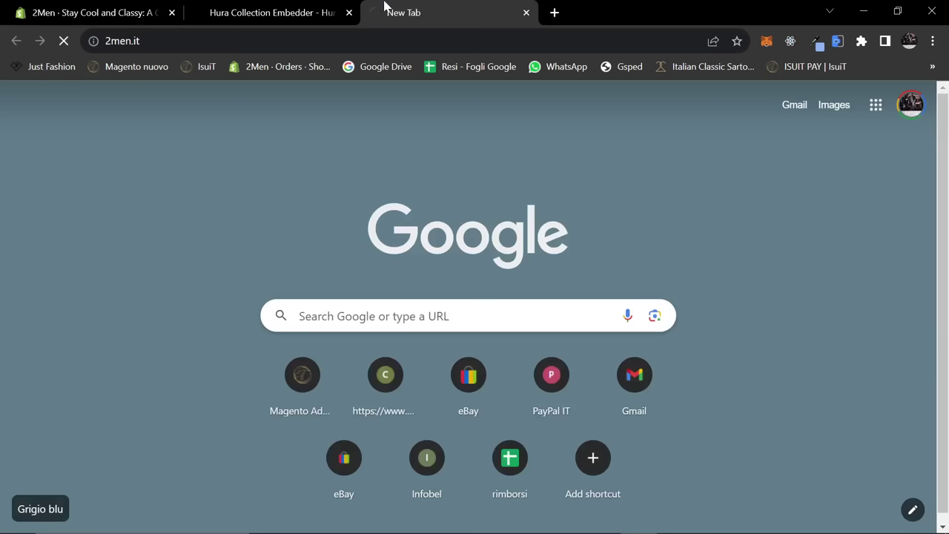
{"action": "key", "text": "Return"}
{"action": "scroll", "coordinate": [634, 291], "scroll_direction": "down", "scroll_amount": 5}
{"action": "scroll", "coordinate": [634, 291], "scroll_direction": "down", "scroll_amount": 5}
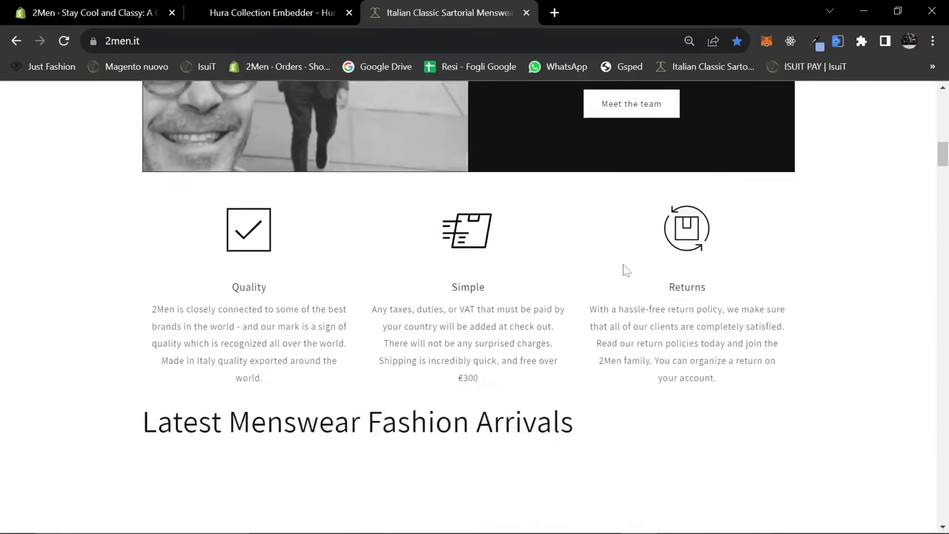
{"action": "scroll", "coordinate": [621, 247], "scroll_direction": "down", "scroll_amount": 5}
{"action": "scroll", "coordinate": [621, 237], "scroll_direction": "down", "scroll_amount": 15}
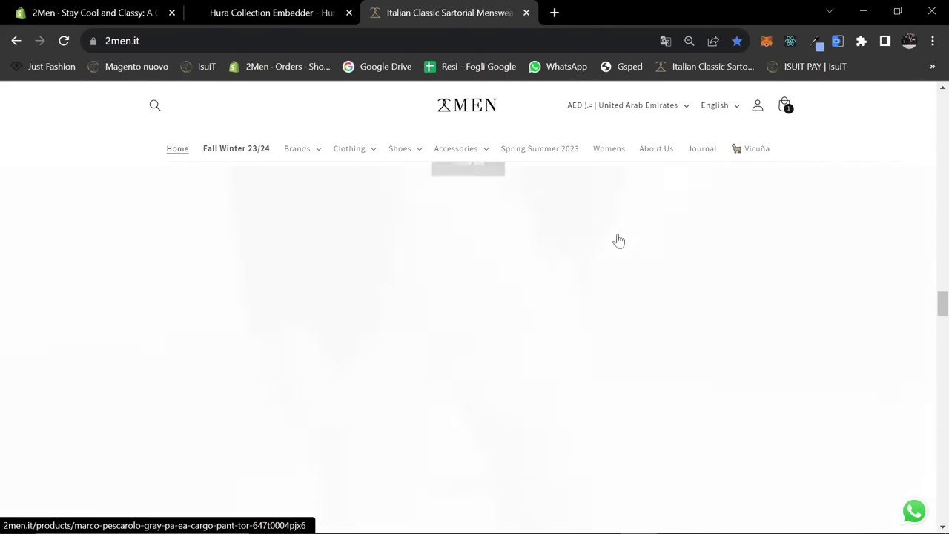
{"action": "scroll", "coordinate": [616, 239], "scroll_direction": "down", "scroll_amount": 20}
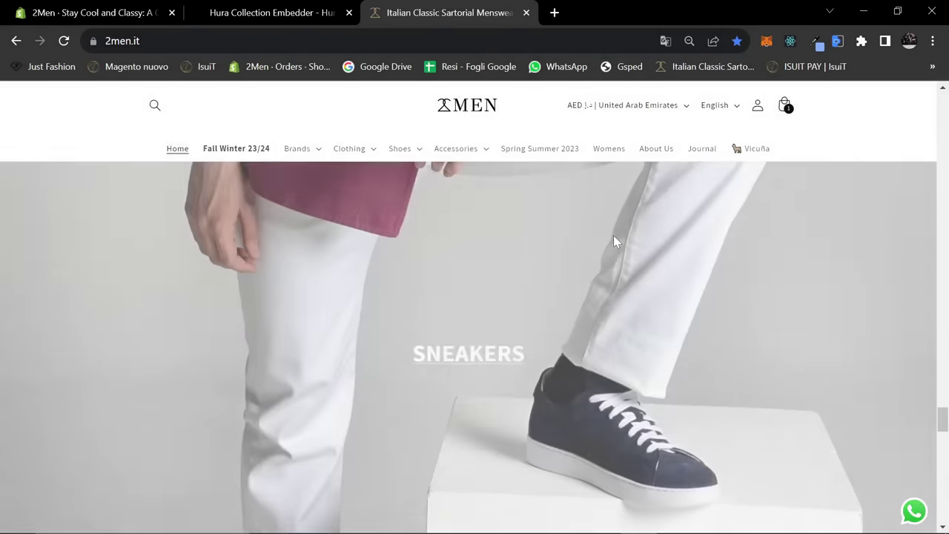
{"action": "scroll", "coordinate": [579, 252], "scroll_direction": "up", "scroll_amount": 2}
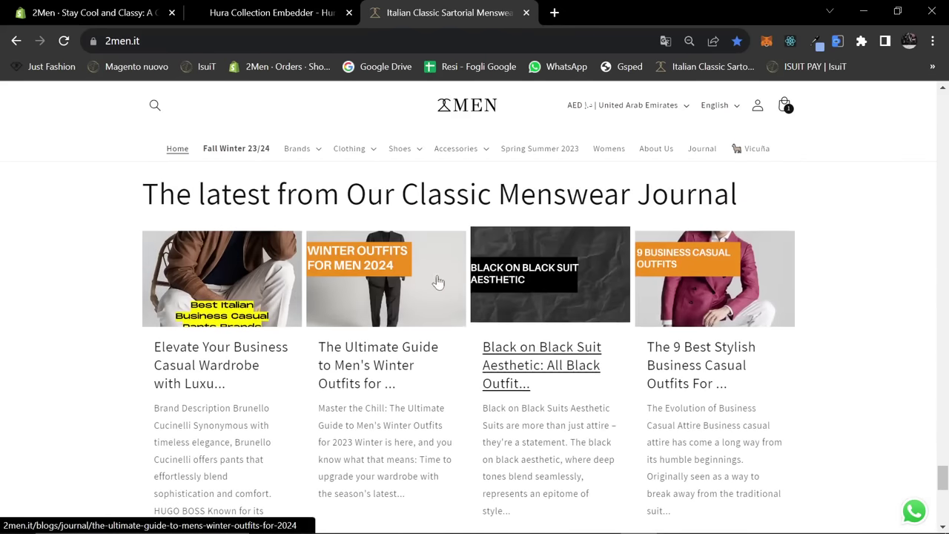
Open the new lightweight suits article from the store's Journal and check the live page down to "1. Material Matters".
{"action": "left_click", "coordinate": [702, 148]}
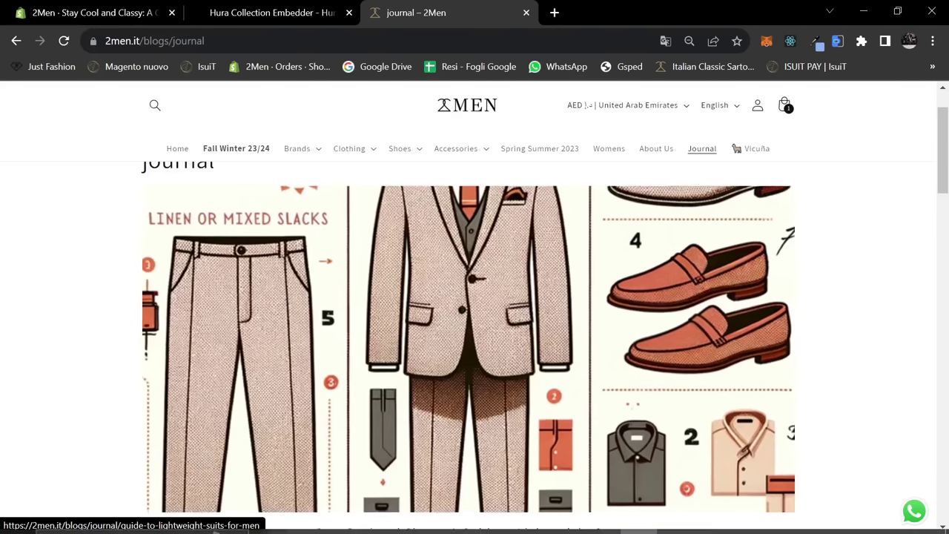
{"action": "left_click", "coordinate": [628, 355]}
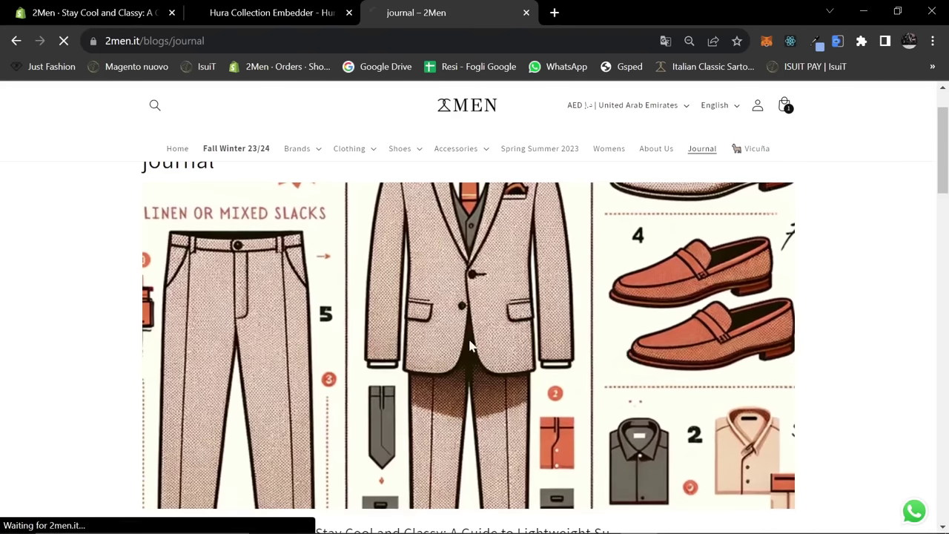
{"action": "scroll", "coordinate": [218, 260], "scroll_direction": "down", "scroll_amount": 15}
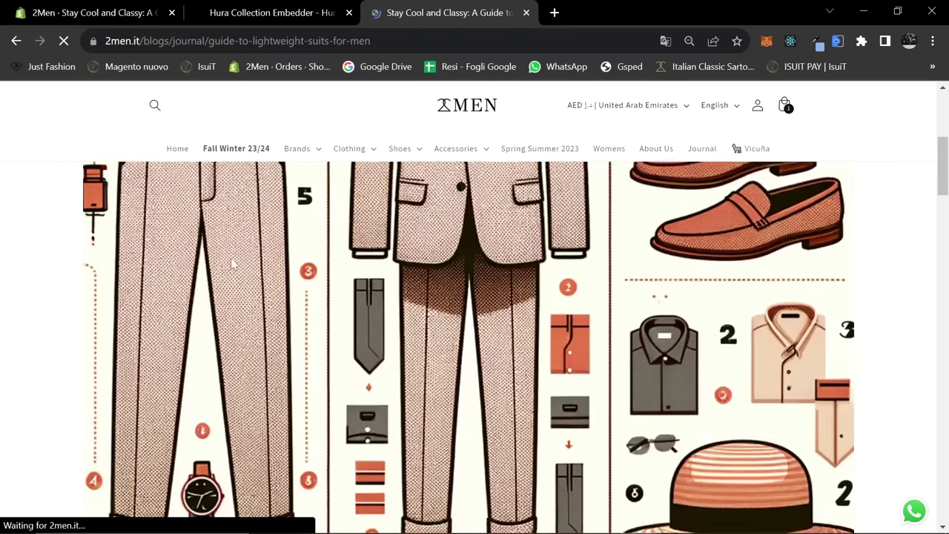
{"action": "scroll", "coordinate": [349, 250], "scroll_direction": "down", "scroll_amount": 3}
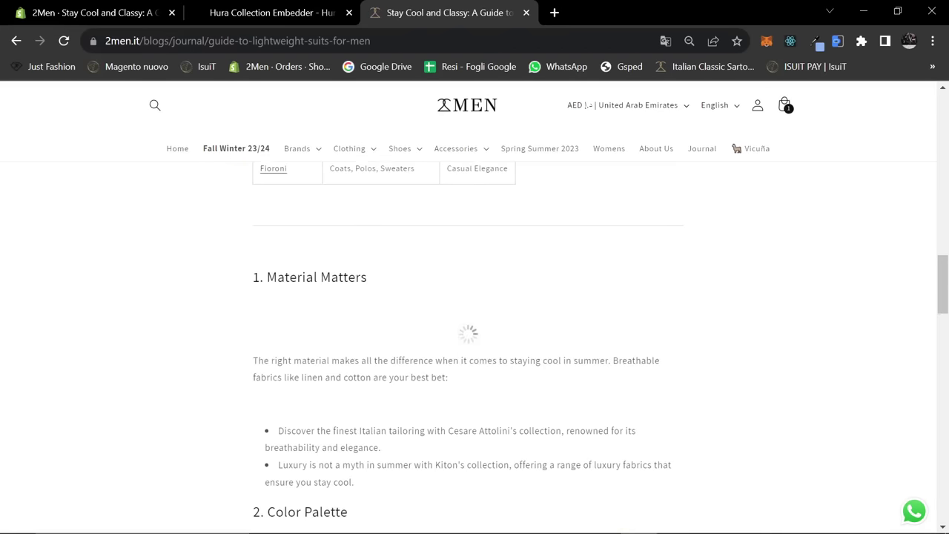
Examine the live article's embedded suit collection, infographic and sections down to "5. Trending Summer Suit Collections", and return to the brand table.
{"action": "scroll", "coordinate": [373, 249], "scroll_direction": "up", "scroll_amount": 6}
{"action": "scroll", "coordinate": [245, 281], "scroll_direction": "down", "scroll_amount": 6}
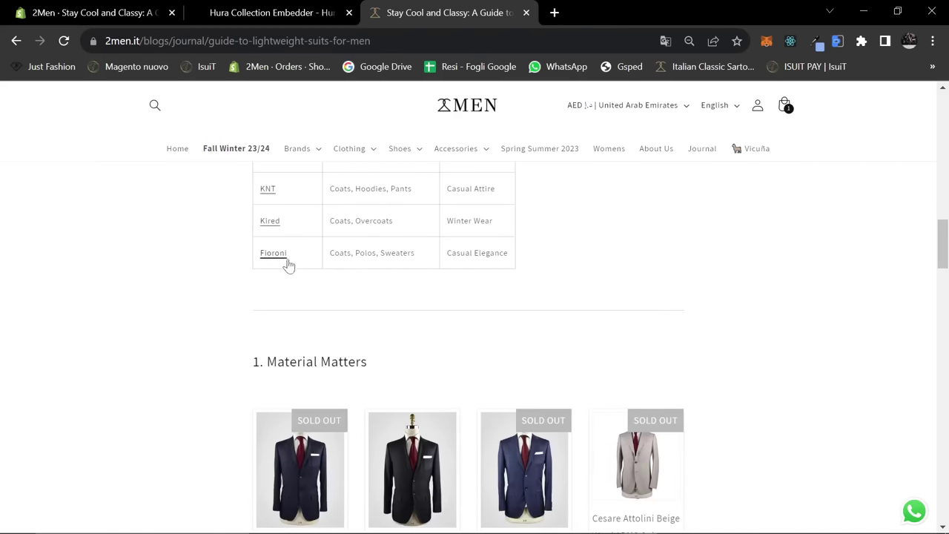
{"action": "scroll", "coordinate": [479, 215], "scroll_direction": "down", "scroll_amount": 2}
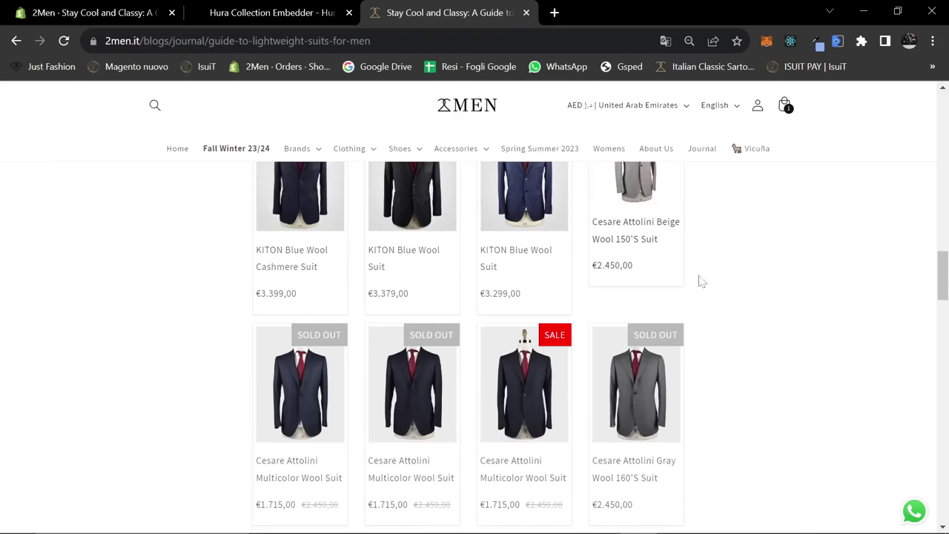
{"action": "scroll", "coordinate": [699, 280], "scroll_direction": "down", "scroll_amount": 3}
{"action": "scroll", "coordinate": [604, 395], "scroll_direction": "down", "scroll_amount": 10}
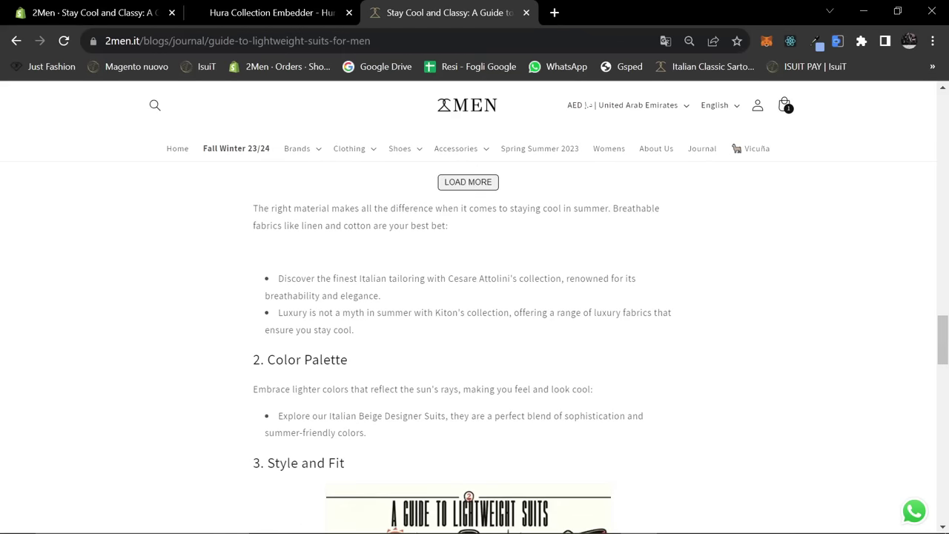
{"action": "scroll", "coordinate": [443, 333], "scroll_direction": "down", "scroll_amount": 5}
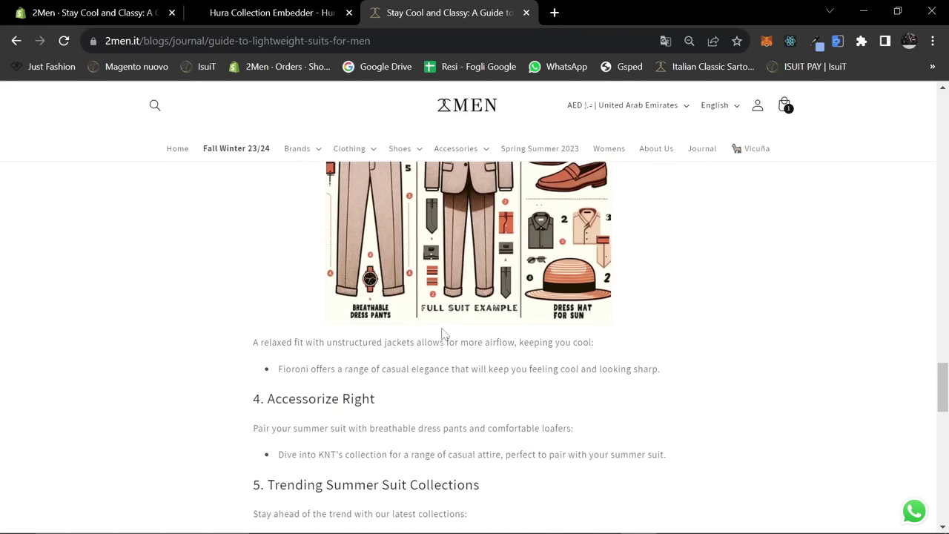
{"action": "scroll", "coordinate": [443, 322], "scroll_direction": "up", "scroll_amount": 1}
{"action": "scroll", "coordinate": [443, 323], "scroll_direction": "up", "scroll_amount": 20}
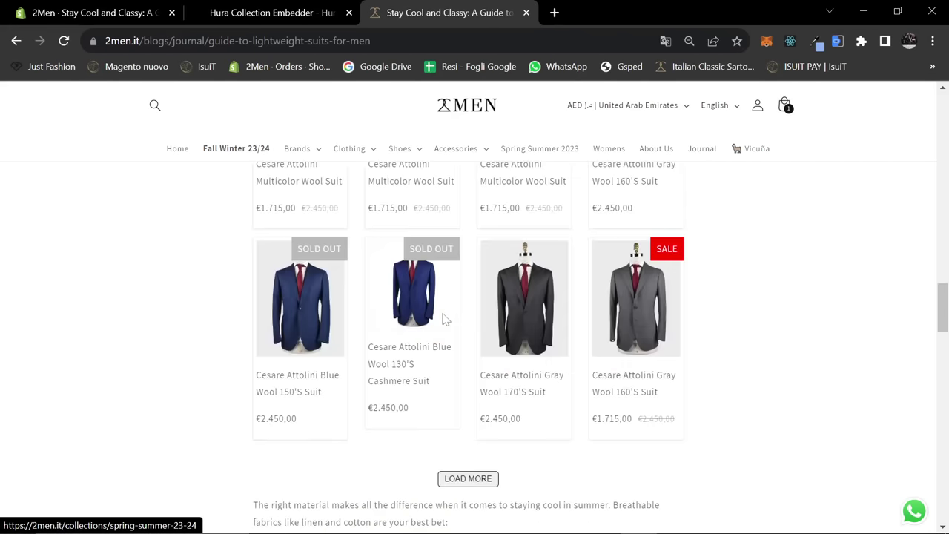
{"action": "scroll", "coordinate": [293, 278], "scroll_direction": "up", "scroll_amount": 2}
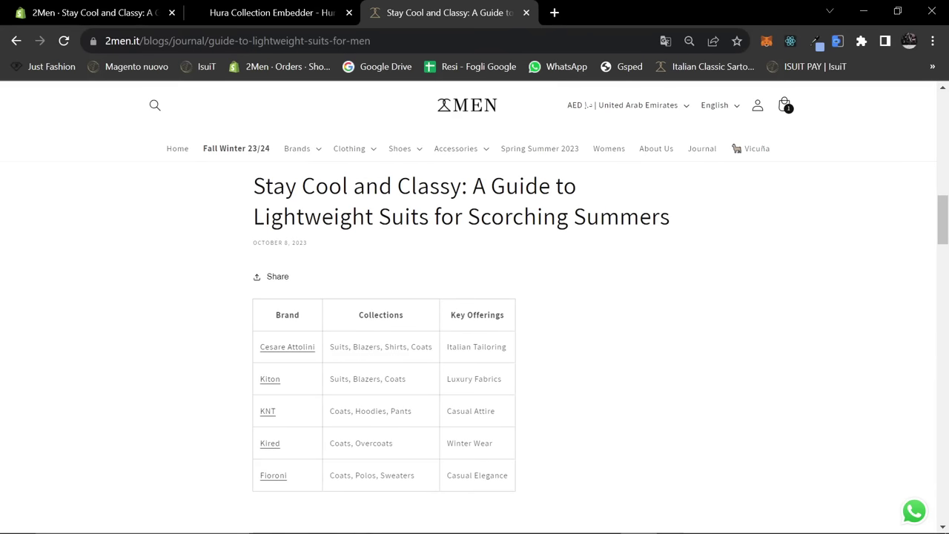
{"action": "scroll", "coordinate": [426, 288], "scroll_direction": "down", "scroll_amount": 3}
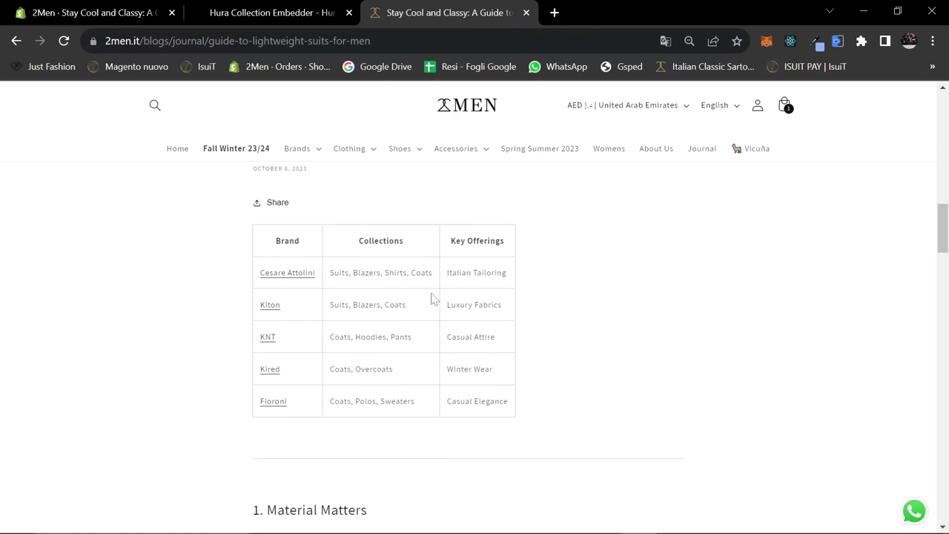